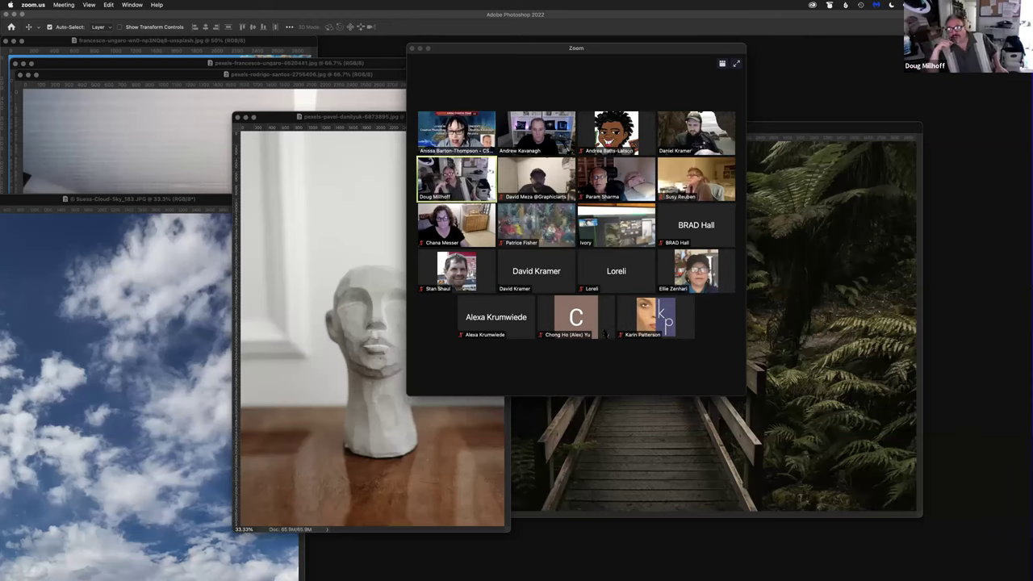
Step: Reposition the Zoom meeting window near the top of the screen
click(625, 56)
drag(618, 50, 602, 56)
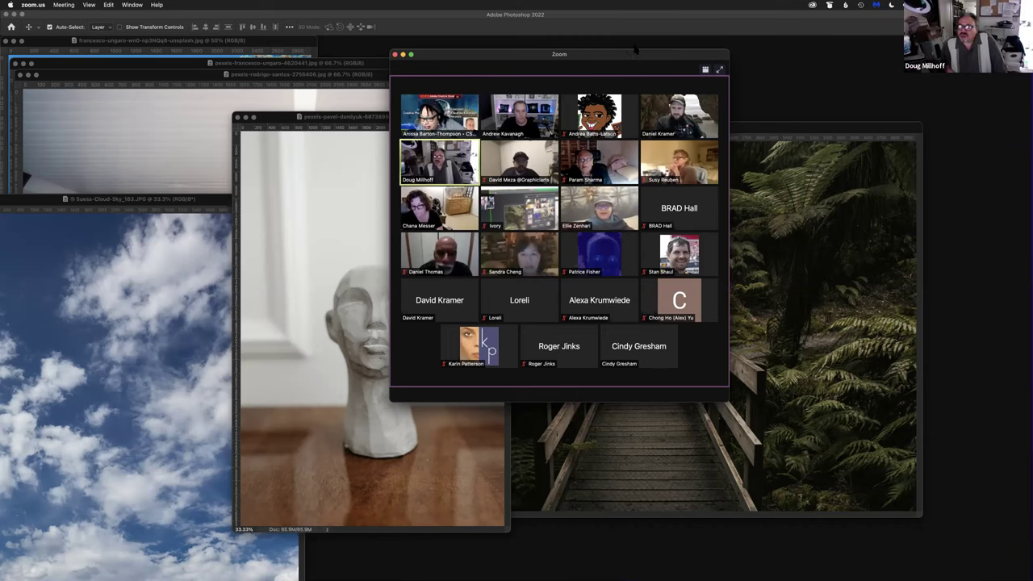
drag(635, 50, 630, 45)
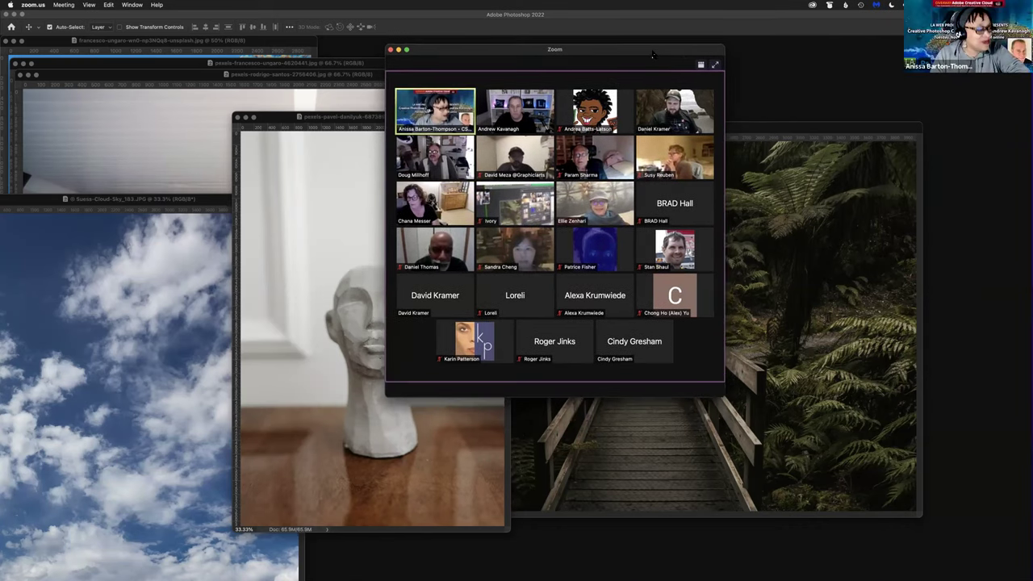
drag(653, 54, 624, 58)
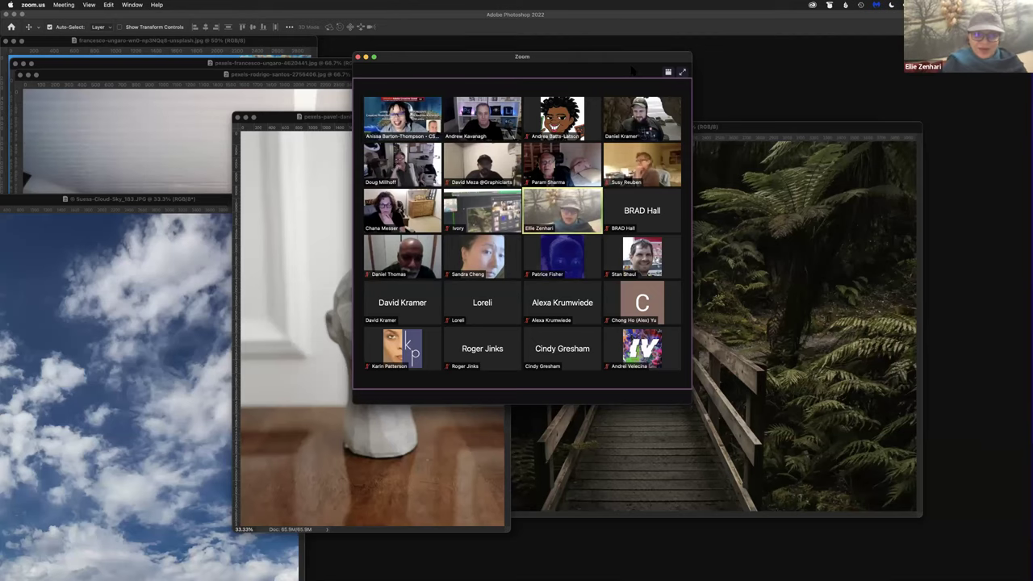
drag(631, 70, 623, 64)
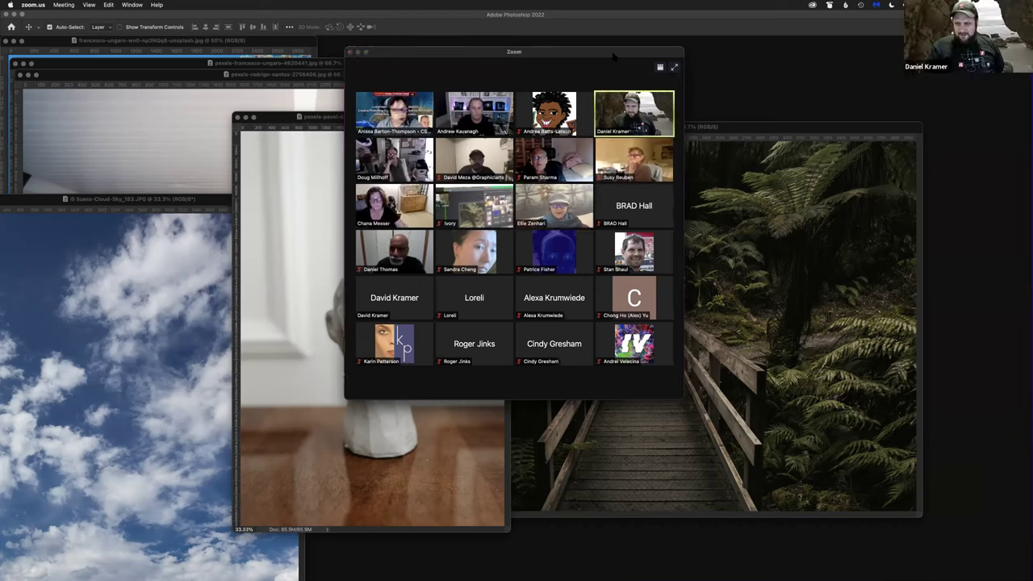
Step: Enlarge the Zoom window from its bottom-right corner and switch to Speaker View
click(615, 304)
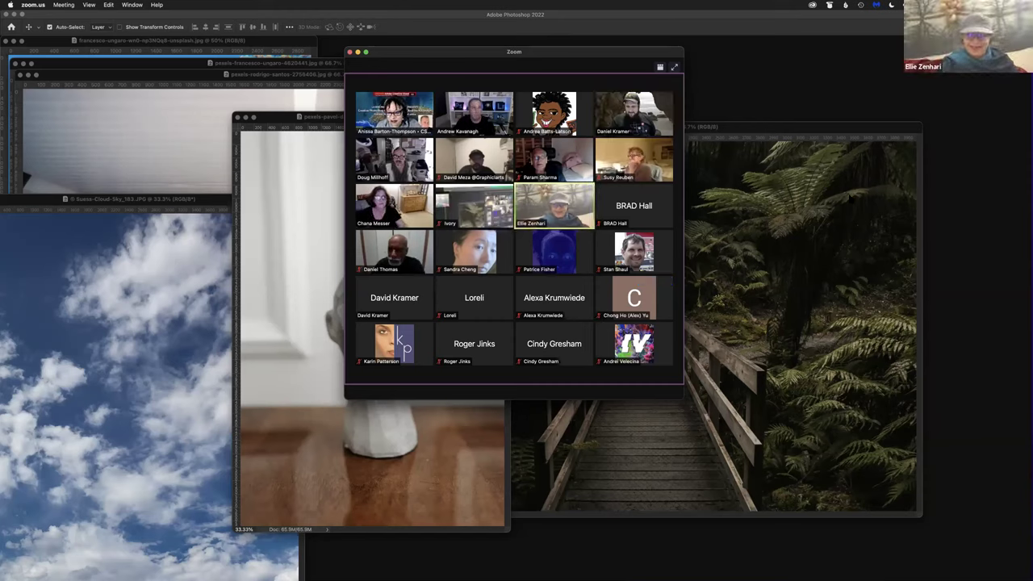
mouse_move(635, 105)
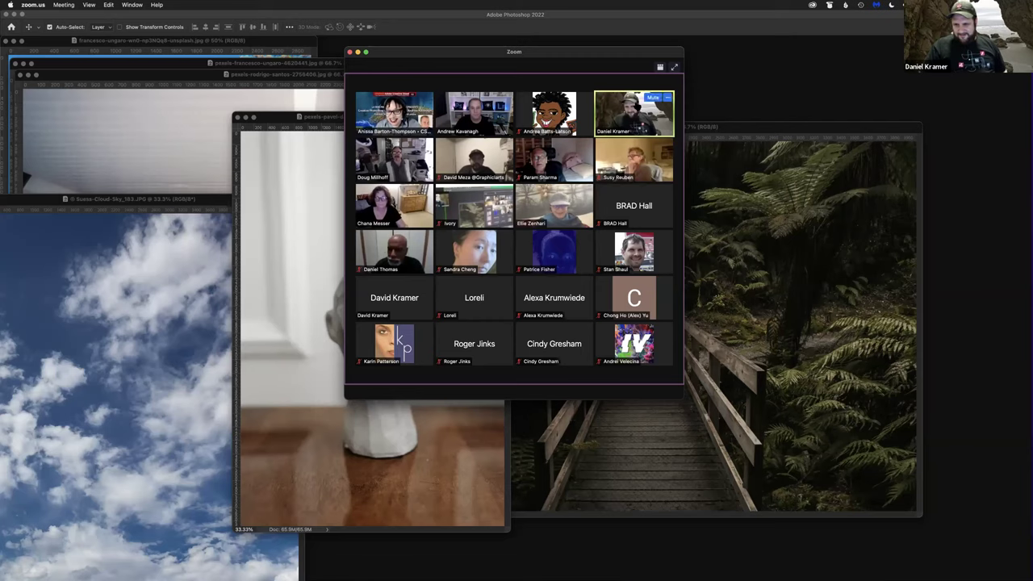
drag(600, 53, 602, 54)
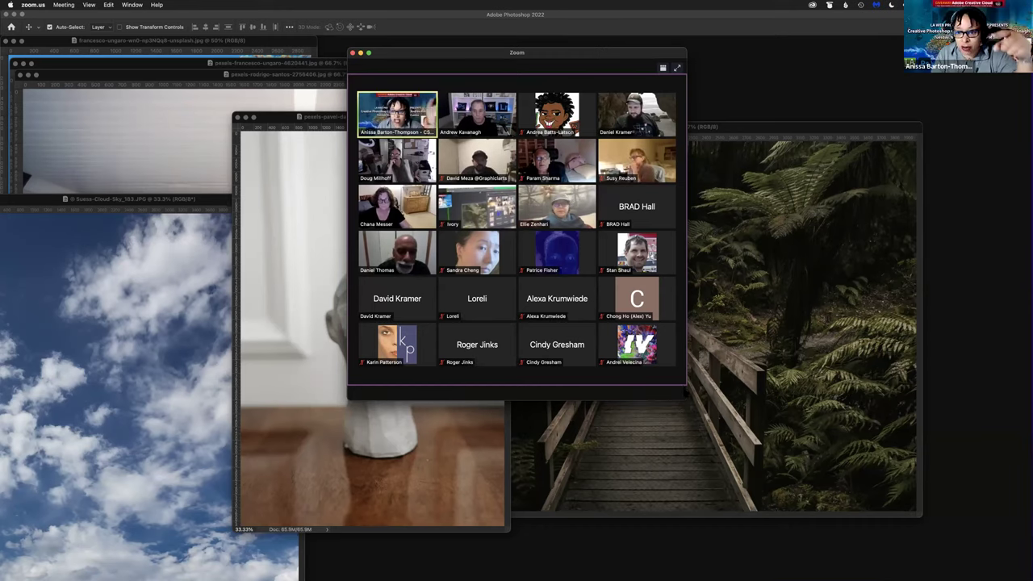
drag(686, 398, 674, 373)
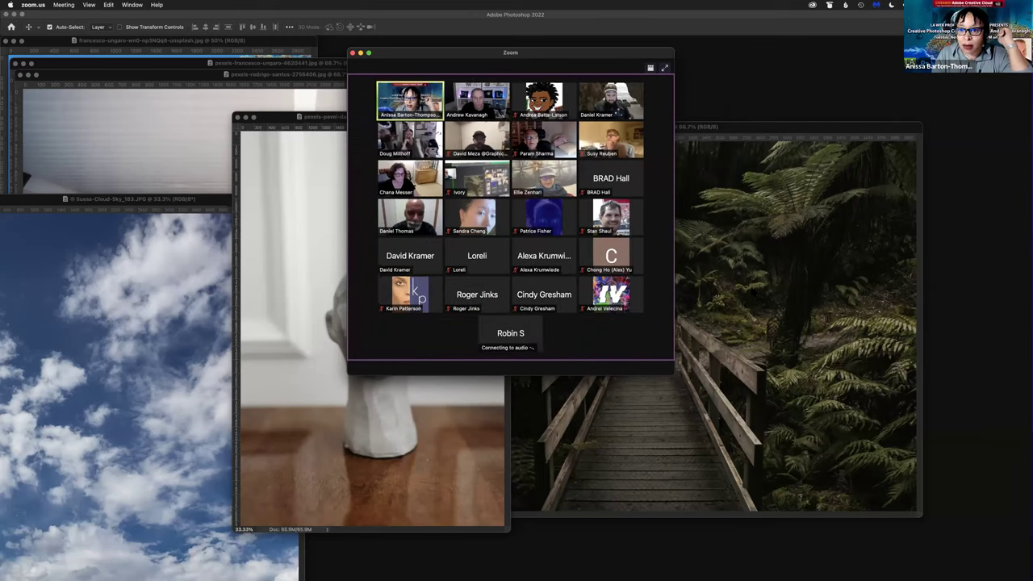
mouse_move(626, 101)
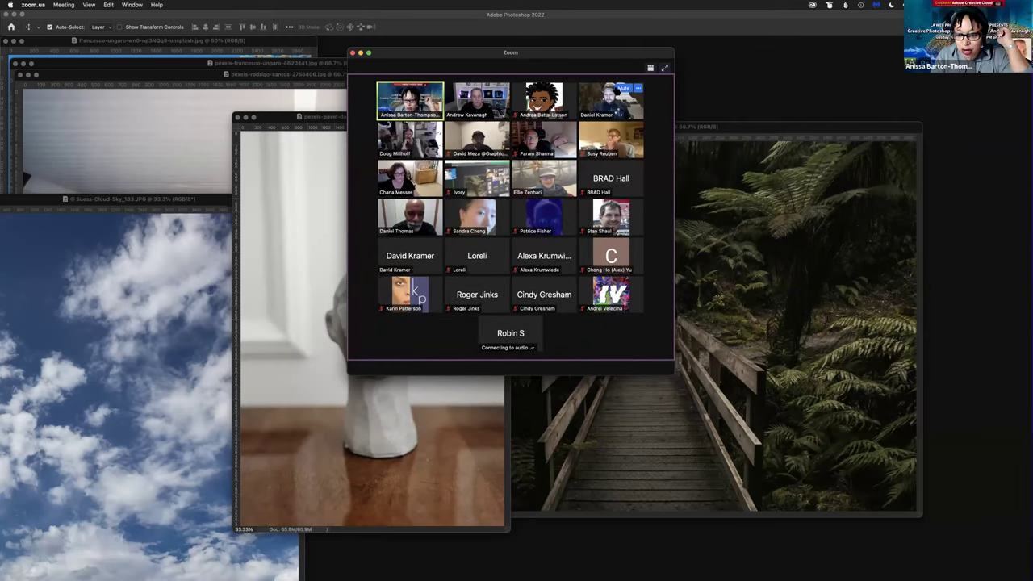
click(650, 67)
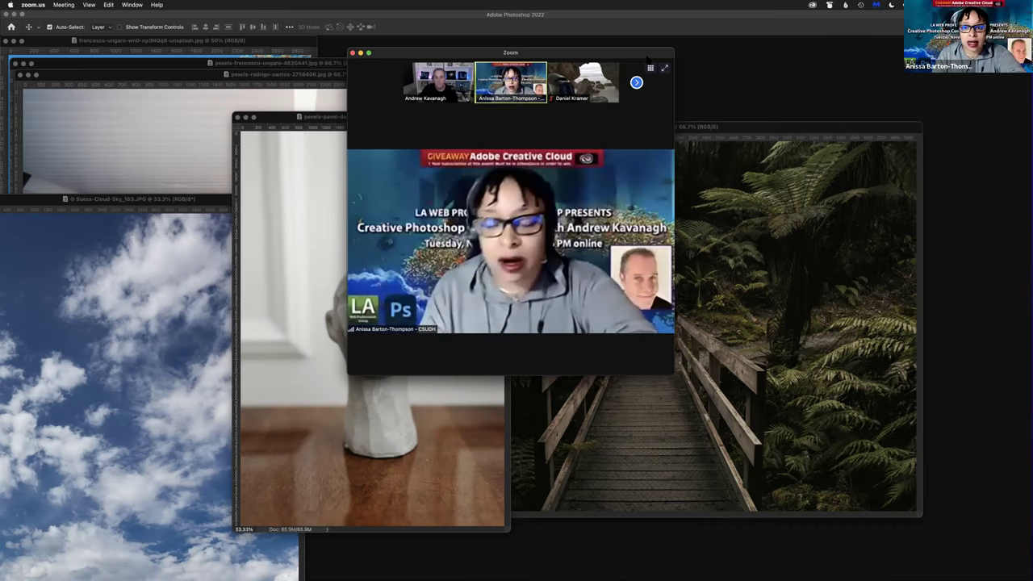
Step: Move the Zoom window off screen, then switch to Notes and back
drag(631, 98, 762, 128)
drag(565, 82, 1032, 242)
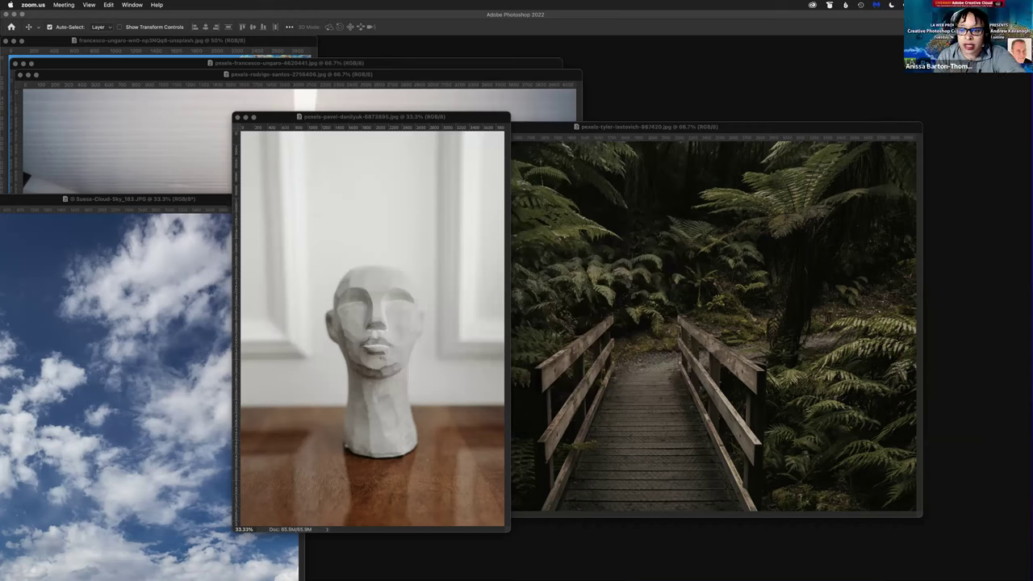
key(super+Tab)
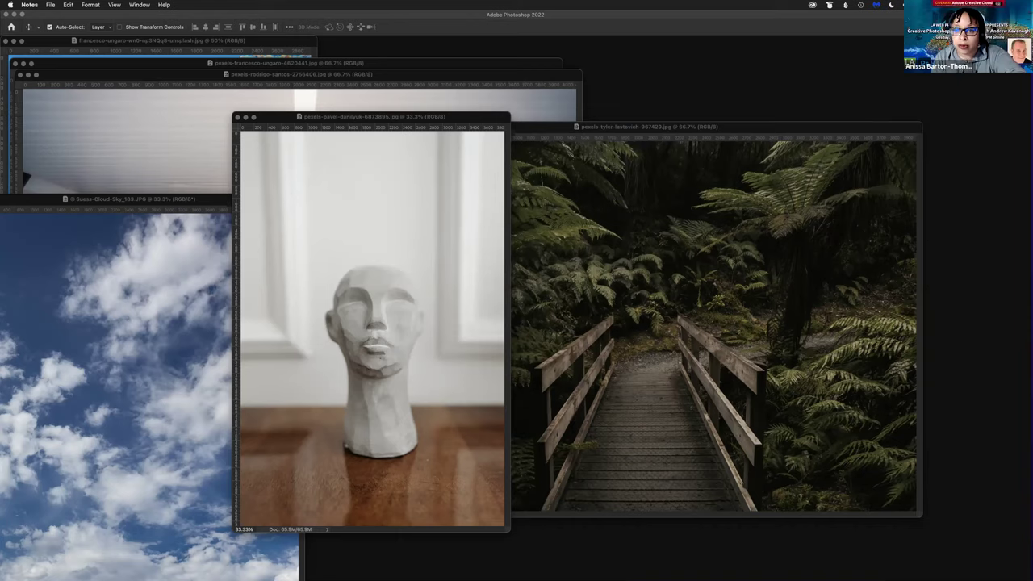
key(super+Tab)
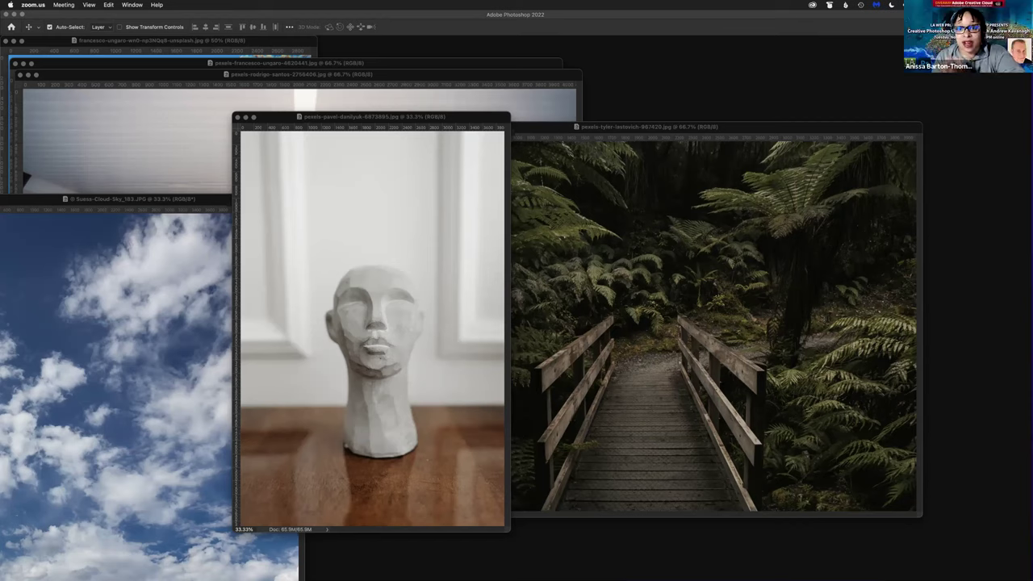
Step: Activate Photoshop, nudge the sculpture window up-right, then switch to Notes and back
click(462, 120)
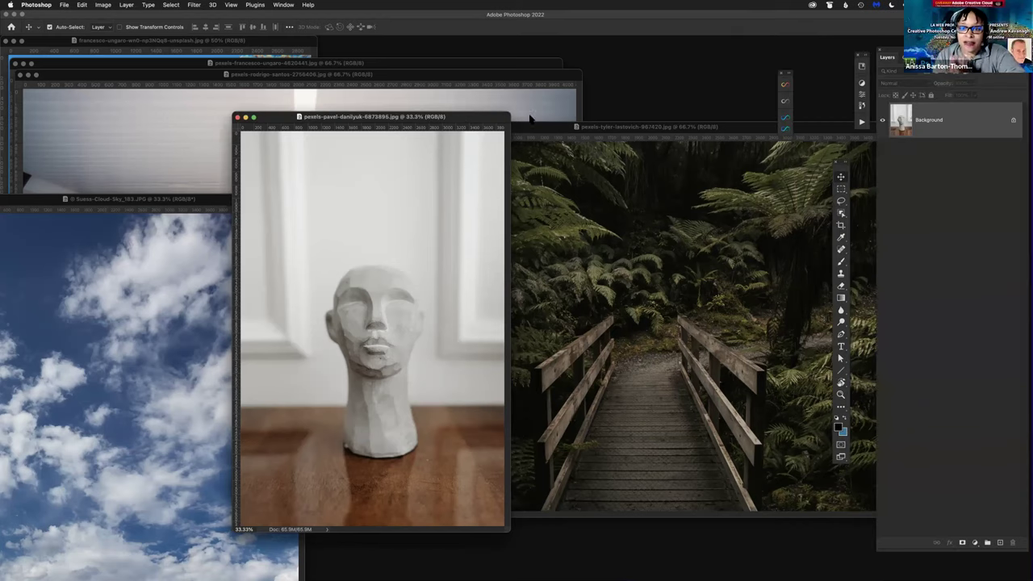
mouse_move(476, 119)
mouse_down()
mouse_move(495, 94)
mouse_move(513, 96)
mouse_move(495, 110)
mouse_up()
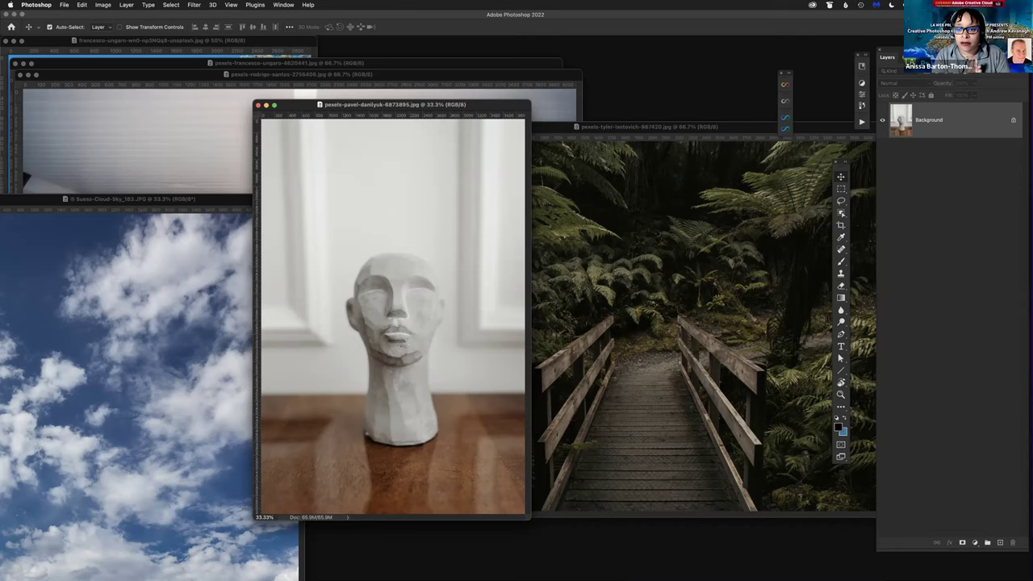
key(super+Tab)
key(super+Tab)
key(super+Tab)
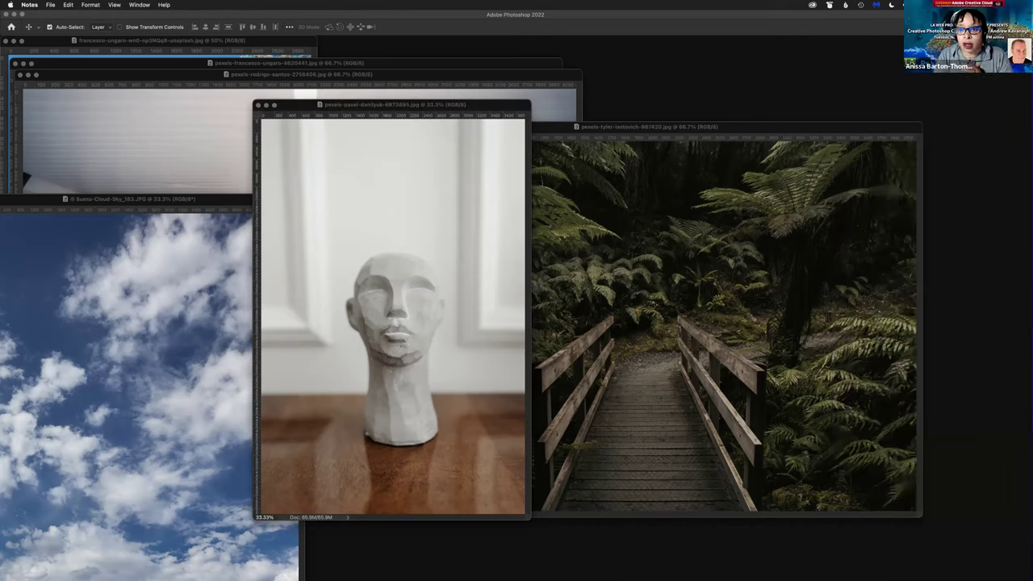
key(super+Tab)
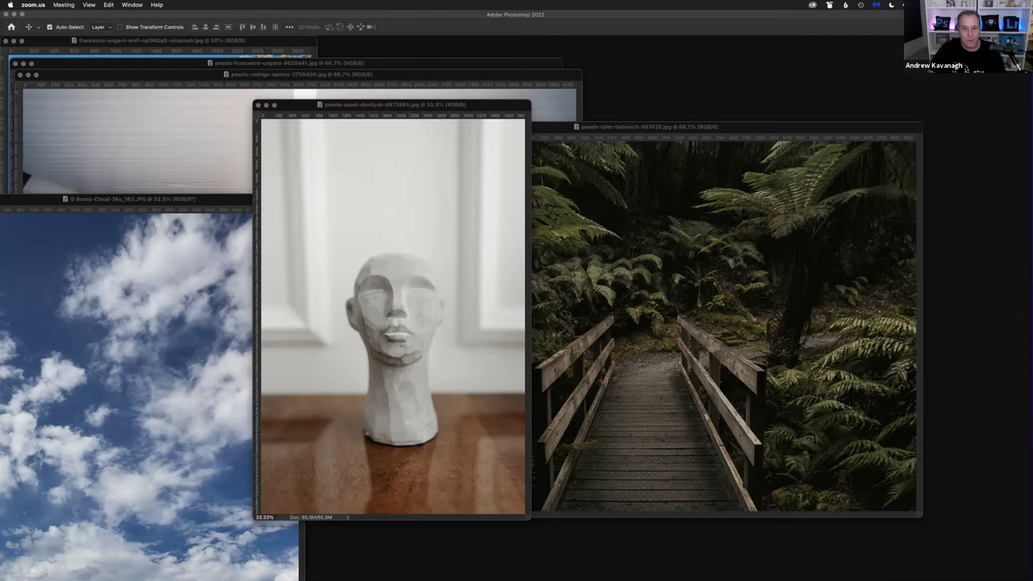
Step: Shift the fern-bridge window right and raise the sculpted-head window up-right in front of it
click(762, 132)
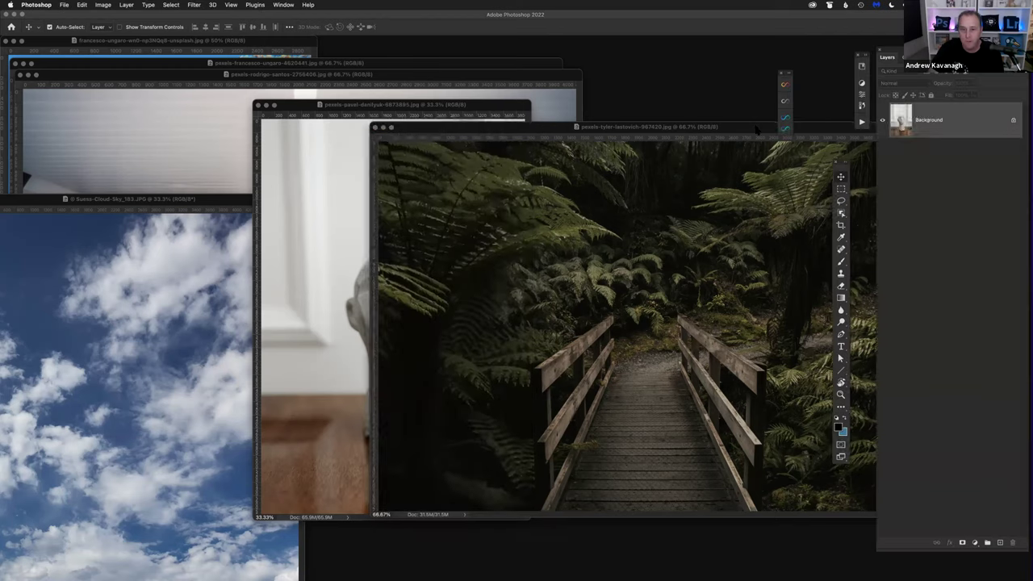
drag(795, 131, 836, 139)
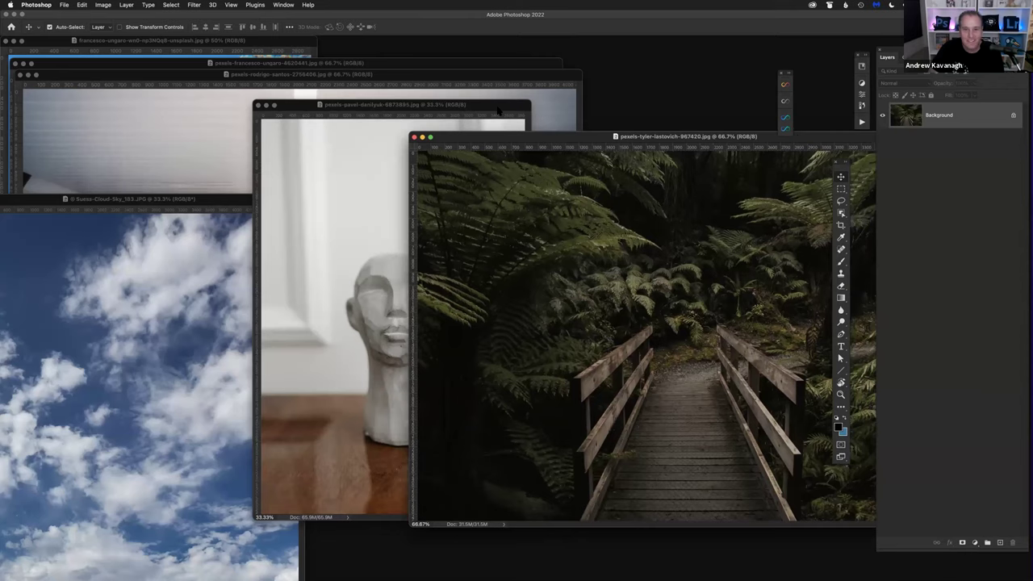
click(498, 110)
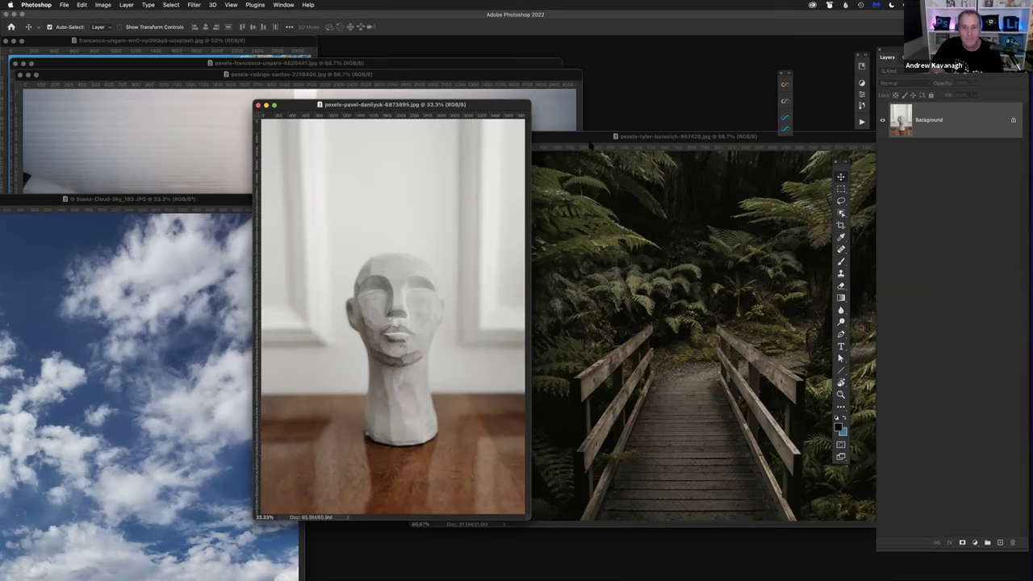
drag(484, 106, 513, 82)
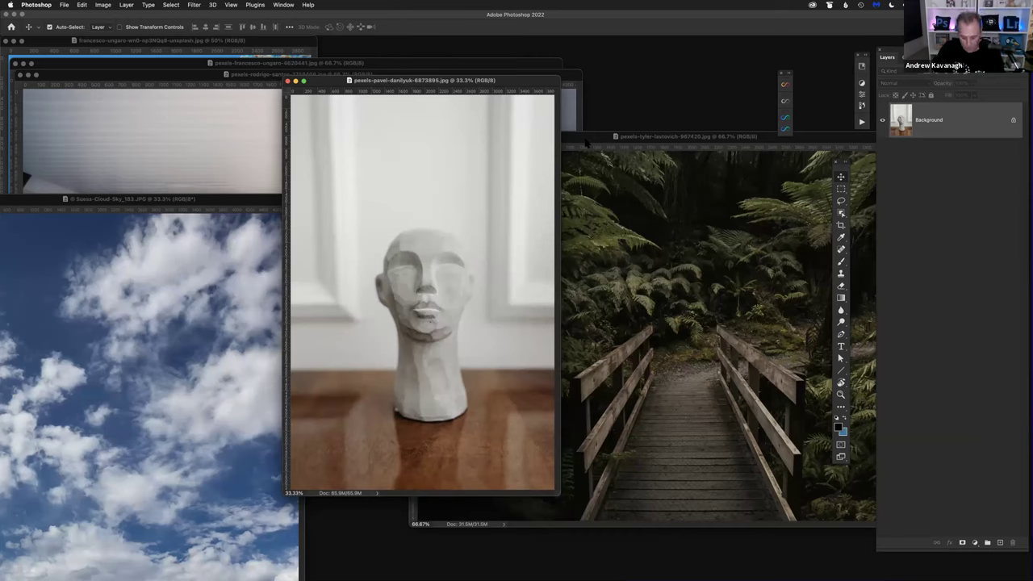
key(XF86AudioRaiseVolume)
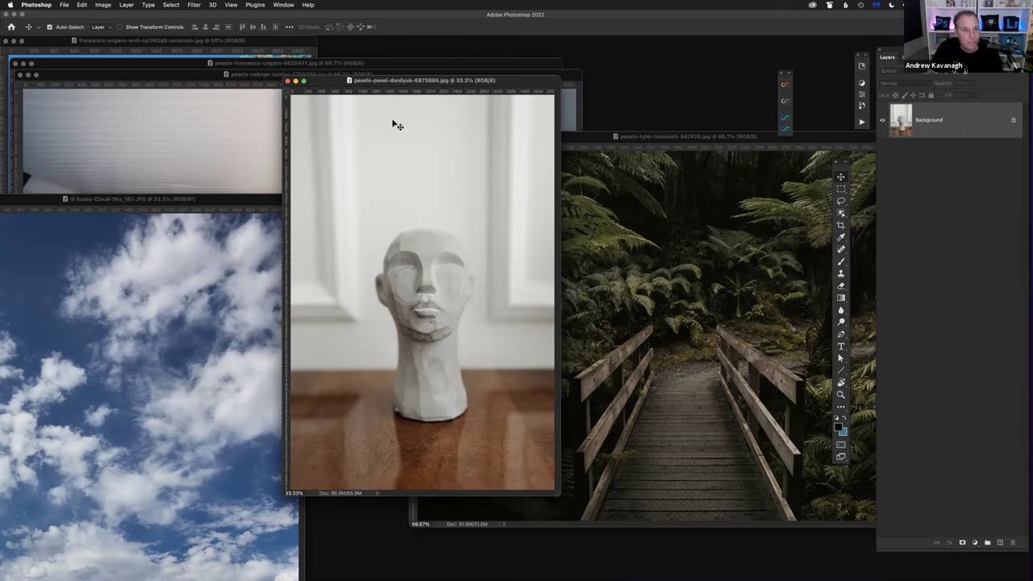
Step: Tuck the fern-bridge window lower right behind the sculpted head, making the sculpture active, and open the File menu
drag(764, 142, 775, 159)
drag(517, 81, 527, 82)
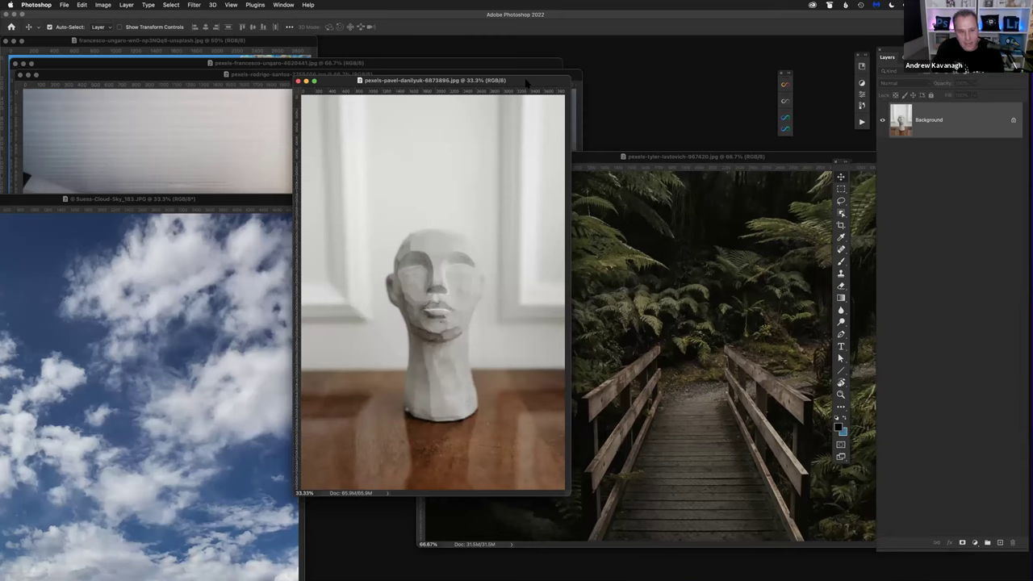
drag(527, 82, 548, 81)
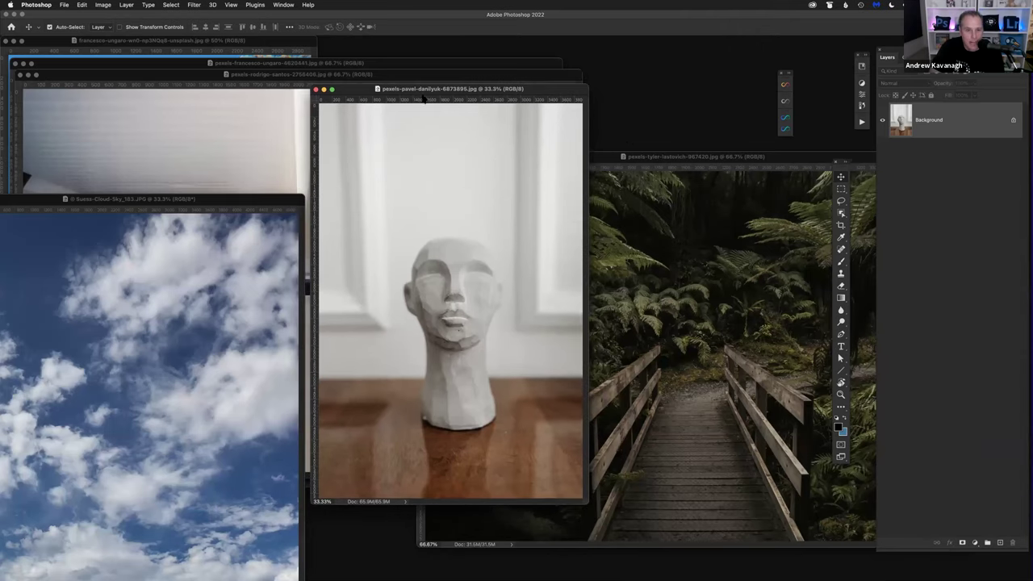
mouse_move(494, 89)
mouse_down()
mouse_move(434, 69)
mouse_move(455, 69)
mouse_up()
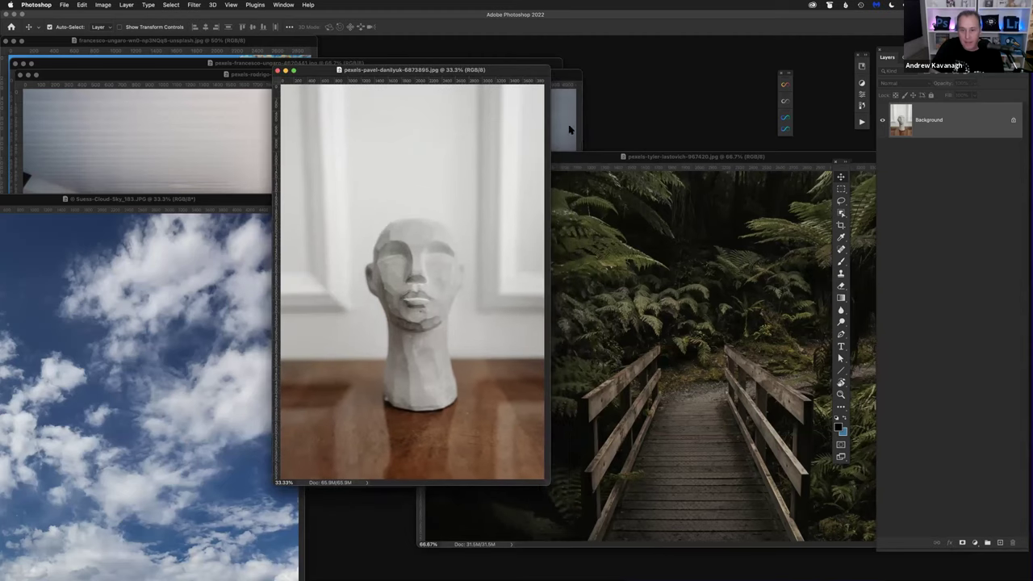
drag(565, 155, 518, 133)
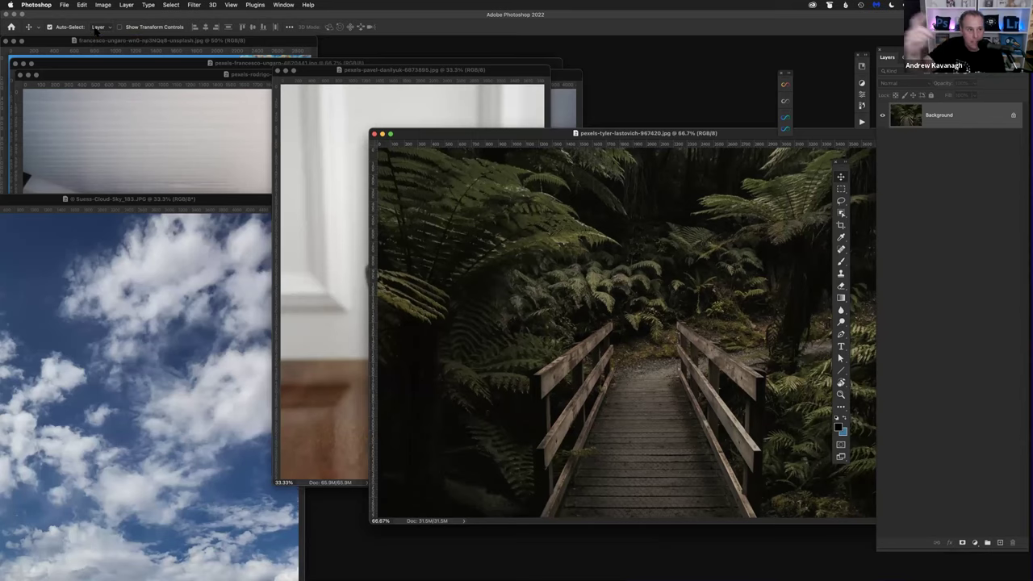
drag(429, 135, 558, 185)
click(452, 146)
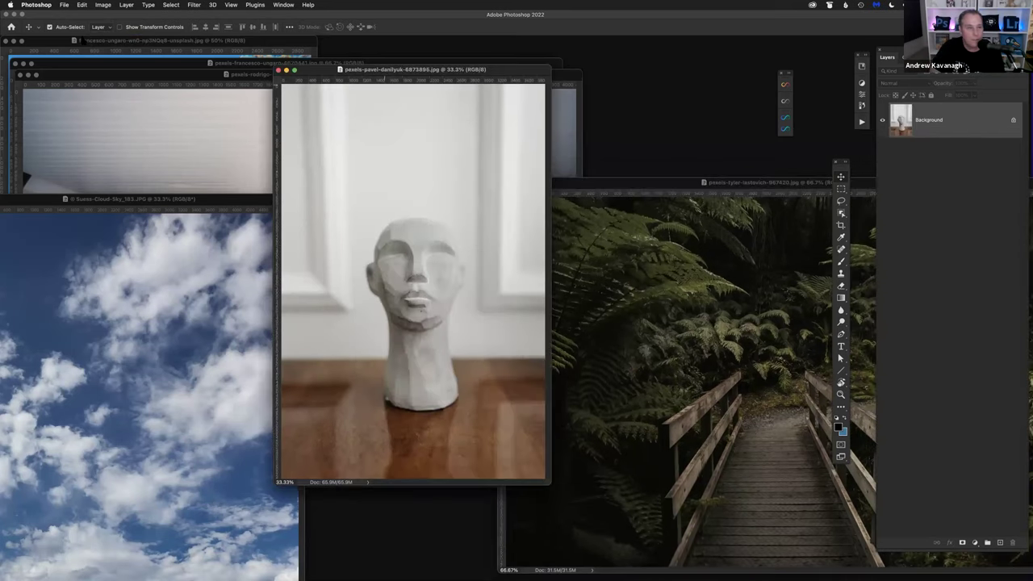
click(63, 5)
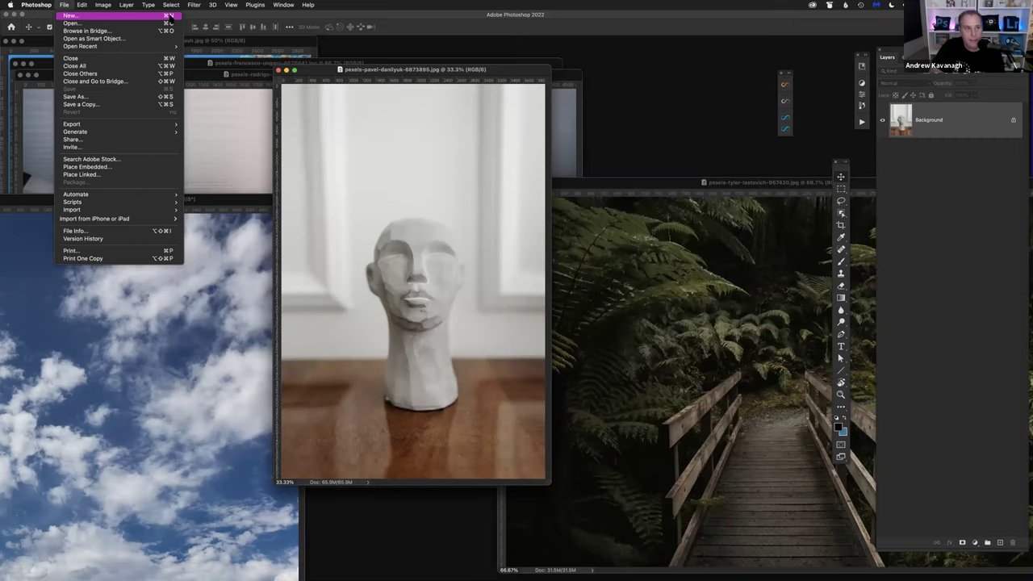
Step: Choose File > New and move the New Document dialog slightly right
click(176, 16)
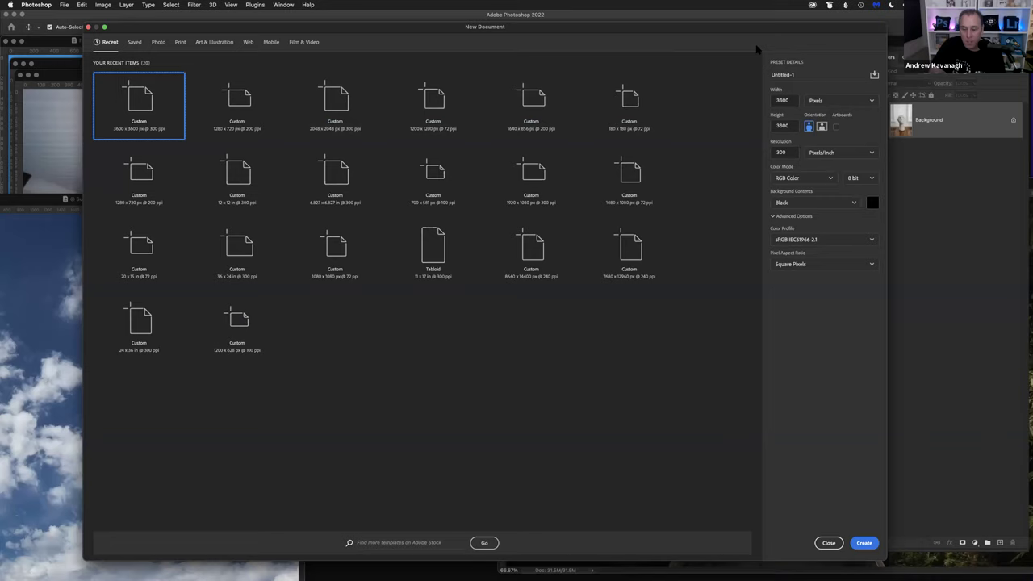
drag(697, 30, 706, 31)
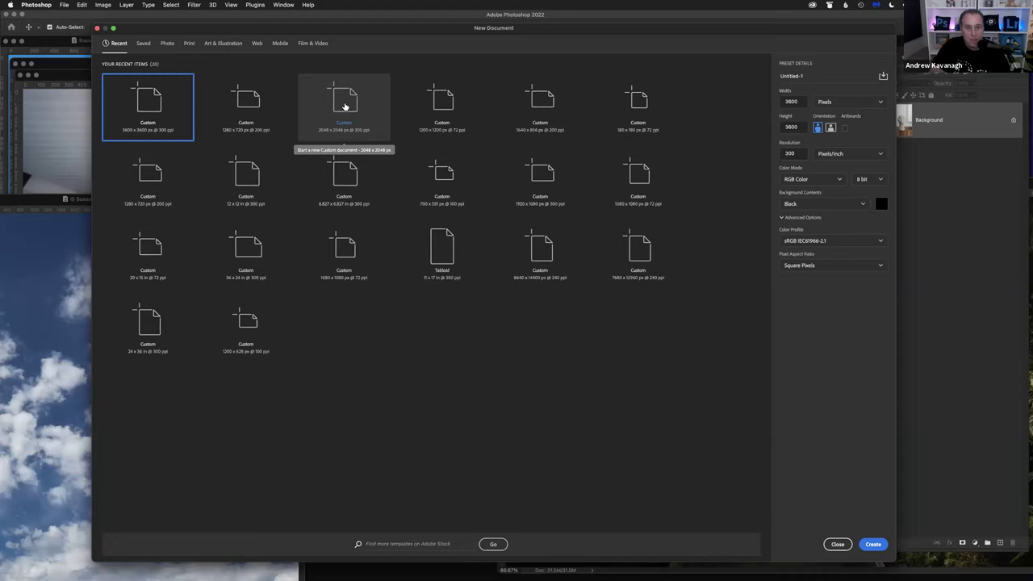
Step: Create a black 2048 × 2048 px, 300 ppi document named 'Art' and move it aside
click(344, 106)
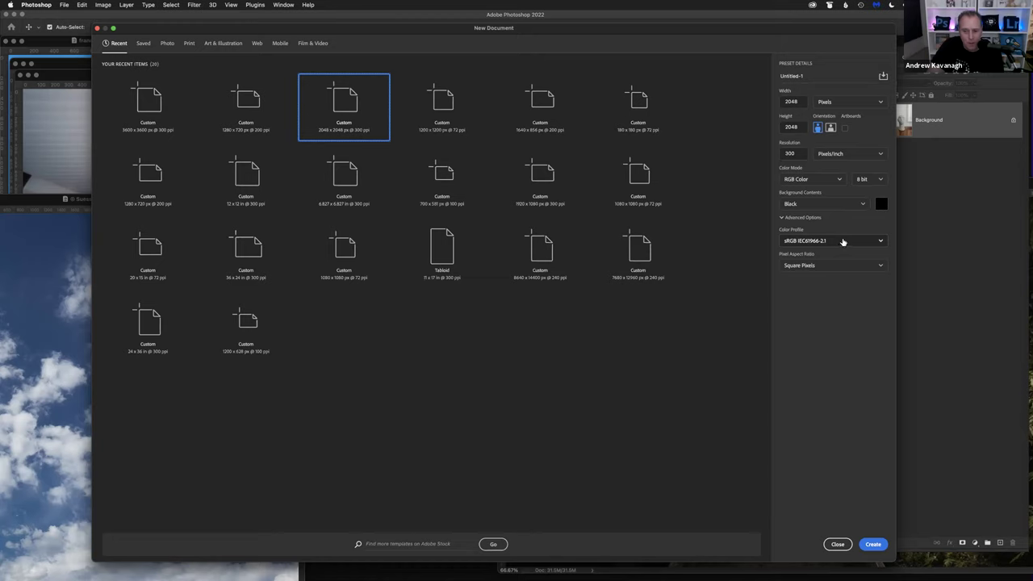
drag(828, 77, 739, 76)
text(Art)
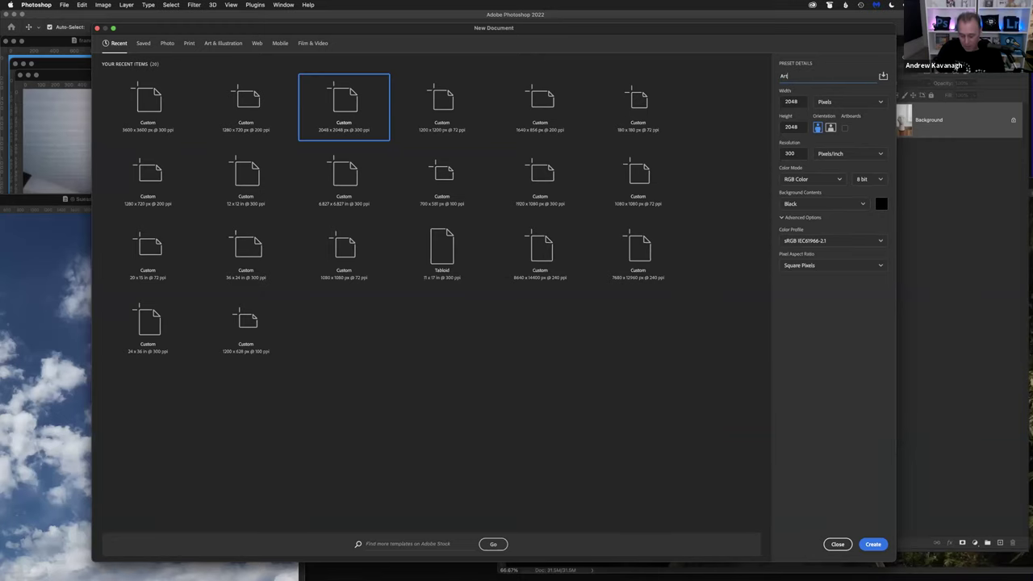
key(Return)
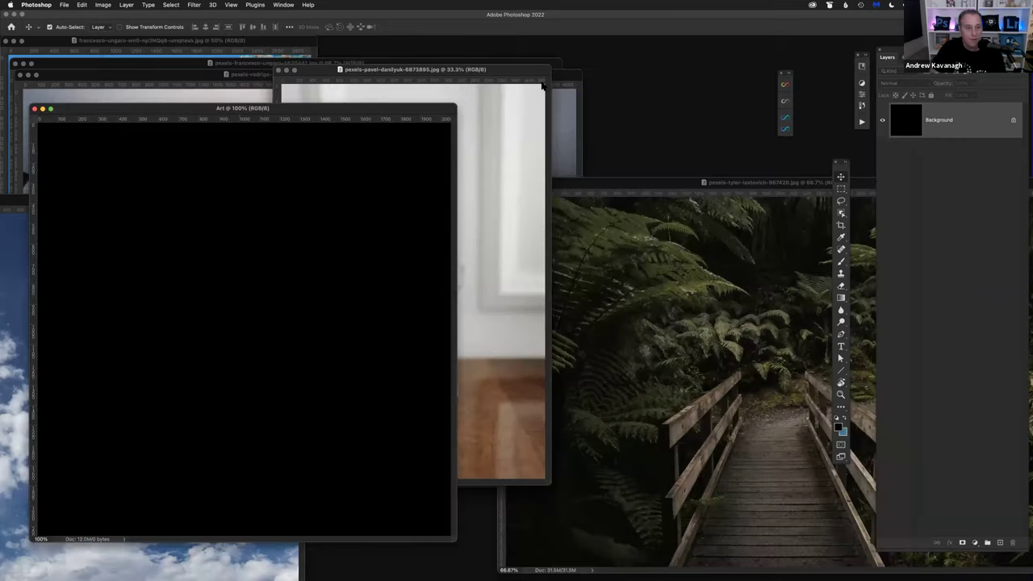
drag(529, 80, 452, 72)
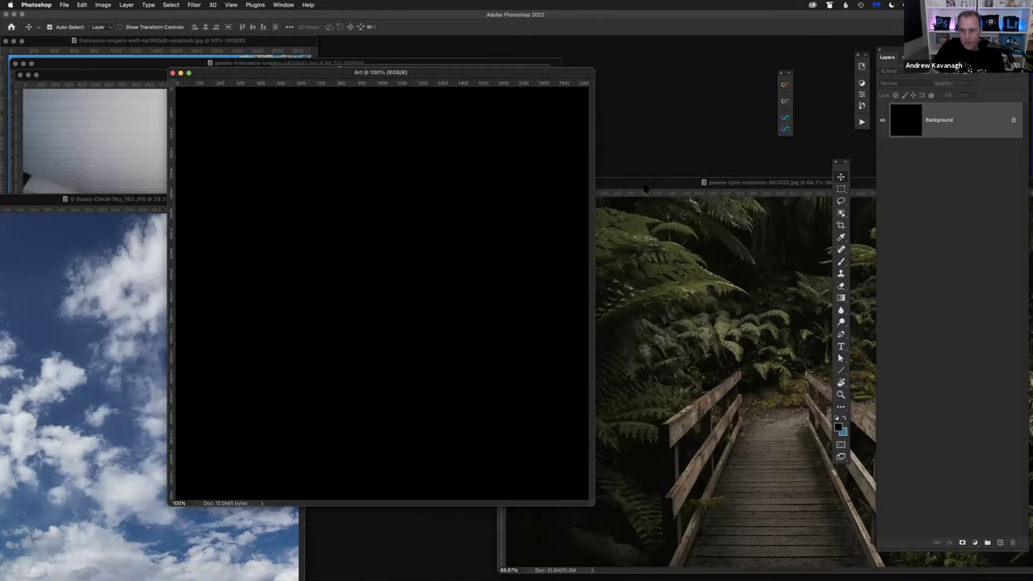
Step: Copy the fern-bridge photo into Art as Layer 1 above the black Background
drag(672, 182, 651, 142)
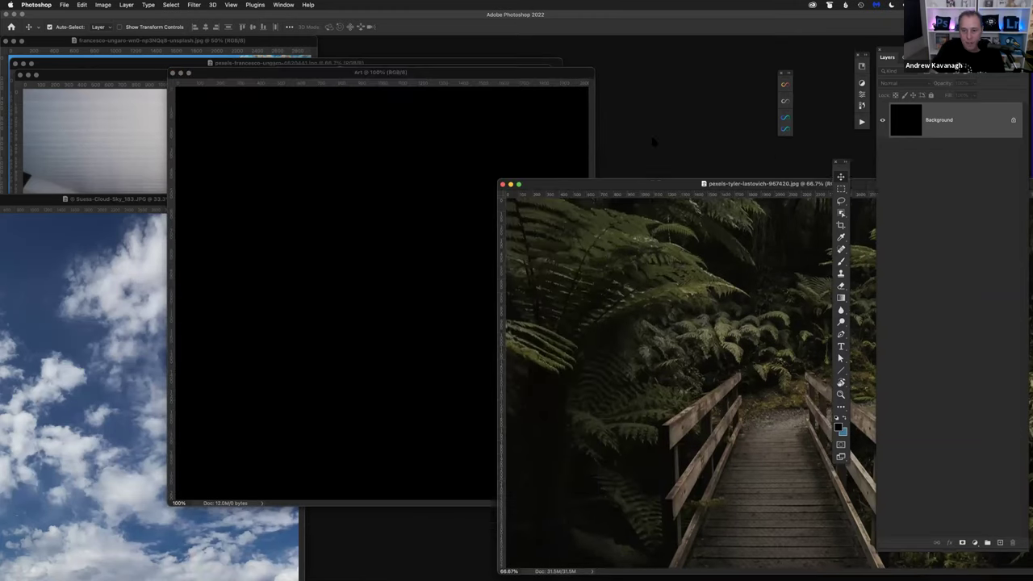
drag(570, 145, 498, 146)
drag(637, 123, 718, 182)
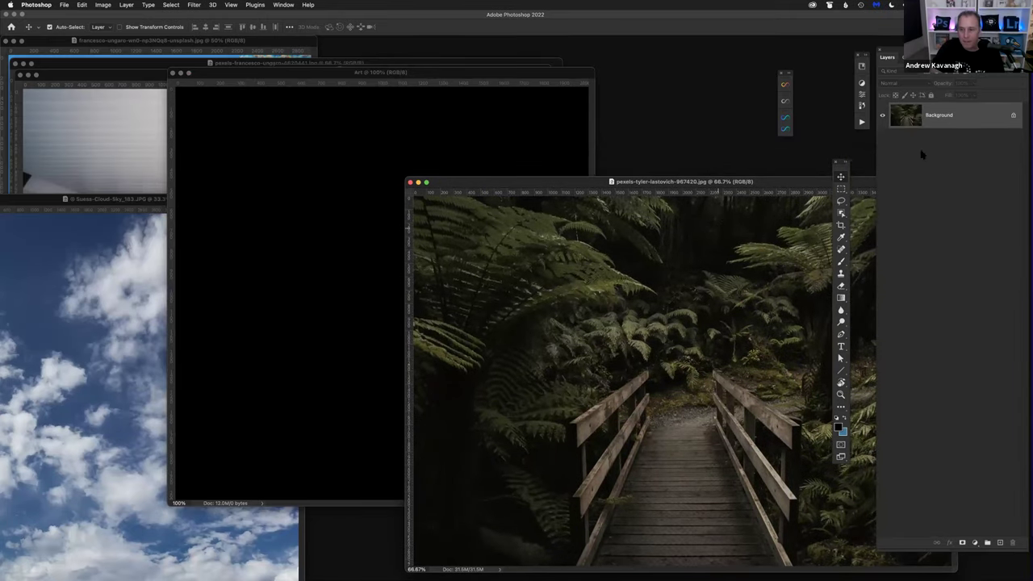
drag(654, 180, 748, 152)
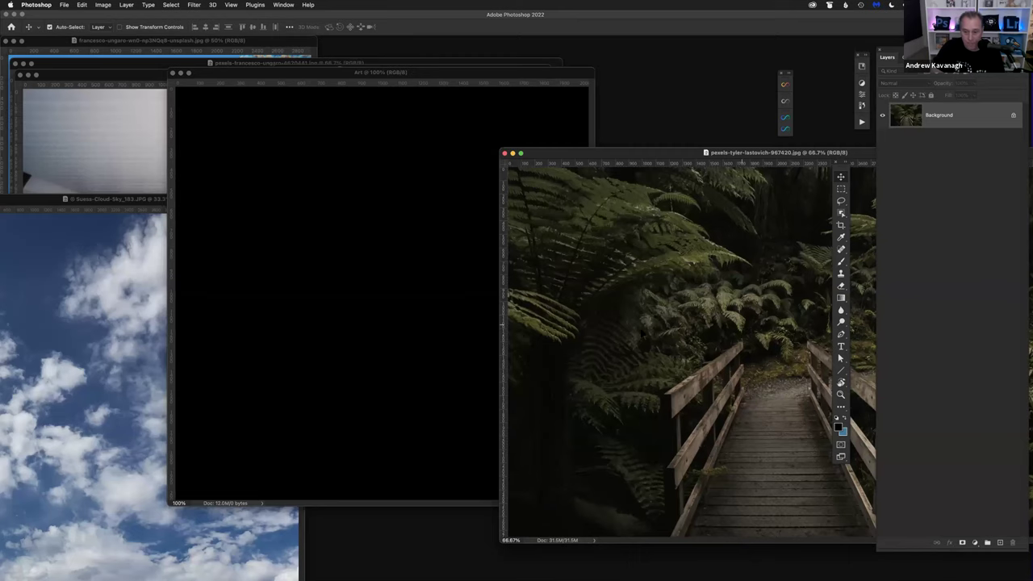
drag(614, 242, 379, 266)
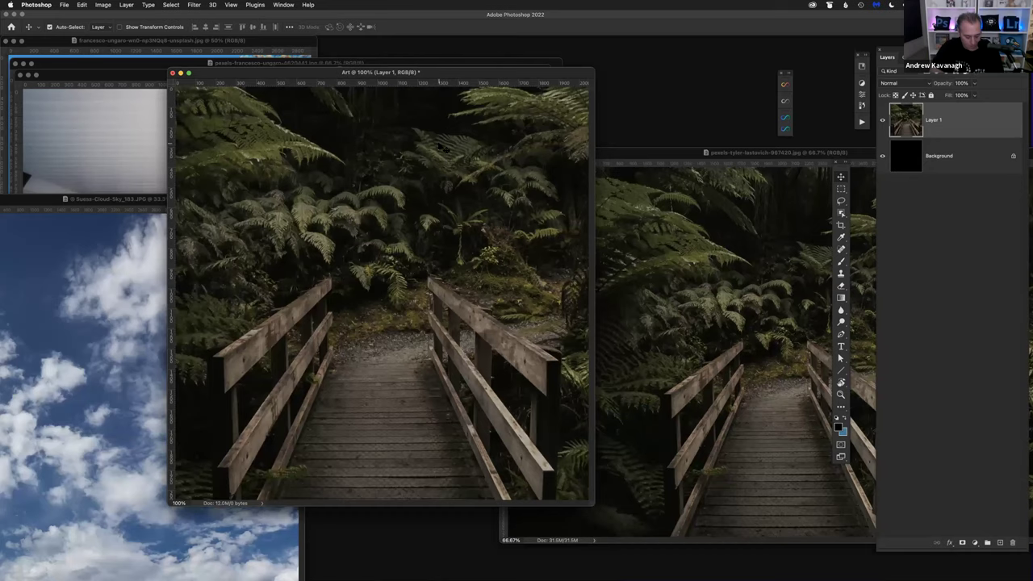
key(super+z)
drag(671, 155, 636, 256)
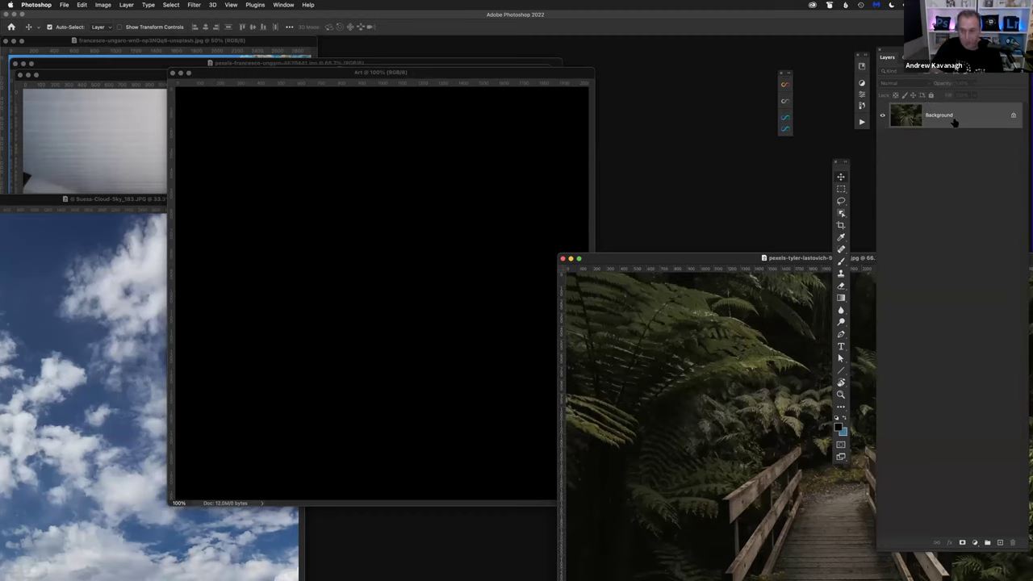
drag(954, 117, 518, 367)
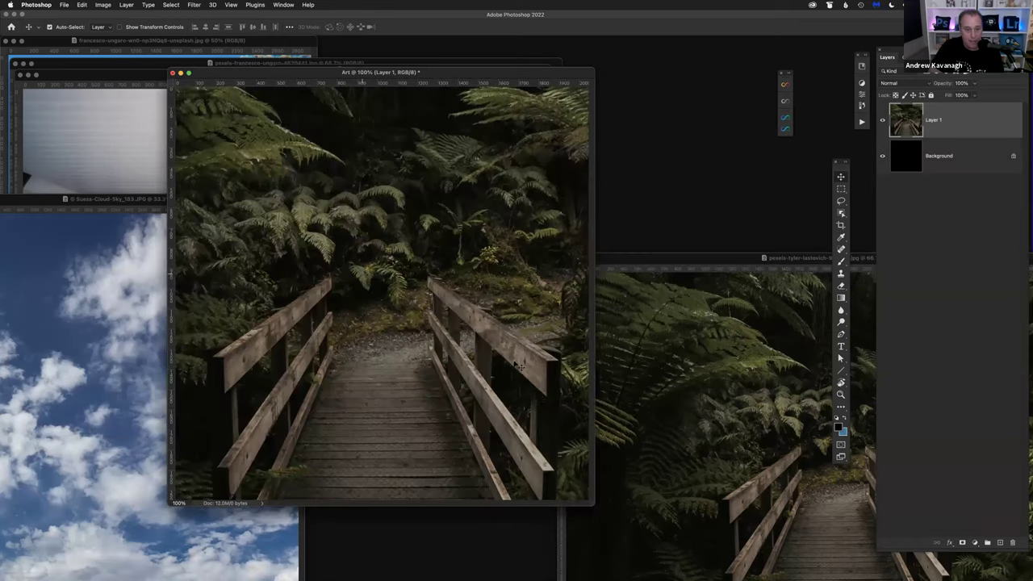
Step: Close the fern-bridge source photo and enlarge the Art window to show canvas margin
click(680, 343)
drag(639, 260, 587, 246)
drag(520, 247, 424, 197)
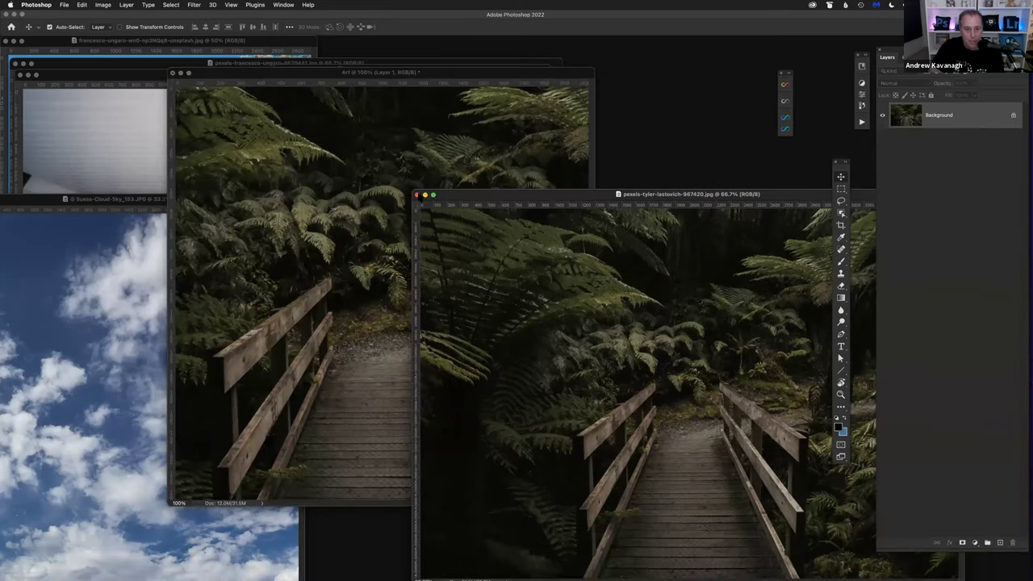
click(418, 194)
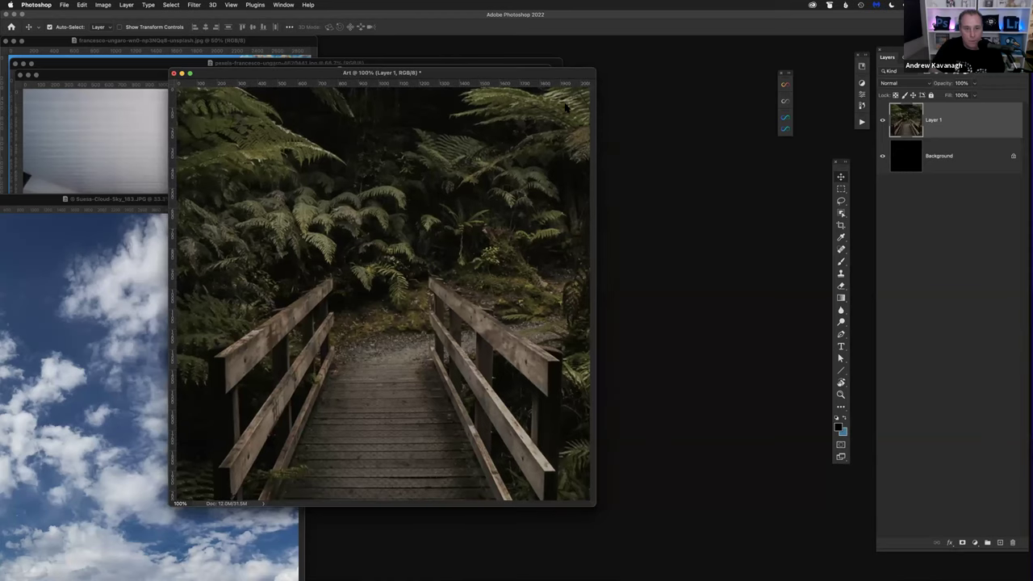
drag(475, 74, 565, 107)
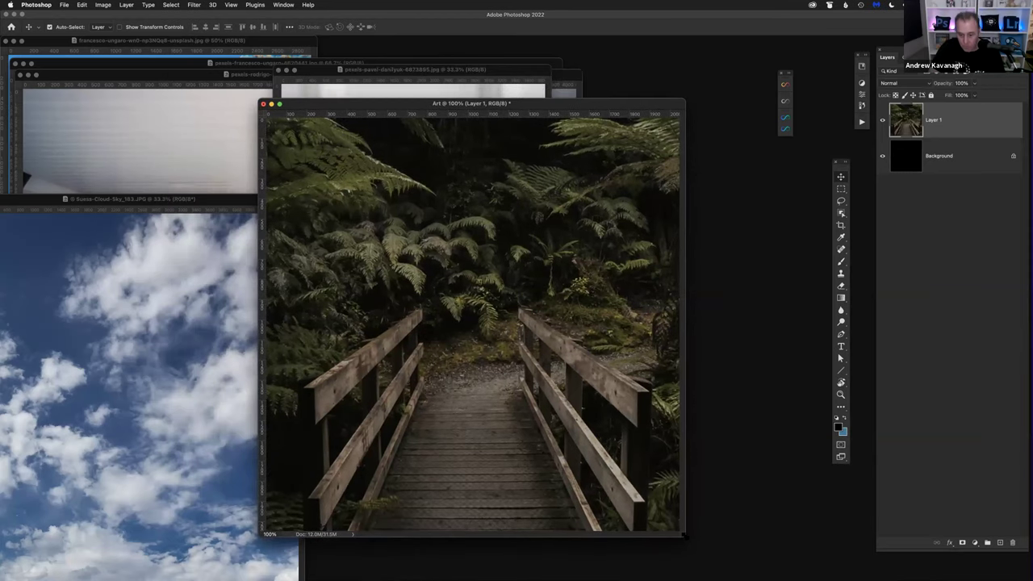
drag(729, 562, 742, 573)
Step: Convert Layer 1 to a smart object and start Free Transform with Cmd+T
drag(449, 105, 392, 36)
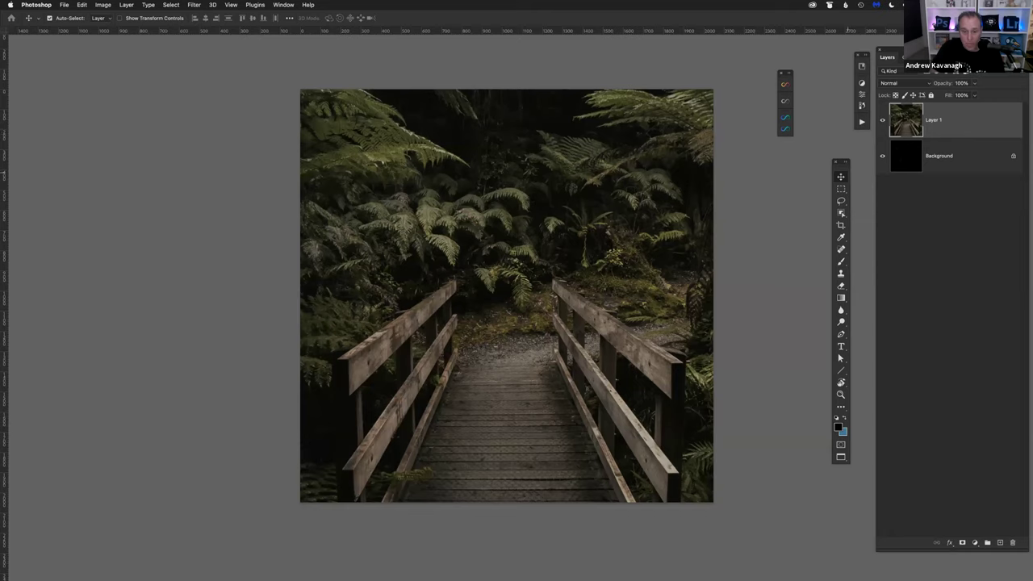
click(882, 121)
click(883, 121)
right_click(938, 121)
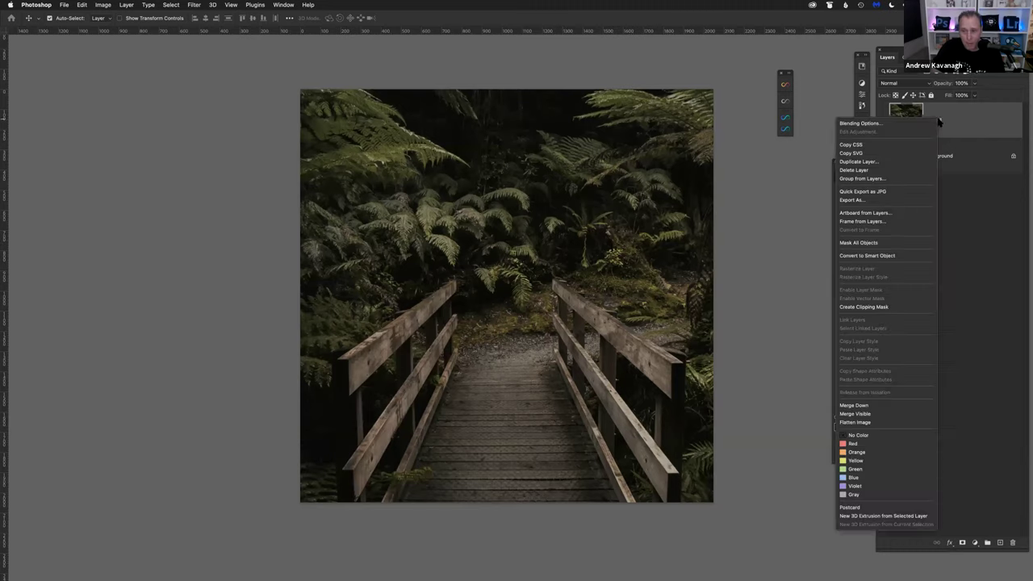
click(881, 257)
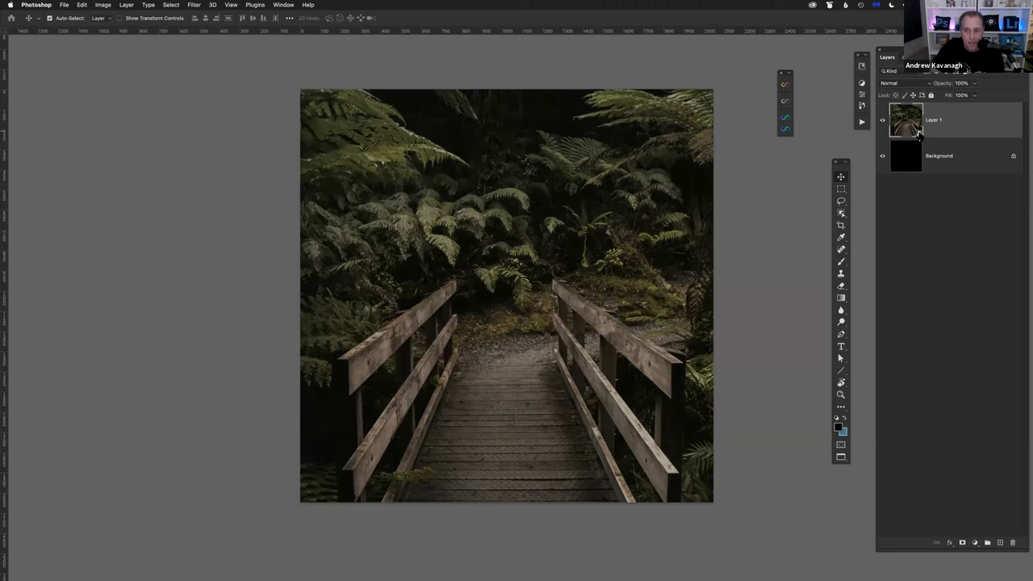
key(super)
key(super+t)
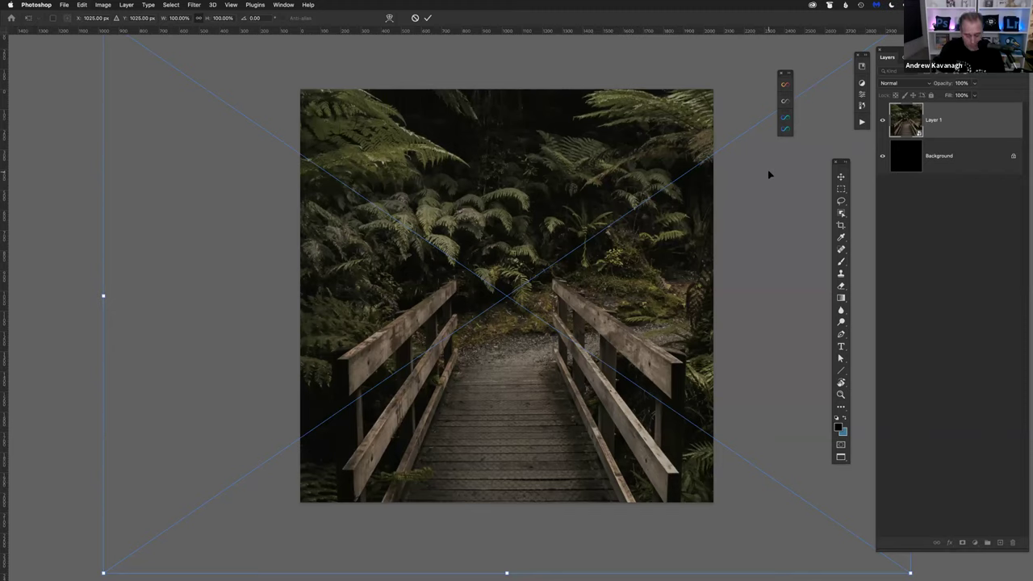
Step: Scale the fern photo down to about 76% to fit the square canvas and commit
key(ctrl+0)
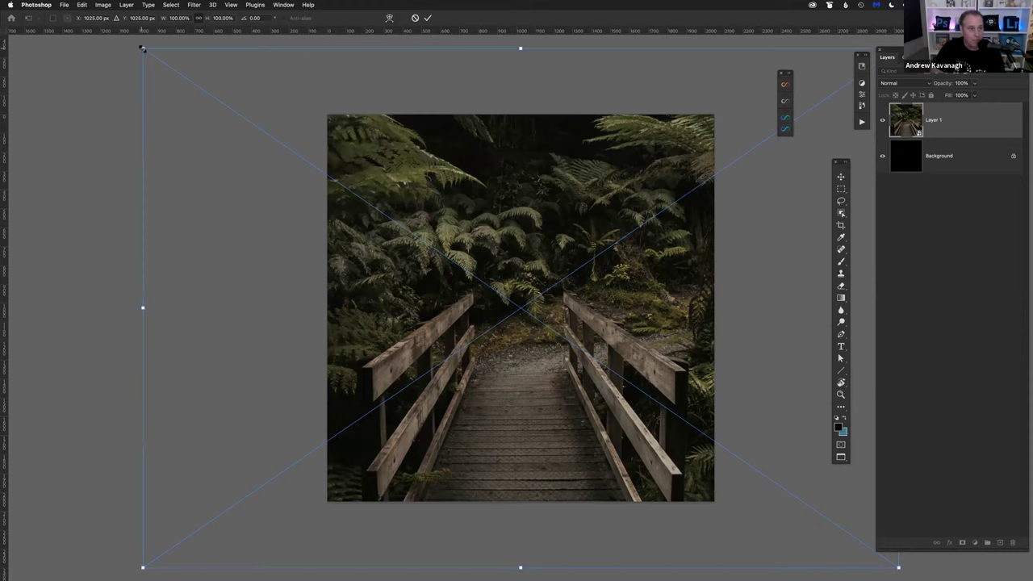
drag(143, 48, 231, 113)
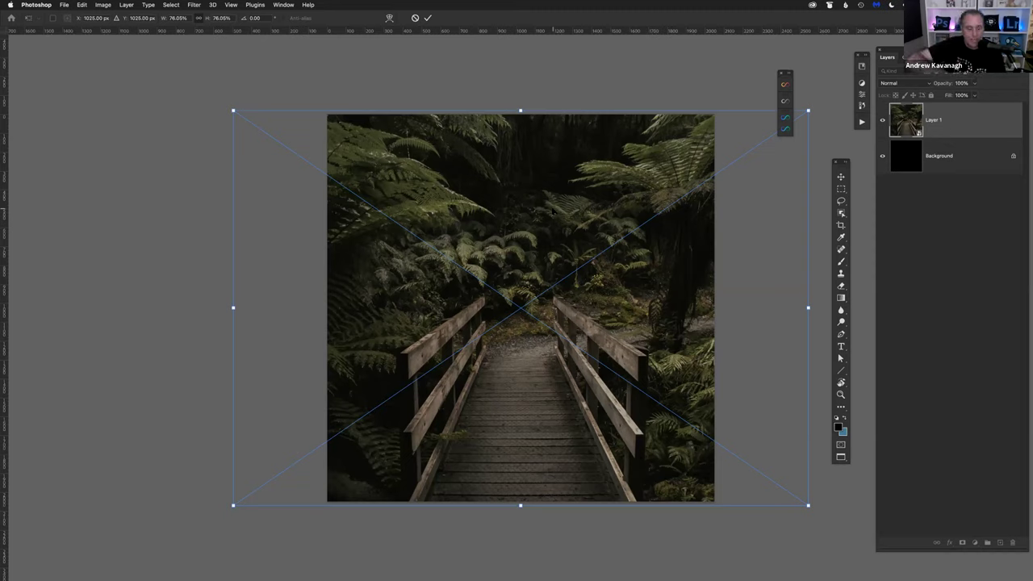
key(Return)
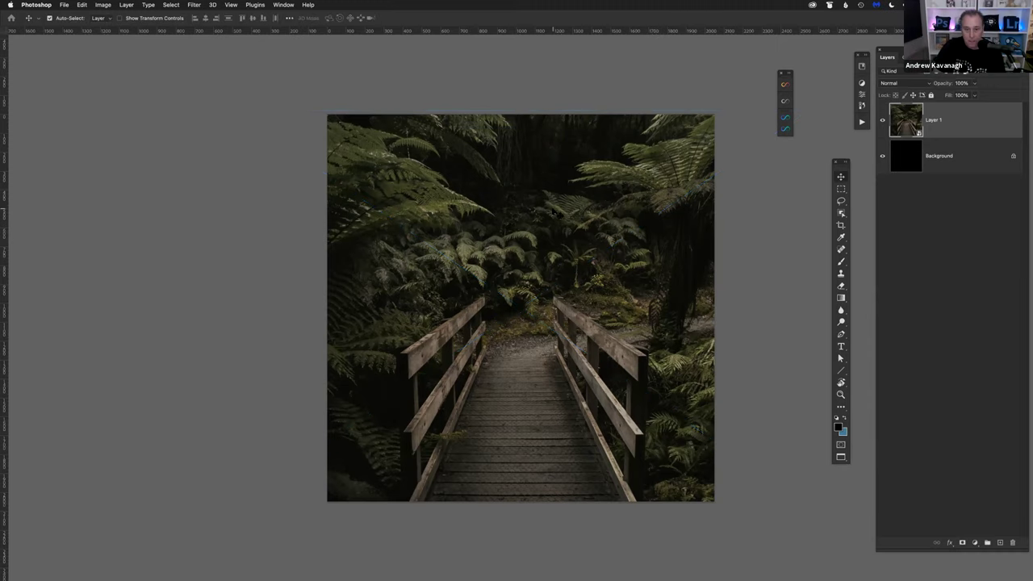
right_click(946, 125)
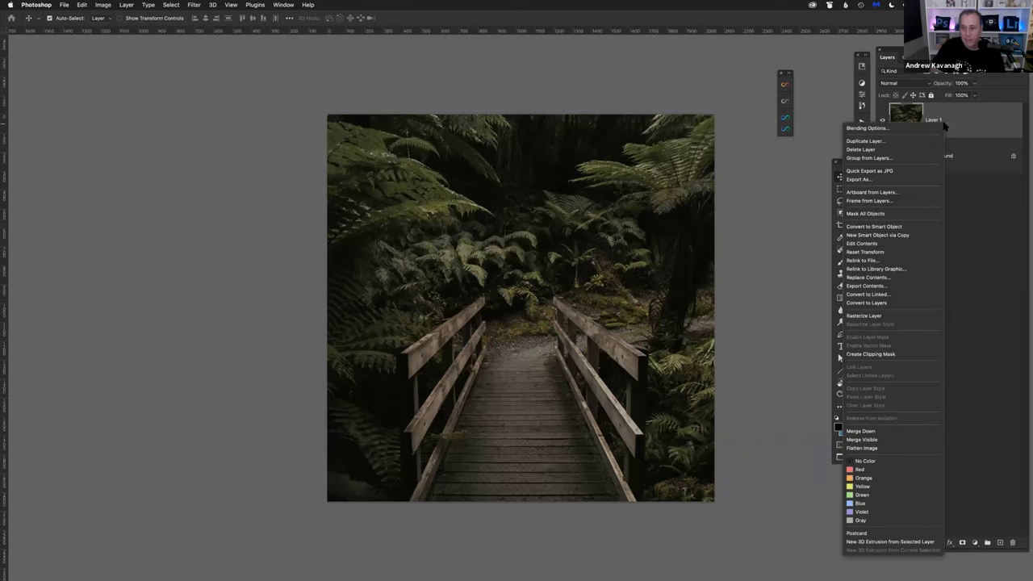
click(894, 316)
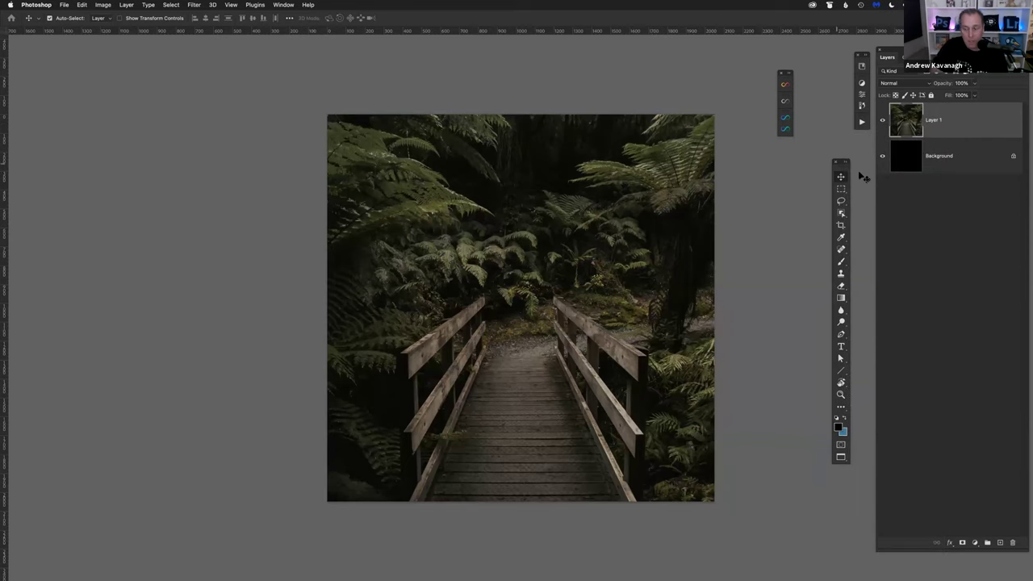
scroll(598, 250, right, 3)
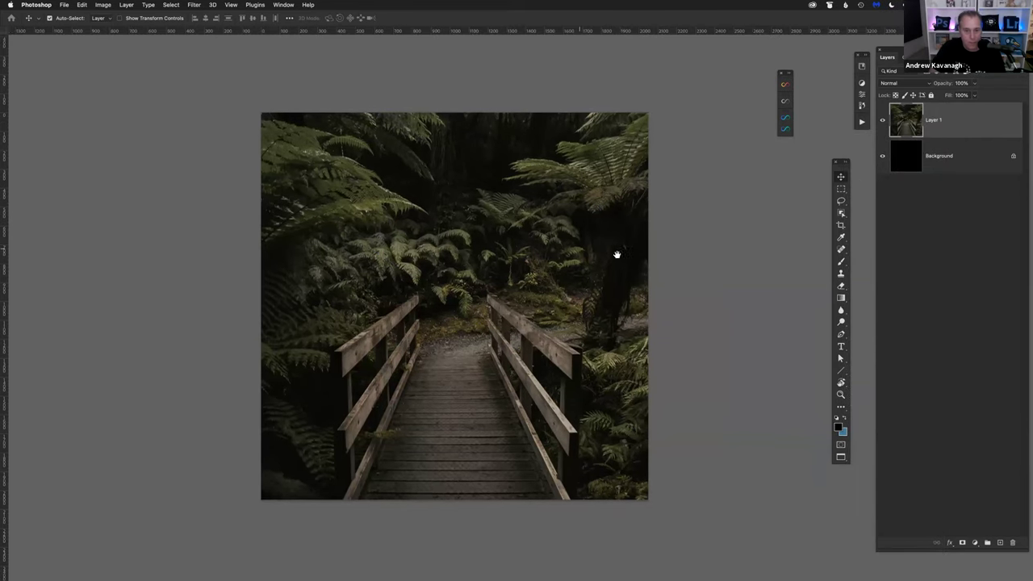
scroll(618, 254, left, 2)
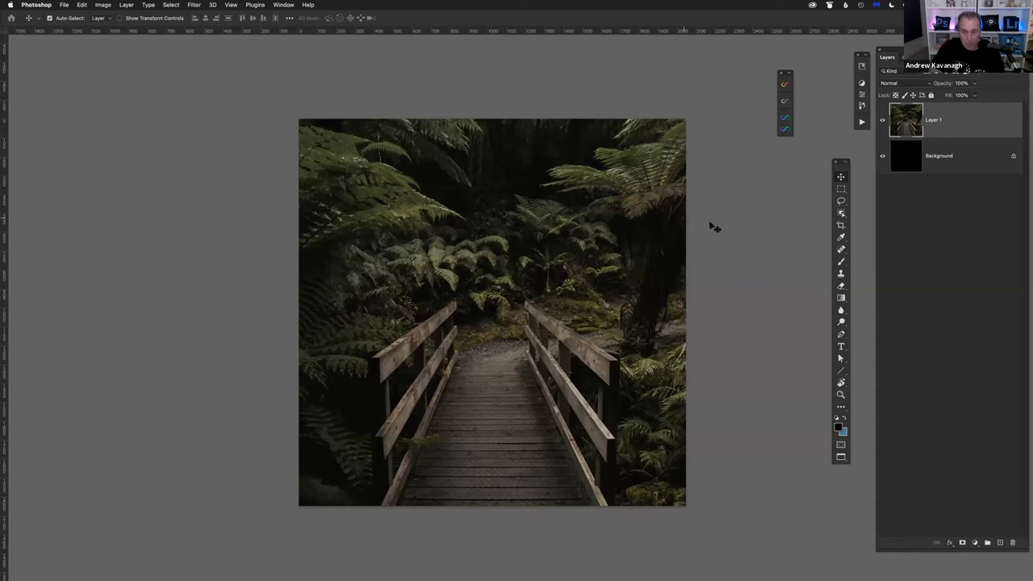
Step: Move the Art window aside and show the sculpted-head photo alone full screen
key(f)
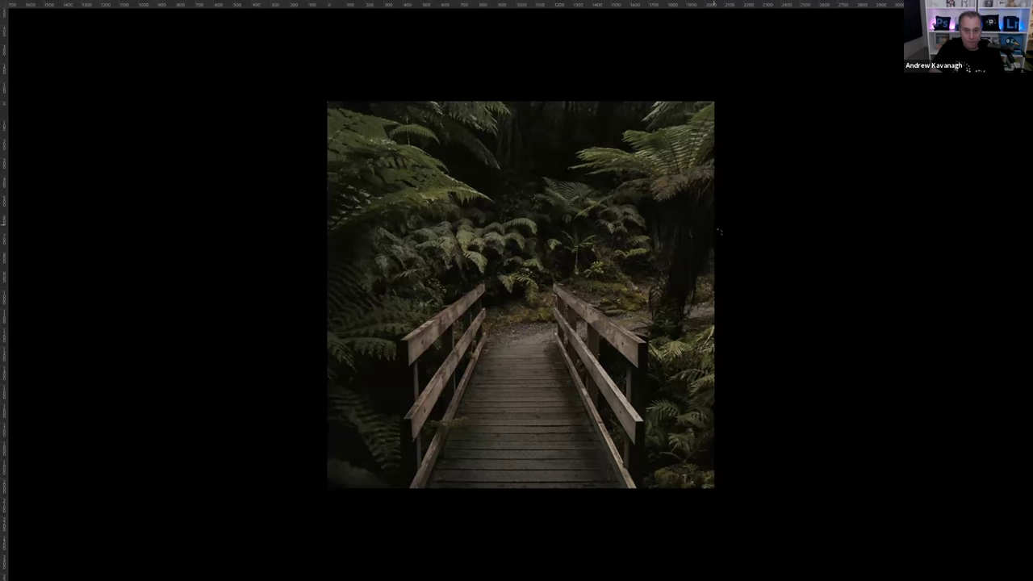
key(f)
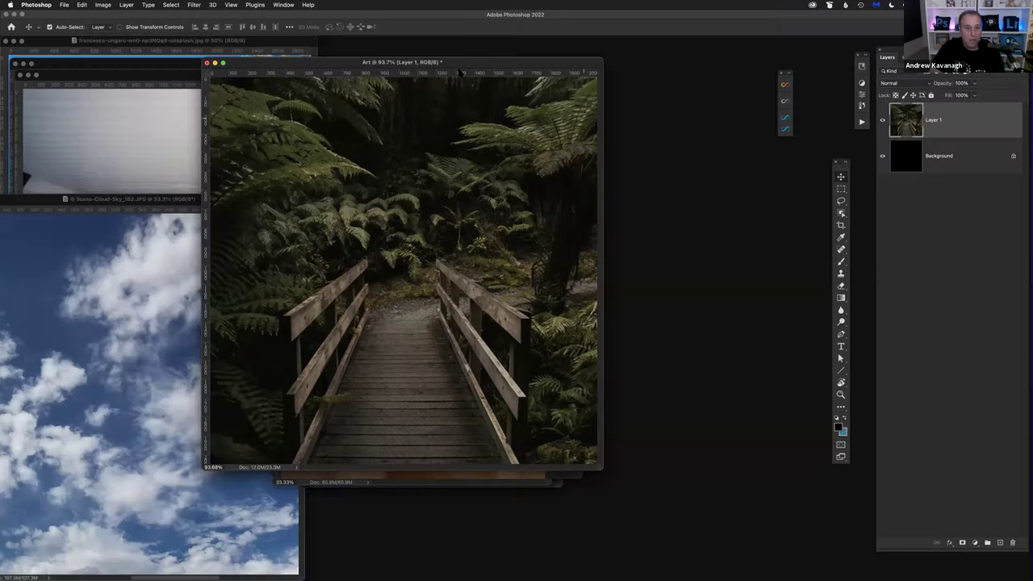
drag(484, 62, 670, 115)
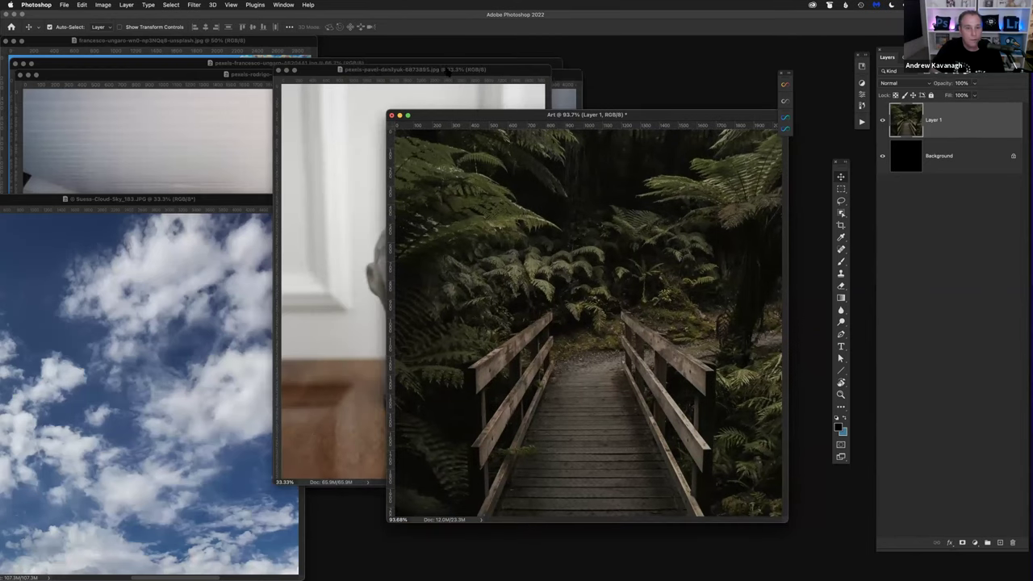
click(365, 76)
drag(365, 77, 455, 83)
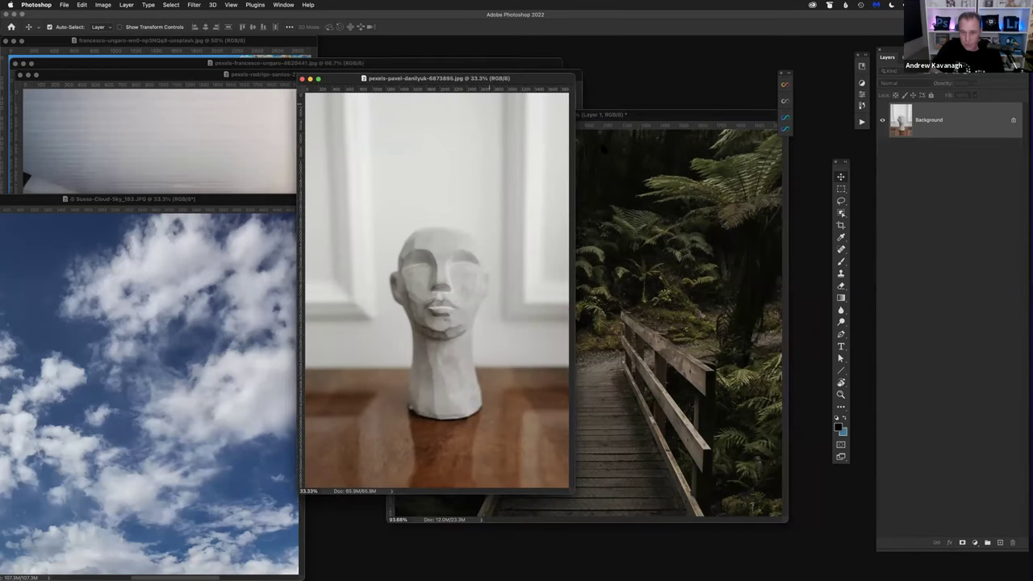
drag(548, 79, 545, 77)
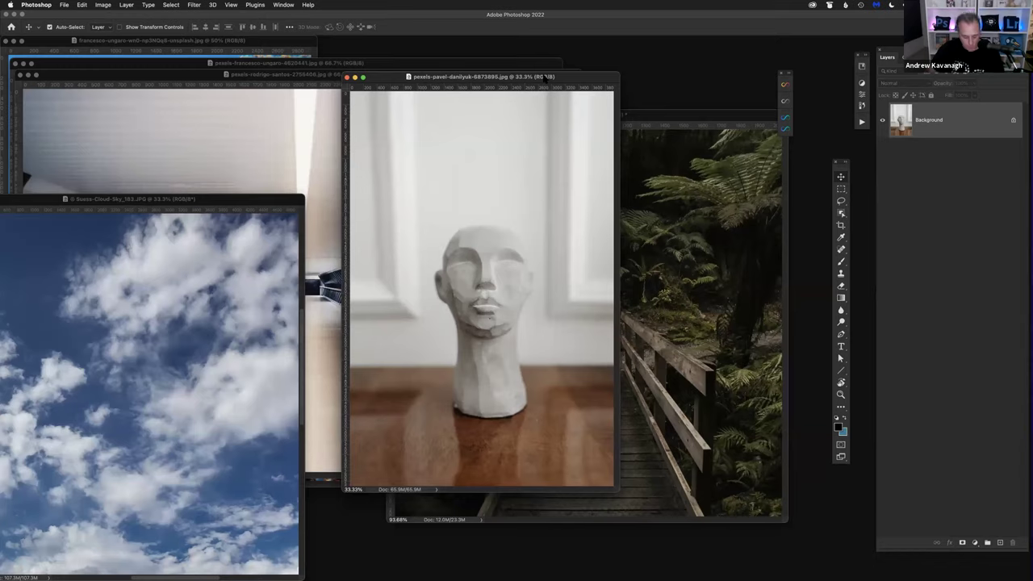
key(f)
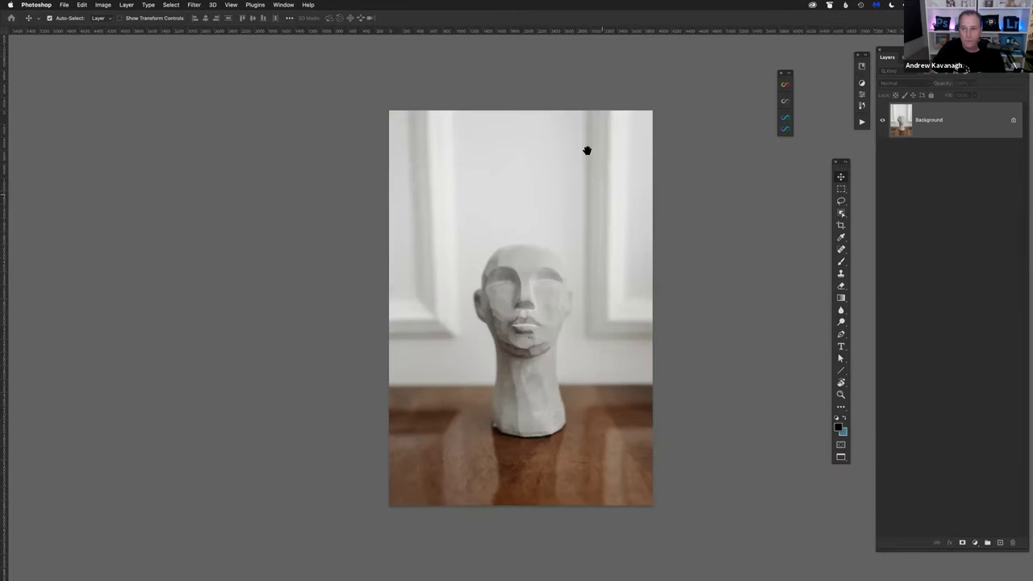
scroll(589, 152, down, 2)
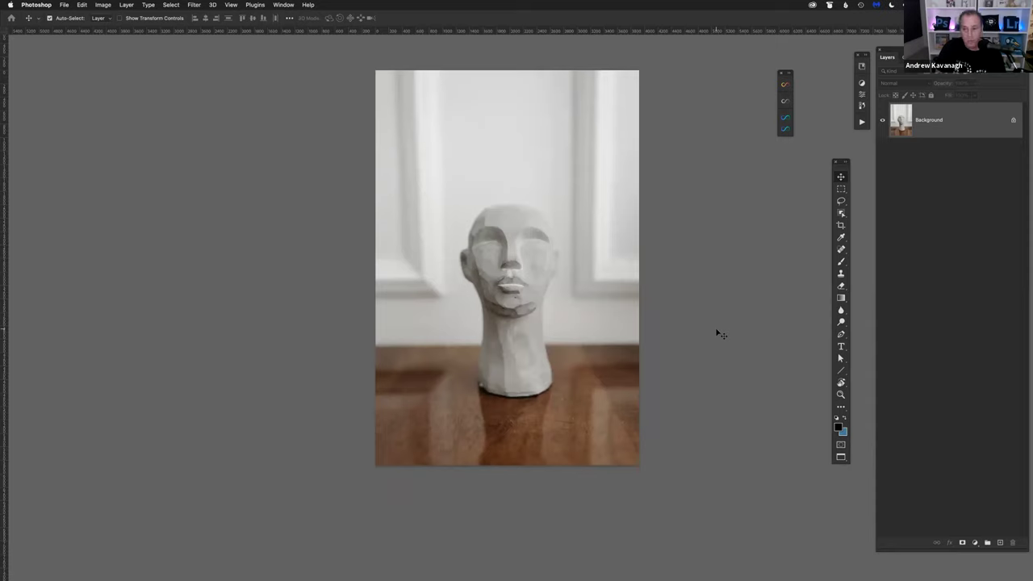
Step: Duplicate the head photo's Background as Layer 1, hide the original, and choose Object Selection
key(ctrl+j)
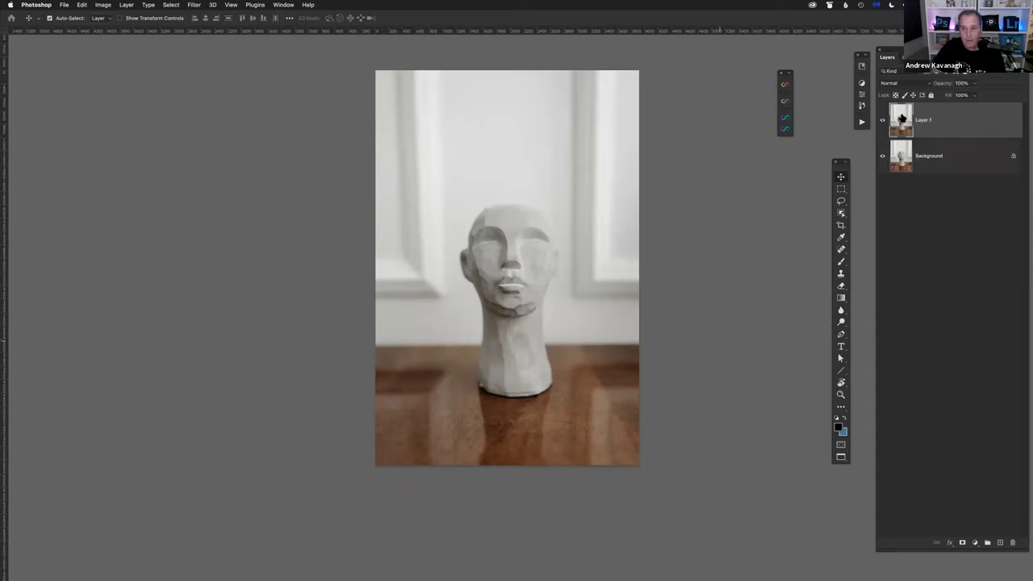
click(883, 157)
click(841, 213)
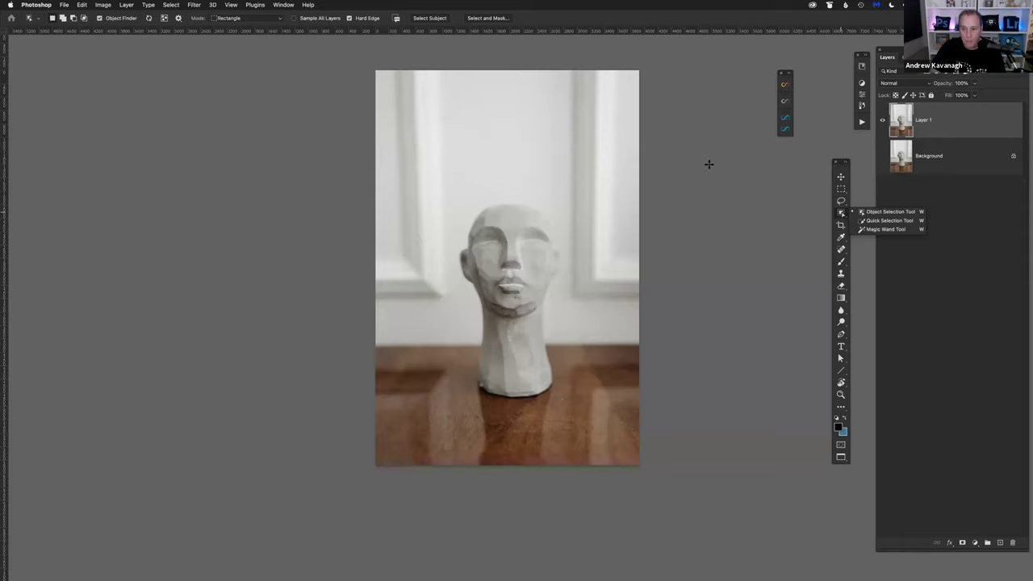
Step: Use automatic Object Selection to select the sculpted head, isolating it from the door and tabletop
click(842, 213)
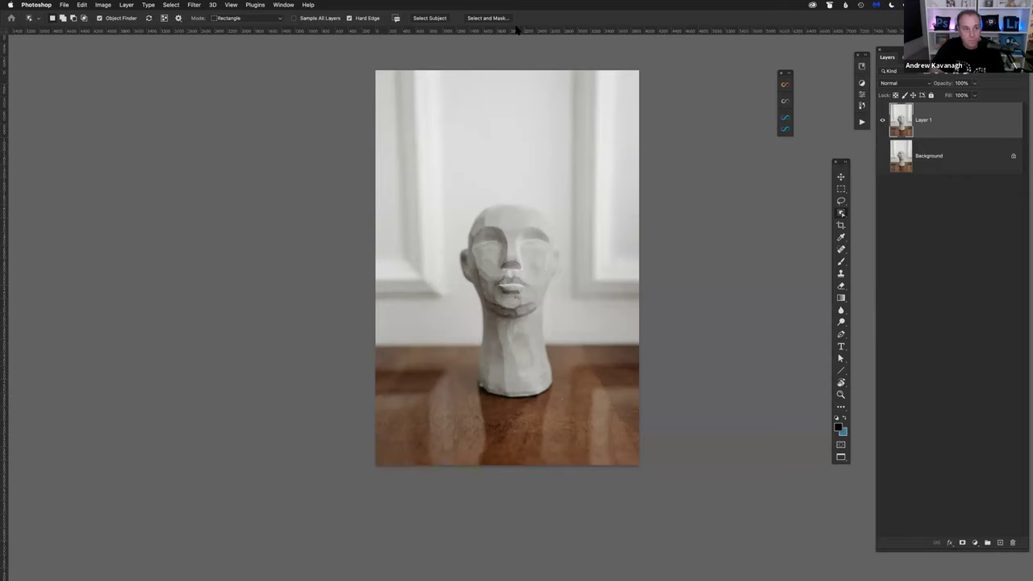
drag(842, 214, 865, 212)
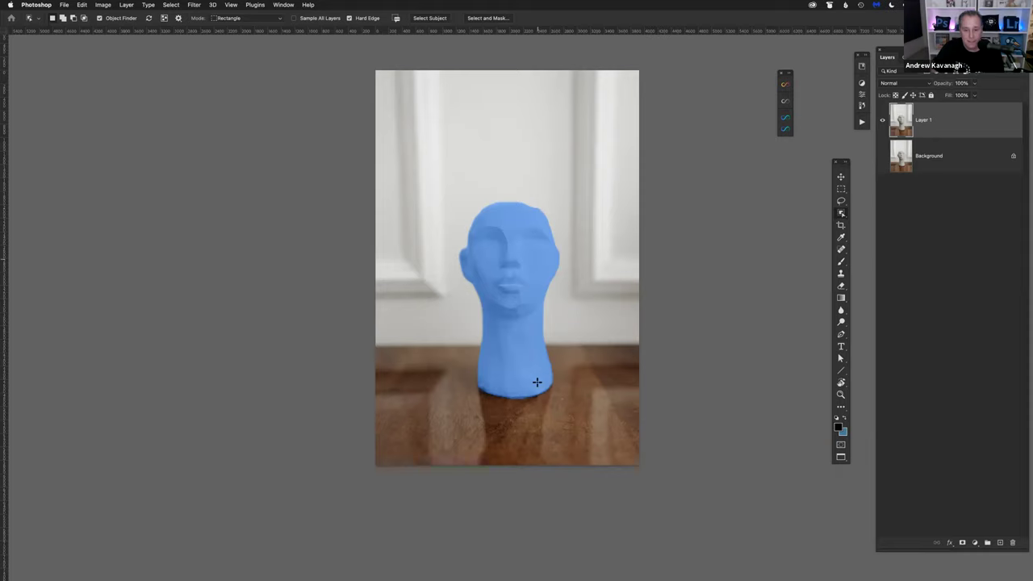
click(541, 321)
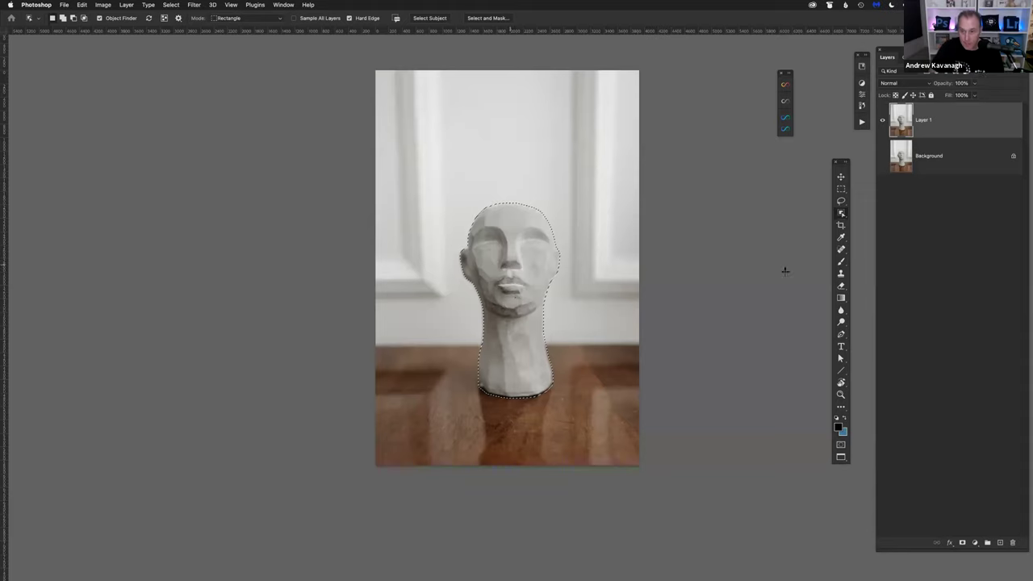
Step: Feather the sculpted head's selection with a 1-pixel radius
right_click(538, 253)
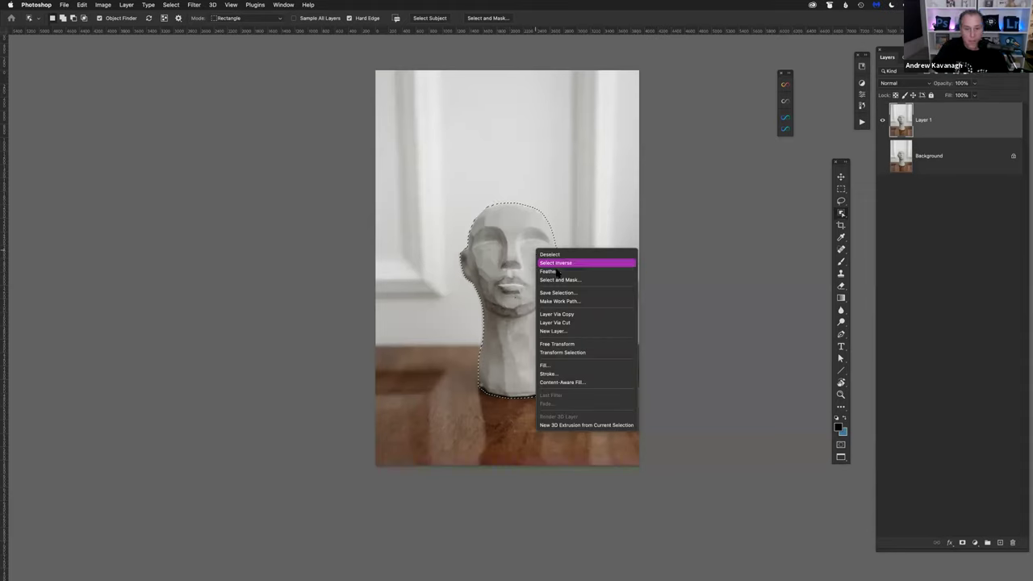
click(552, 271)
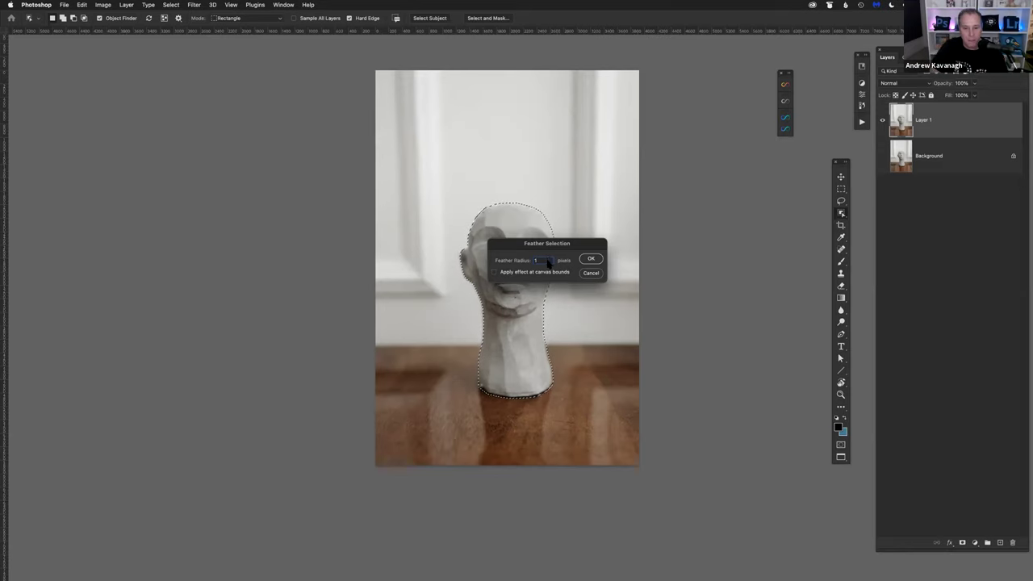
click(592, 259)
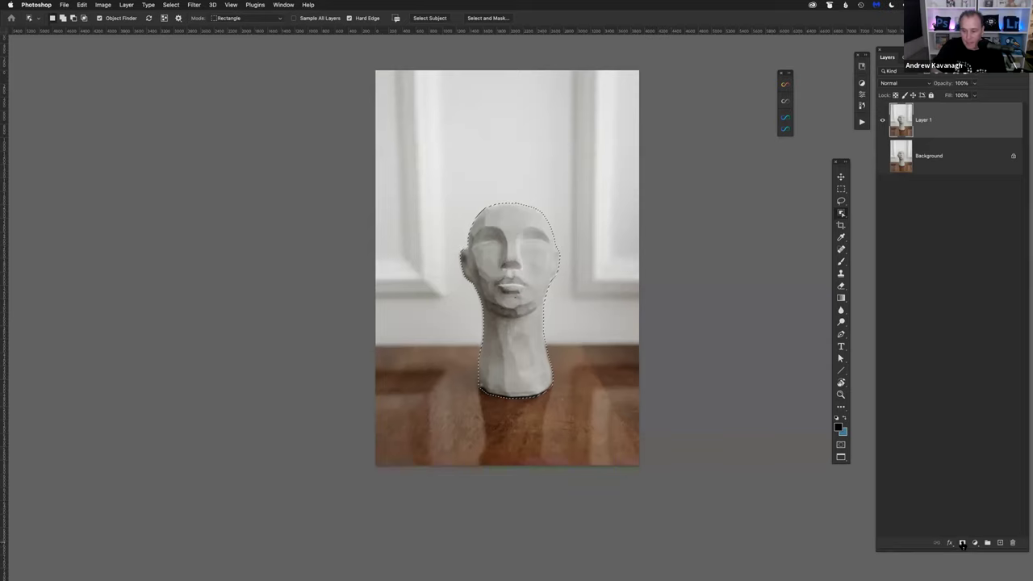
Step: Add a layer mask to Layer 1 from the head selection, then select the Move tool
click(962, 543)
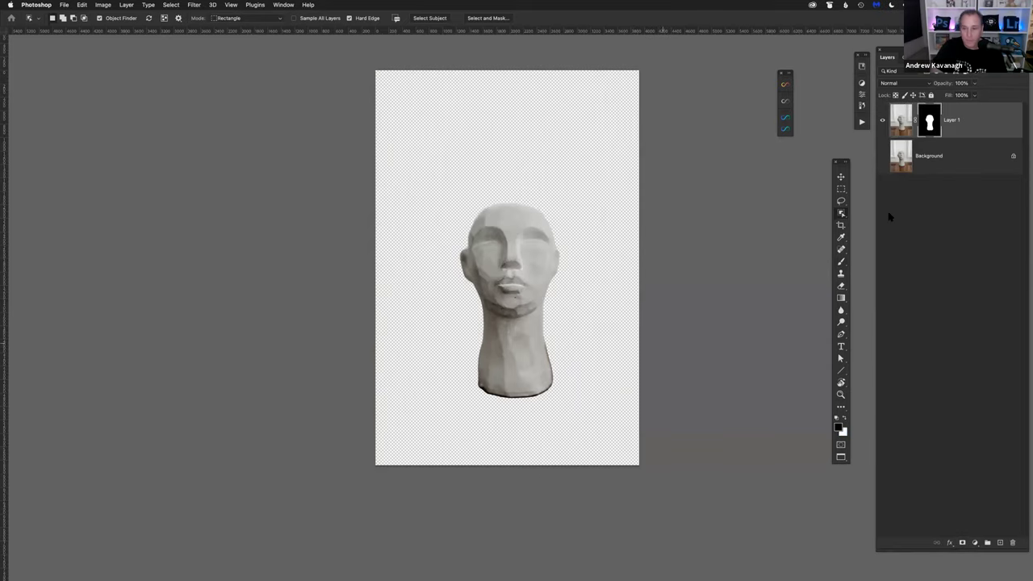
click(841, 176)
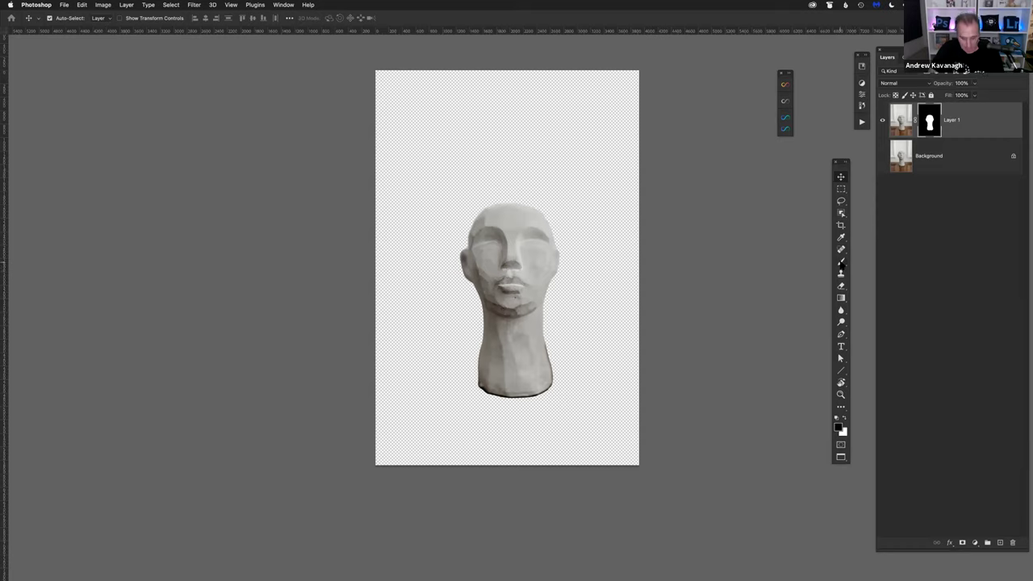
click(842, 262)
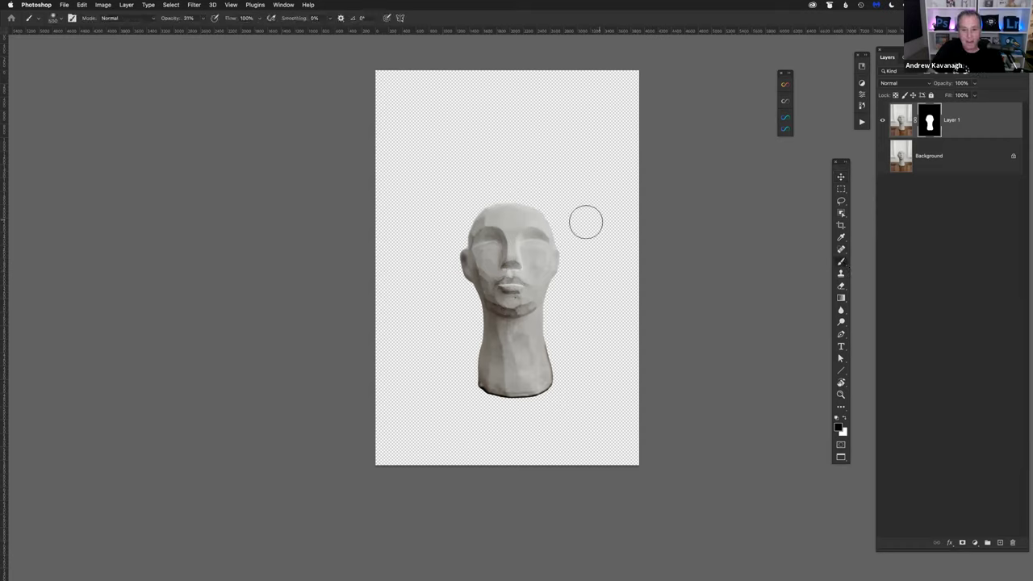
click(844, 419)
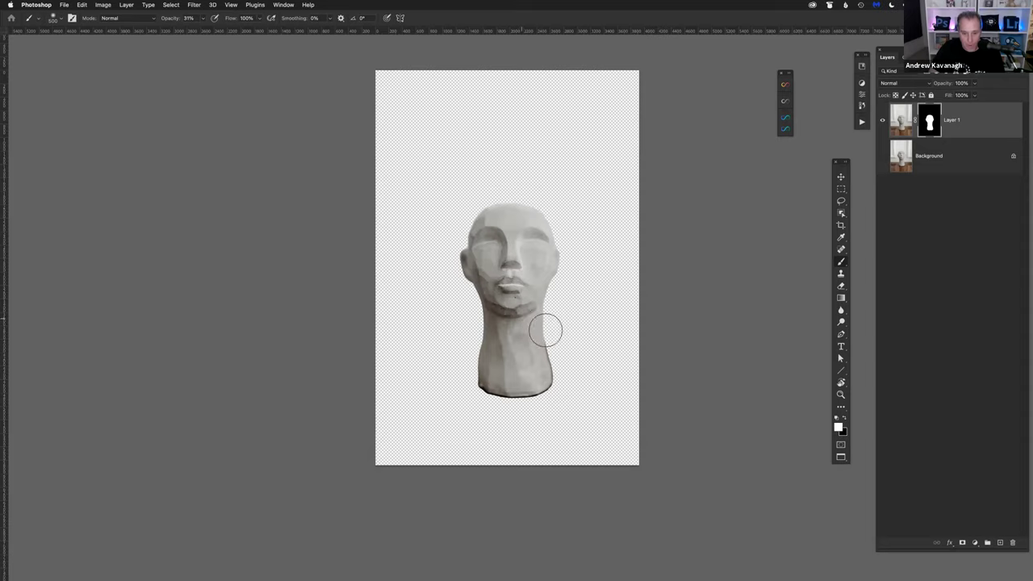
drag(611, 325, 544, 334)
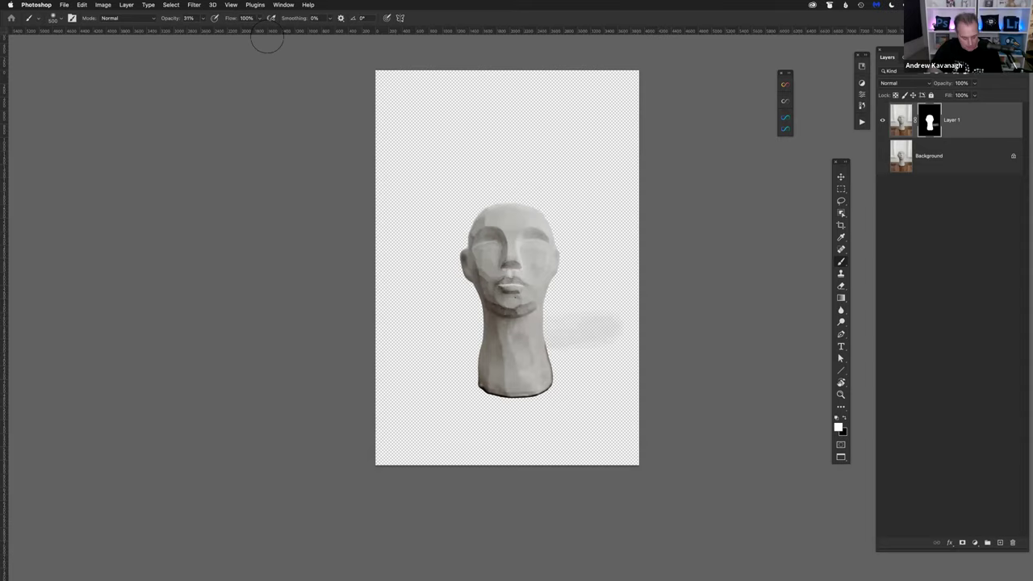
key(super+z)
drag(206, 24, 286, 32)
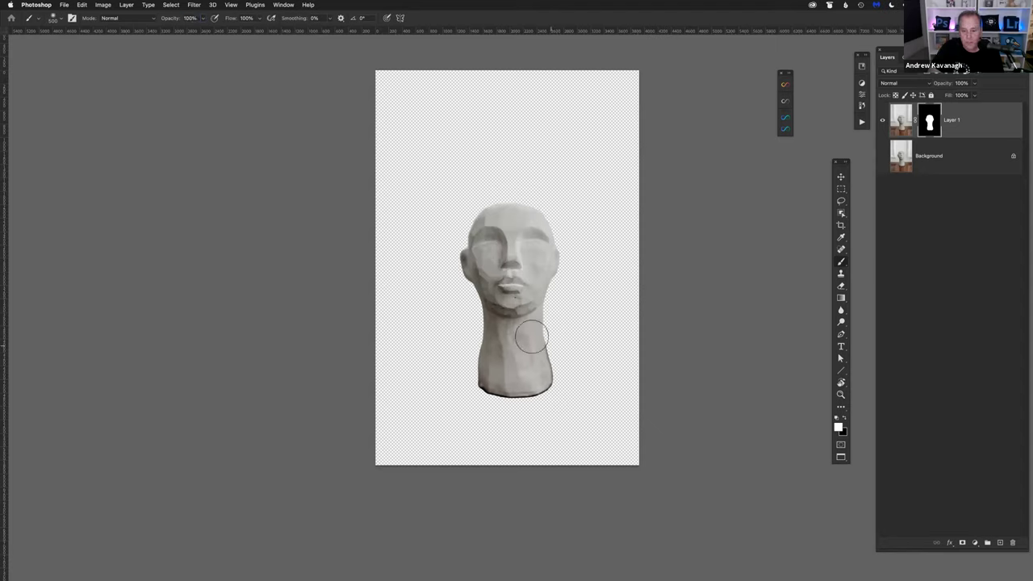
mouse_move(570, 325)
mouse_down()
mouse_move(565, 336)
mouse_move(589, 358)
mouse_move(550, 346)
mouse_move(569, 365)
mouse_up()
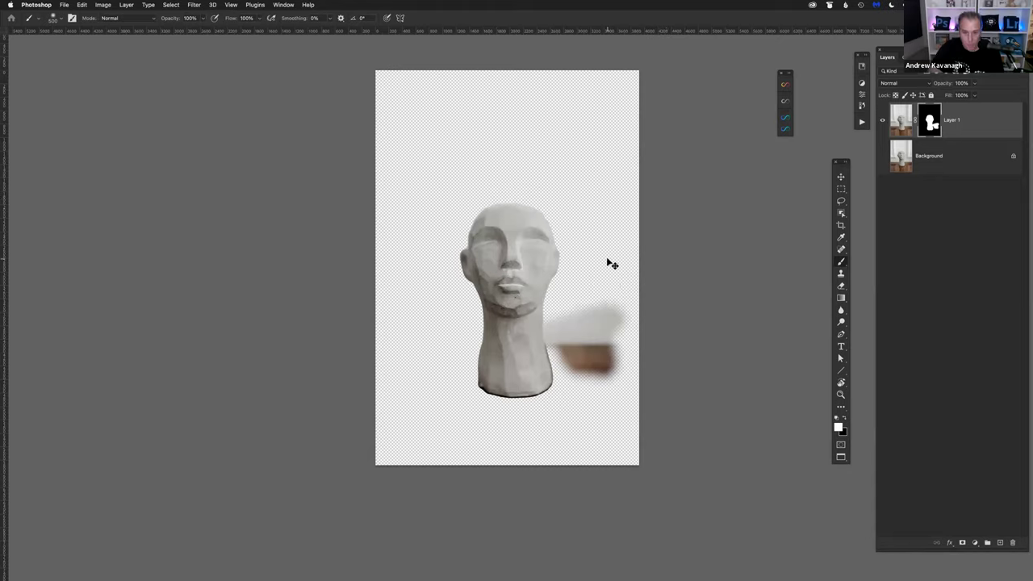
key(super+z)
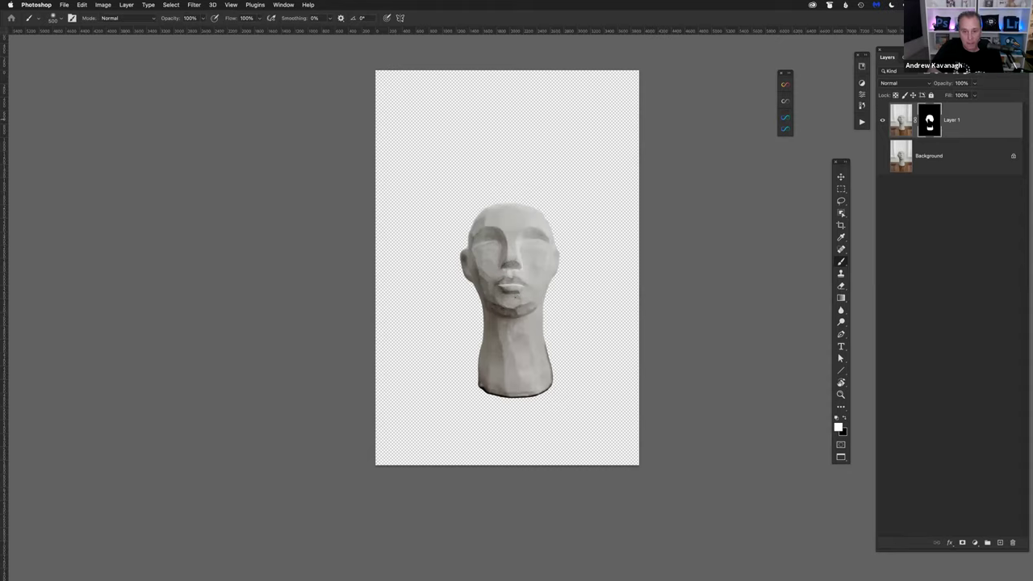
shift+click(929, 120)
shift+click(929, 121)
alt+click(929, 121)
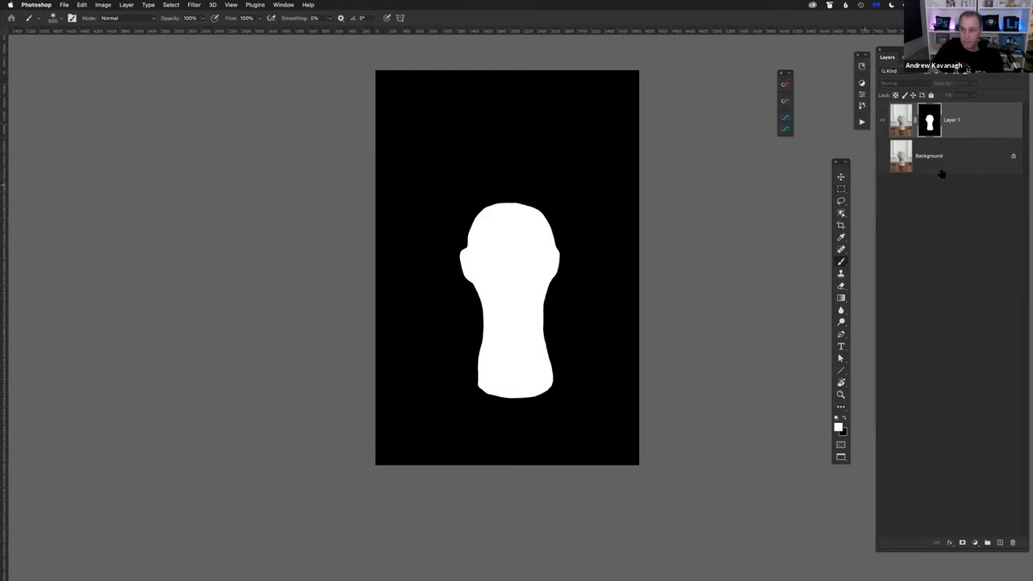
alt+click(930, 121)
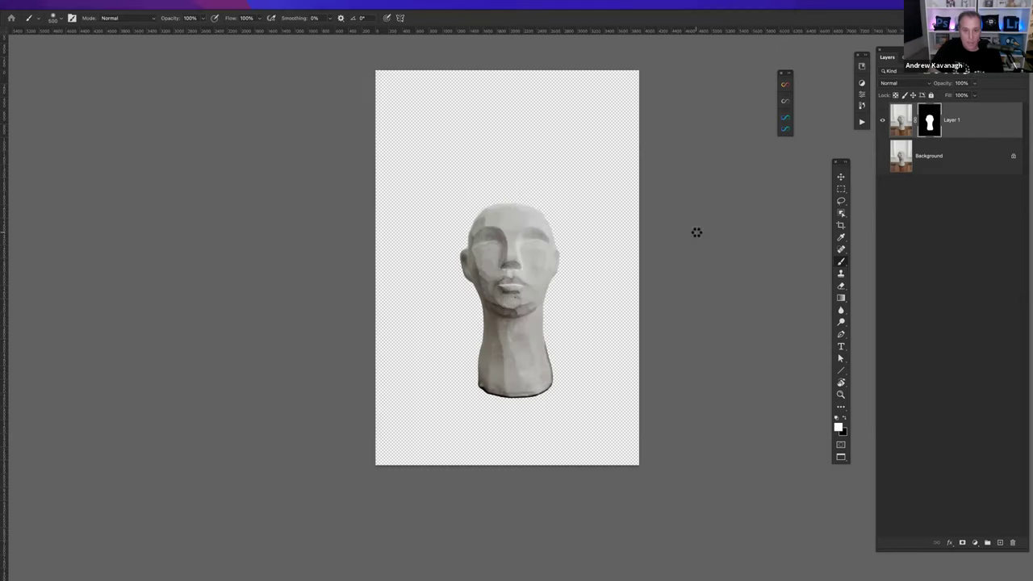
key(f)
key(f)
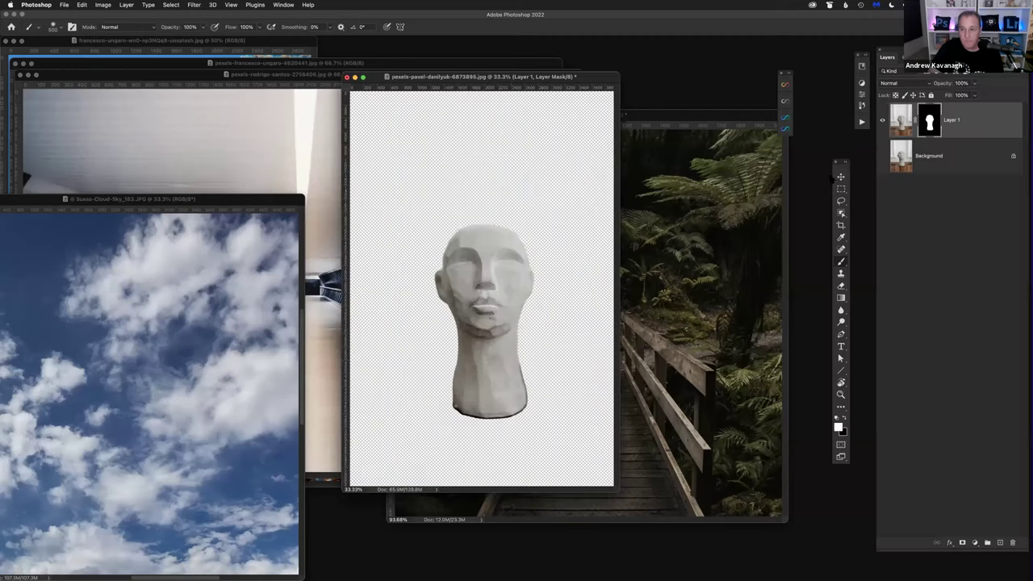
Step: Drag the masked head into the Art document as Layer 2 and view Art alone on grey
drag(441, 85, 178, 92)
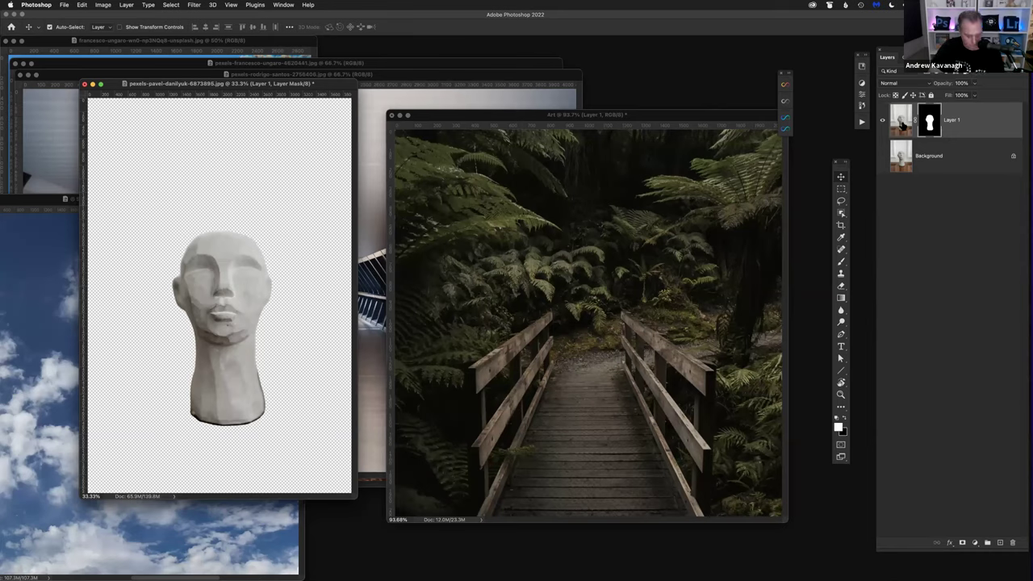
drag(902, 121, 581, 315)
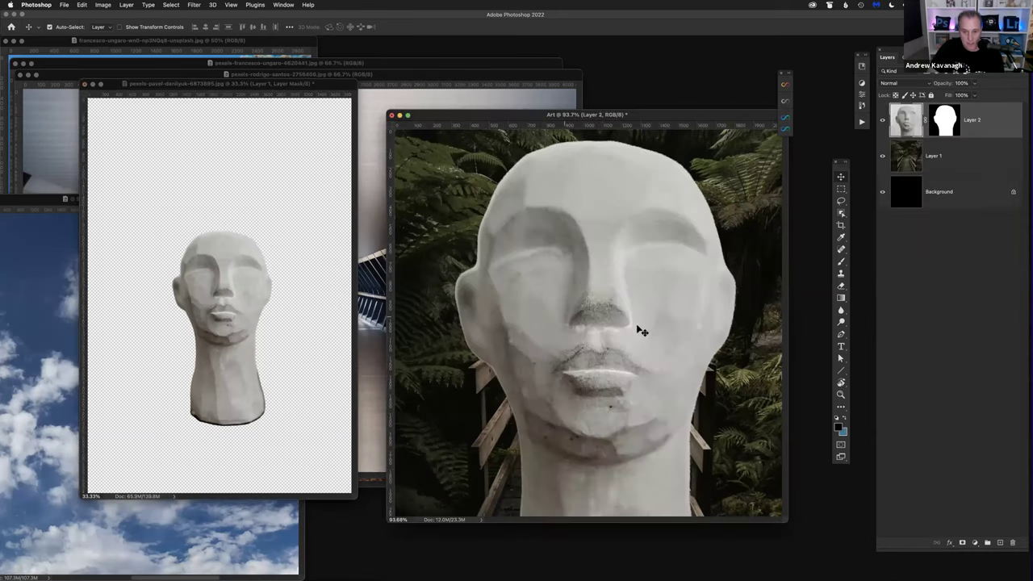
drag(660, 115, 541, 81)
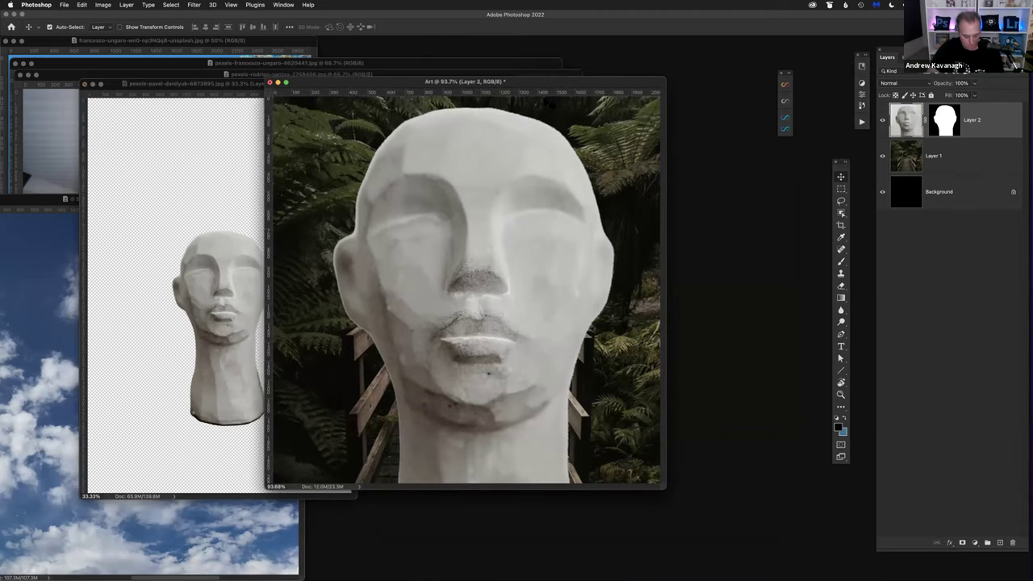
key(f)
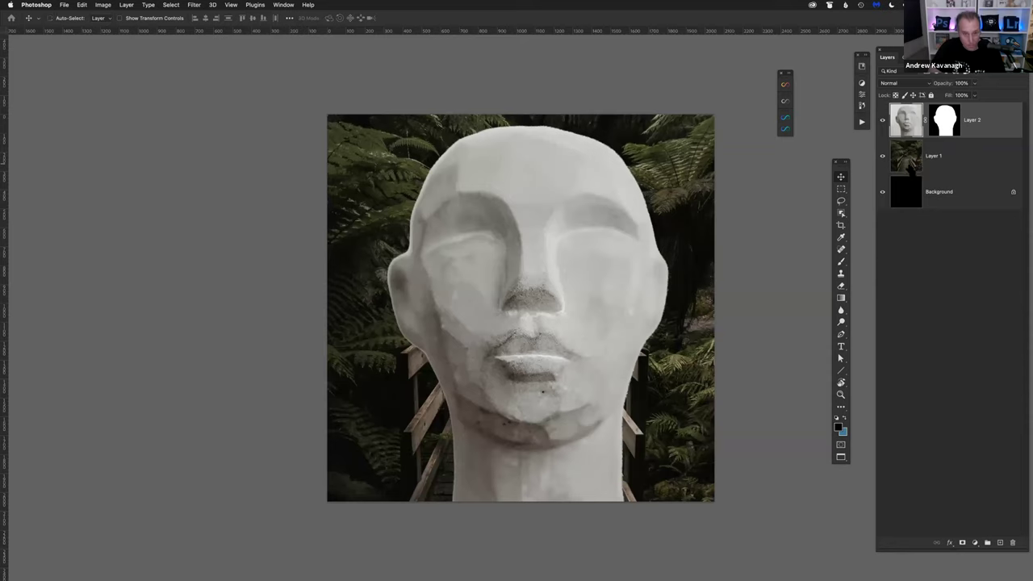
Step: Shrink the Layer 2 head with Free Transform and place it centred on the wooden fern bridge
key(ctrl+t)
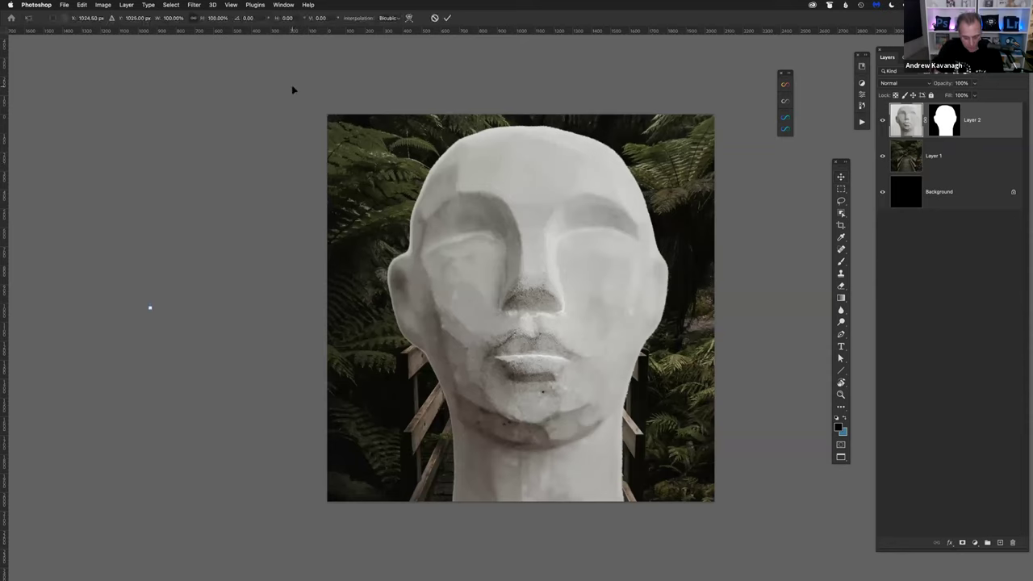
key(super+0)
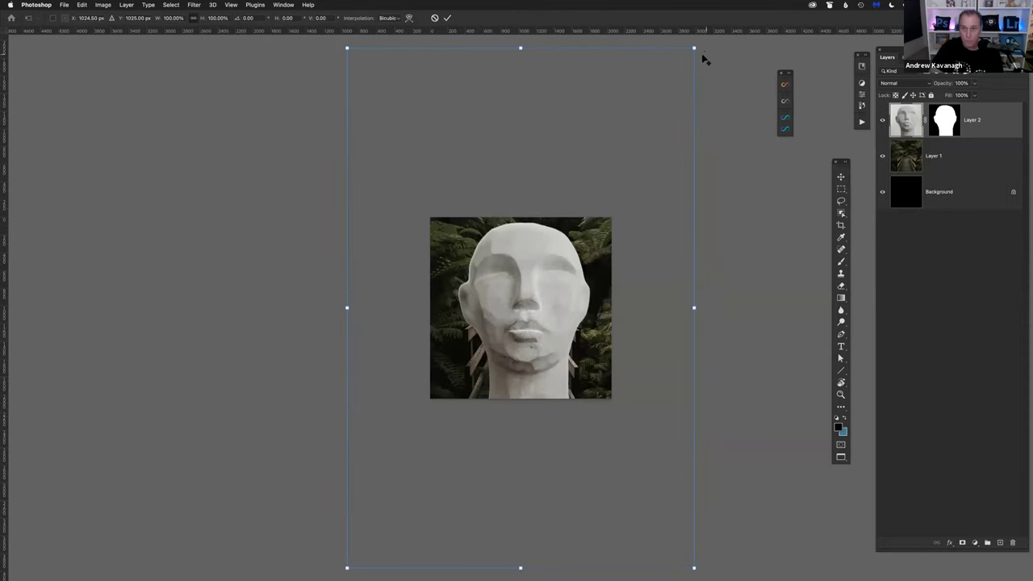
drag(695, 47, 603, 193)
key(Return)
mouse_move(534, 329)
mouse_down()
mouse_move(545, 308)
mouse_move(536, 321)
mouse_up()
key(super+plus)
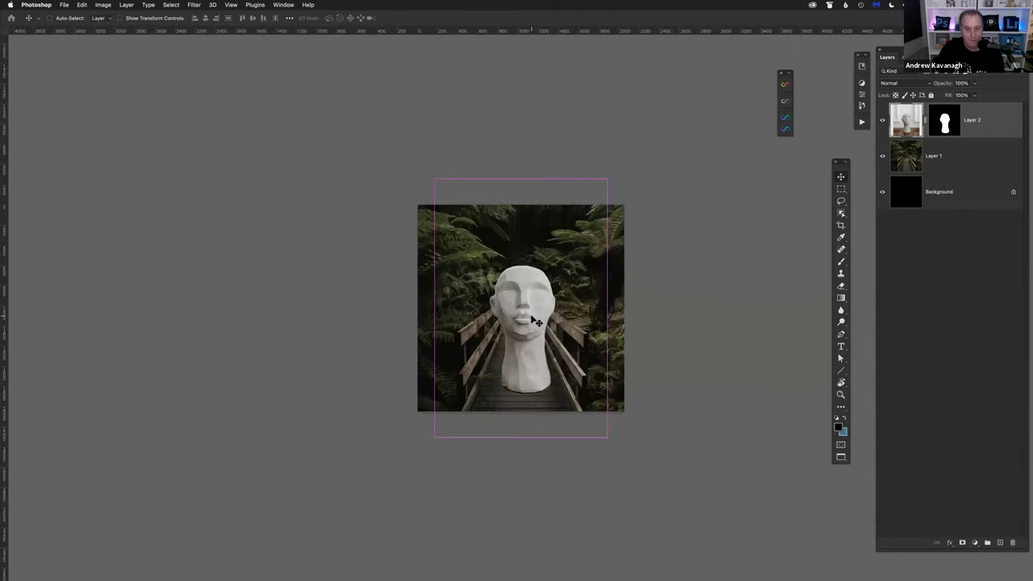
drag(534, 328, 530, 324)
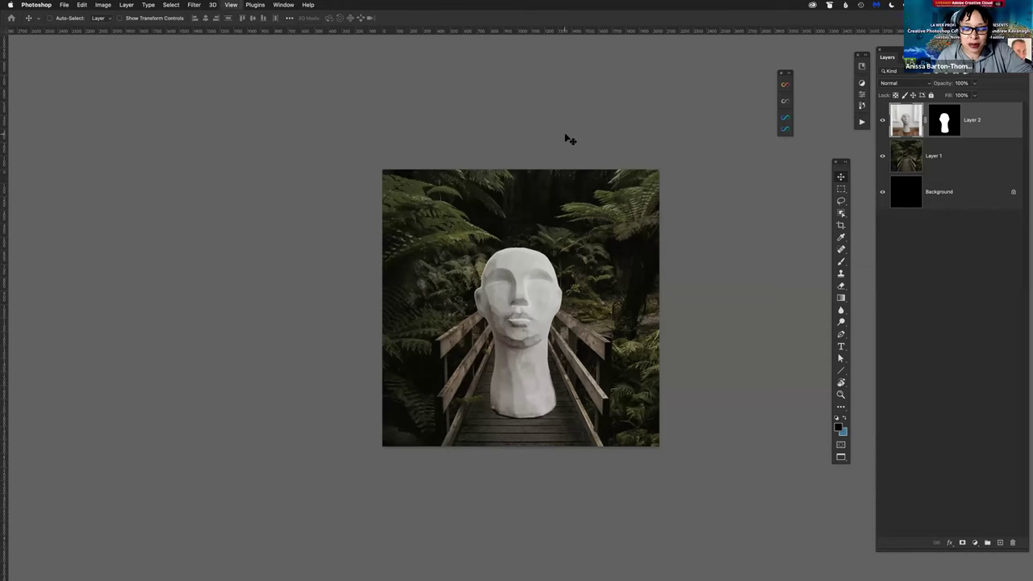
key(super+plus)
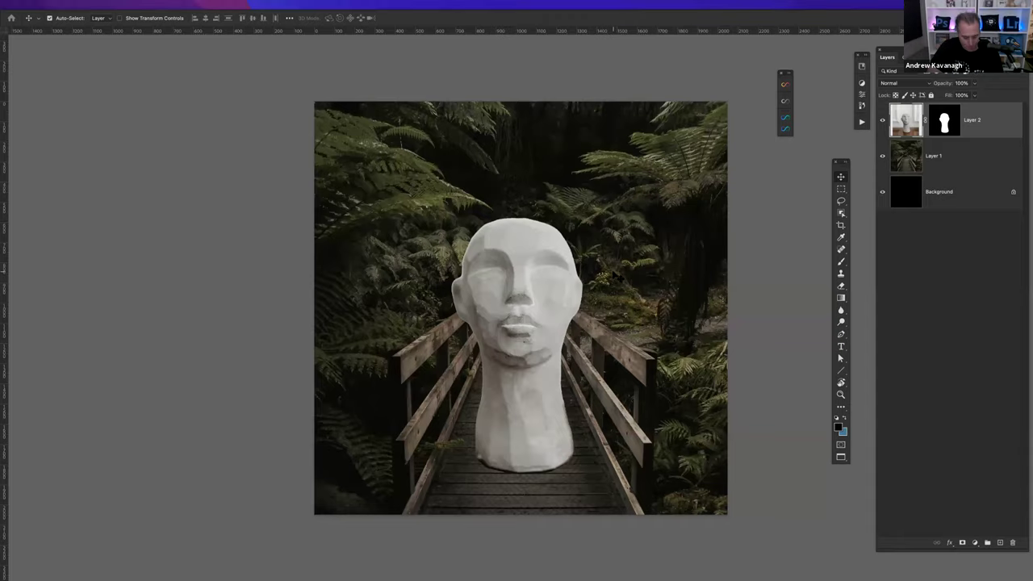
Step: Close the cut-out head document with Don't Save, leaving the Art composite in front
key(f)
key(f)
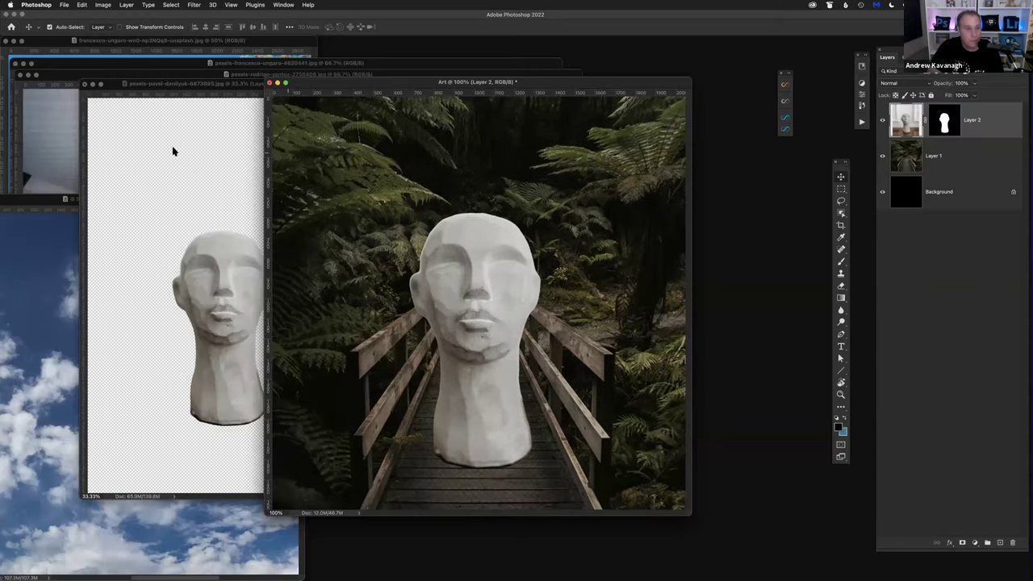
click(173, 146)
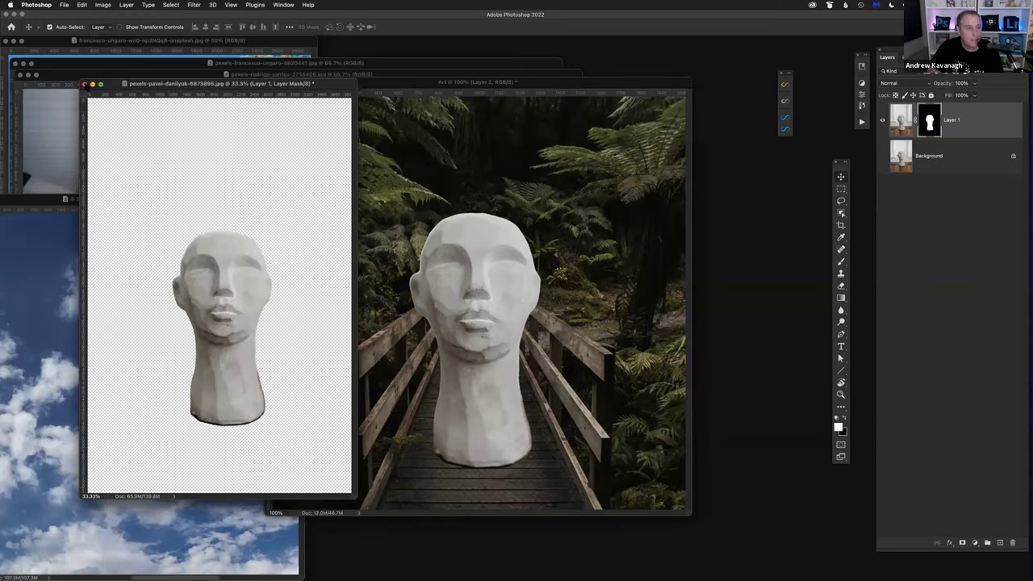
click(84, 84)
click(517, 216)
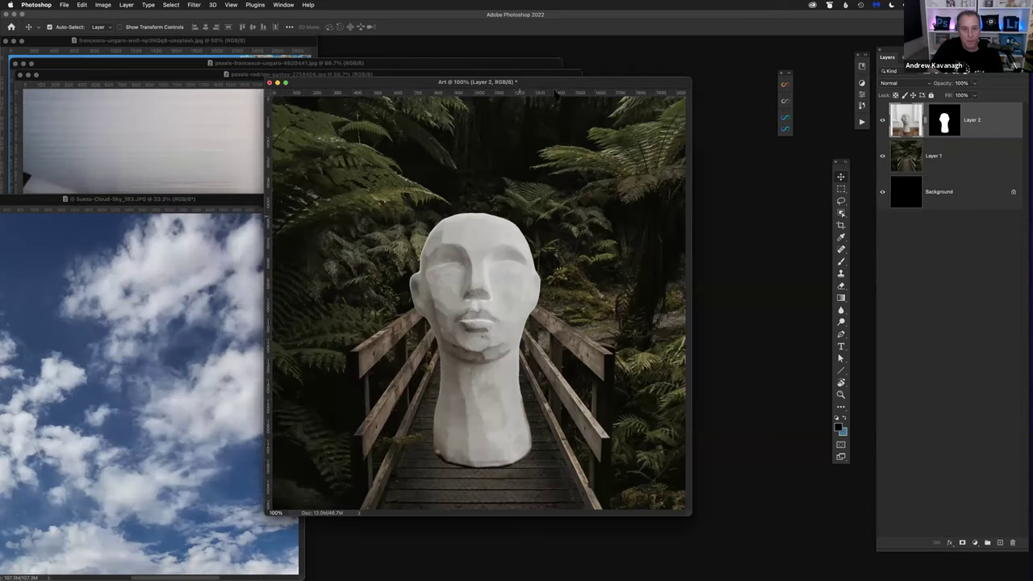
mouse_move(539, 87)
mouse_down()
mouse_move(569, 91)
mouse_move(554, 81)
mouse_up()
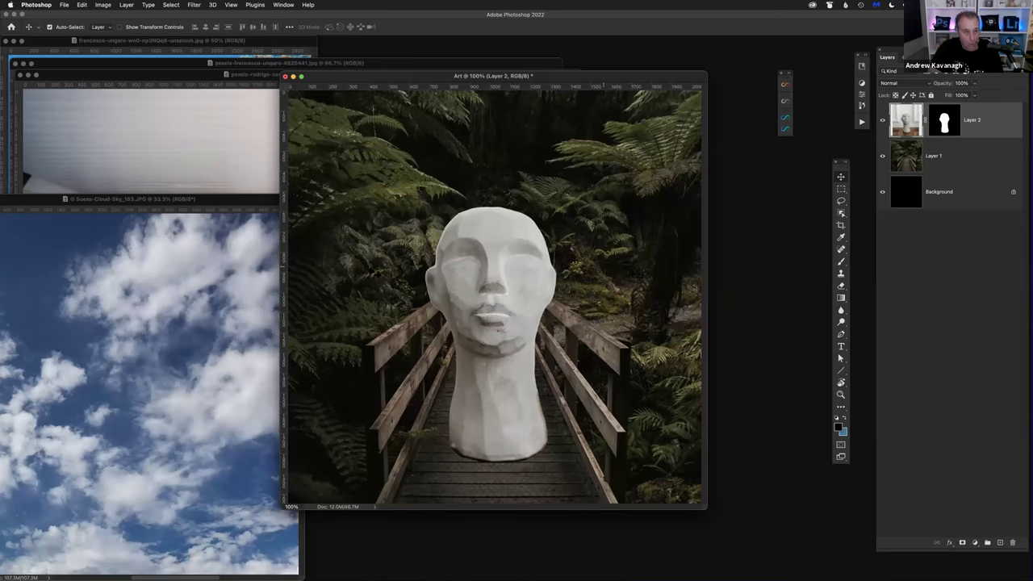
click(65, 5)
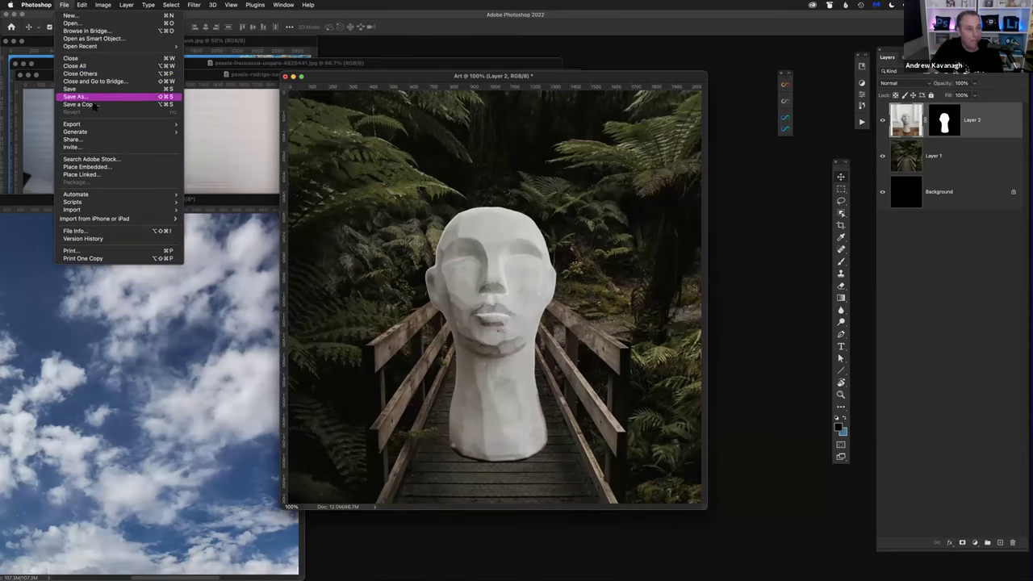
Step: Save As the composite to the Desktop under the name Art.psd
click(510, 331)
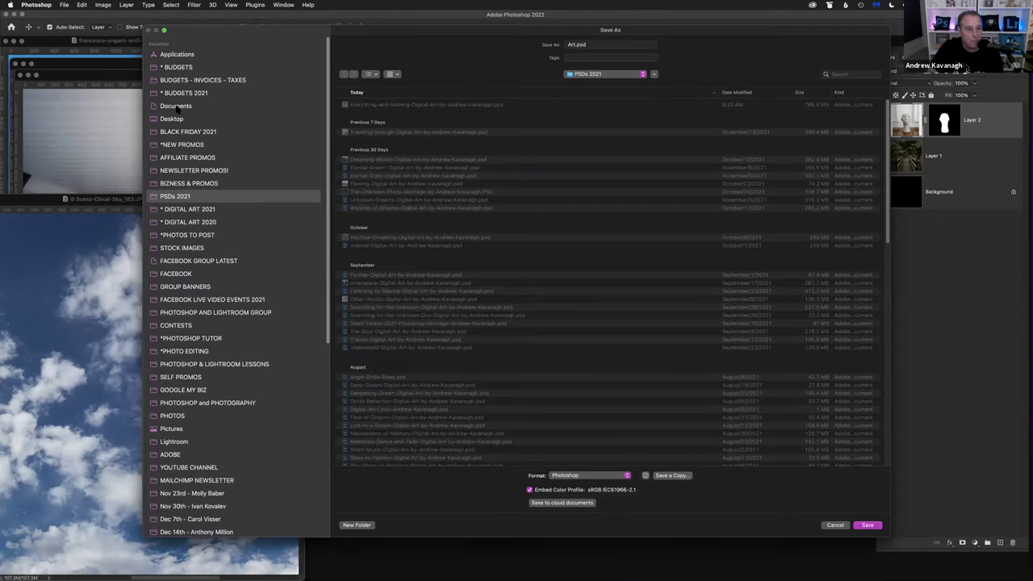
click(173, 107)
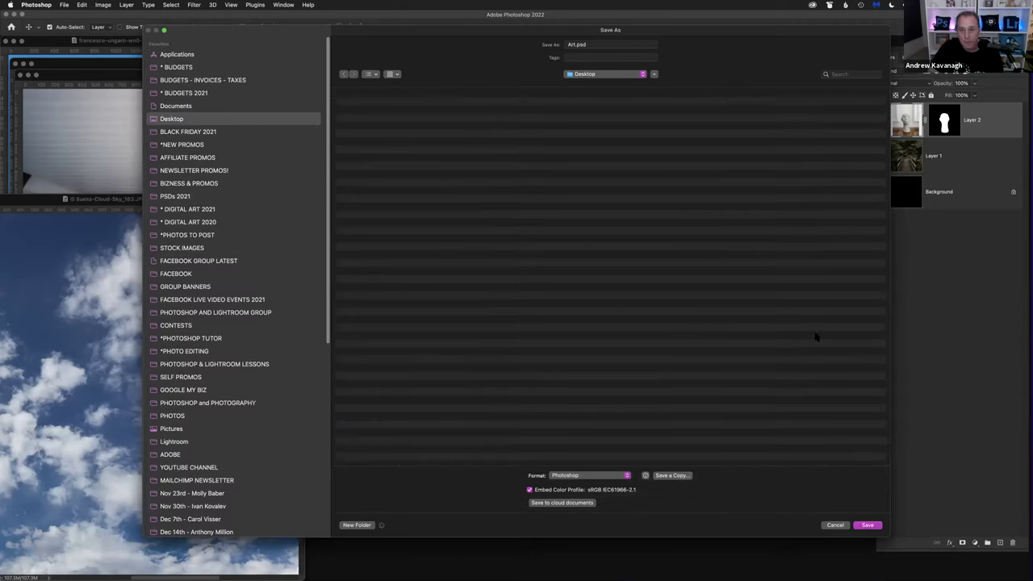
click(866, 524)
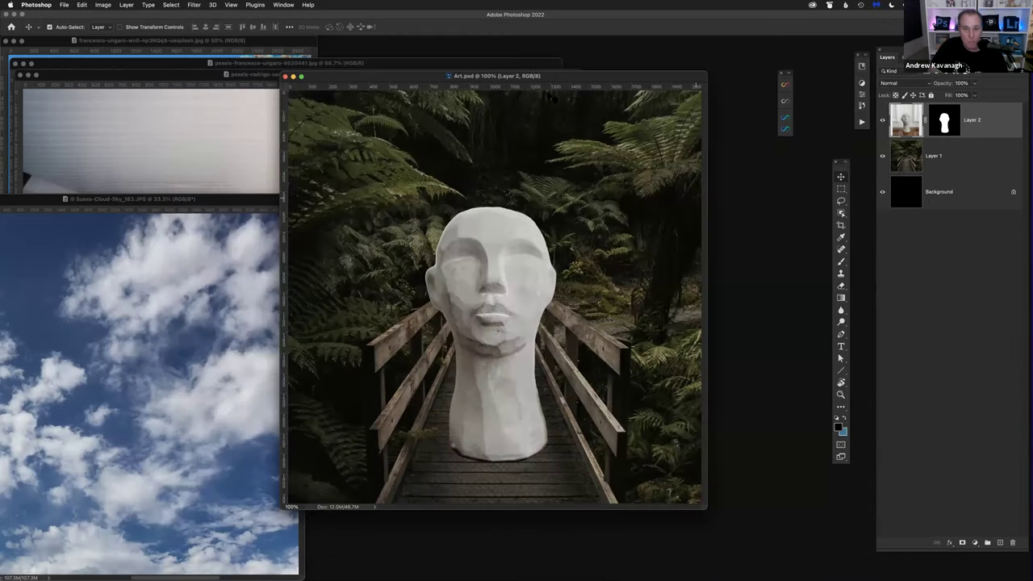
drag(598, 82, 634, 93)
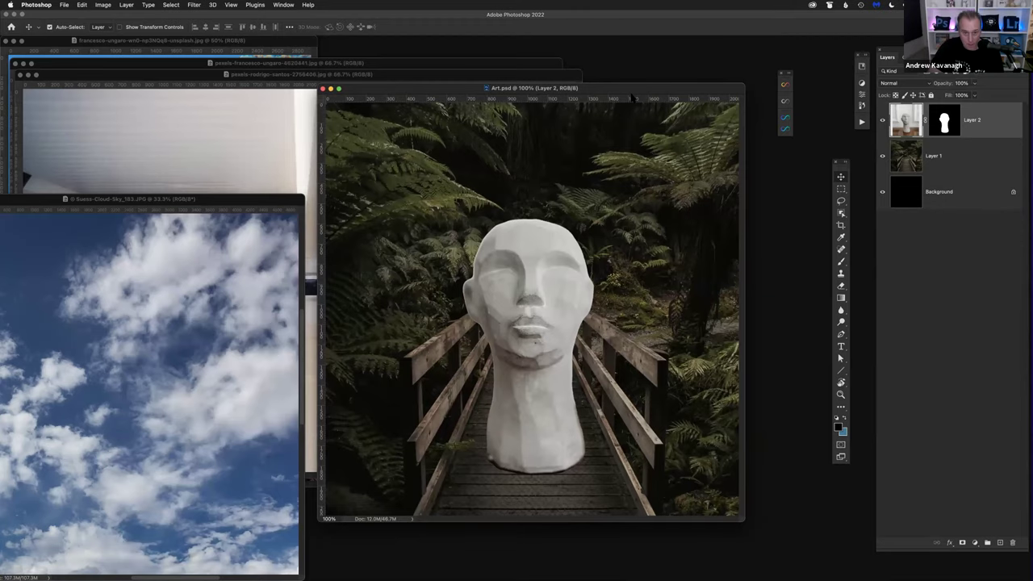
key(f)
key(f)
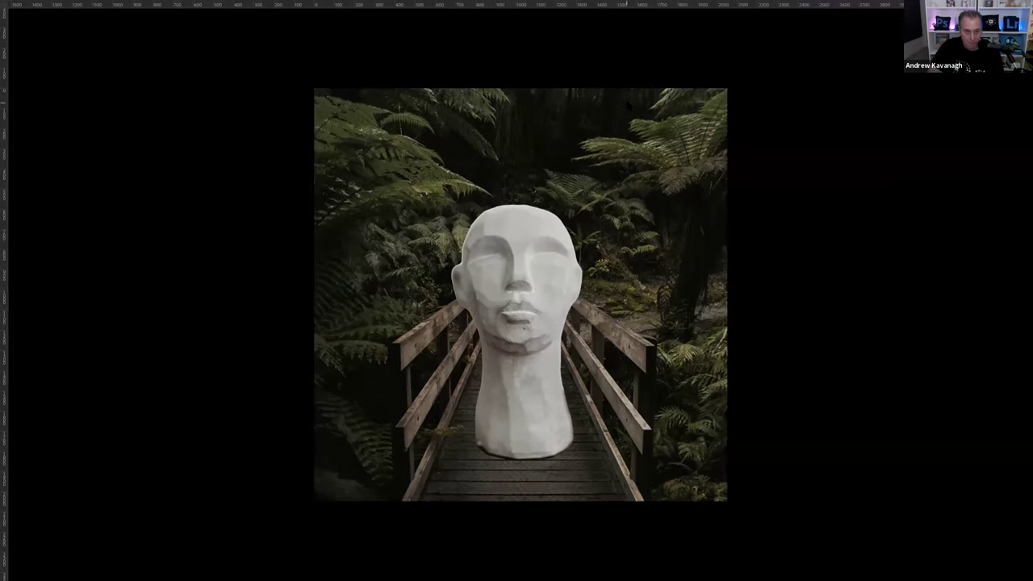
key(f)
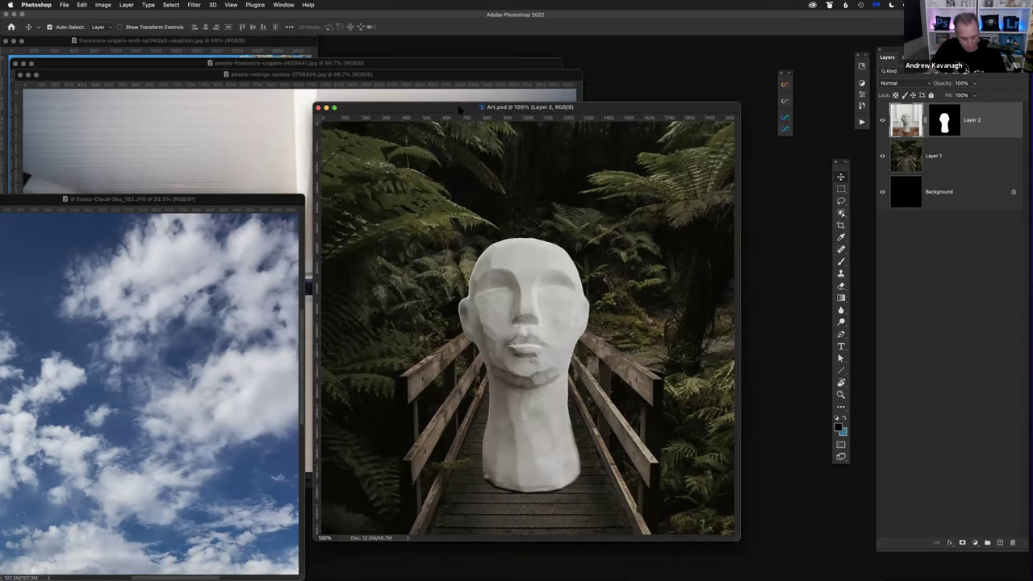
key(ctrl+Up)
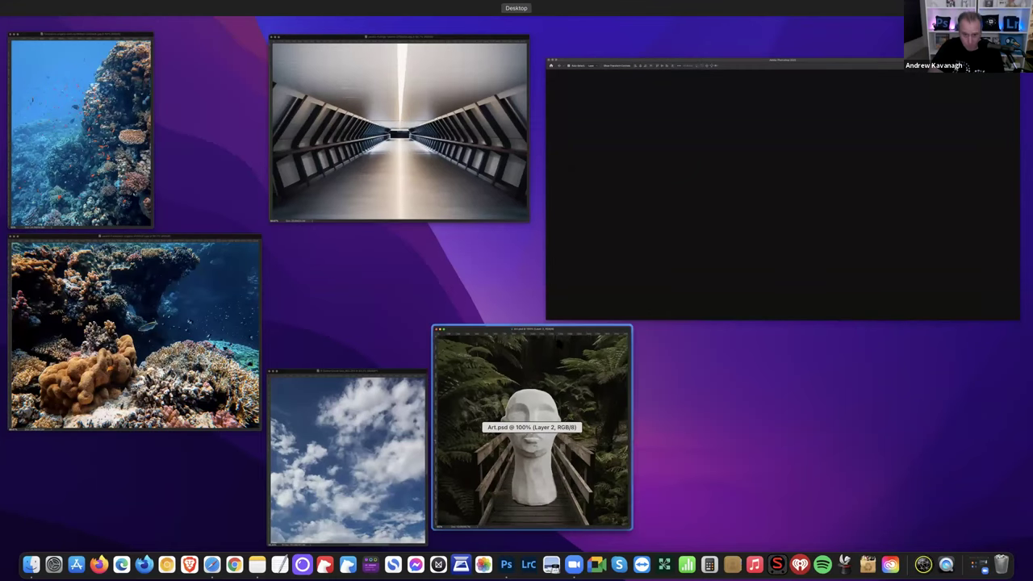
Step: Drag the corridor photo into Art.psd as a new top layer, Layer 3
click(451, 182)
drag(391, 72, 384, 140)
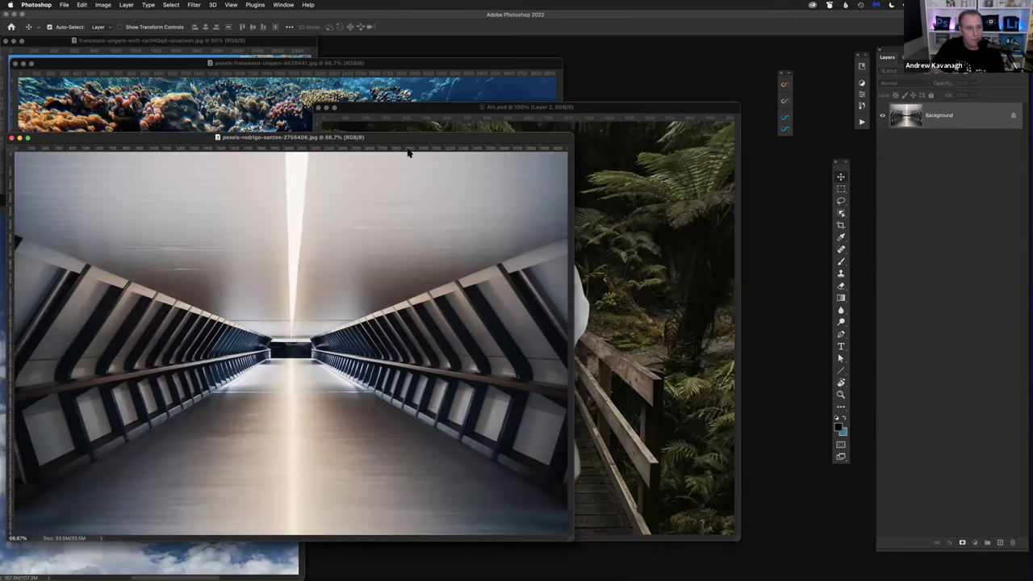
drag(387, 141, 419, 118)
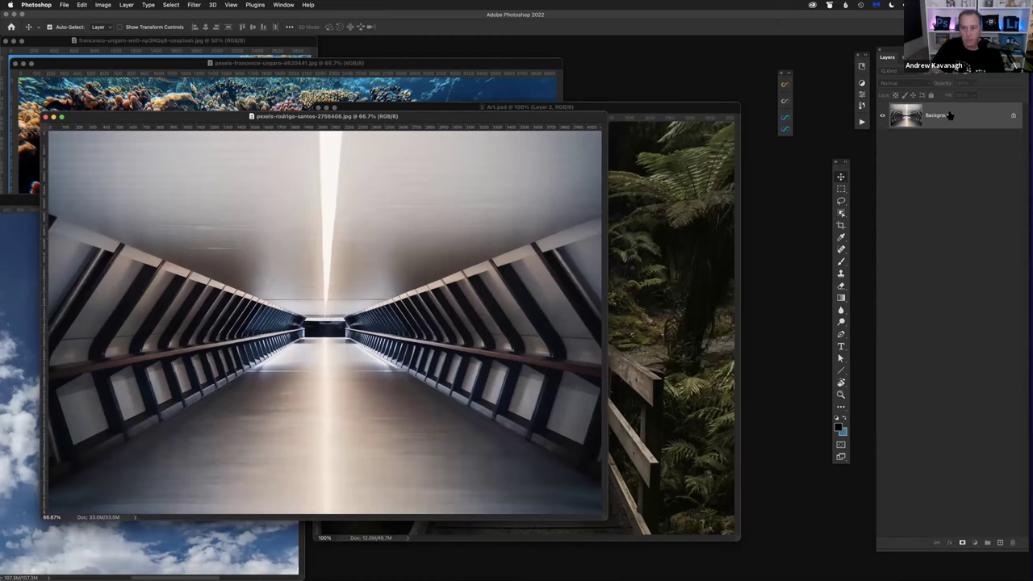
drag(952, 117, 674, 346)
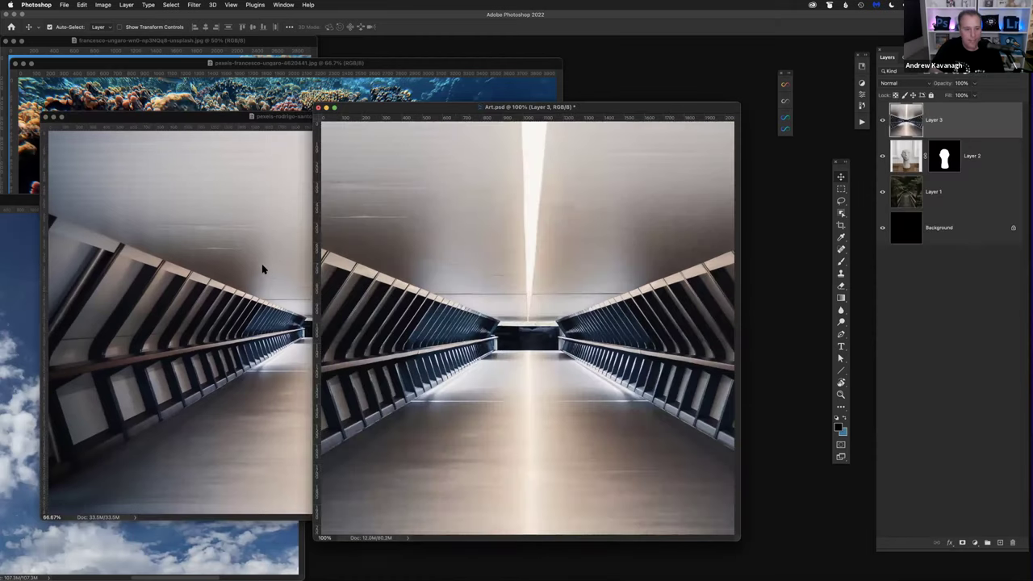
Step: Close the corridor source document and reposition the Art.psd window
click(266, 271)
drag(217, 121, 236, 128)
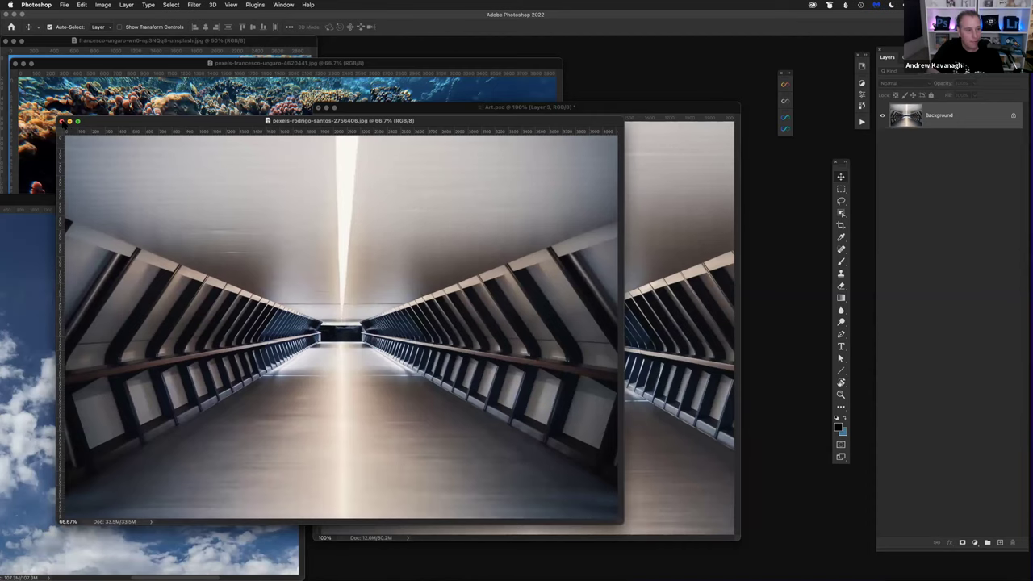
click(62, 121)
drag(466, 107, 449, 91)
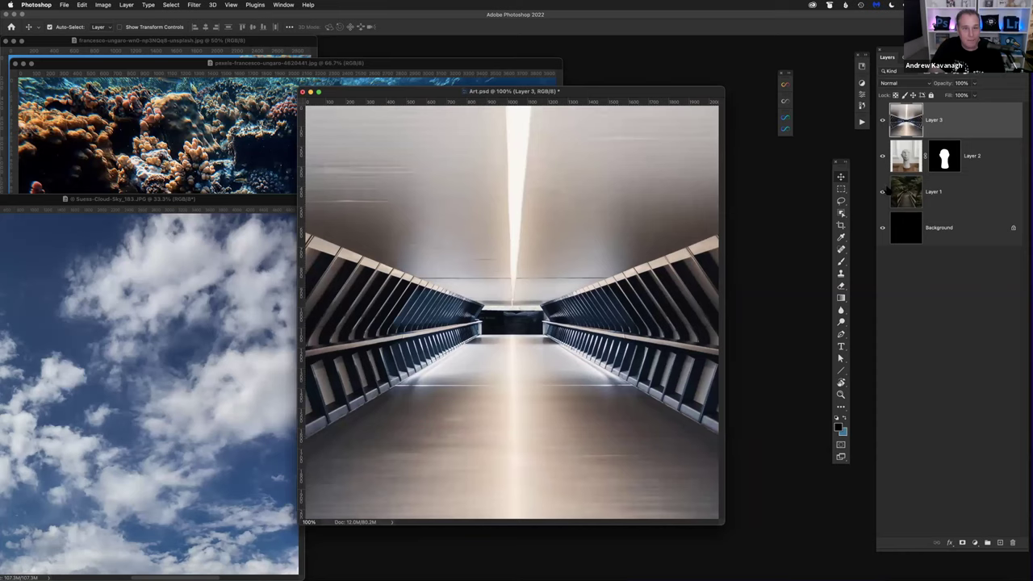
Step: Play the *GUIDES action to add centre guides, then view Art.psd alone on grey
click(862, 122)
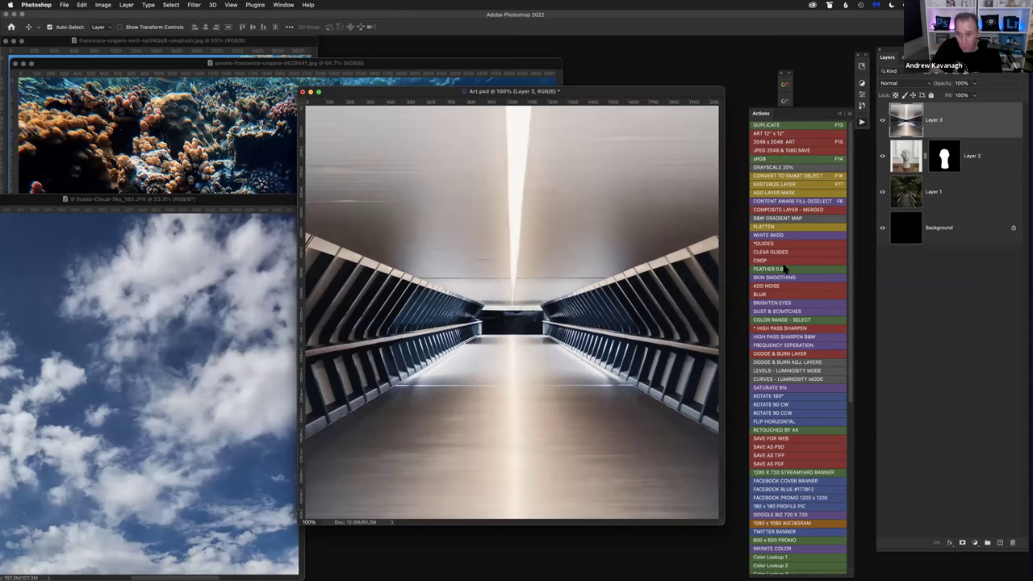
click(772, 244)
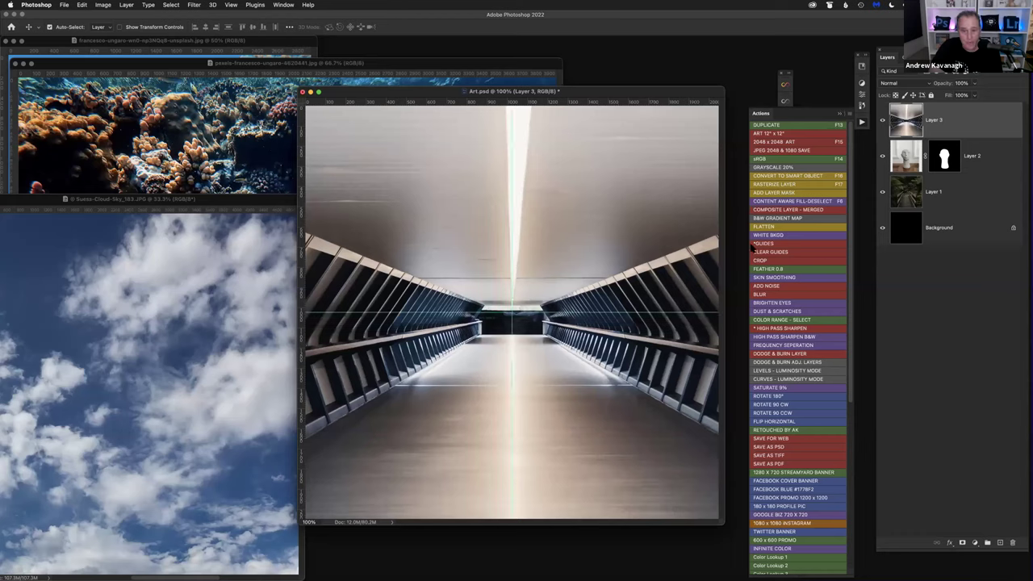
key(alt+F9)
drag(547, 91, 469, 84)
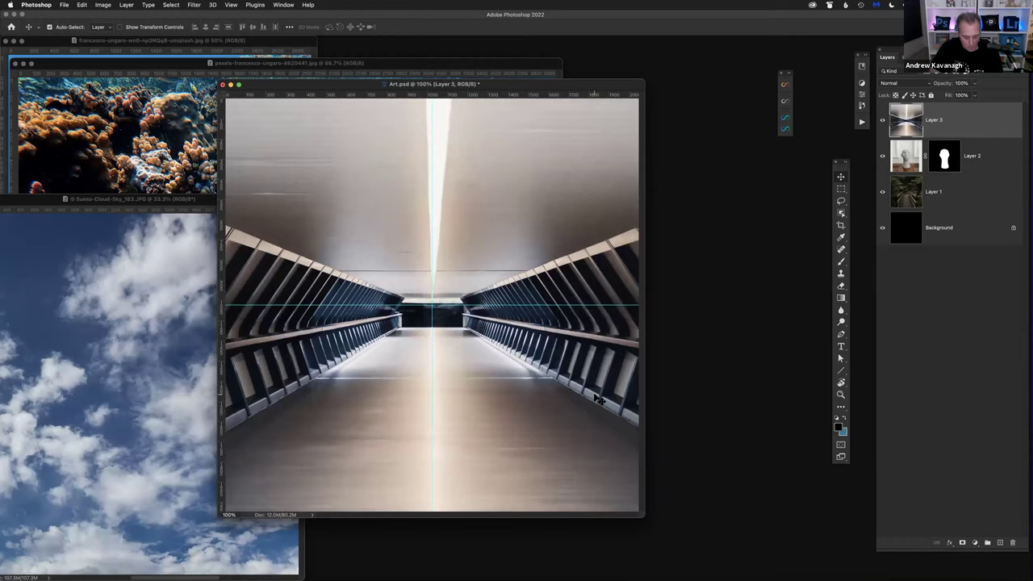
key(f)
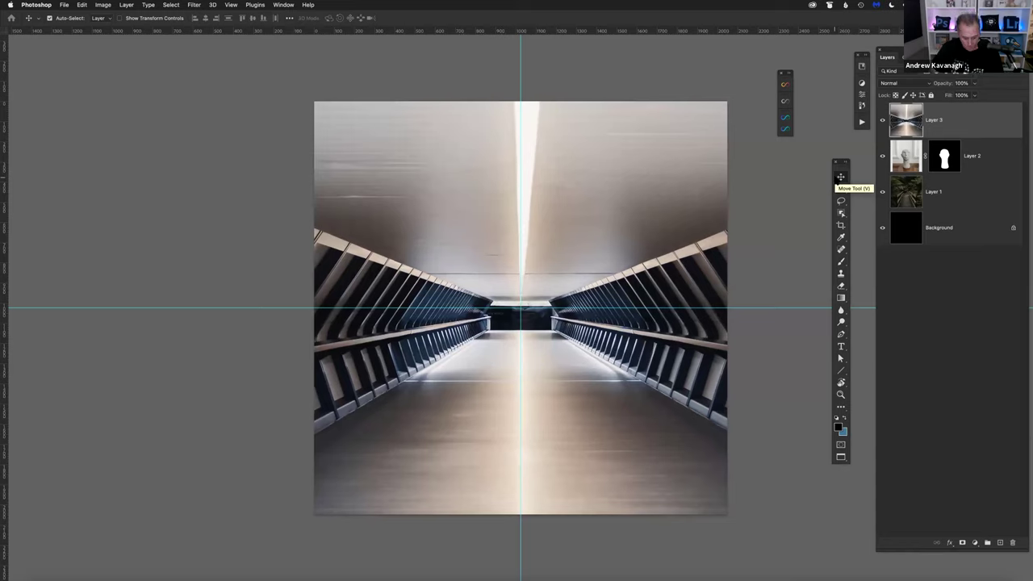
Step: Hide the guides over the corridor image and open Layer 3's blend-mode list
key(ctrl)
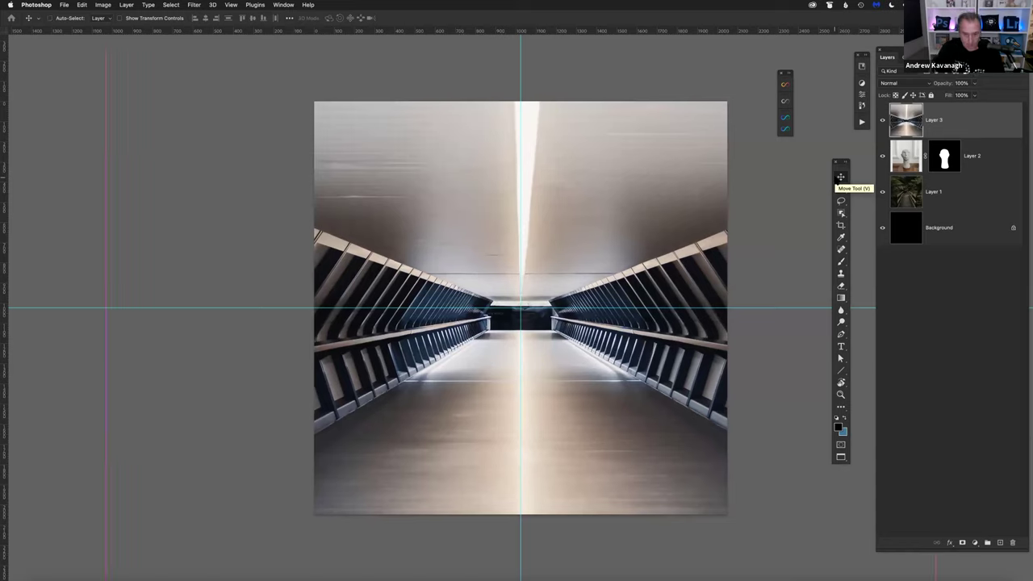
key(ctrl+semicolon)
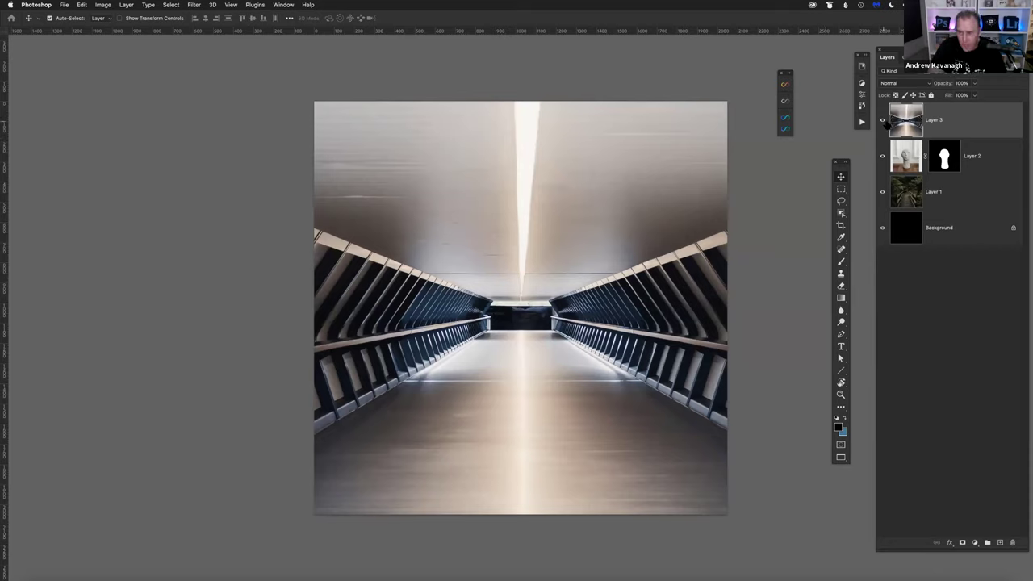
click(903, 84)
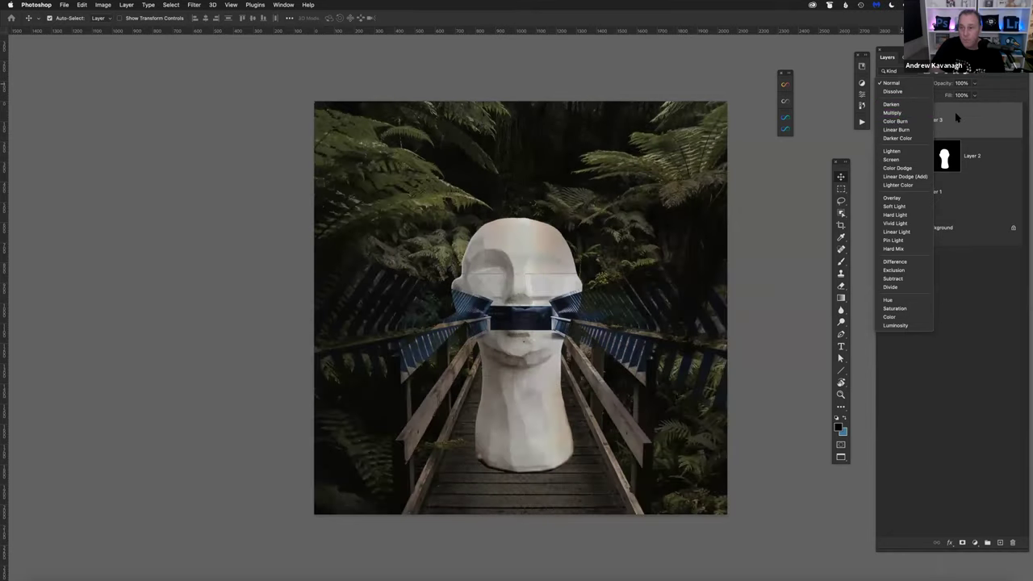
Step: Set Layer 3's blend mode to Soft Light after trying Multiply, Color Burn and Overlay
key(Escape)
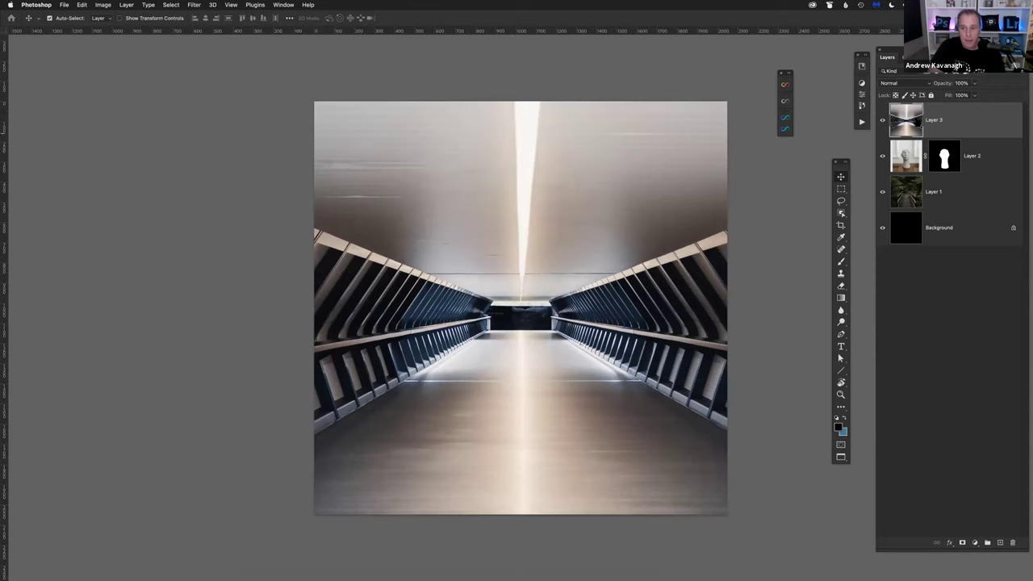
click(913, 86)
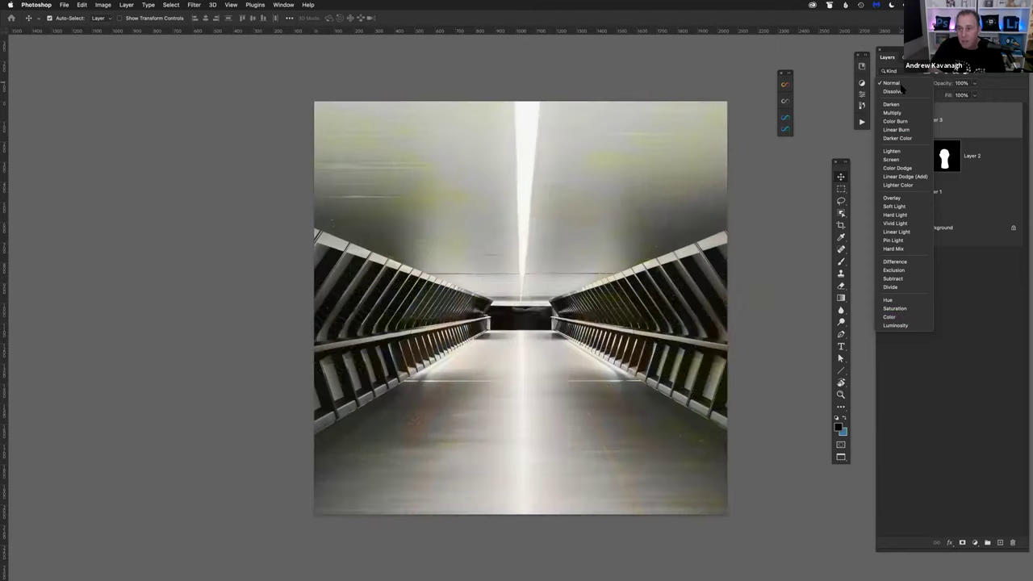
click(891, 82)
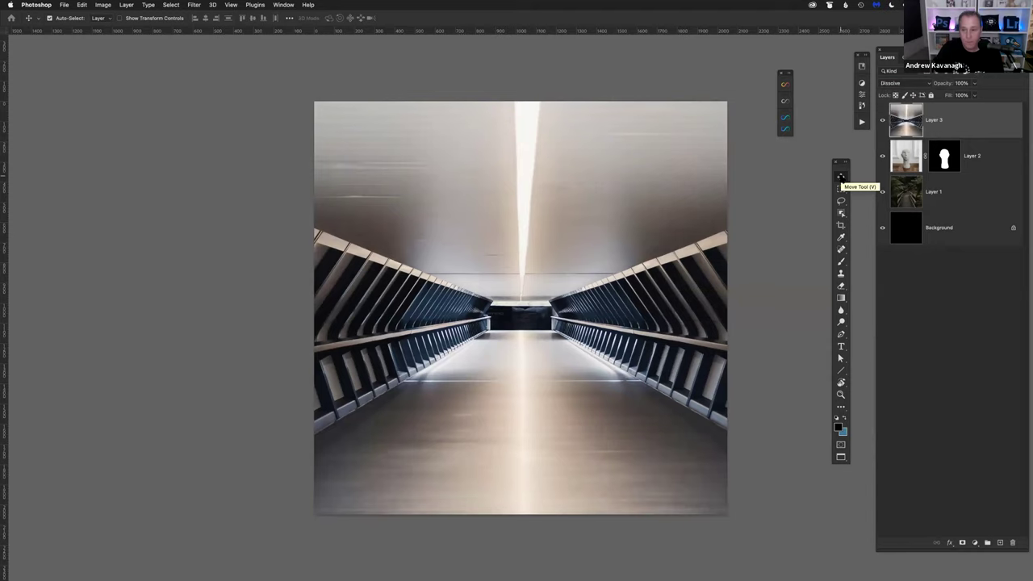
key(shift+plus)
key(shift+plus)
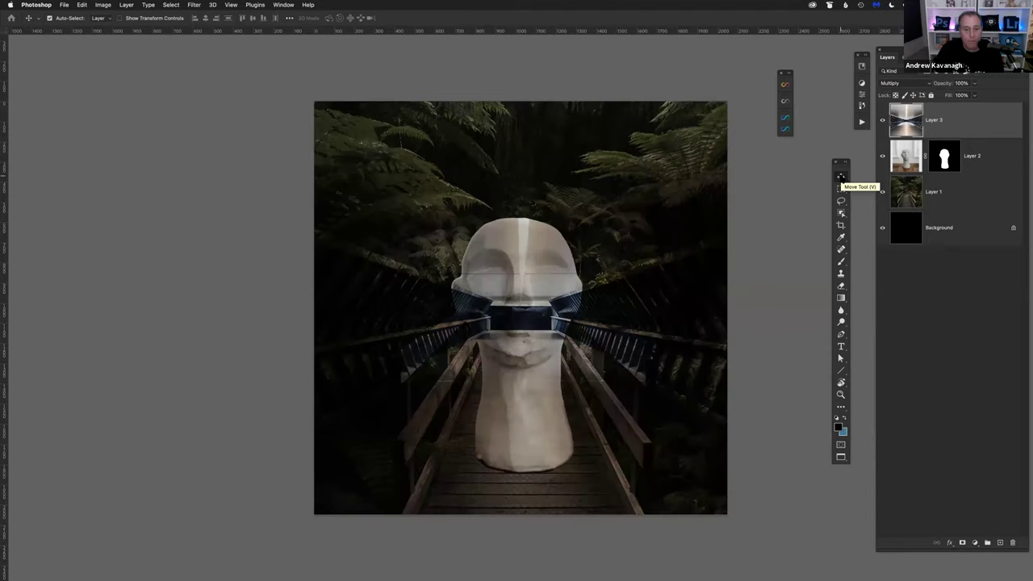
key(shift+plus)
key(shift+plus)
key(shift+plus)
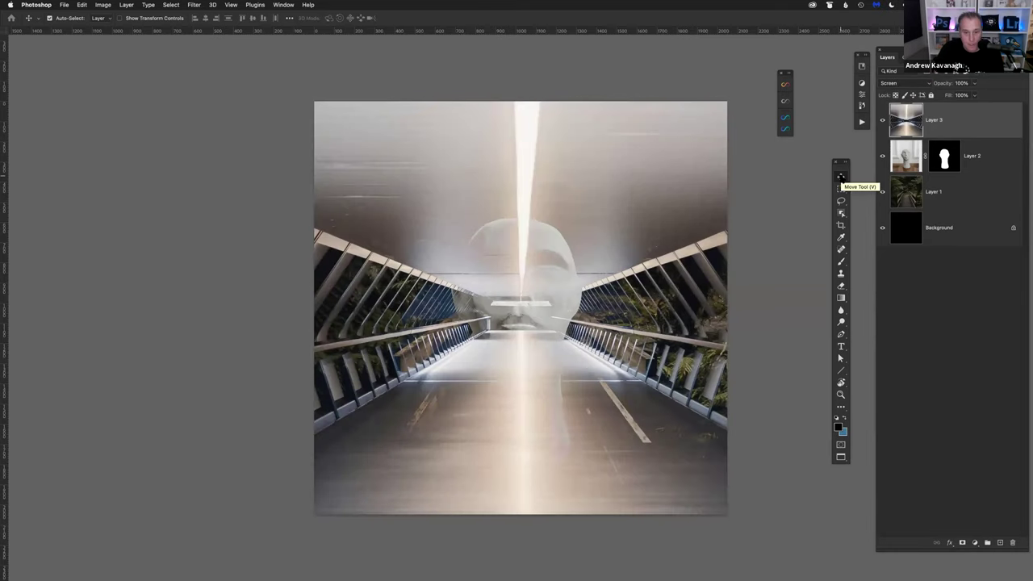
key(shift+plus)
key(shift+plus)
key(shift+plus)
key(shift+plus)
key(shift+plus)
key(shift+plus)
key(shift+minus)
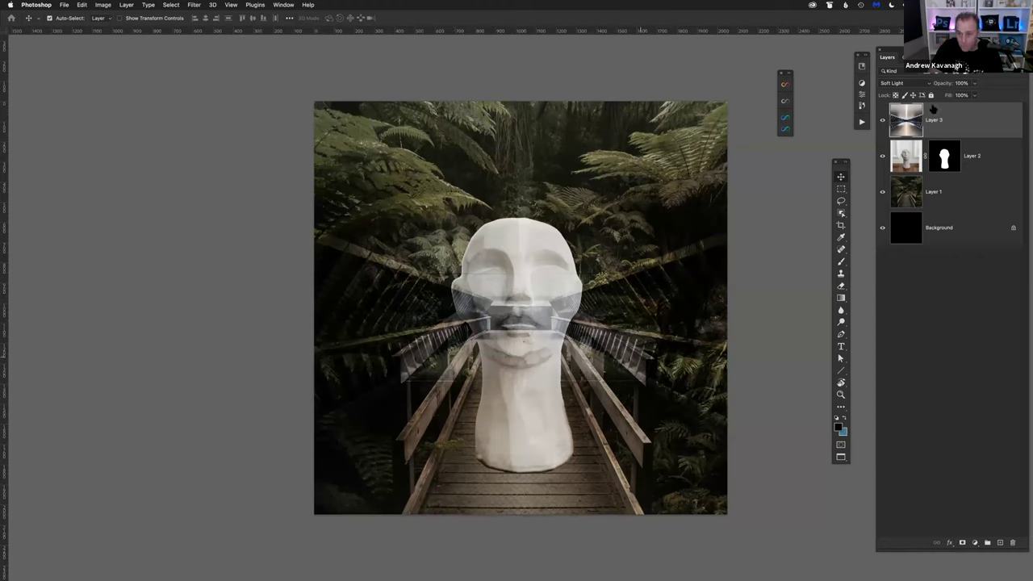
Step: Toggle Layer 3's visibility repeatedly to compare the Soft Light corridor blend
click(882, 120)
click(882, 120)
click(882, 120)
click(882, 121)
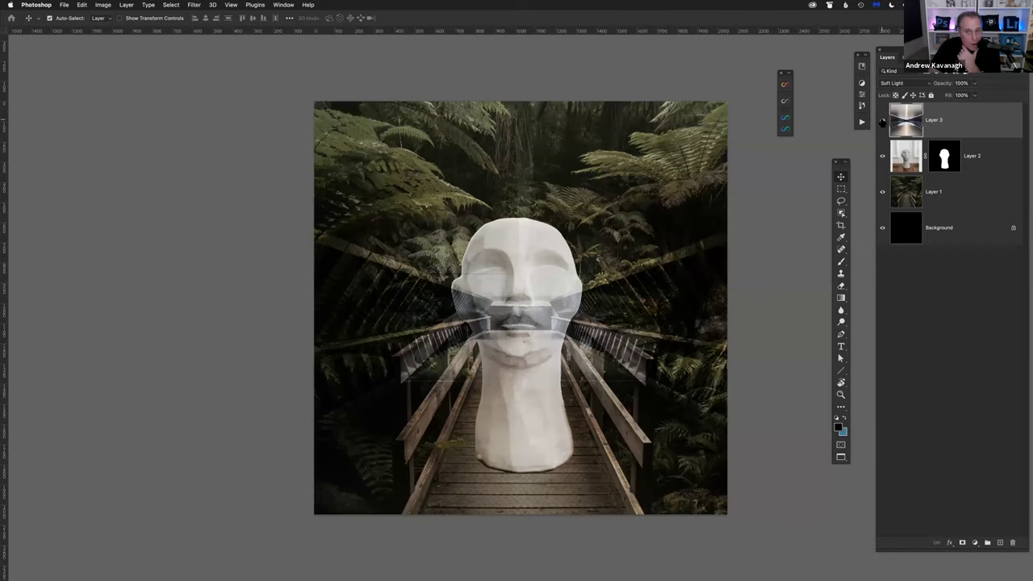
click(882, 120)
click(882, 120)
click(882, 121)
click(882, 121)
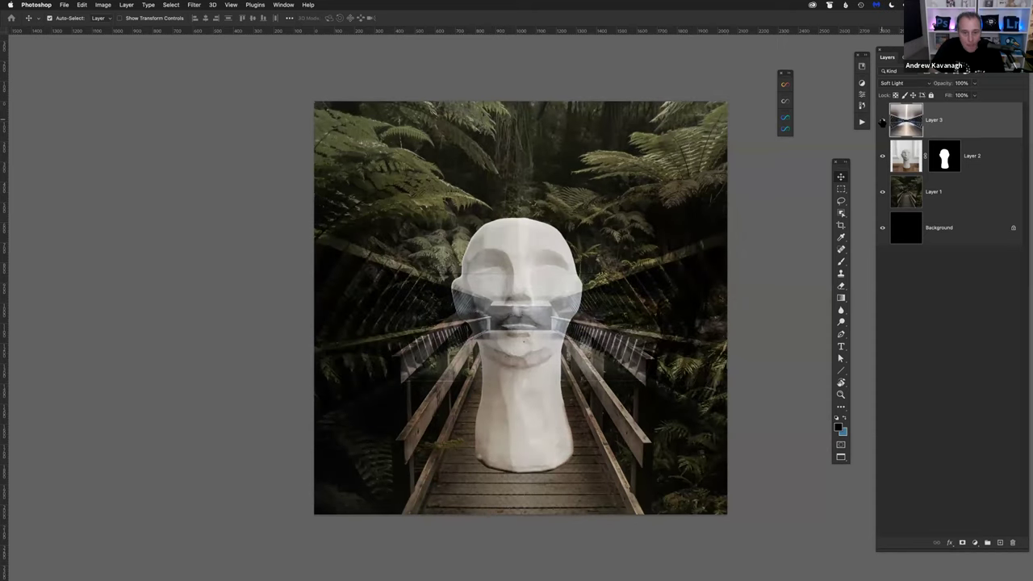
click(882, 120)
click(882, 121)
Step: Add a white layer mask to Layer 3 and make black the foreground colour
click(882, 120)
click(882, 120)
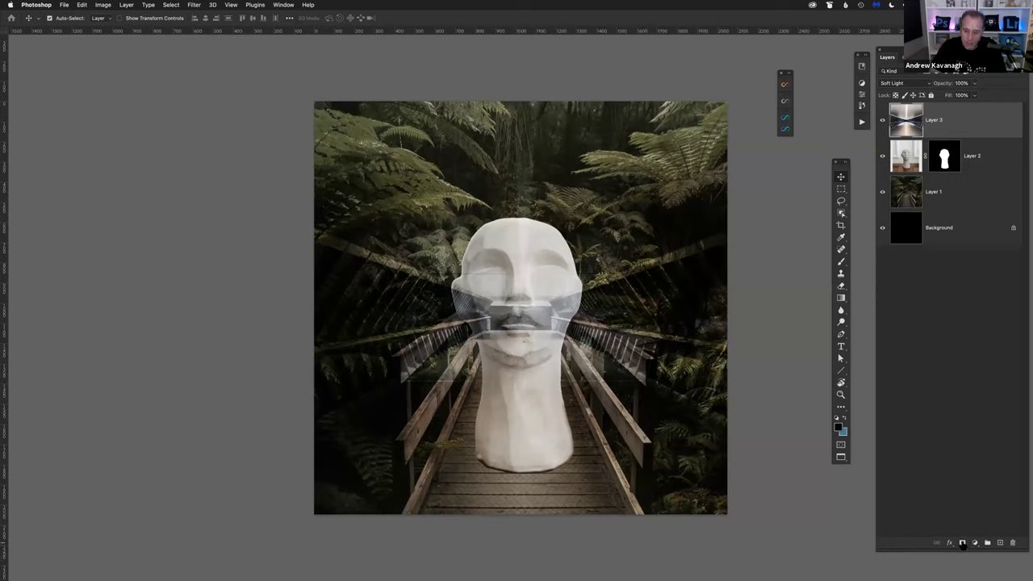
click(962, 543)
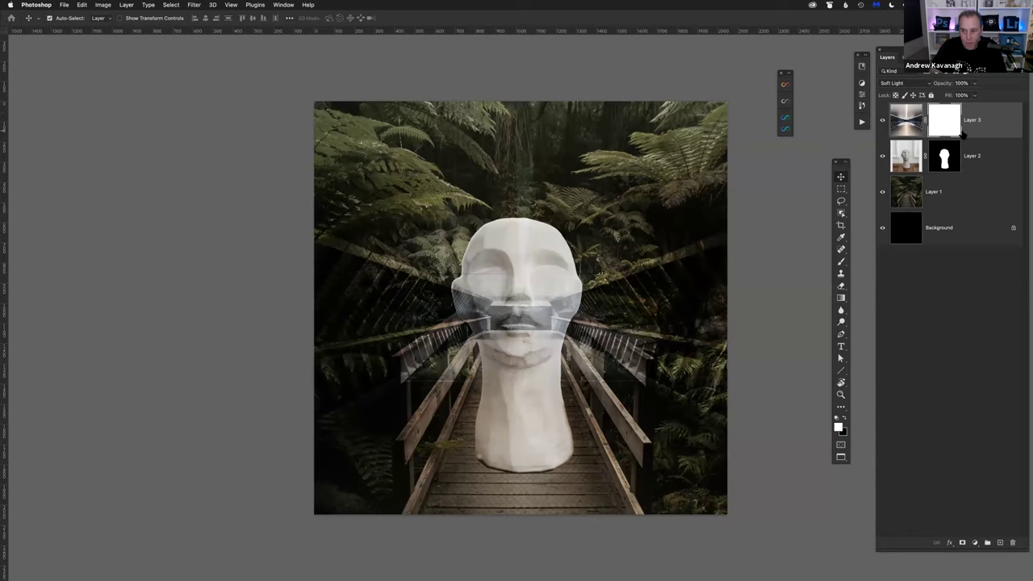
click(844, 418)
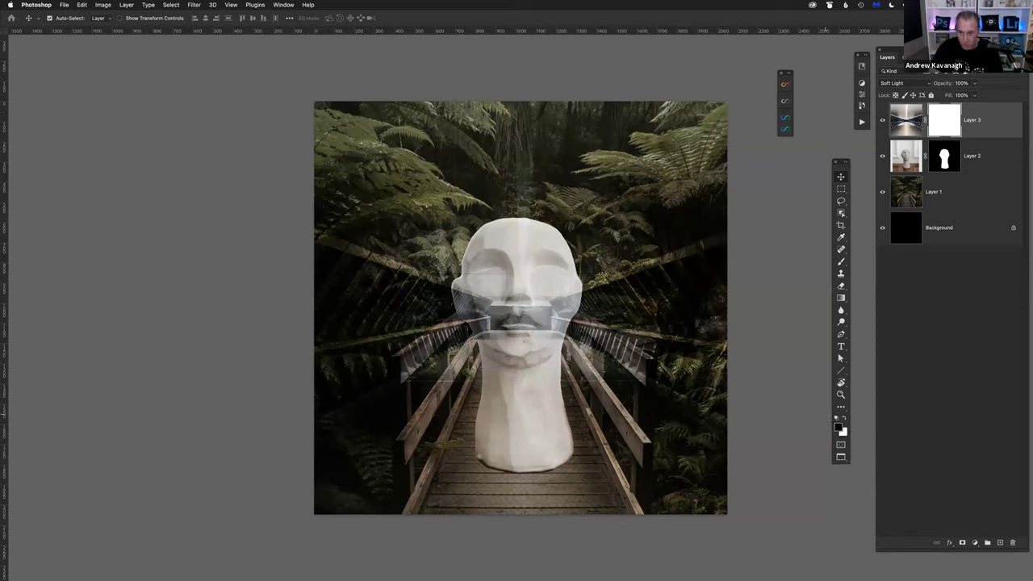
Step: Switch to the Brush and set its size to 300
key(b)
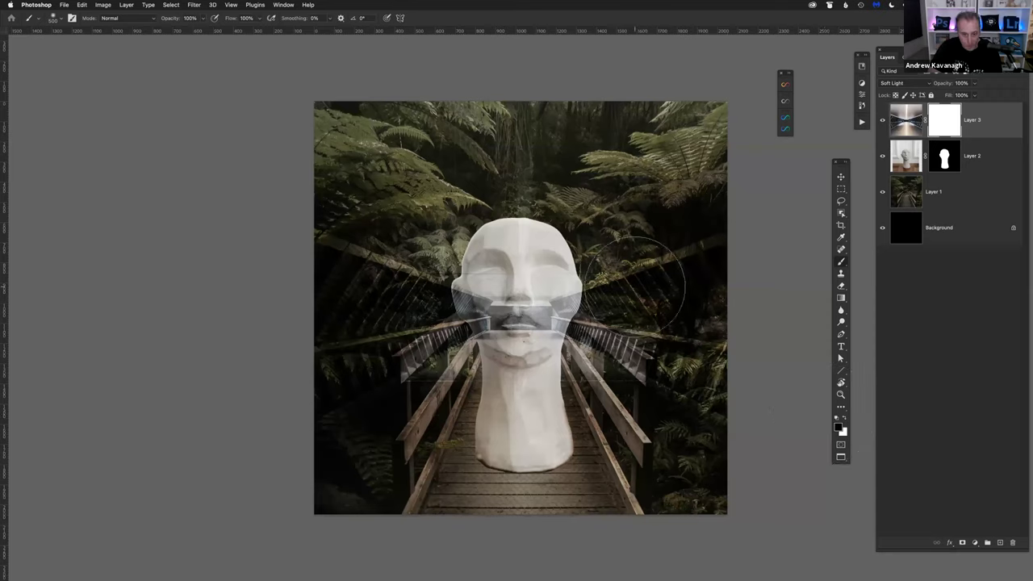
key(bracketleft)
key(bracketleft)
key(bracketleft)
key(bracketright)
key(bracketright)
key(bracketright)
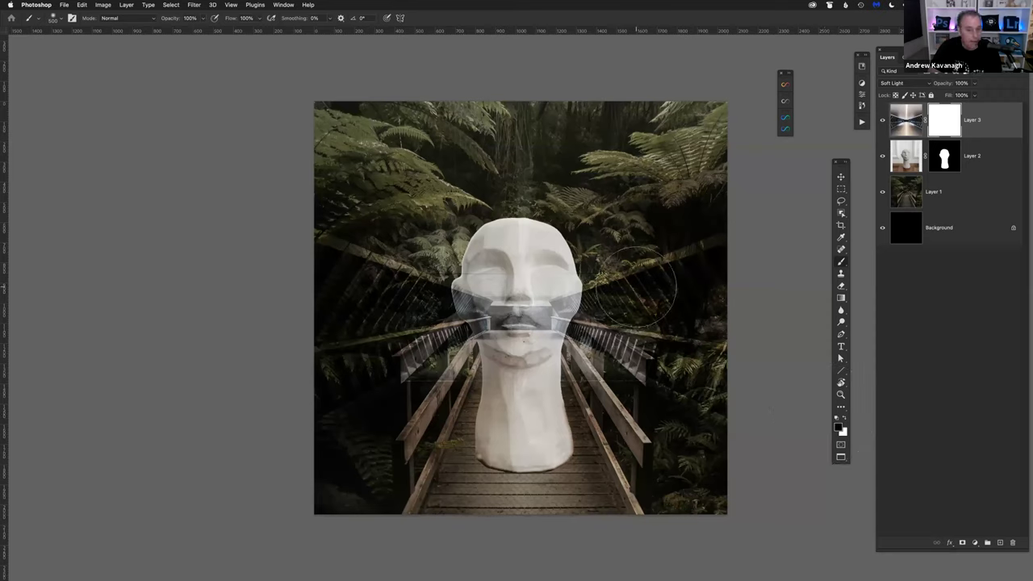
key(bracketleft)
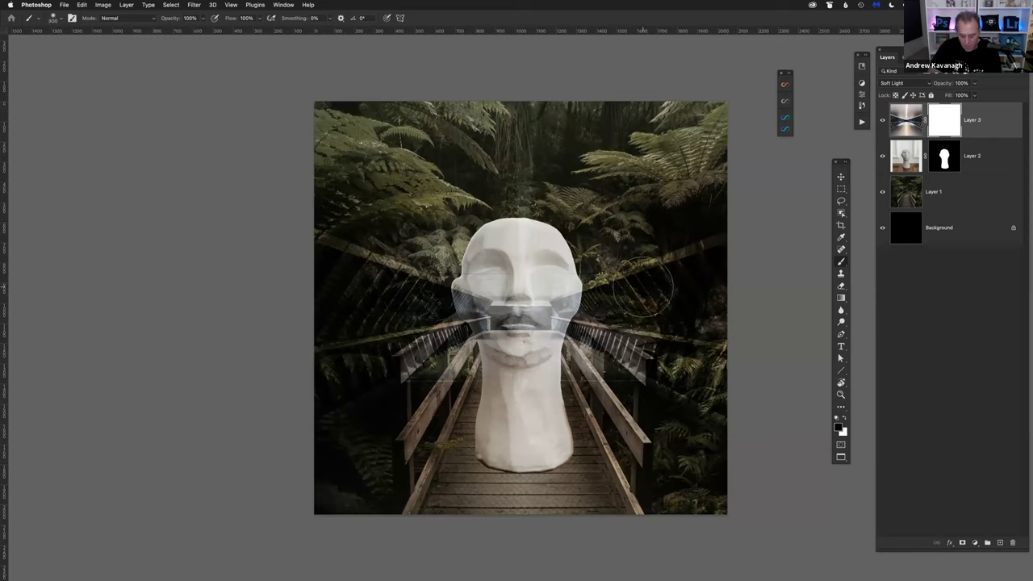
key(bracketright)
key(bracketleft)
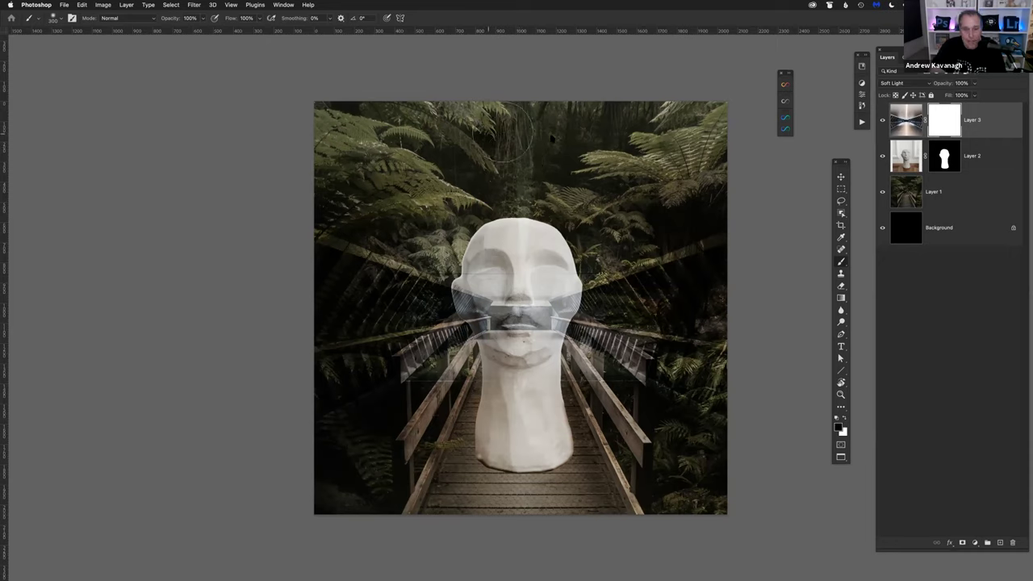
Step: Paint black on Layer 3's mask over the top centre and ferns above the head
drag(489, 136, 565, 136)
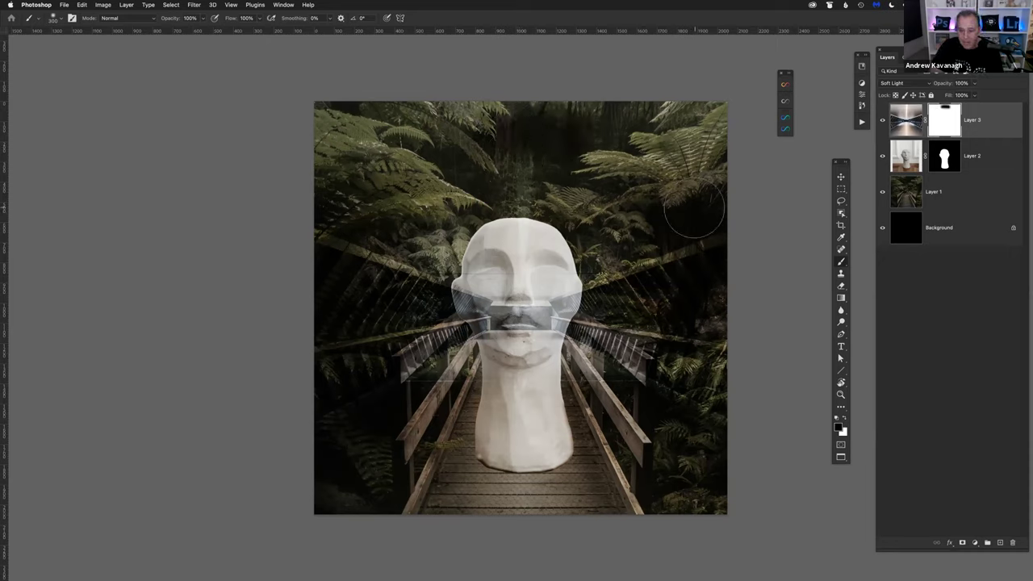
click(882, 121)
click(882, 121)
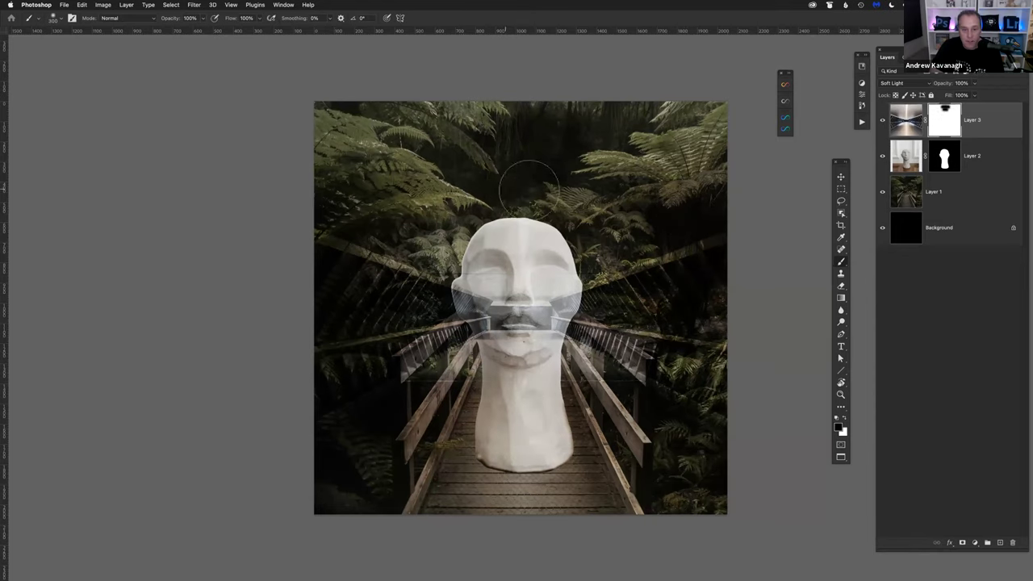
mouse_move(528, 165)
mouse_down()
mouse_move(522, 136)
mouse_move(557, 121)
mouse_up()
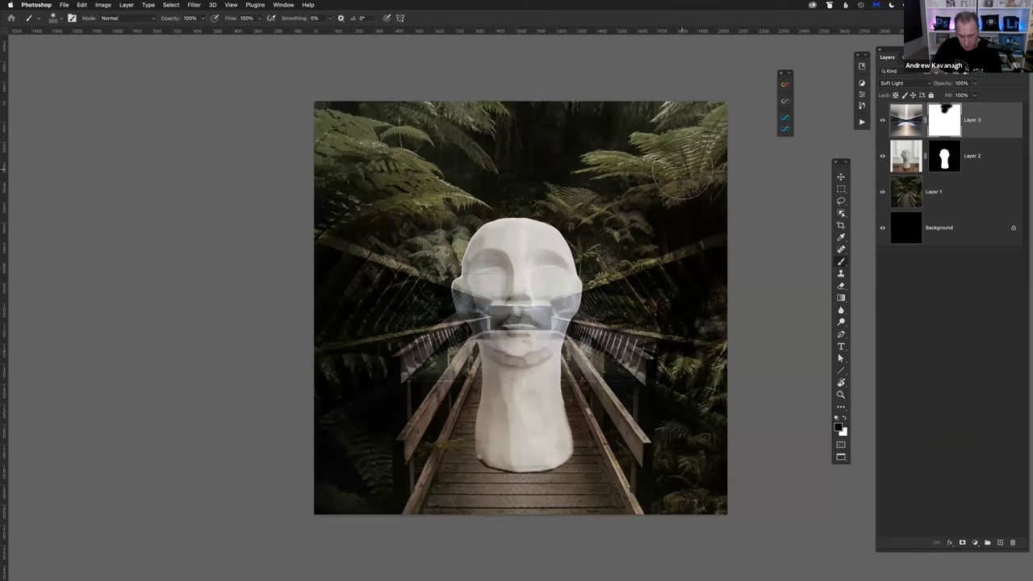
click(883, 120)
click(882, 120)
Step: Mask the corridor overlay off the top and side of the head and the left eye
drag(520, 236, 494, 238)
mouse_move(475, 275)
mouse_down()
mouse_move(551, 281)
mouse_move(543, 256)
mouse_move(551, 273)
mouse_move(558, 262)
mouse_move(544, 237)
mouse_move(565, 282)
mouse_up()
mouse_move(484, 277)
mouse_down()
mouse_move(508, 230)
mouse_move(541, 238)
mouse_move(573, 276)
mouse_move(564, 265)
mouse_move(567, 280)
mouse_move(502, 279)
mouse_up()
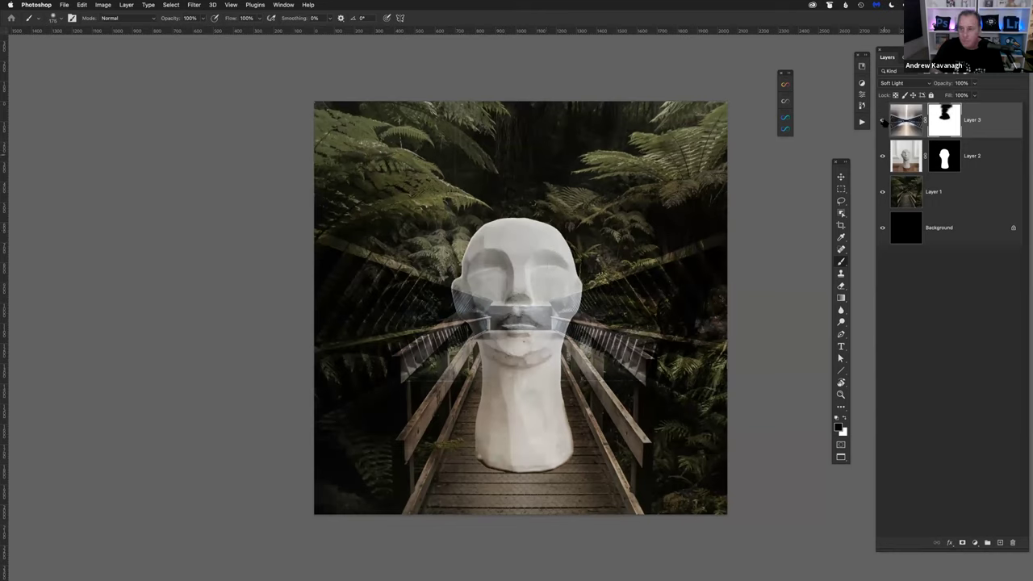
click(882, 119)
click(882, 119)
Step: Paint the corridor overlay out of the neck area on Layer 3's mask
mouse_move(494, 376)
mouse_down()
mouse_move(494, 387)
mouse_move(564, 388)
mouse_up()
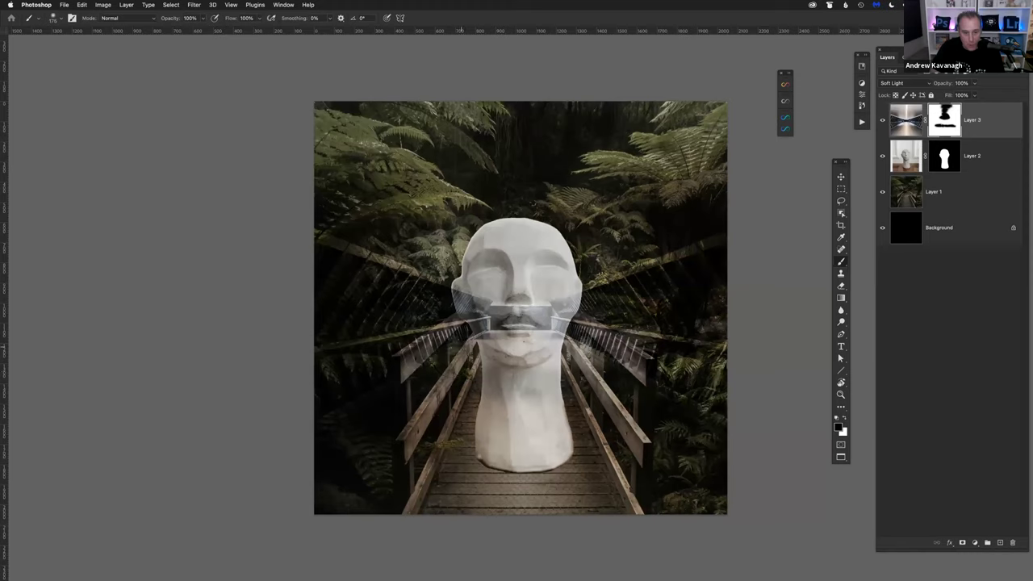
mouse_move(511, 398)
mouse_down()
mouse_move(544, 431)
mouse_move(503, 455)
mouse_move(523, 456)
mouse_move(479, 462)
mouse_up()
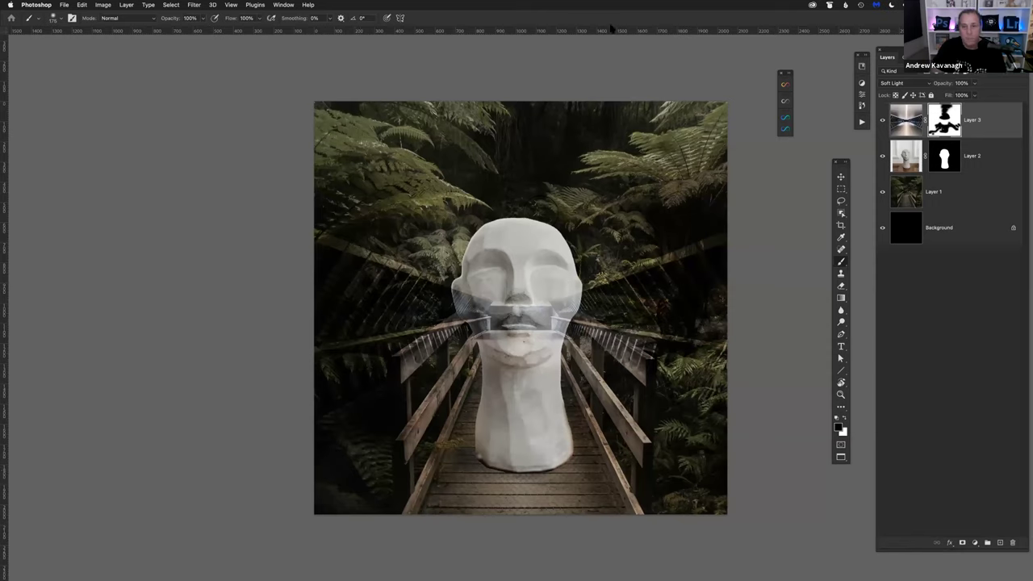
key(v)
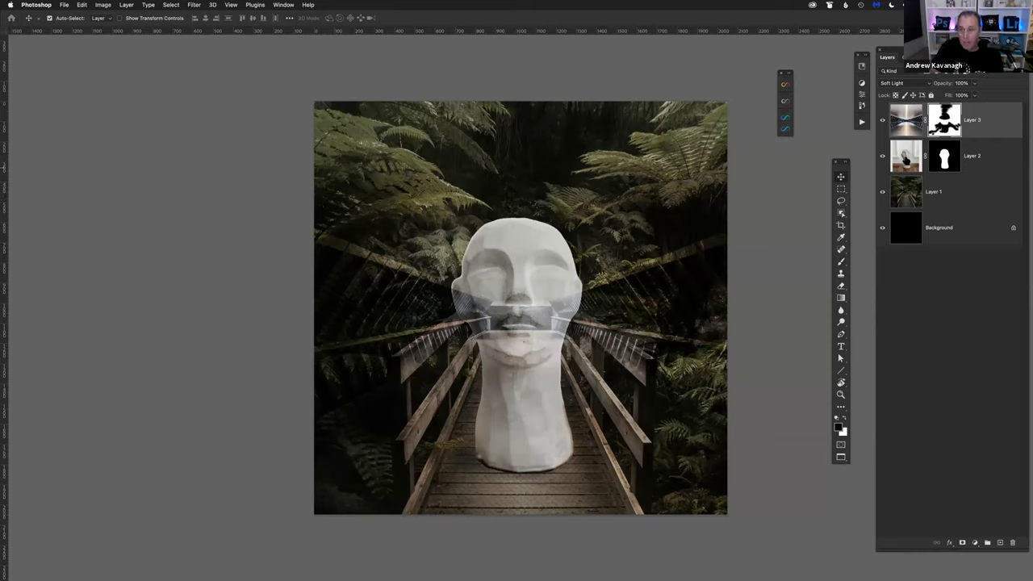
Step: Select Layer 2, the sculpted head layer, as the working layer
click(905, 158)
key(alt+bracketright)
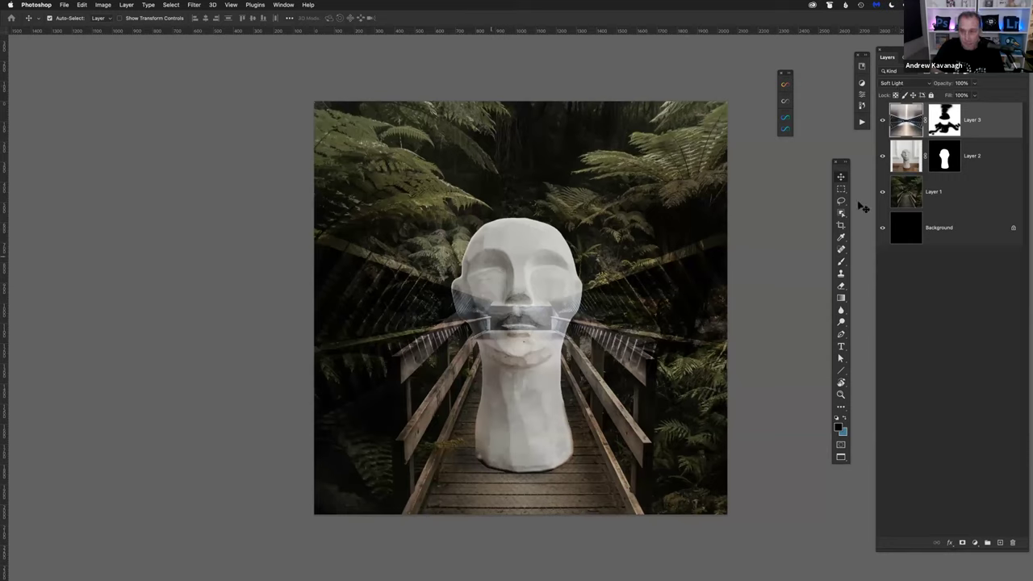
click(906, 161)
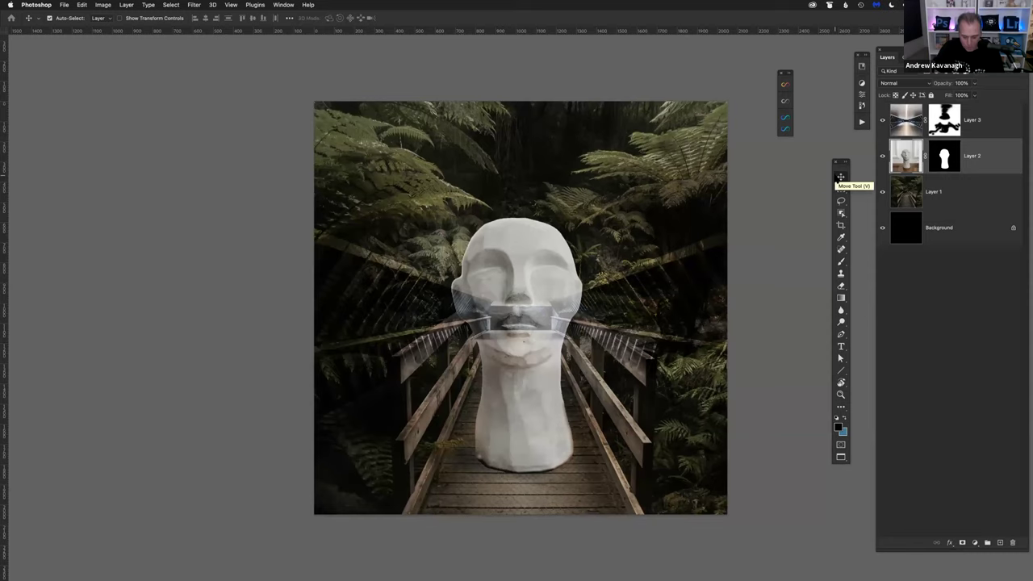
Step: Cycle Layer 2's blend mode, then move the sculpted head up about 25 px
key(shift+plus)
key(shift+plus)
key(shift+plus)
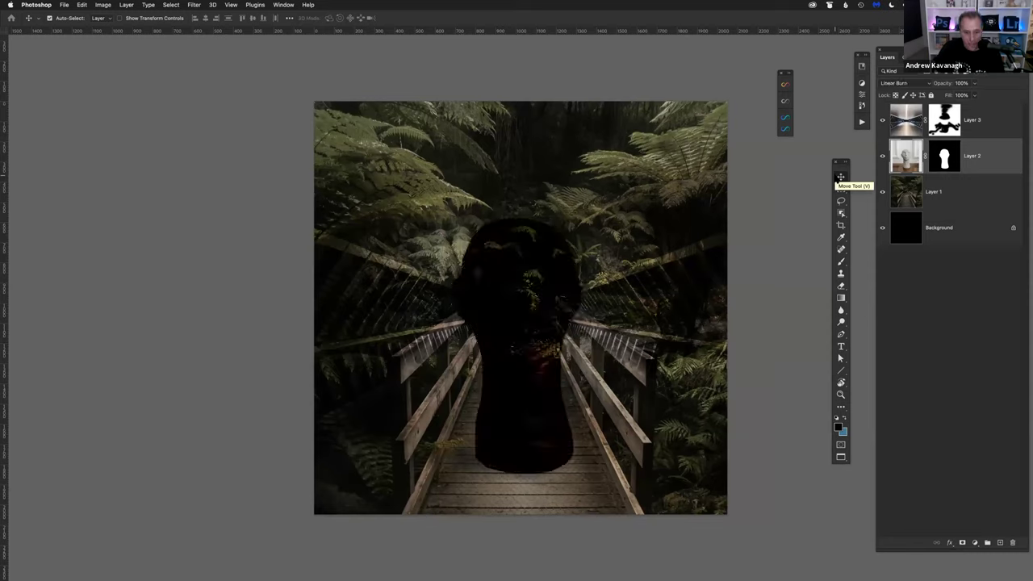
key(shift+plus)
key(shift+plus)
key(shift+plus)
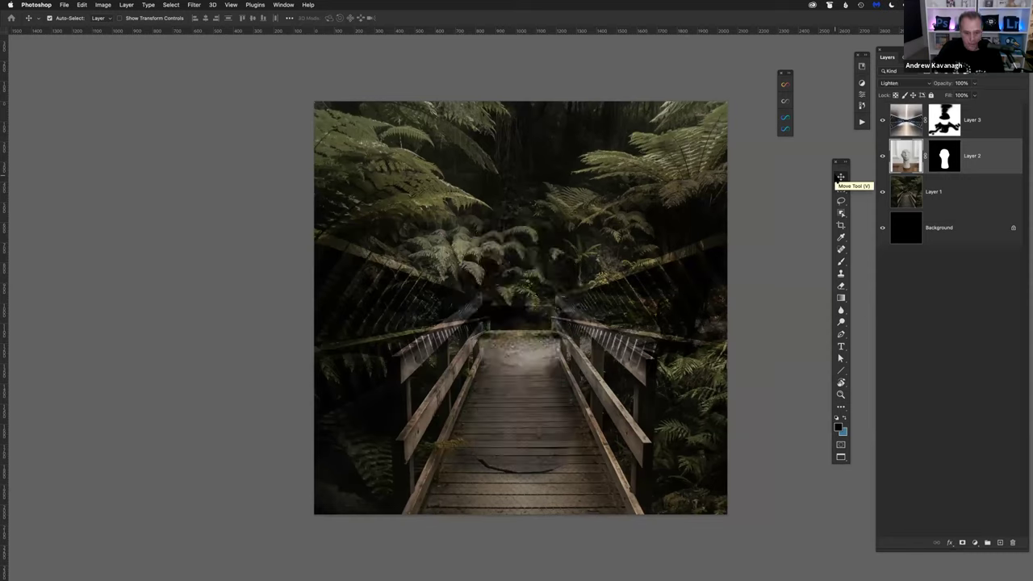
key(shift+plus)
key(shift+plus)
key(shift+plus)
key(shift+plus)
key(shift+plus)
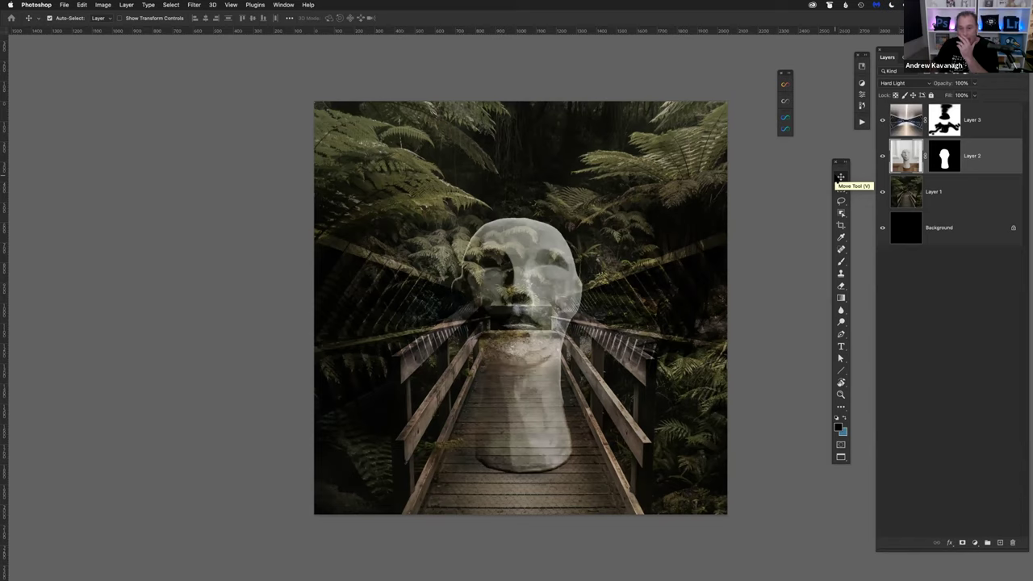
key(super)
key(super+t)
drag(541, 337, 537, 261)
key(Return)
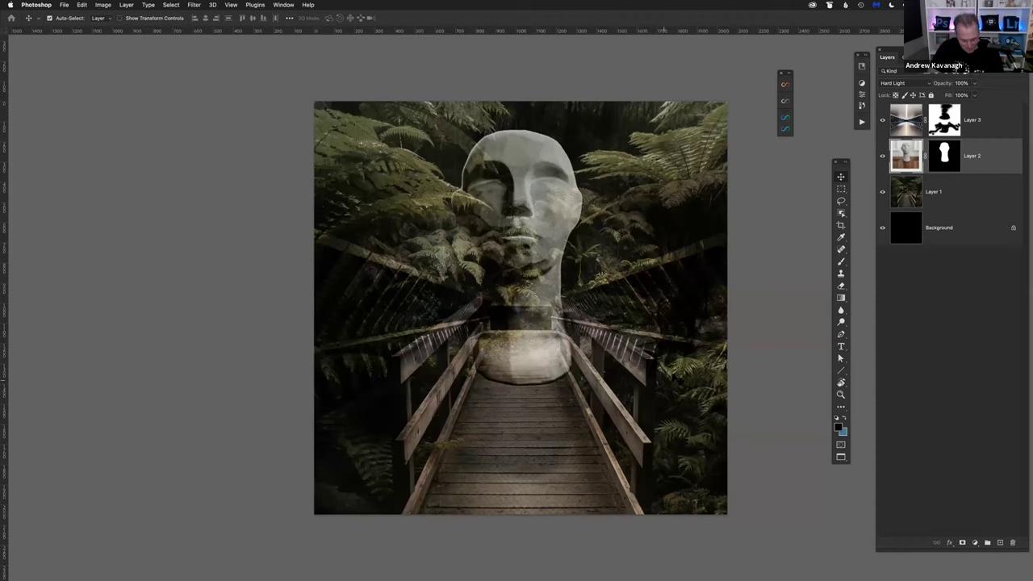
Step: Bring the coral reef photo forward and drag it into Art.psd as Layer 4
key(f)
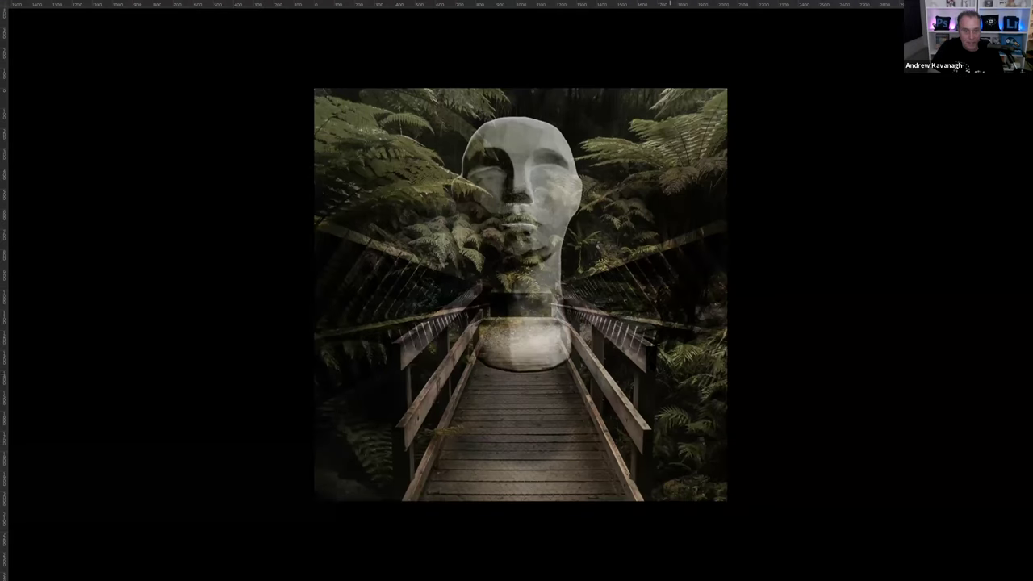
key(f)
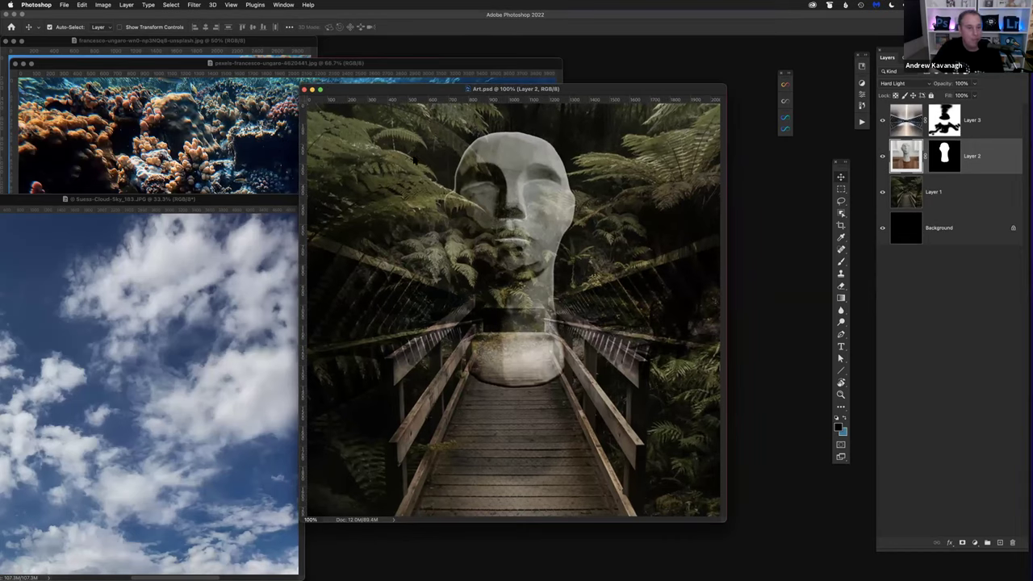
key(ctrl+Down)
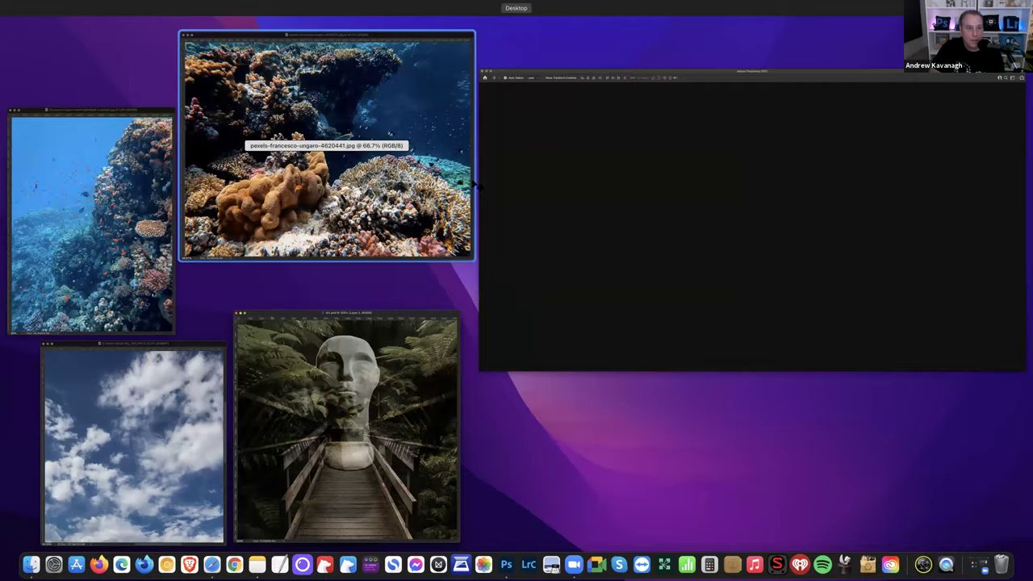
key(Escape)
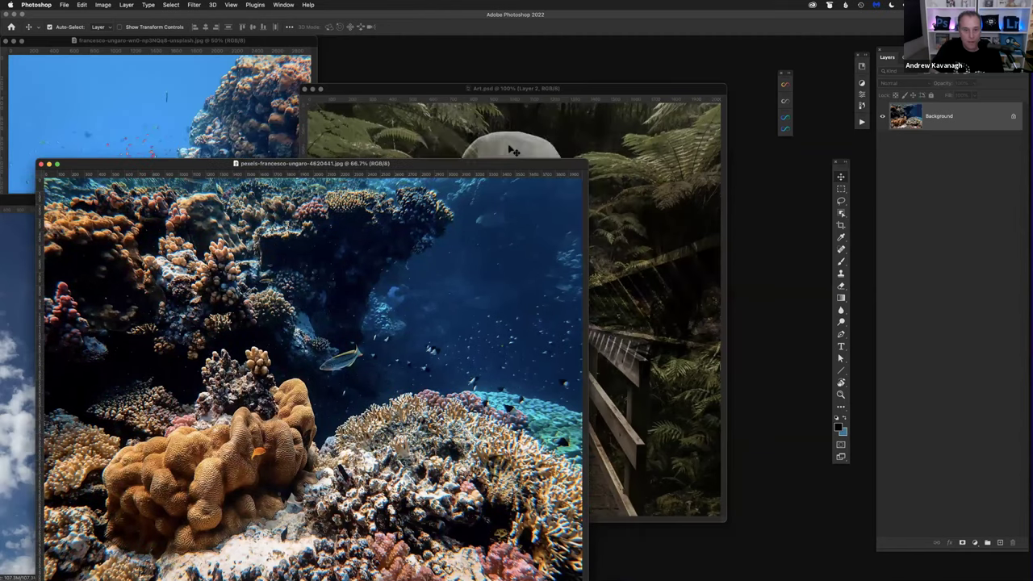
drag(512, 149, 557, 149)
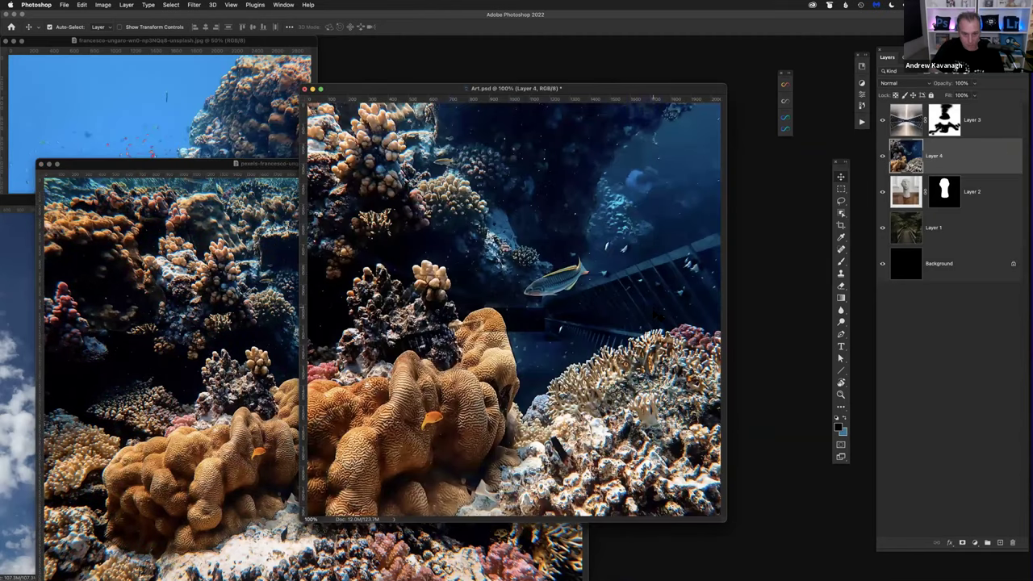
Step: Scale the Layer 4 coral reef down to about 71% with Free Transform
key(f)
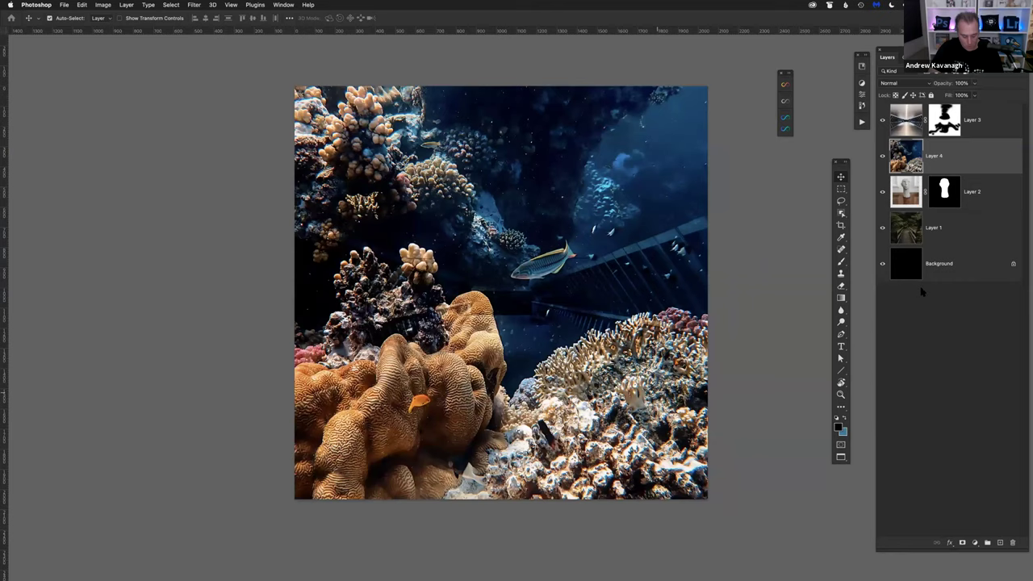
key(super+t)
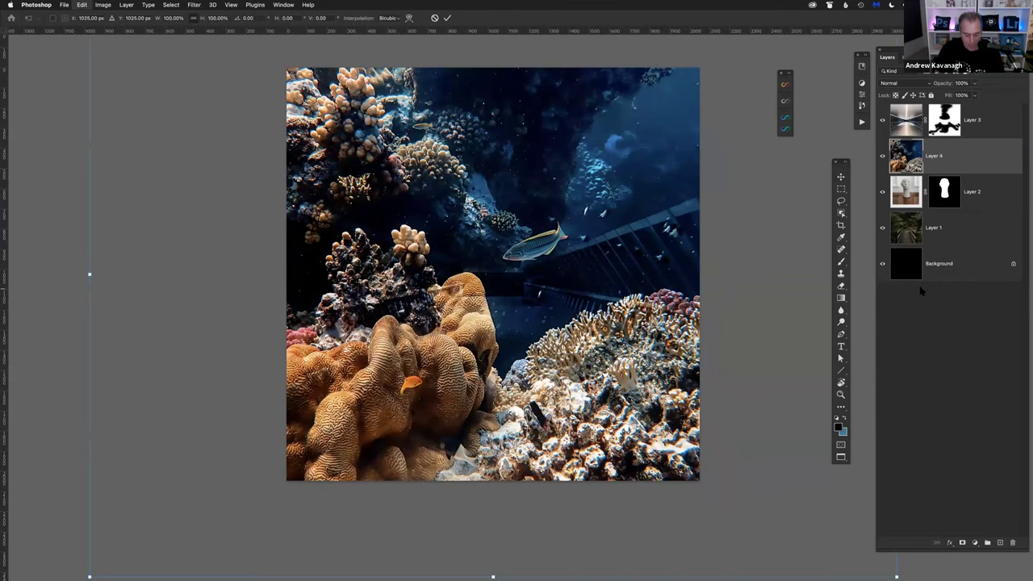
key(super+minus)
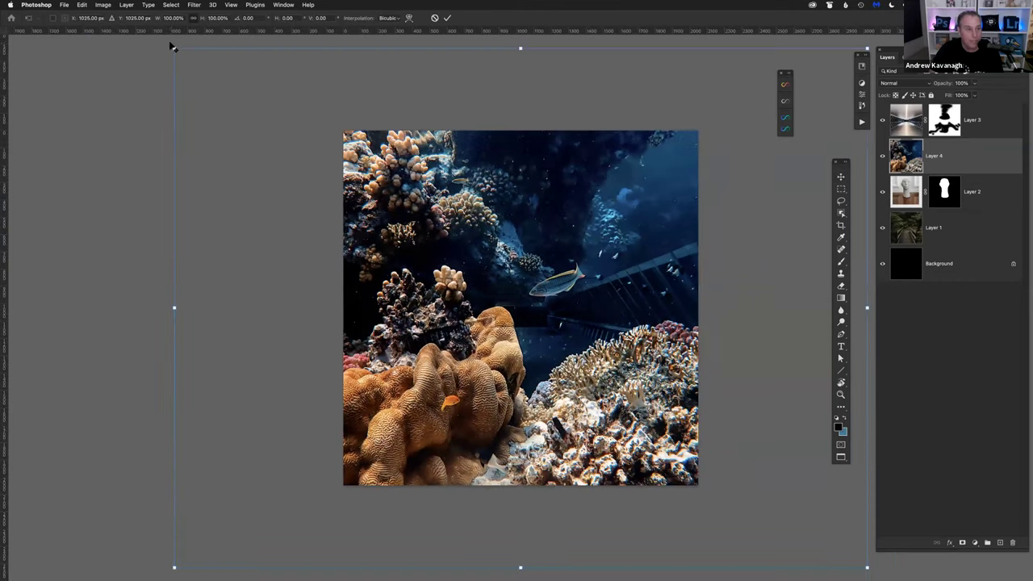
drag(234, 89, 274, 123)
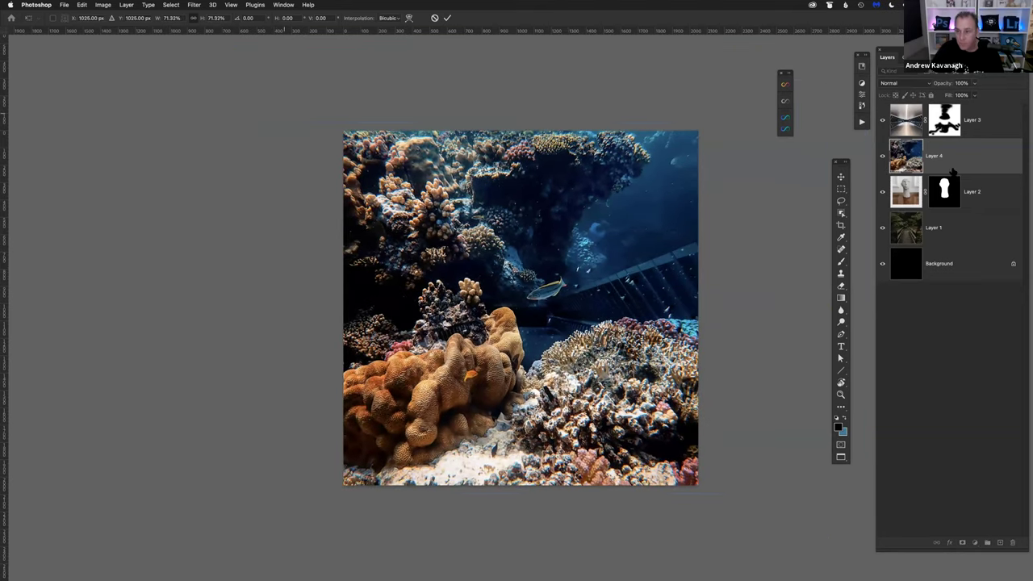
key(Return)
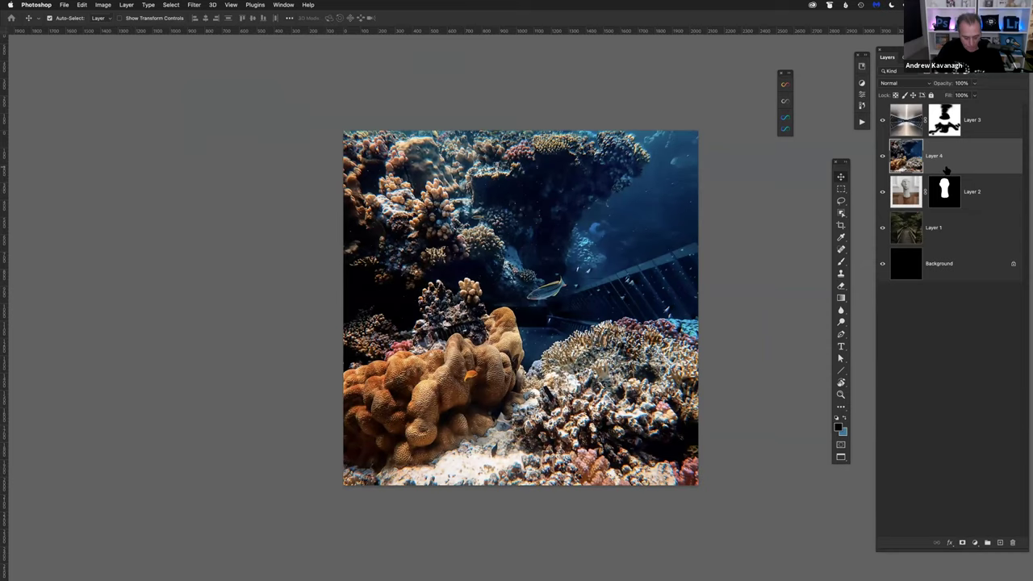
Step: Cycle Layer 4's blend modes and settle on Exclusion
key(shift+plus)
key(shift+plus)
key(shift+plus)
key(shift+plus)
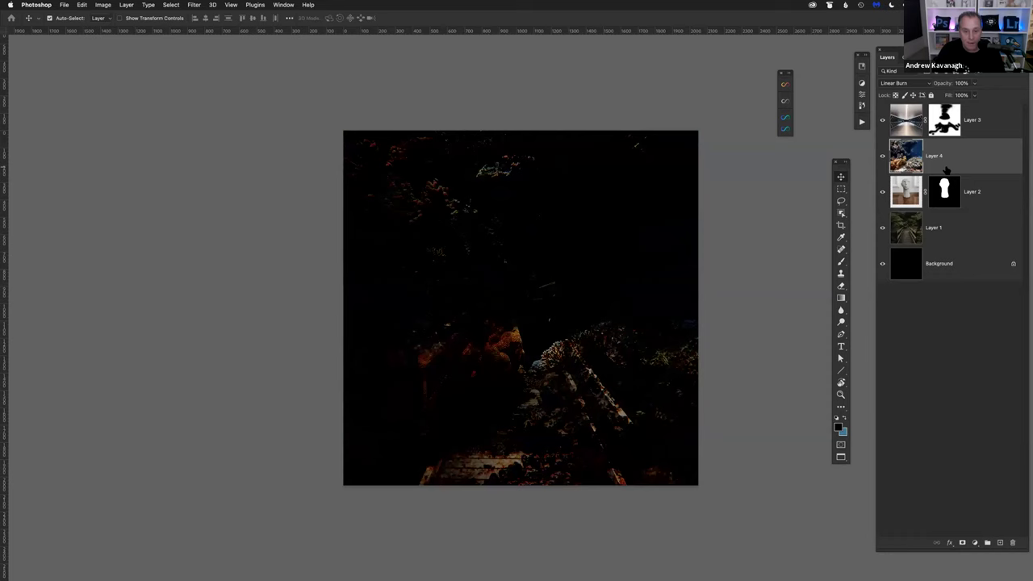
key(shift+plus)
key(shift+plus)
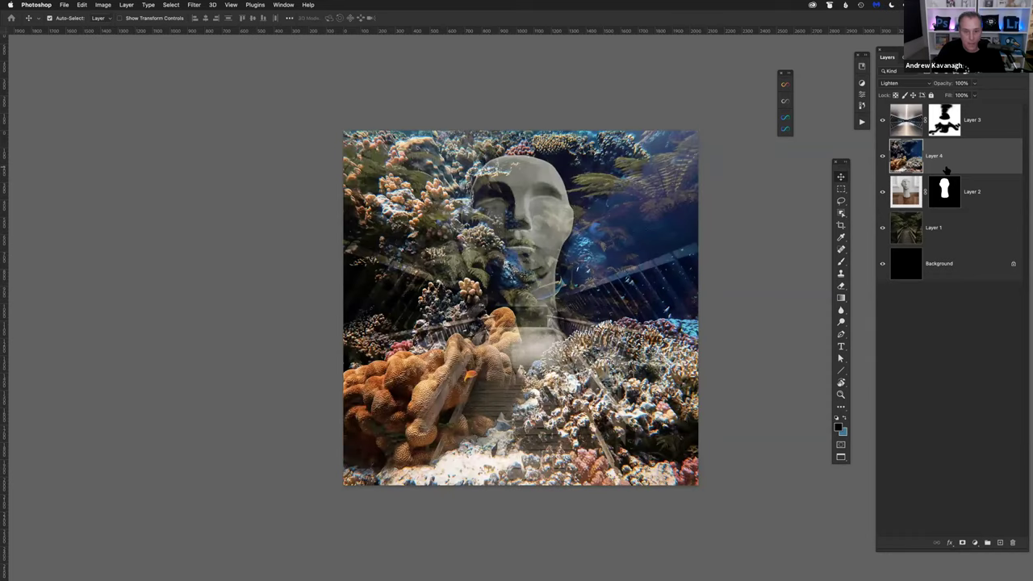
key(shift+plus)
key(shift+plus)
key(shift+plus)
key(shift+plus)
key(shift+plus)
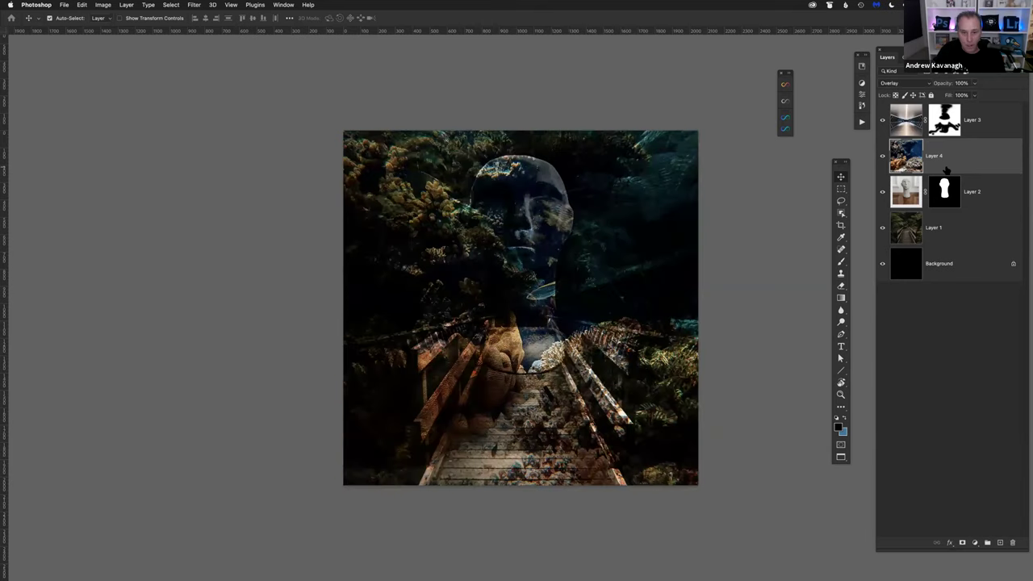
key(shift+plus)
key(shift+plus)
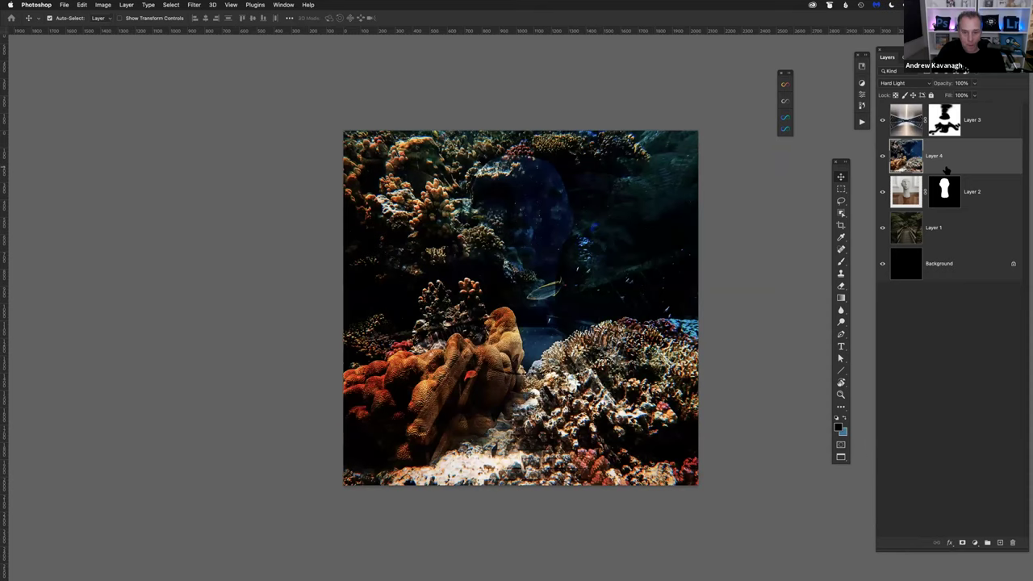
key(shift+plus)
key(shift+plus)
key(shift+plus)
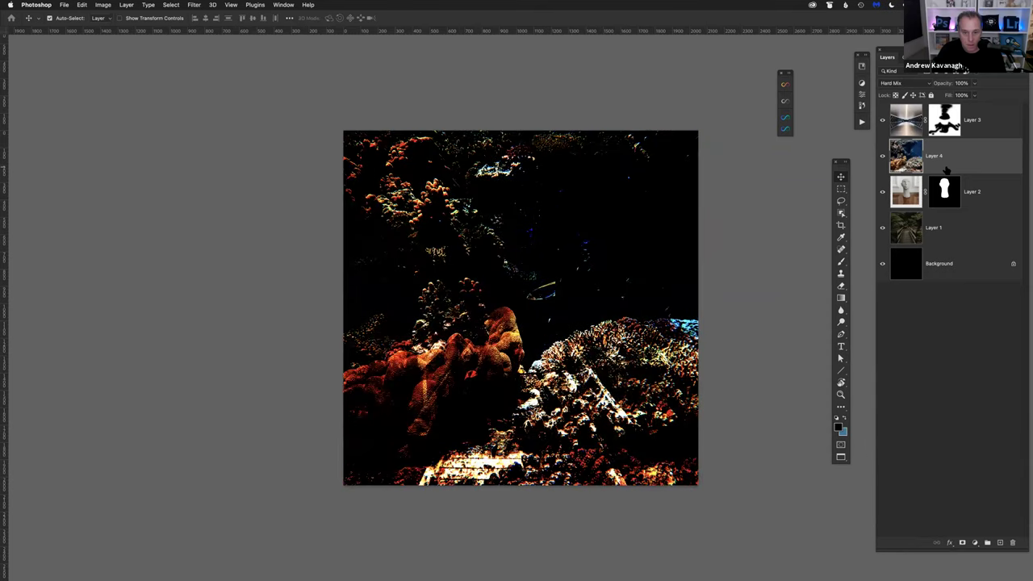
key(shift+plus)
key(shift+plus)
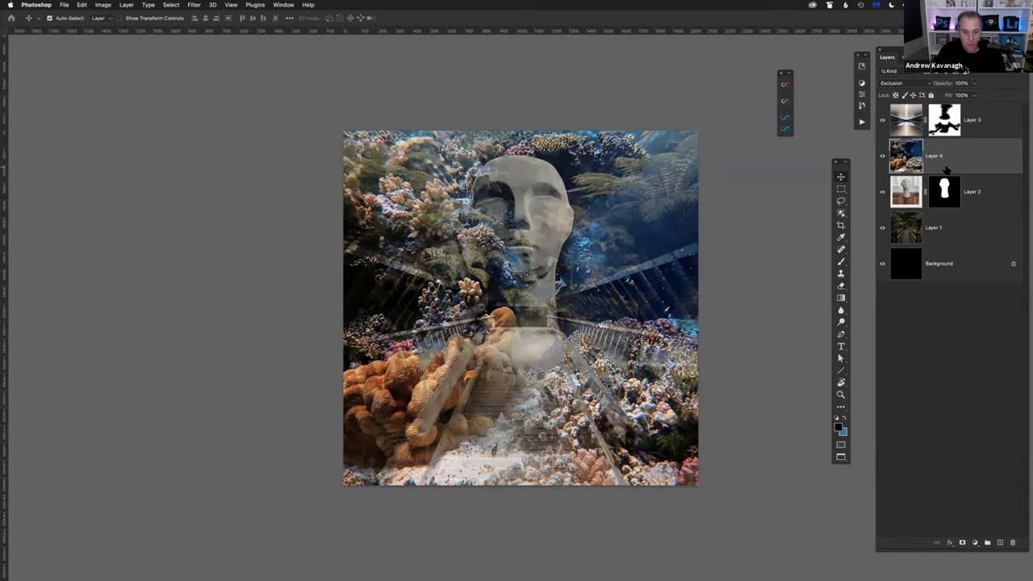
key(shift+plus)
key(shift+minus)
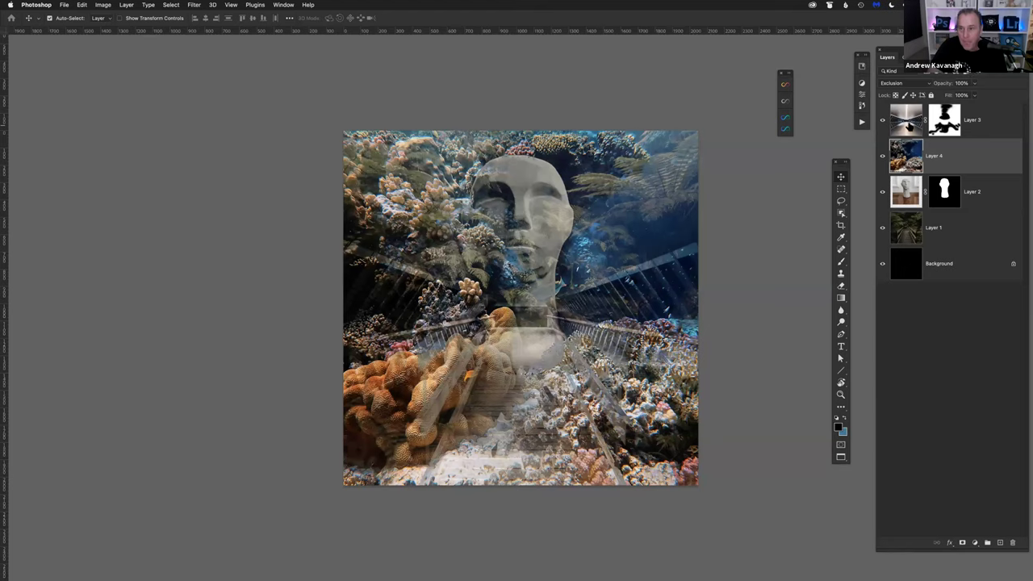
Step: Toggle the coral layer to compare, then give it a white layer mask
click(882, 156)
click(882, 156)
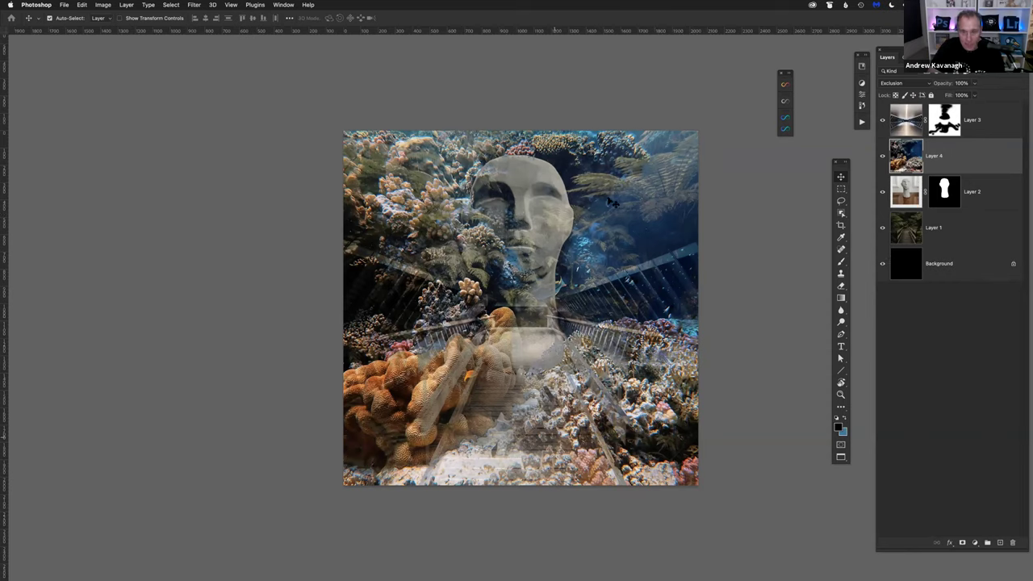
click(882, 155)
click(882, 155)
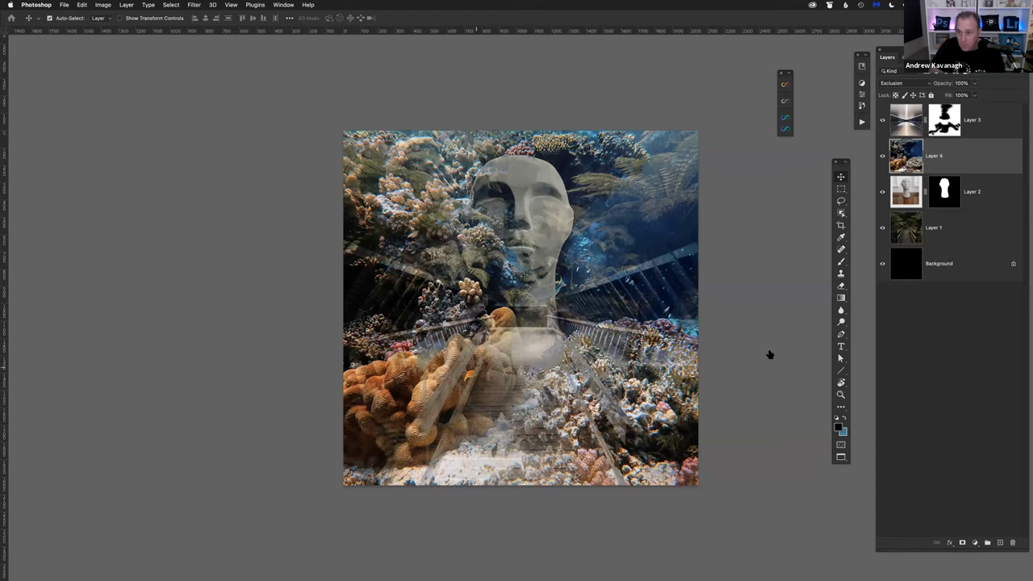
click(882, 156)
click(882, 156)
click(963, 543)
Step: Switch to the Brush and lower its opacity to 31%
key(b)
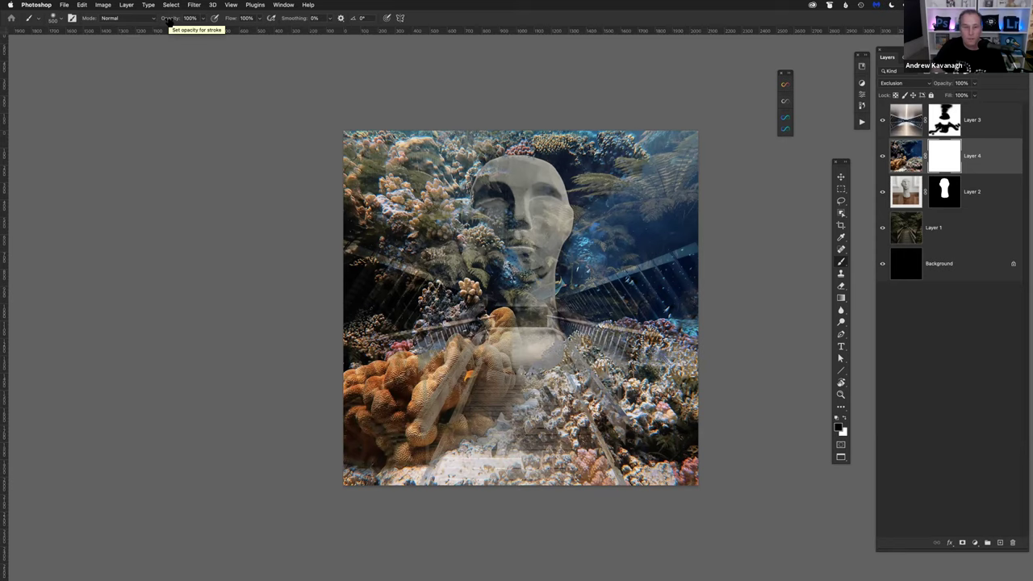
drag(168, 20, 153, 22)
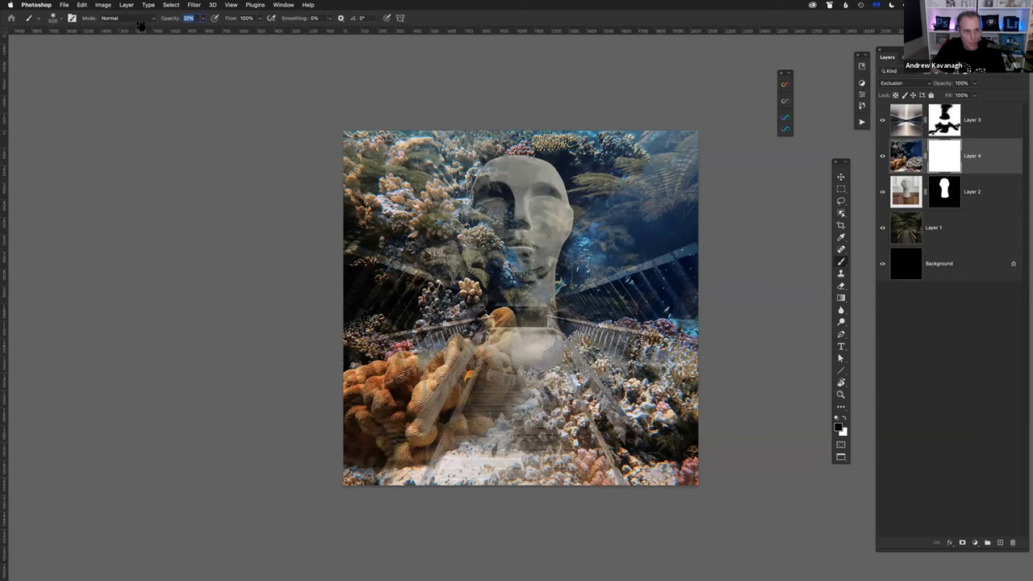
key(Return)
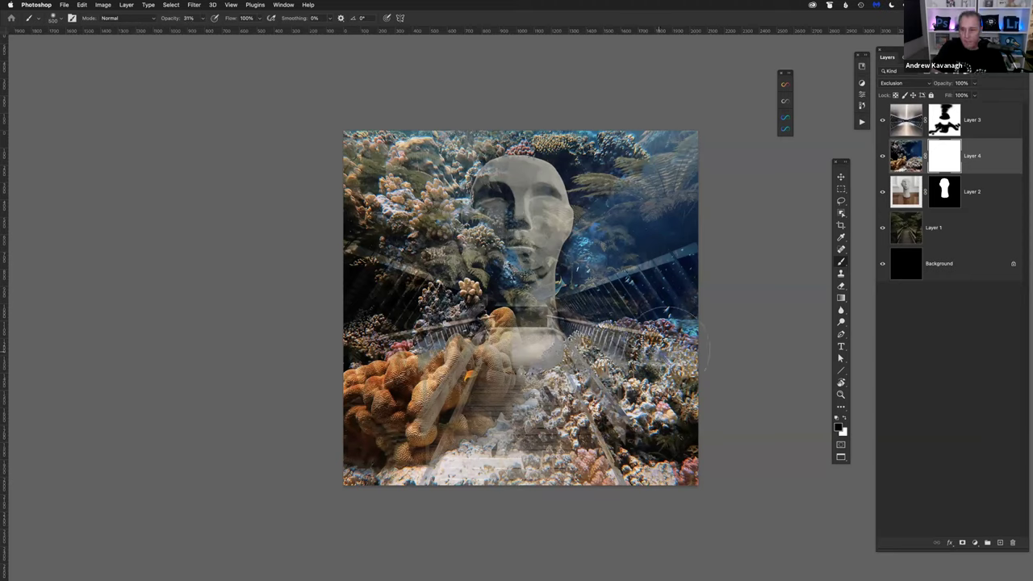
click(882, 155)
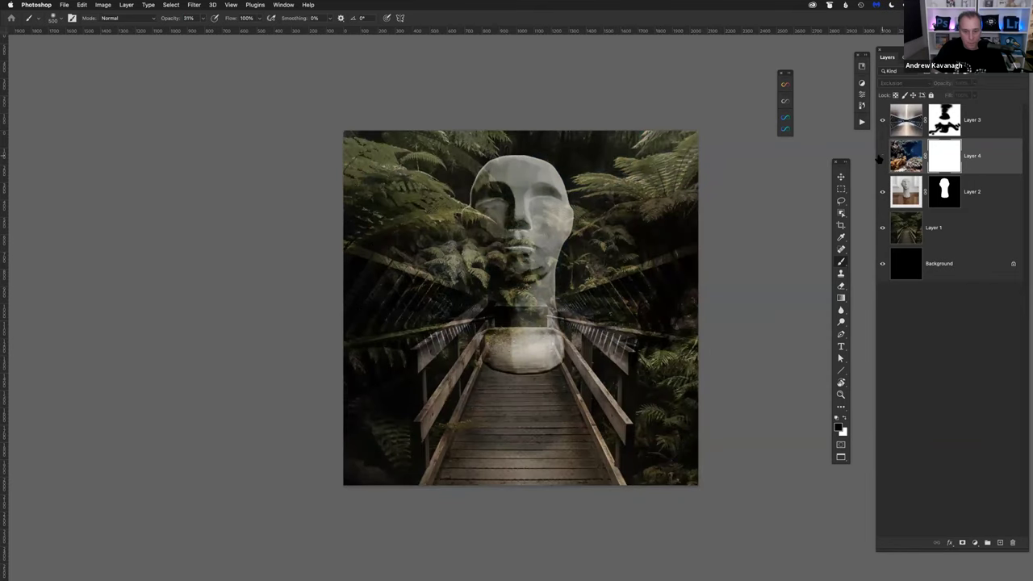
click(882, 156)
Step: Paint black on Layer 4's mask at the lower-right, lower-left and top-left corners
mouse_move(660, 351)
mouse_down()
mouse_move(652, 378)
mouse_move(684, 425)
mouse_move(662, 391)
mouse_move(685, 367)
mouse_move(678, 347)
mouse_move(638, 343)
mouse_move(686, 367)
mouse_move(665, 323)
mouse_move(682, 291)
mouse_up()
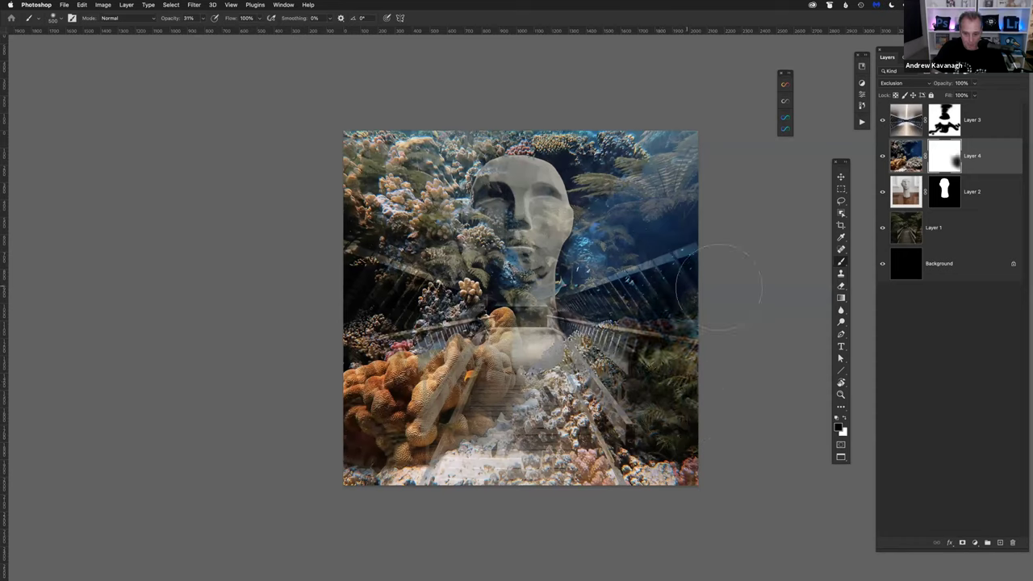
mouse_move(721, 379)
mouse_down()
mouse_move(688, 412)
mouse_move(699, 447)
mouse_move(674, 475)
mouse_move(640, 458)
mouse_move(646, 474)
mouse_move(667, 481)
mouse_move(672, 446)
mouse_up()
mouse_move(371, 435)
mouse_down()
mouse_move(396, 460)
mouse_move(416, 388)
mouse_move(379, 363)
mouse_move(355, 387)
mouse_move(428, 331)
mouse_move(379, 368)
mouse_move(455, 323)
mouse_move(371, 404)
mouse_move(363, 468)
mouse_up()
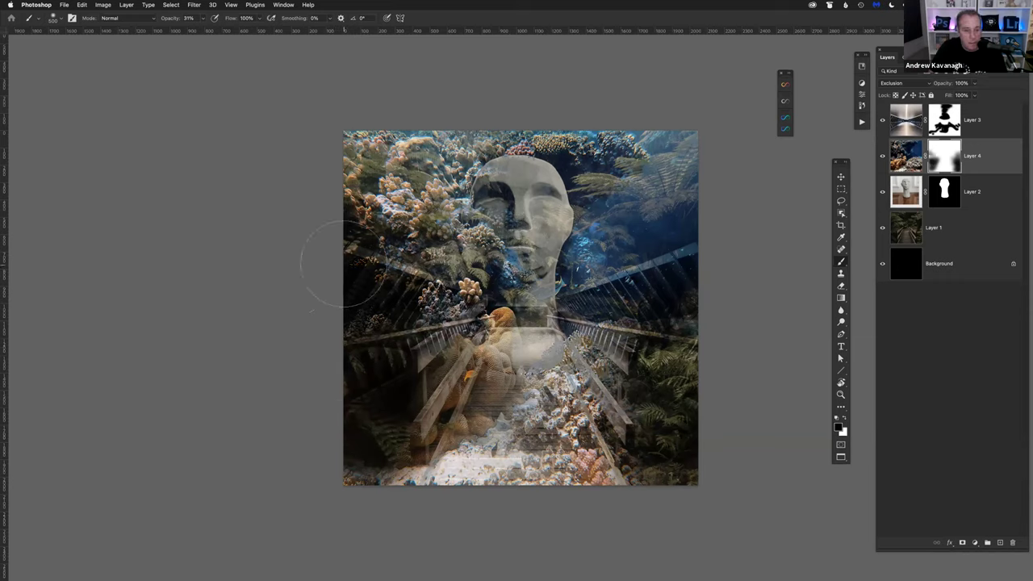
mouse_move(346, 142)
mouse_down()
mouse_move(376, 158)
mouse_move(369, 151)
mouse_move(405, 146)
mouse_move(359, 147)
mouse_up()
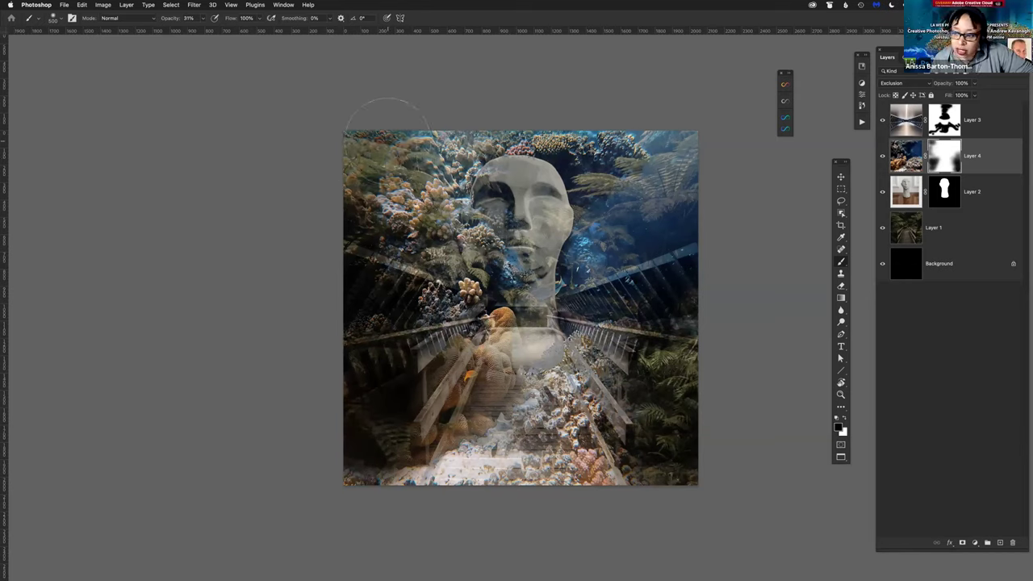
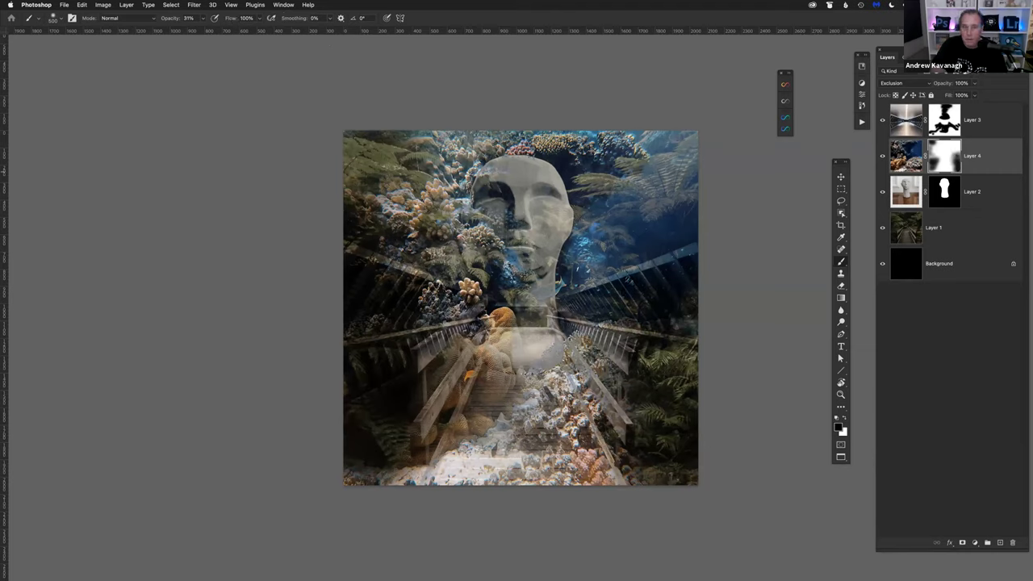
Step: With the brush at 100% opacity and lowered flow, paint coral out of Layer 4's mask at the upper right
drag(172, 19, 269, 20)
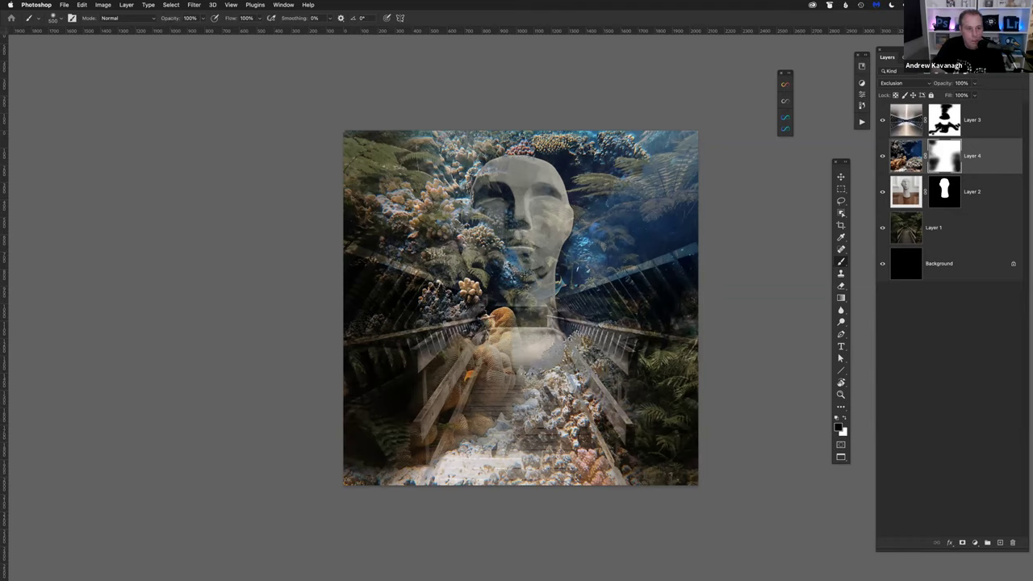
drag(230, 21, 203, 28)
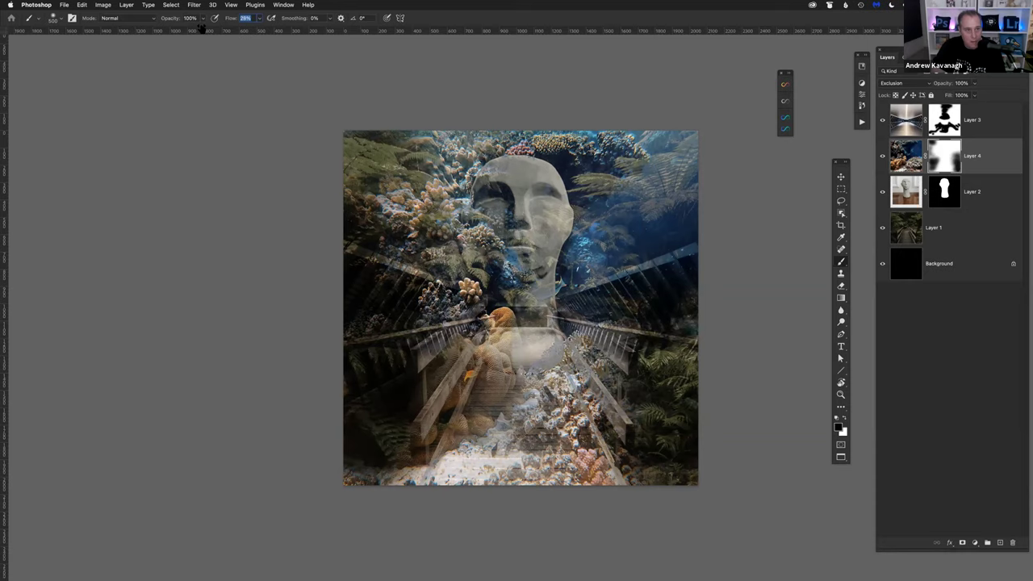
mouse_move(601, 266)
mouse_down()
mouse_move(674, 243)
mouse_move(679, 182)
mouse_move(718, 182)
mouse_up()
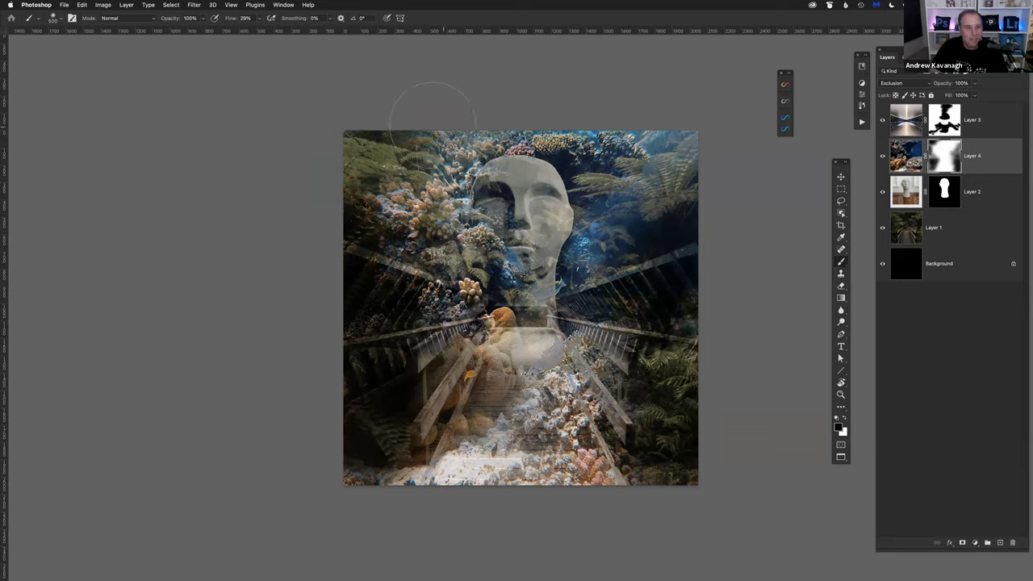
Step: Reset flow to 100%, drop opacity to 33%, and mask the coral away over the statue's face
drag(231, 21, 313, 37)
drag(170, 19, 151, 20)
drag(142, 21, 143, 19)
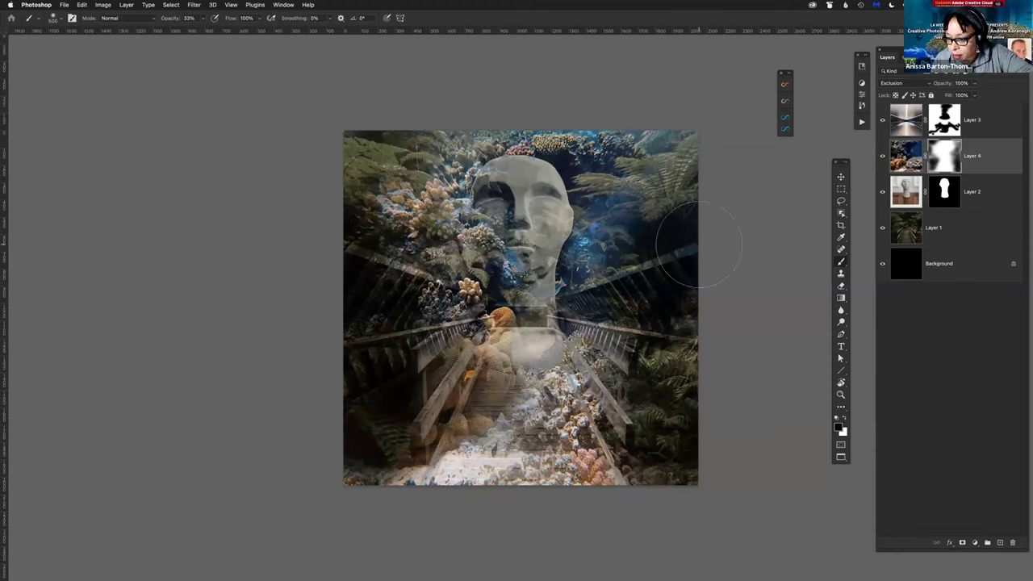
mouse_move(457, 211)
mouse_down()
mouse_move(461, 230)
mouse_move(491, 236)
mouse_up()
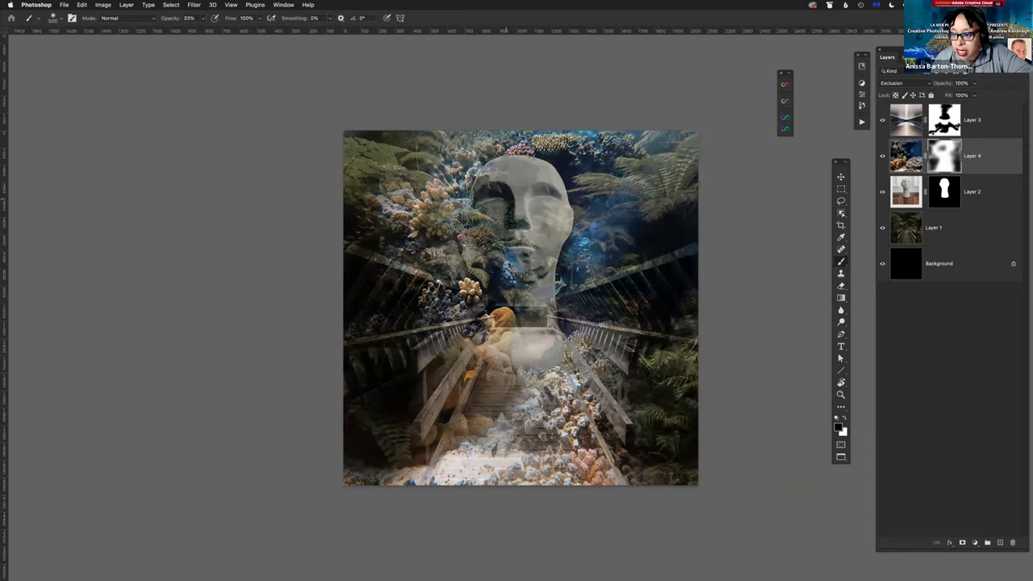
drag(518, 184, 513, 193)
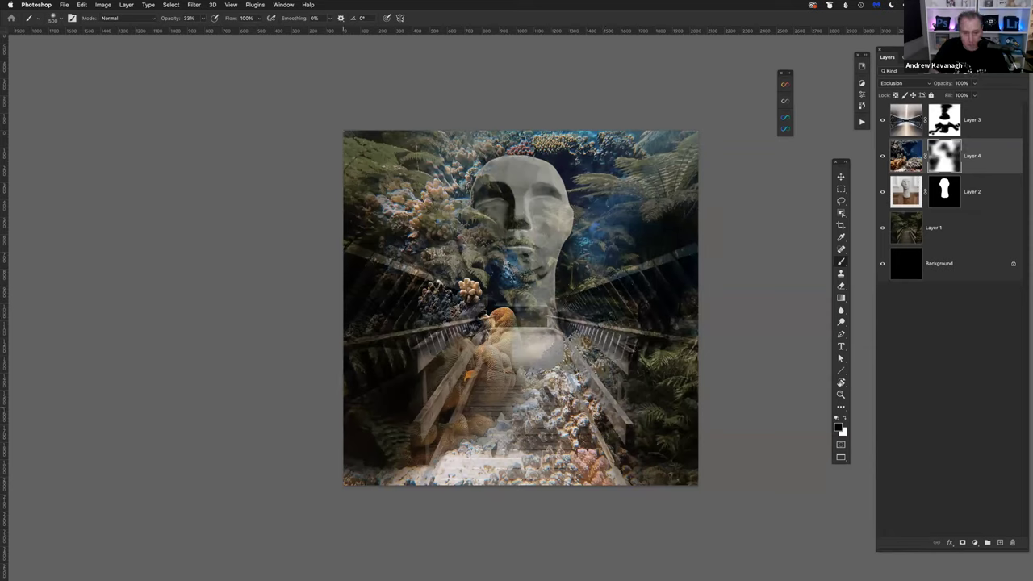
Step: Compare Layer 4 on and off, then fade the coral around the bridge and the bottom bright patch at 17% opacity
click(883, 156)
click(883, 156)
mouse_move(436, 355)
mouse_down()
mouse_move(464, 347)
mouse_move(436, 347)
mouse_up()
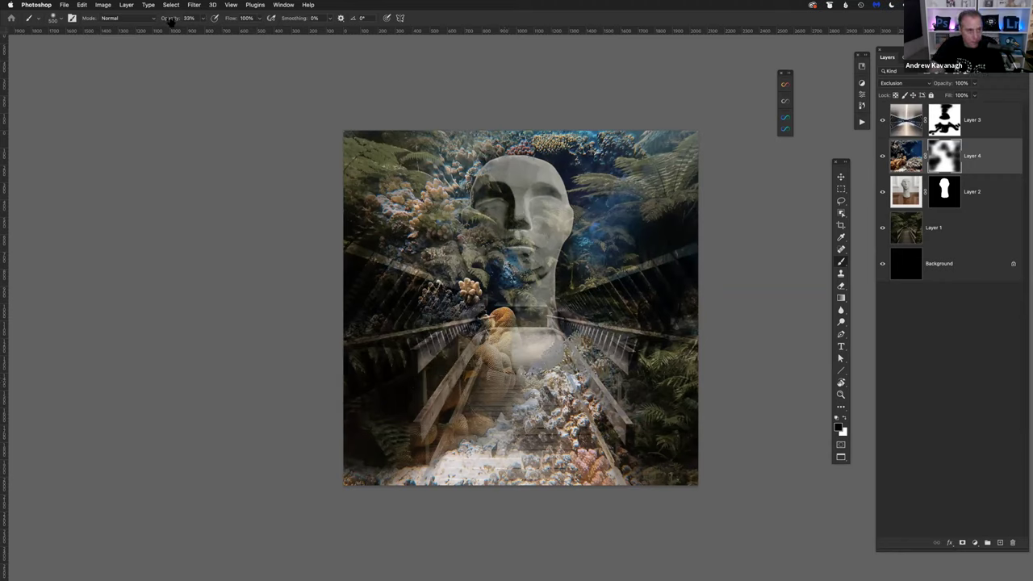
drag(171, 20, 167, 22)
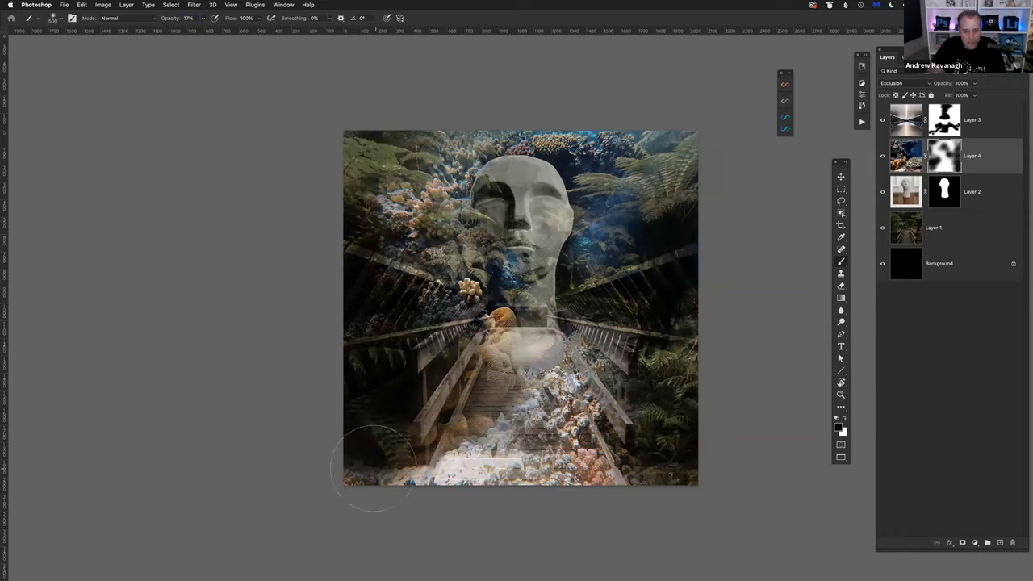
mouse_move(456, 479)
mouse_down()
mouse_move(489, 466)
mouse_move(554, 484)
mouse_move(525, 420)
mouse_move(448, 403)
mouse_move(494, 440)
mouse_move(621, 404)
mouse_move(533, 295)
mouse_move(494, 303)
mouse_move(504, 297)
mouse_up()
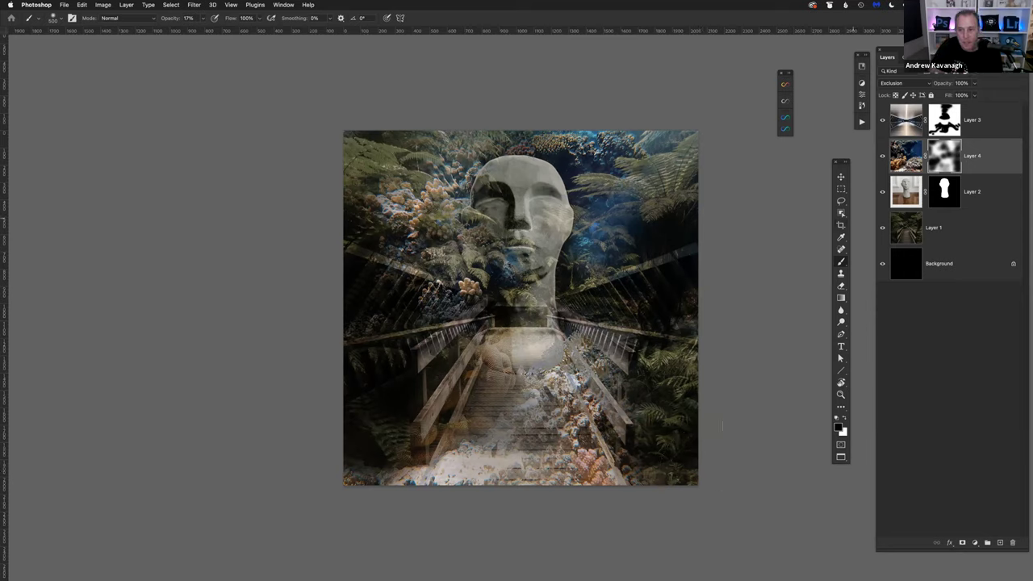
Step: Run the DODGE & BURN LAYER action to add a grey Soft Light layer
click(861, 122)
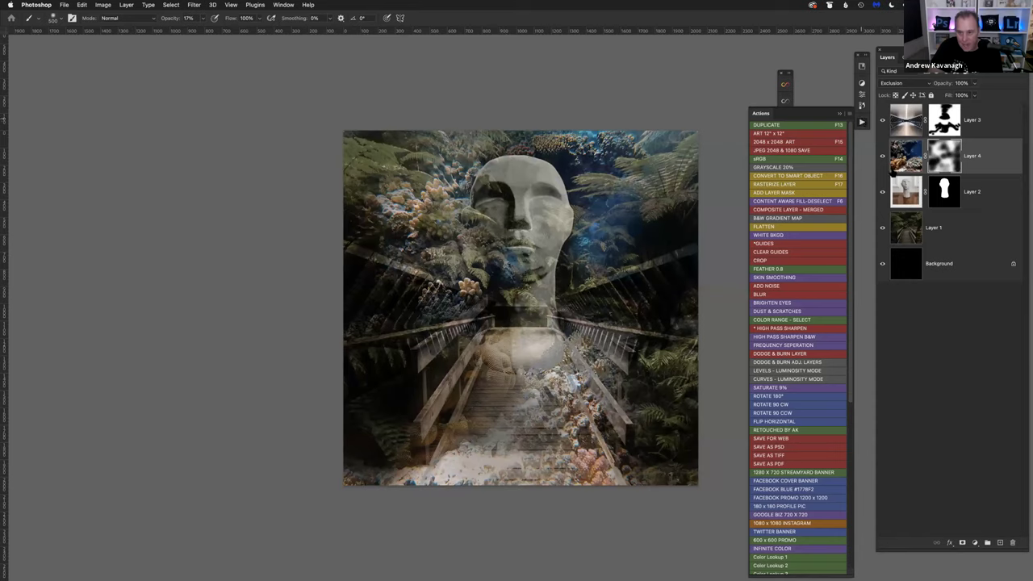
click(786, 355)
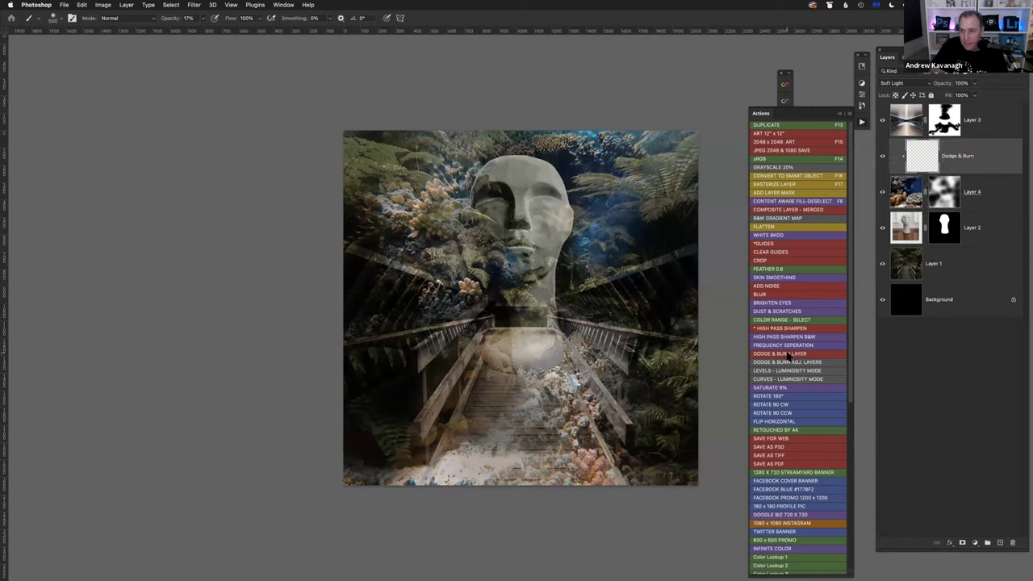
key(alt+F9)
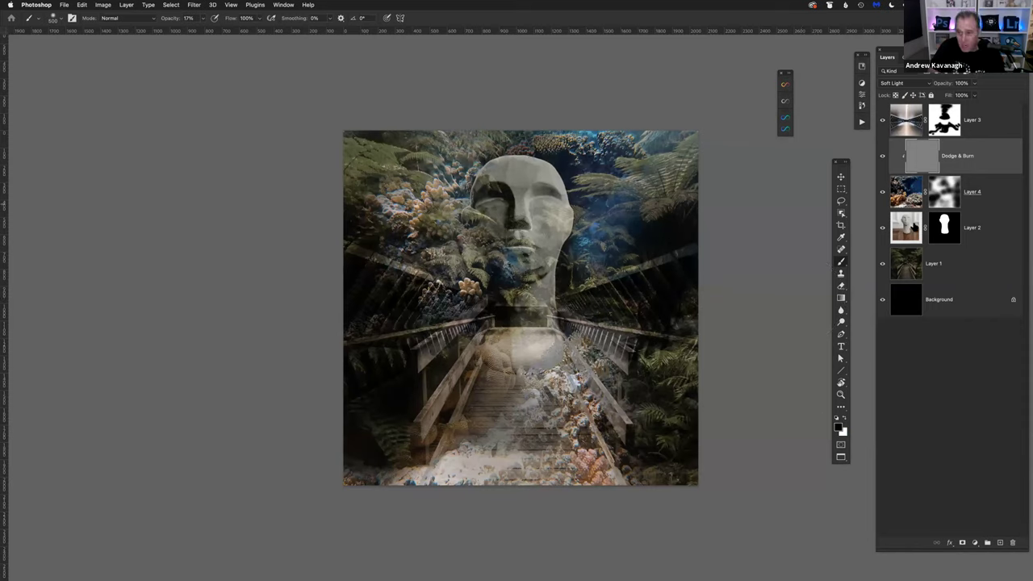
Step: Shrink the brush, set its opacity to 31%, and move Dodge & Burn below Layer 4
key(bracketleft)
key(bracketleft)
key(bracketleft)
key(bracketleft)
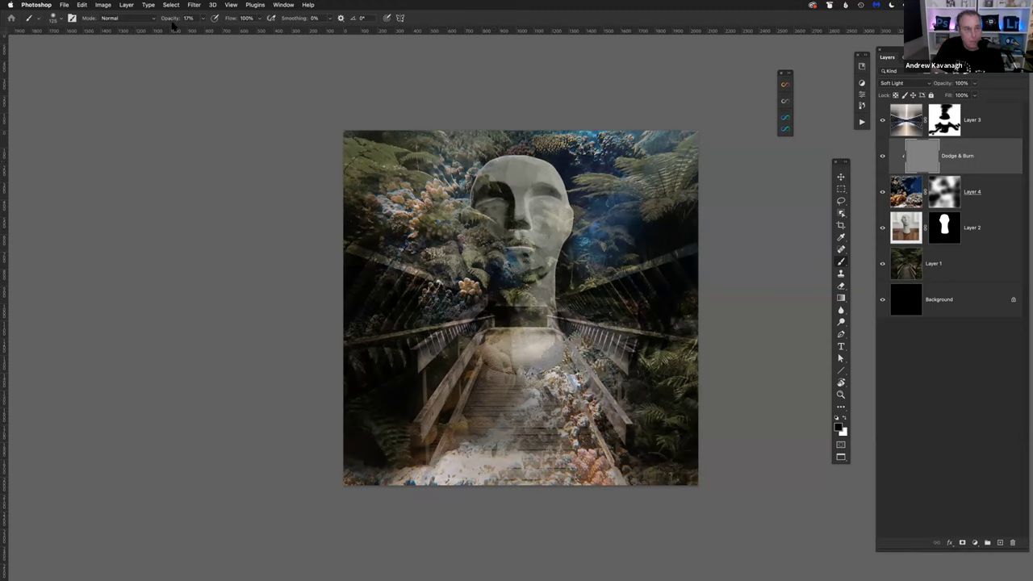
drag(173, 21, 174, 22)
key(Return)
drag(175, 22, 176, 22)
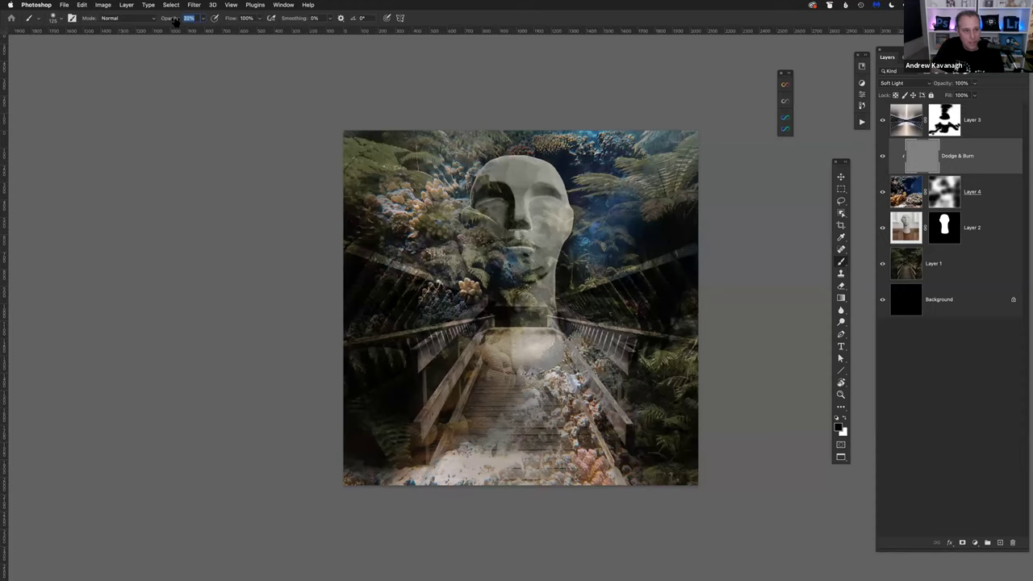
key(Return)
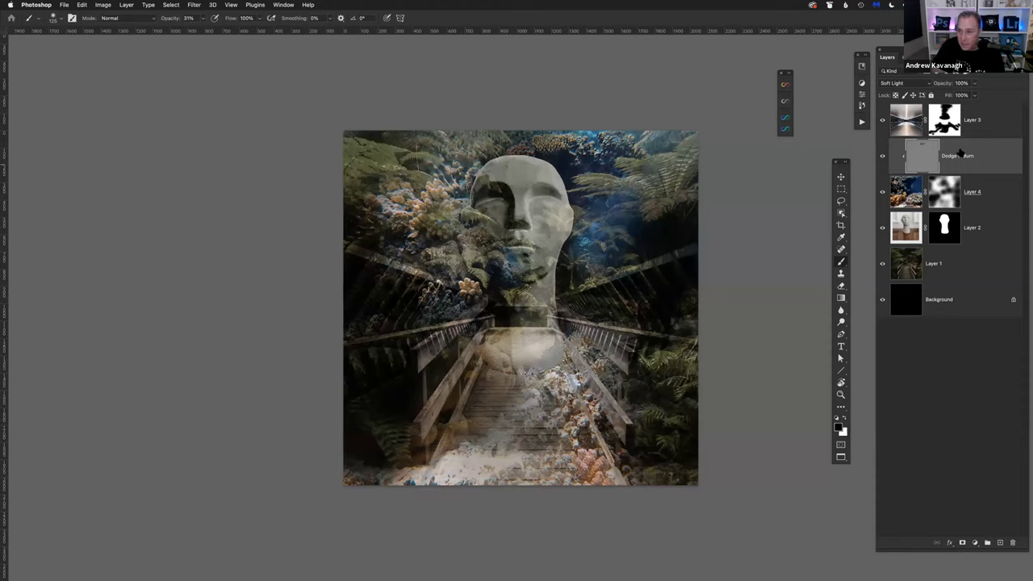
drag(961, 167, 959, 208)
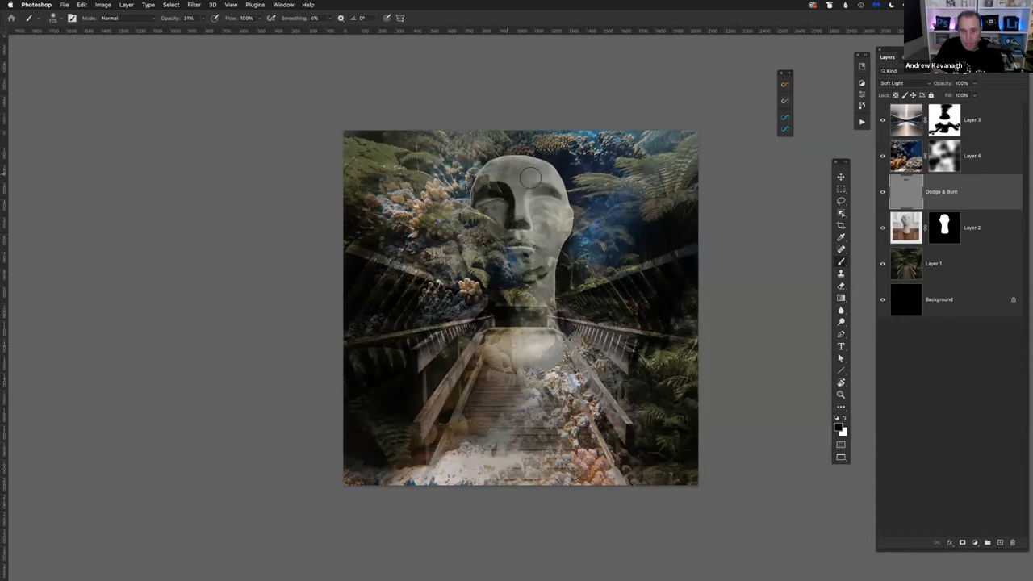
Step: Burn shadows by the eye and left cheek in black, then dodge face highlights in white
mouse_move(490, 176)
mouse_down()
mouse_move(515, 182)
mouse_move(521, 204)
mouse_move(550, 208)
mouse_move(542, 202)
mouse_up()
mouse_move(529, 167)
mouse_down()
mouse_move(496, 158)
mouse_move(494, 222)
mouse_move(469, 235)
mouse_move(520, 296)
mouse_move(541, 279)
mouse_up()
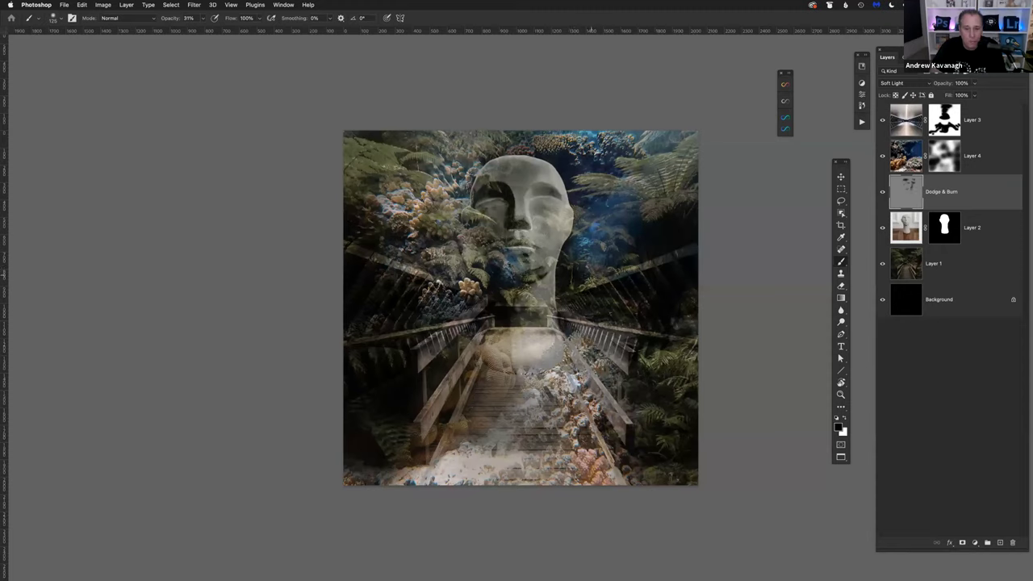
key(x)
mouse_move(563, 223)
mouse_down()
mouse_move(536, 166)
mouse_move(528, 210)
mouse_up()
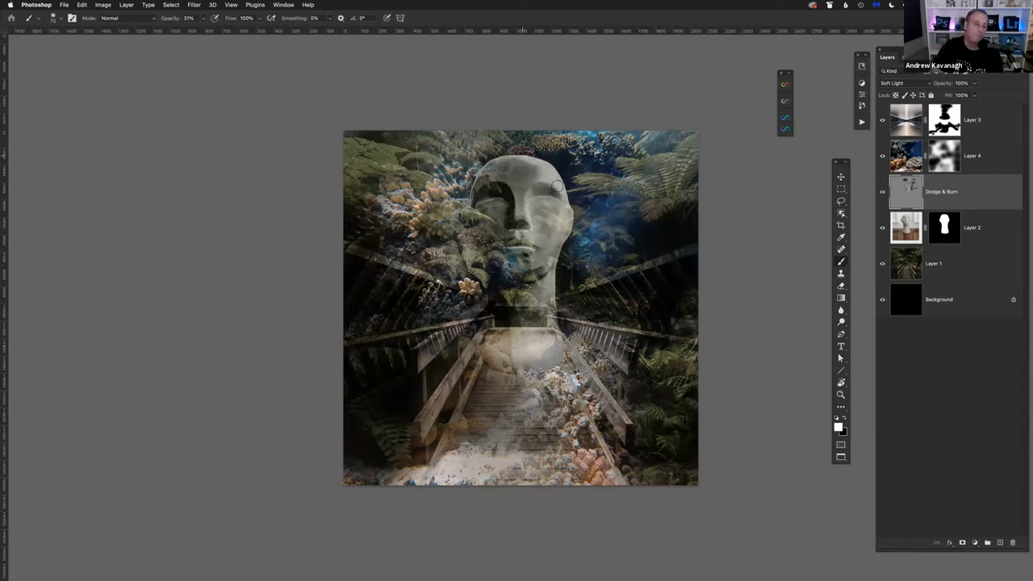
Step: Toggle the Dodge & Burn layer off and on to compare, then show the Actions list
click(883, 192)
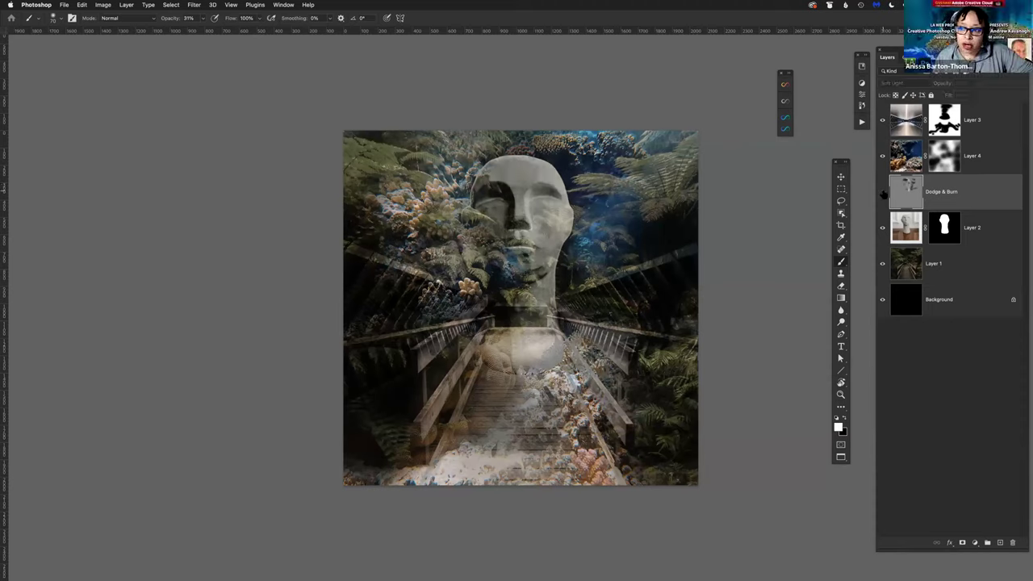
click(882, 191)
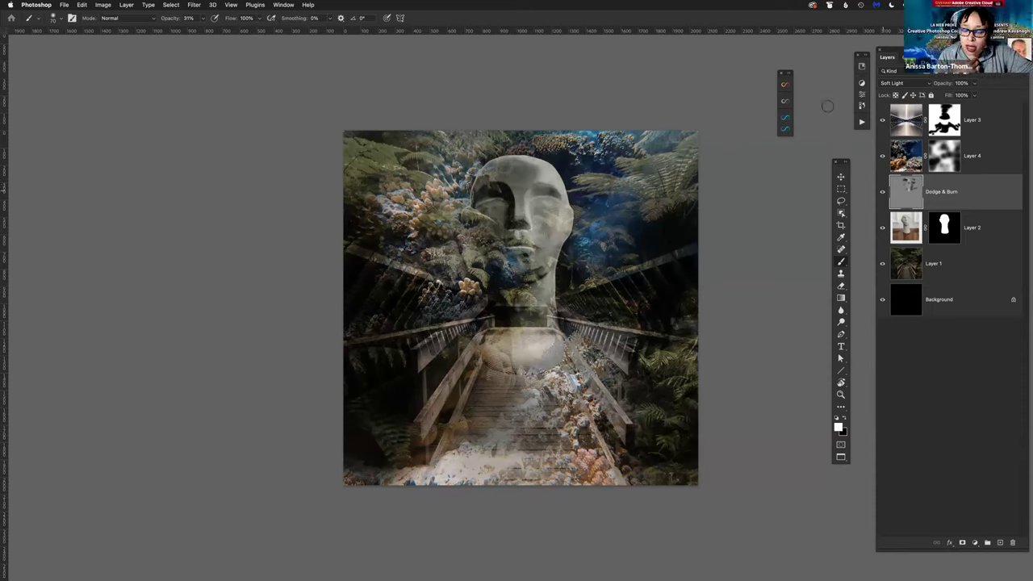
click(861, 124)
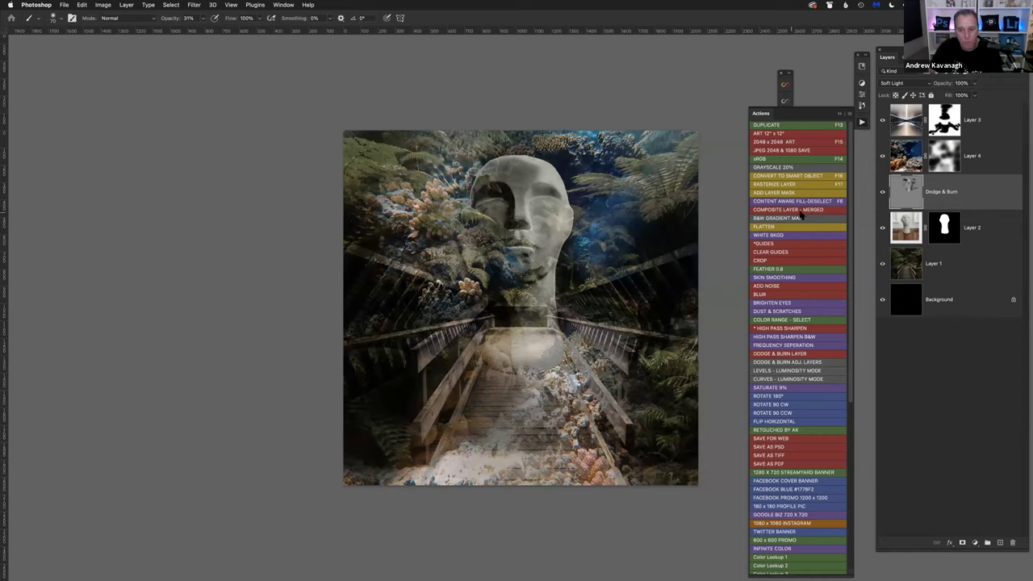
Step: Add centre guides with the GUIDES action, toggle their visibility, then remove them with CLEAR GUIDES
click(772, 244)
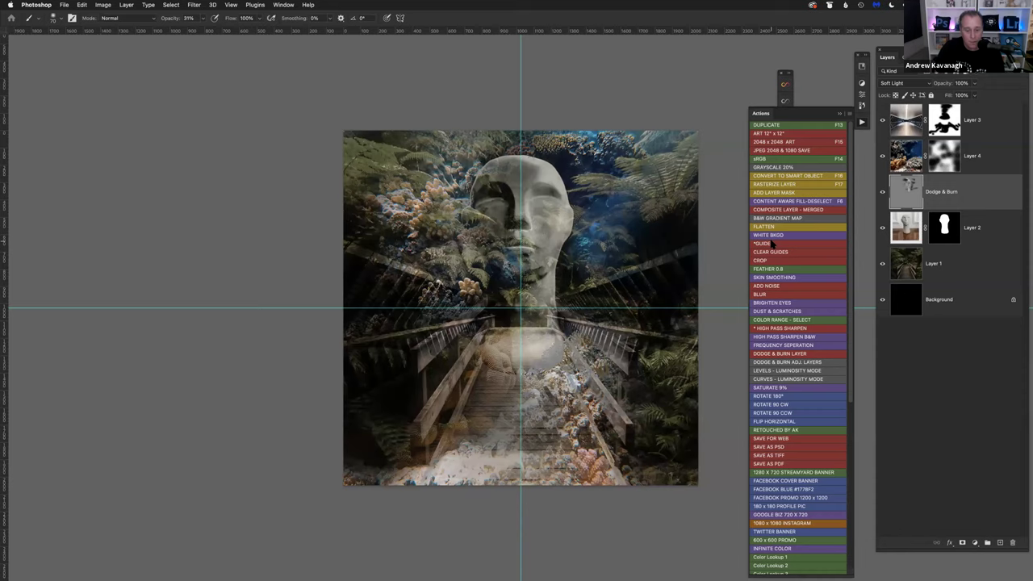
key(super+semicolon)
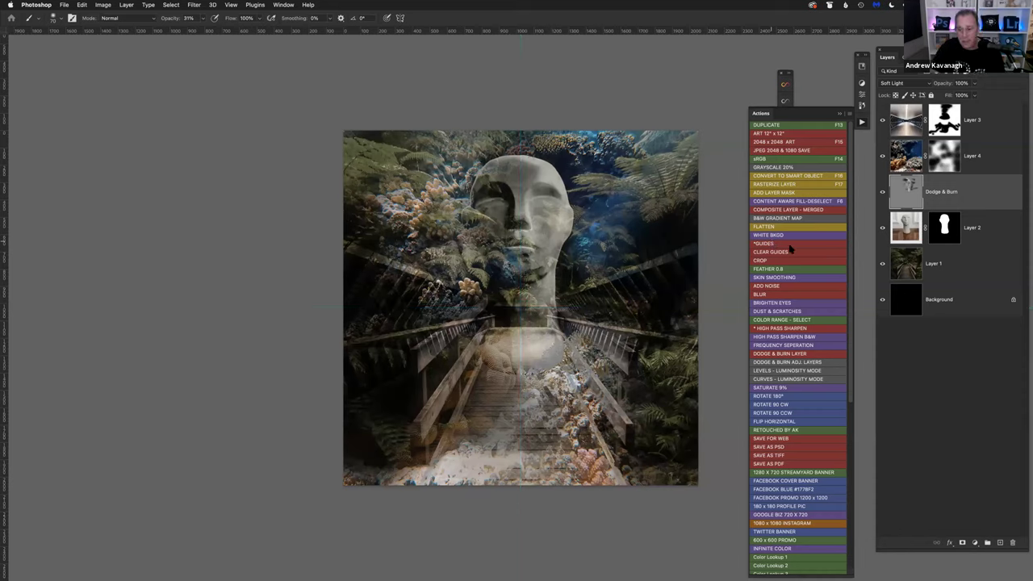
key(super+semicolon)
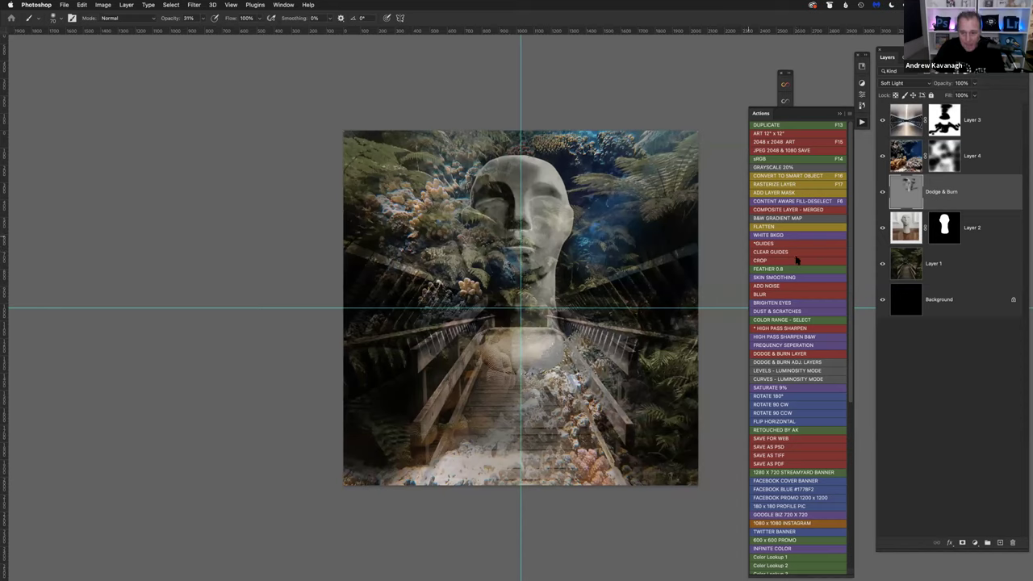
click(777, 252)
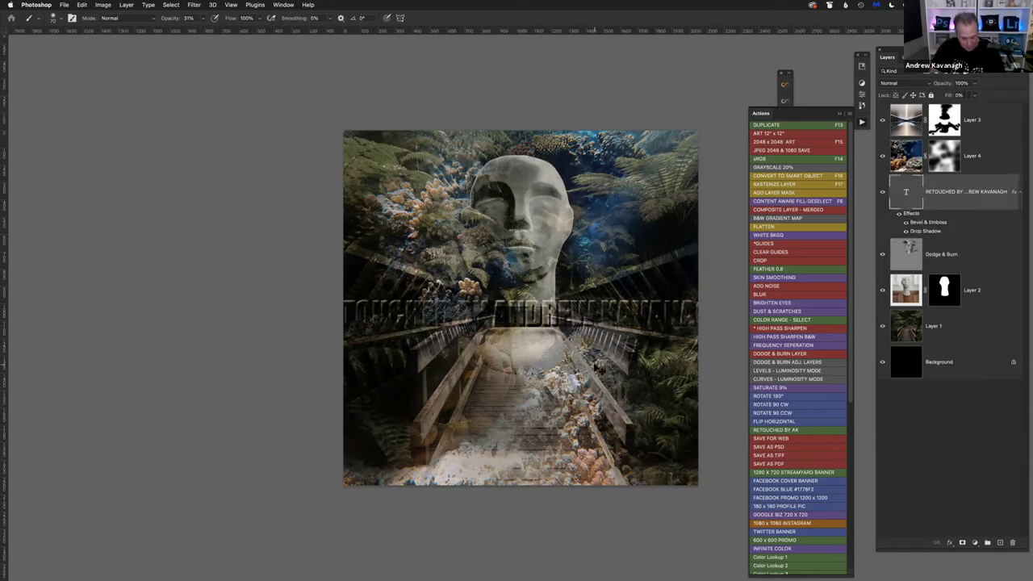
Step: Scale the credit text layer down to about 78% with Free Transform and commit it
key(super+t)
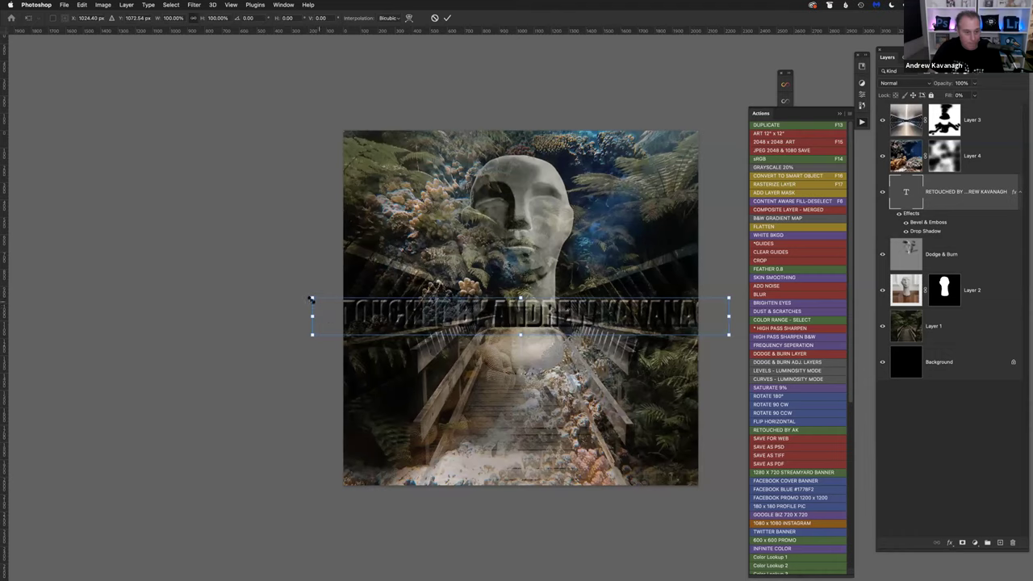
drag(312, 298, 356, 304)
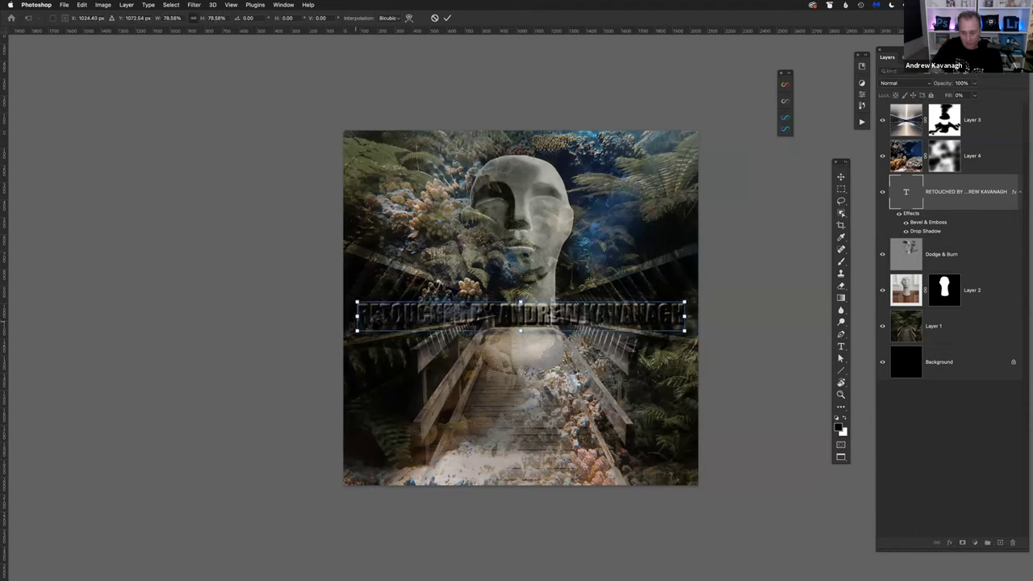
key(Return)
key(b)
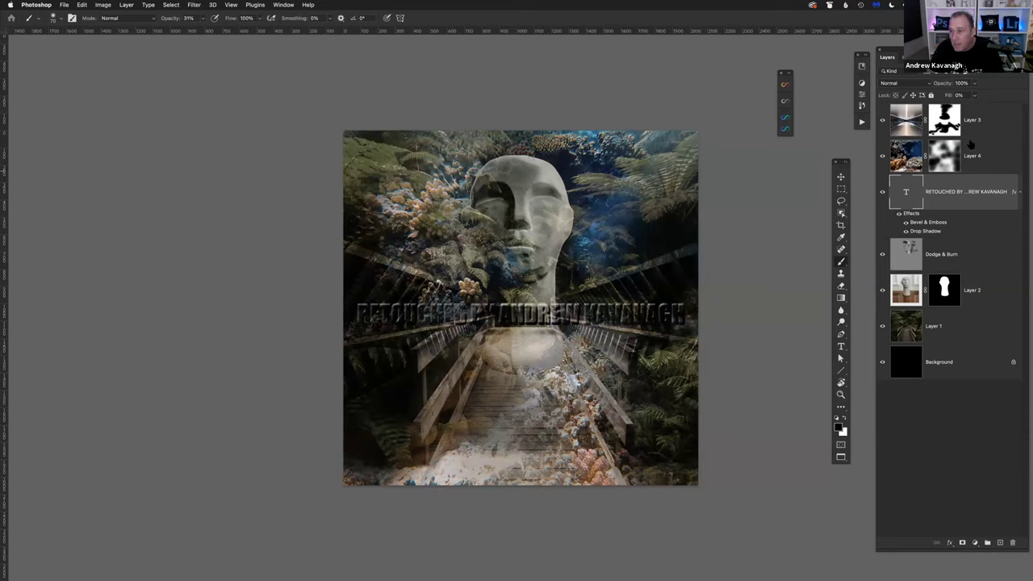
Step: Set the credit text's Fill to 0%, then delete that layer and move Dodge & Burn below Layer 2
drag(950, 96, 984, 96)
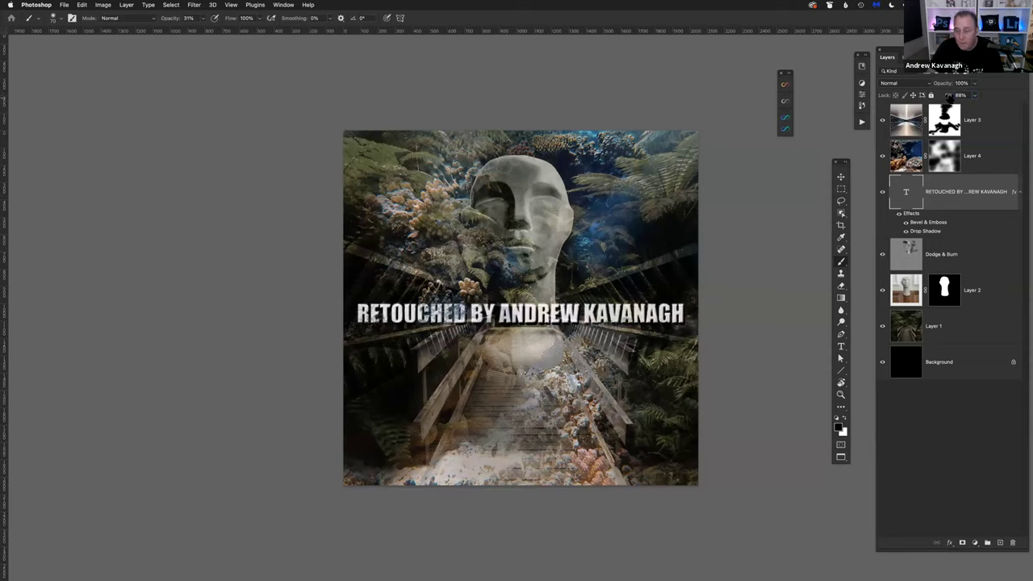
drag(974, 97, 975, 94)
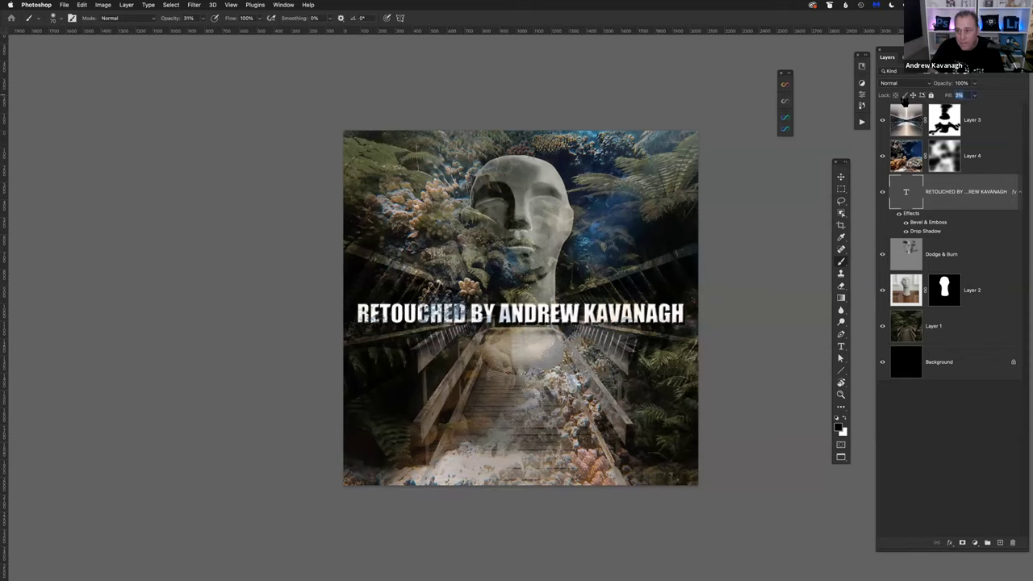
text(0)
key(Return)
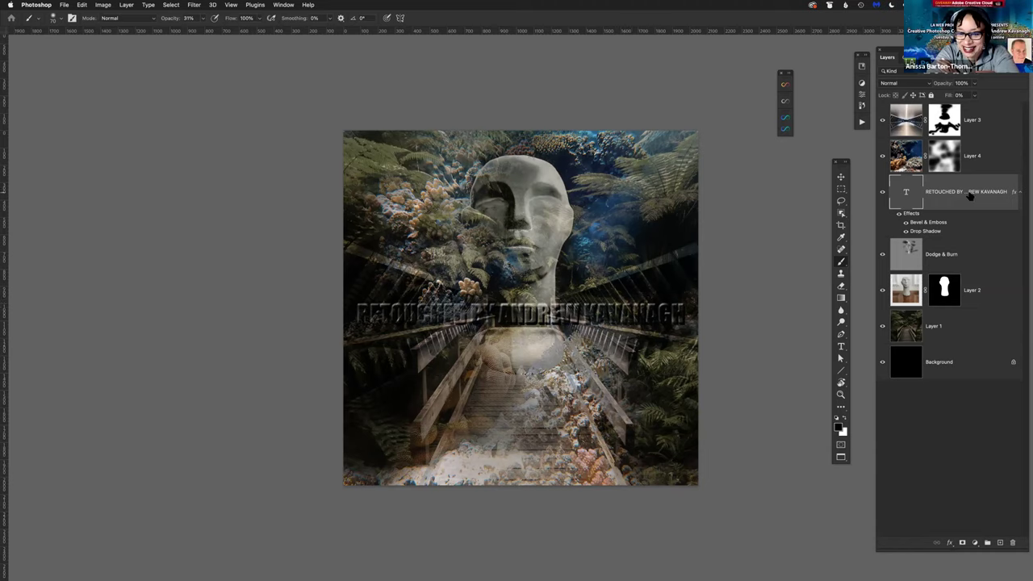
key(Delete)
mouse_move(992, 192)
mouse_down()
mouse_move(1001, 491)
mouse_move(985, 257)
mouse_up()
Step: Bring up the Actions panel with its list of recorded actions
click(861, 122)
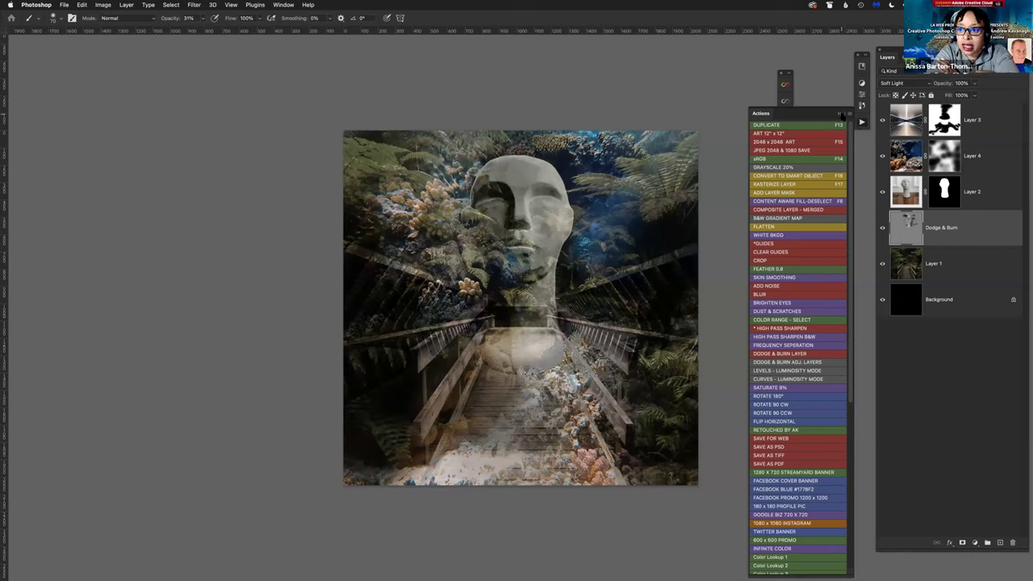
Step: Close the Actions list, zoom in, and toggle Dodge & Burn off and on to compare its effect
click(956, 228)
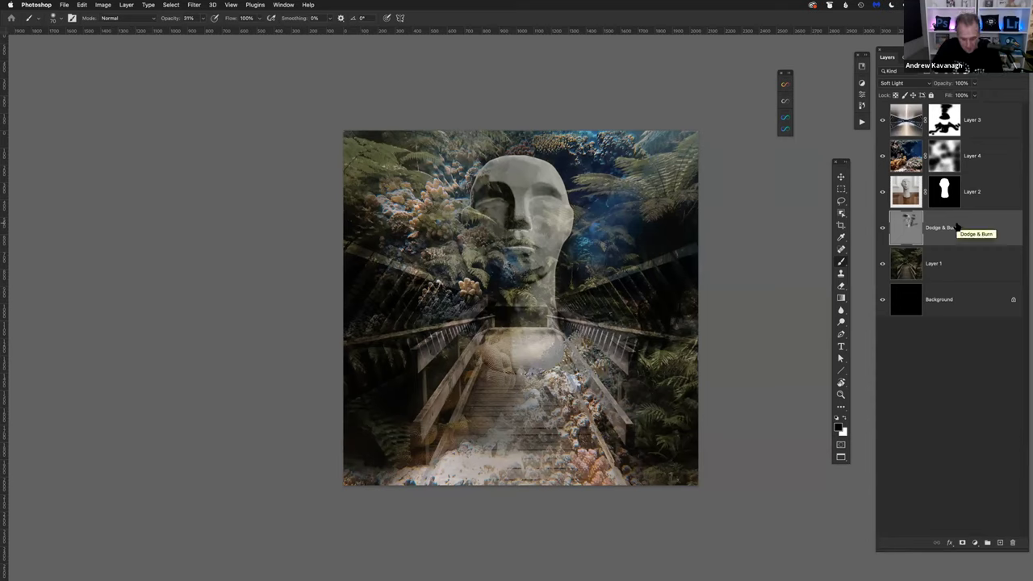
key(ctrl+plus)
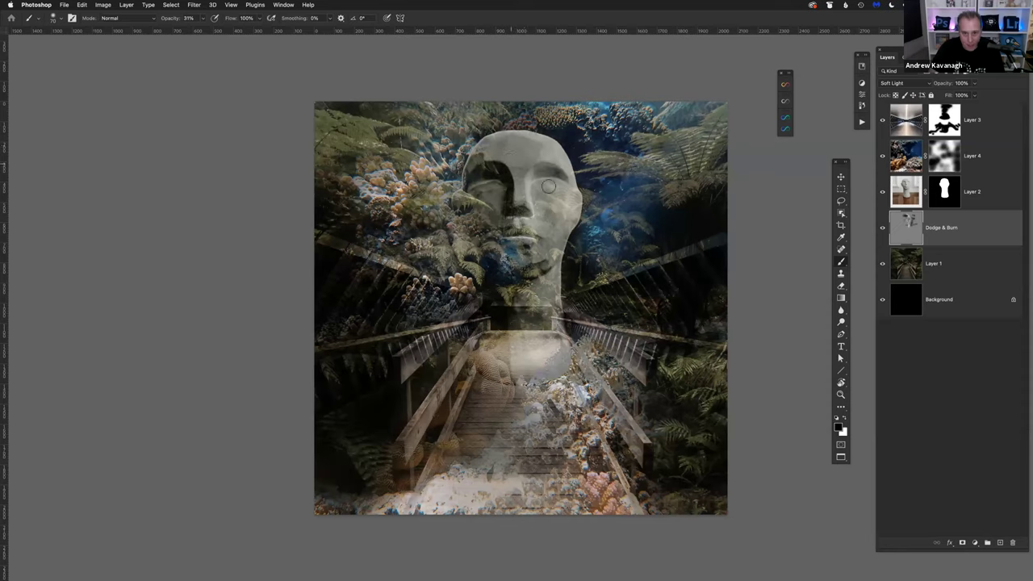
click(882, 230)
click(882, 229)
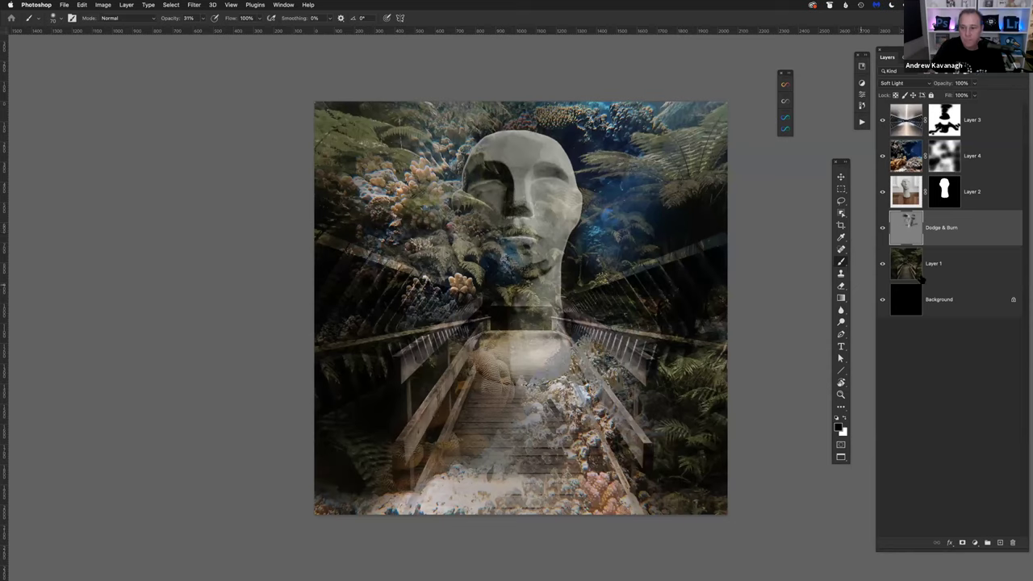
key(v)
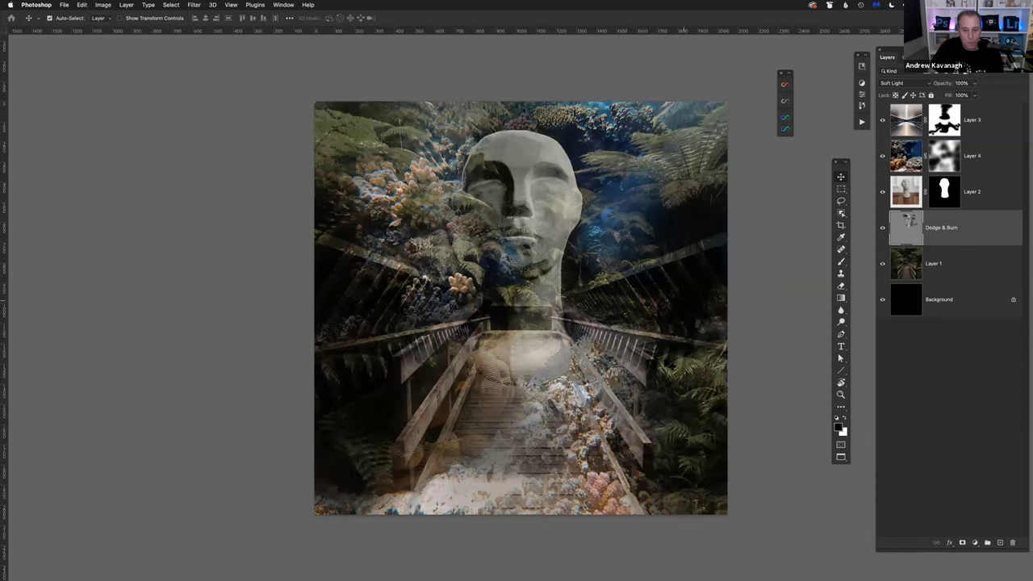
scroll(521, 306, right, 1)
key(b)
click(63, 5)
key(Escape)
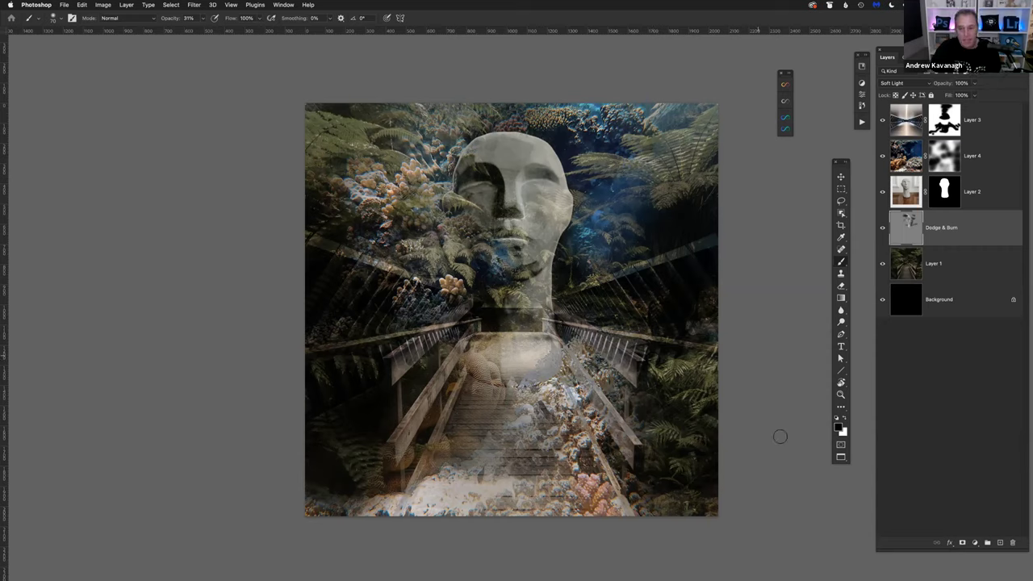
Step: Choose the Object Selection tool from the selection tools group
click(842, 214)
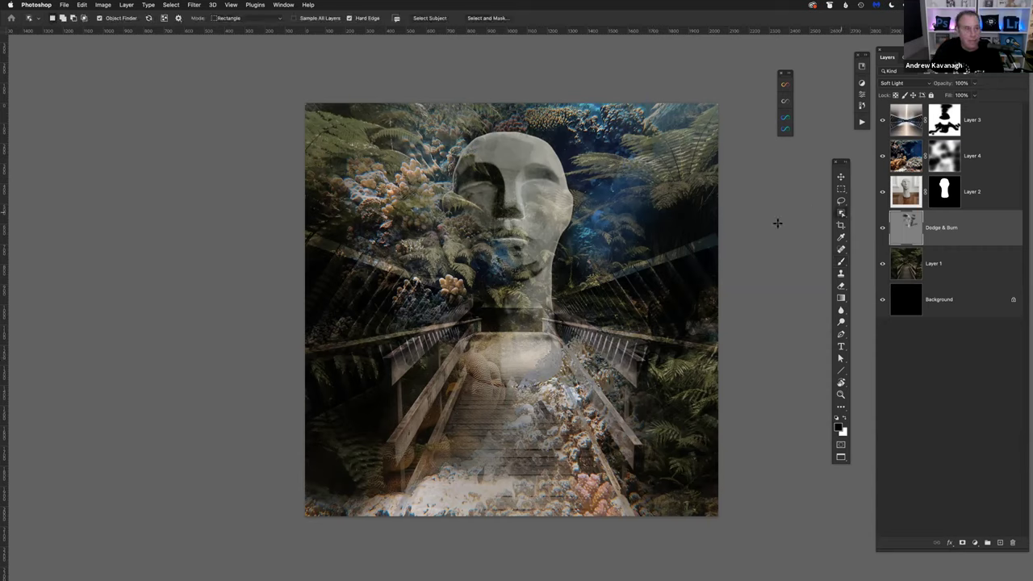
click(841, 214)
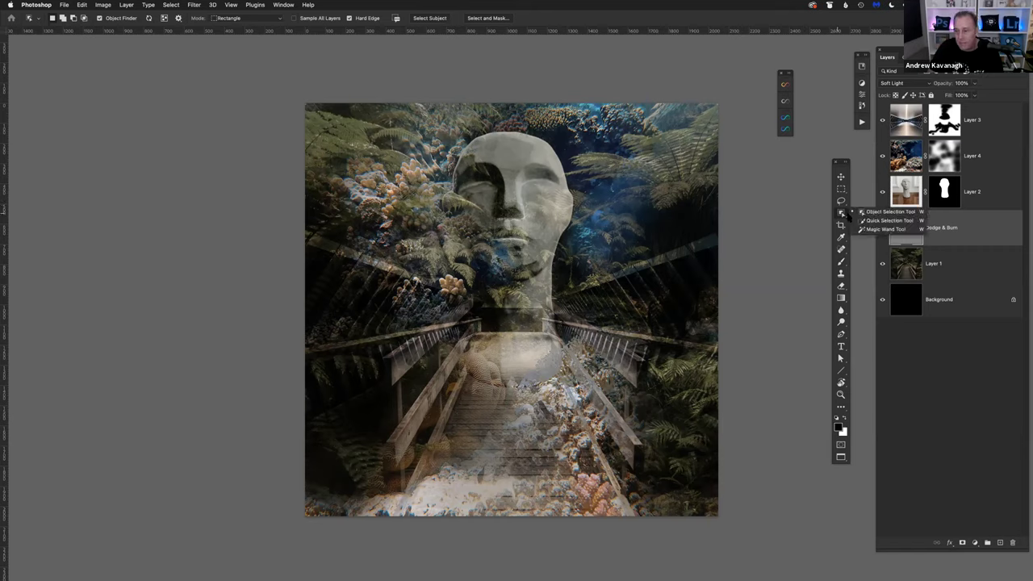
click(747, 213)
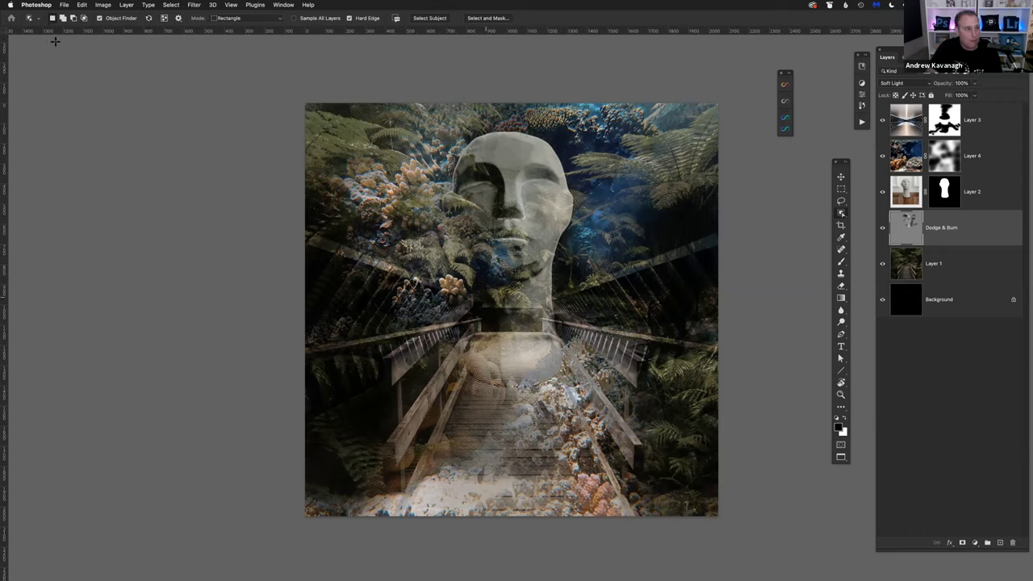
Step: Browse the File menu's recent files, then zoom the Art.psd composite to fill the window
click(64, 5)
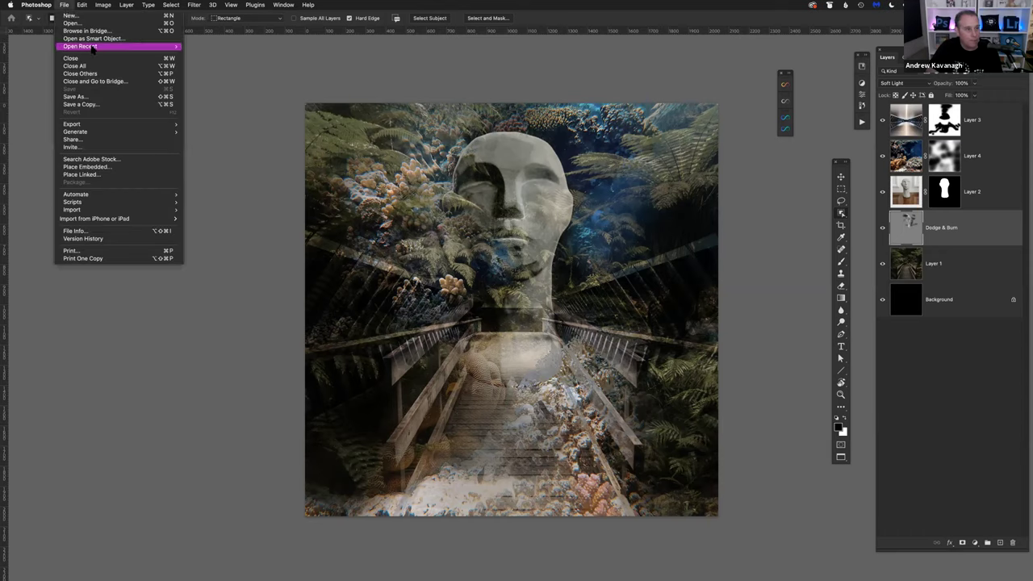
mouse_move(161, 48)
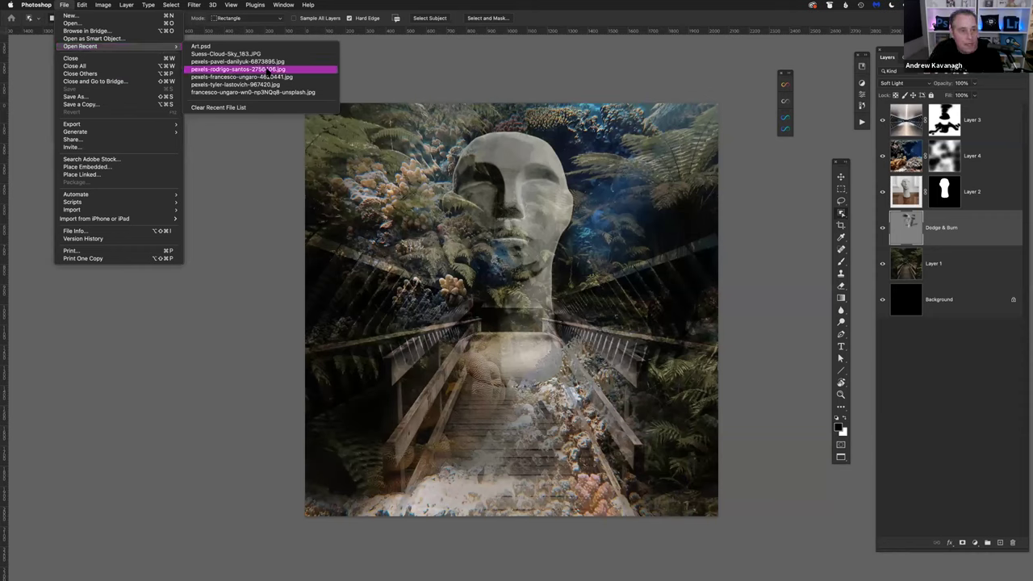
click(264, 71)
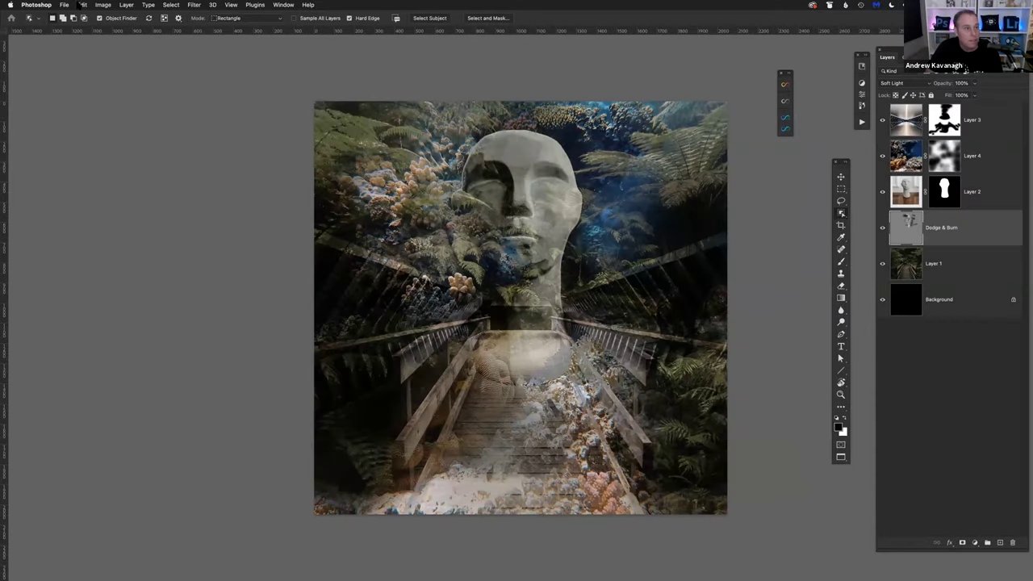
click(64, 5)
mouse_move(81, 5)
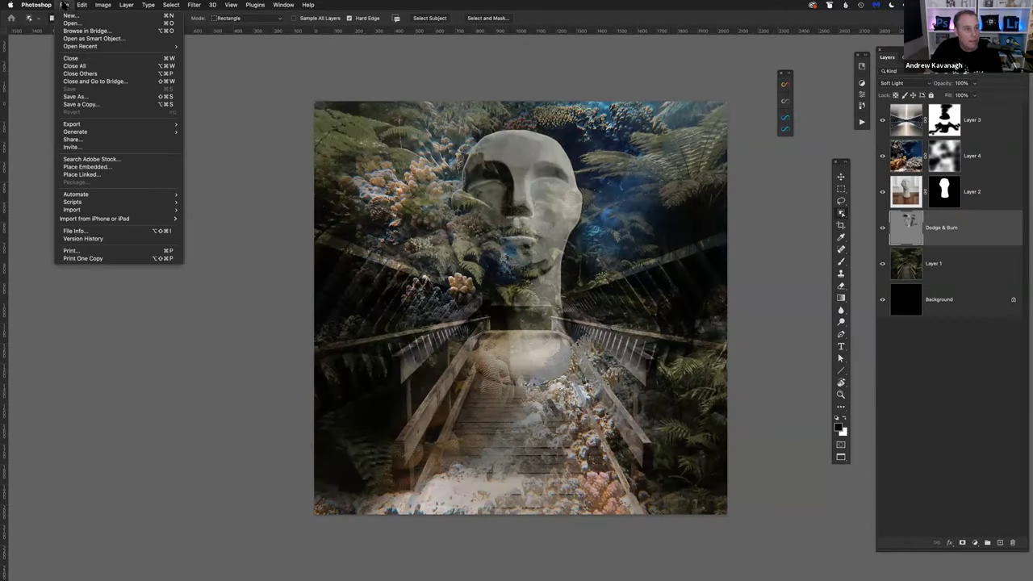
mouse_move(79, 47)
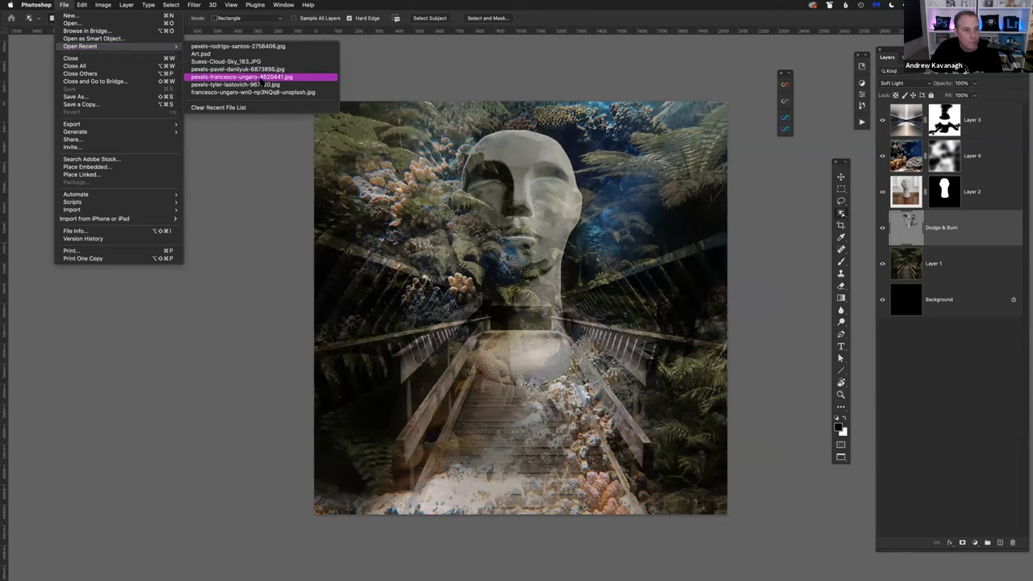
key(Escape)
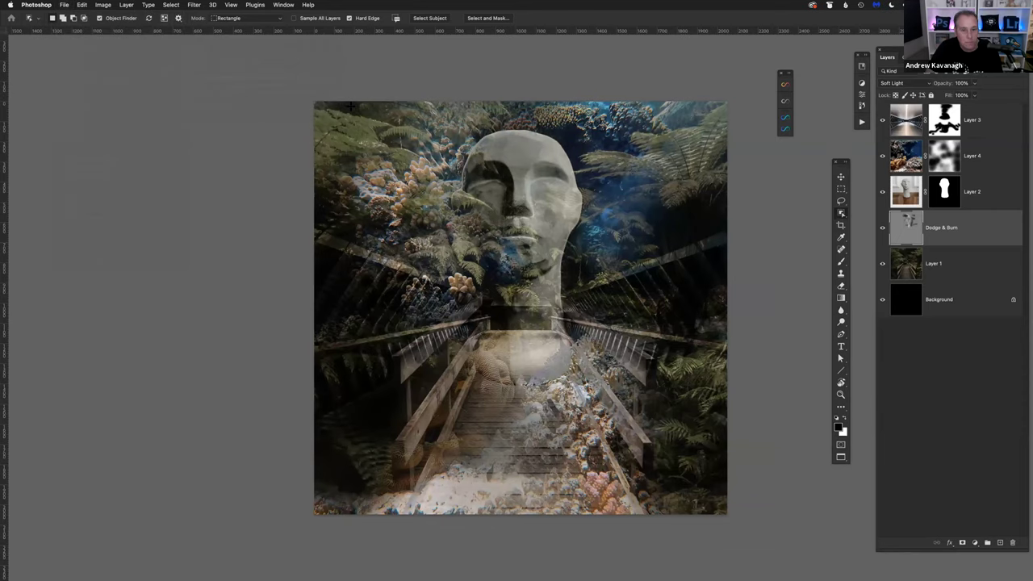
key(super+plus)
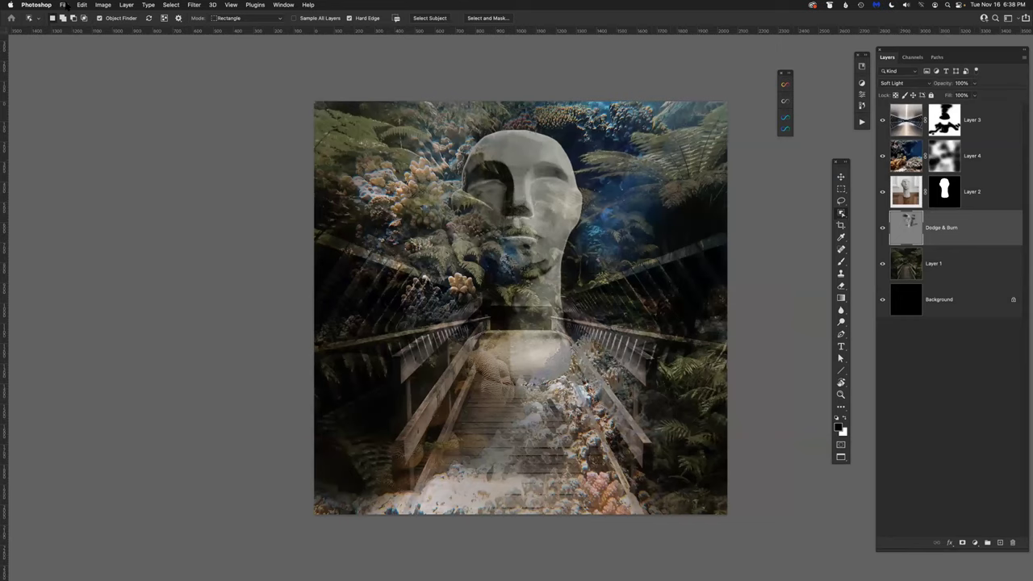
Step: Open the recent francesco-ungaro coral reef photo and switch to floating document windows
click(64, 5)
mouse_move(115, 48)
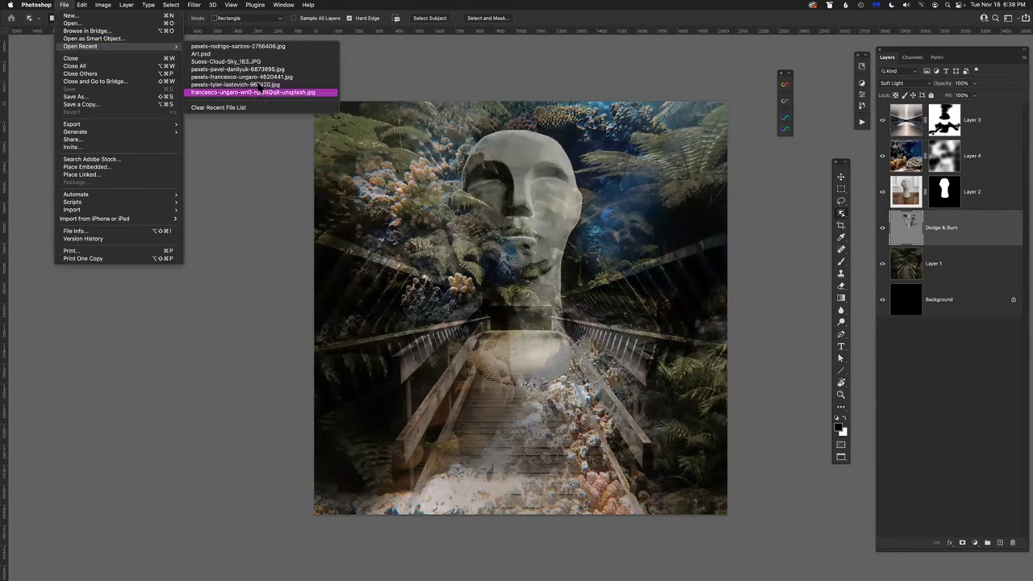
click(258, 84)
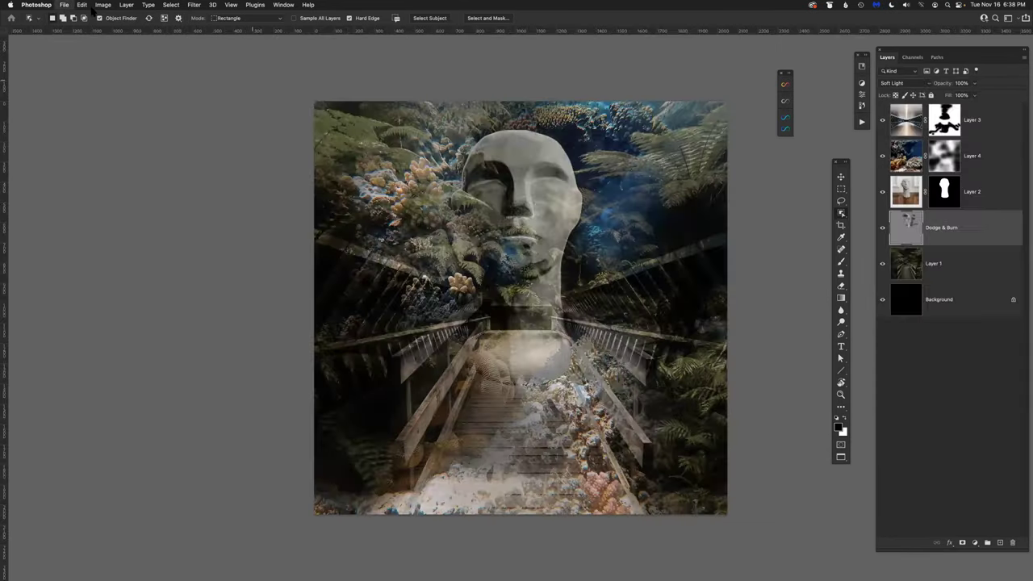
click(65, 5)
mouse_move(103, 48)
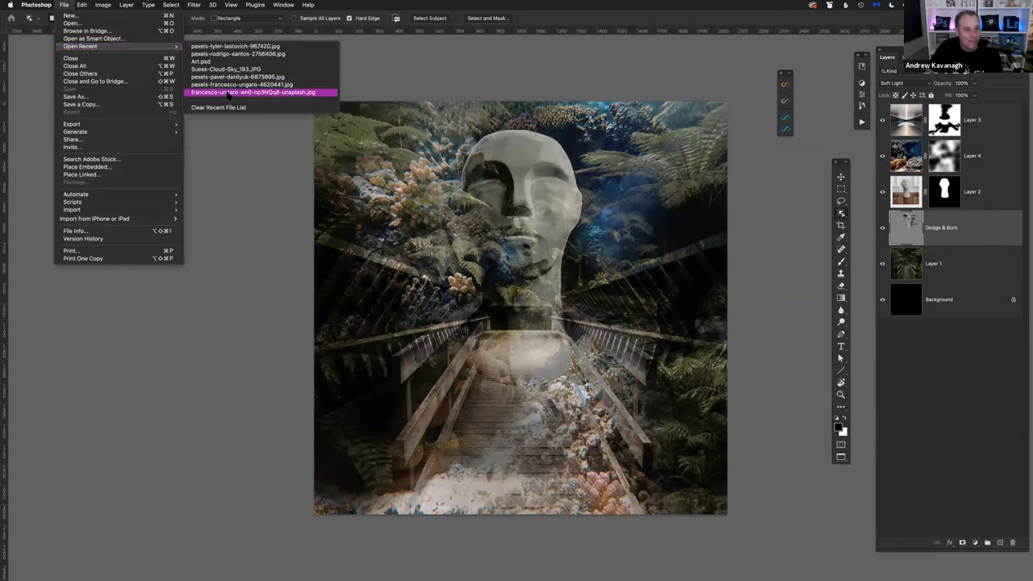
click(229, 94)
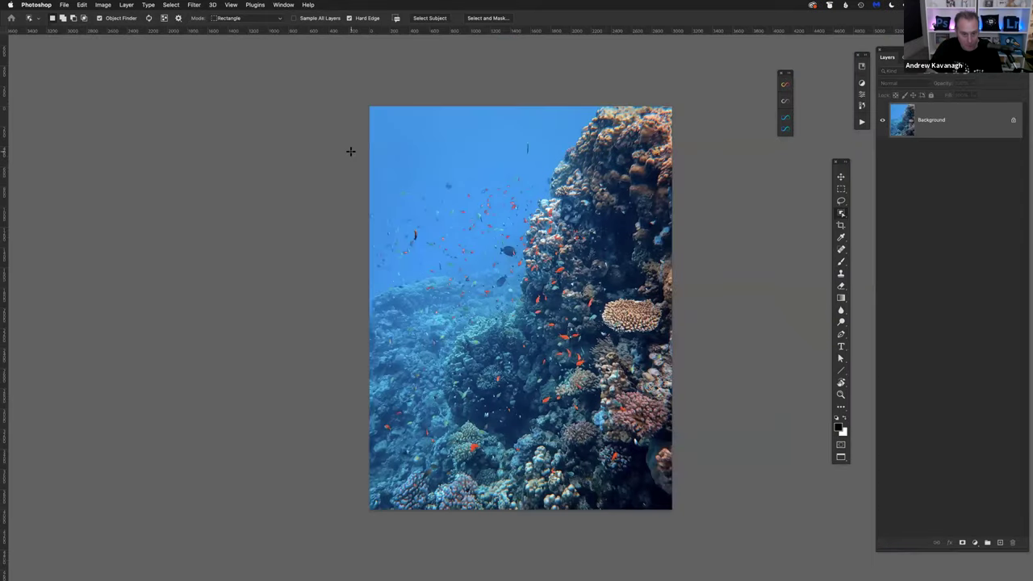
key(f)
key(f)
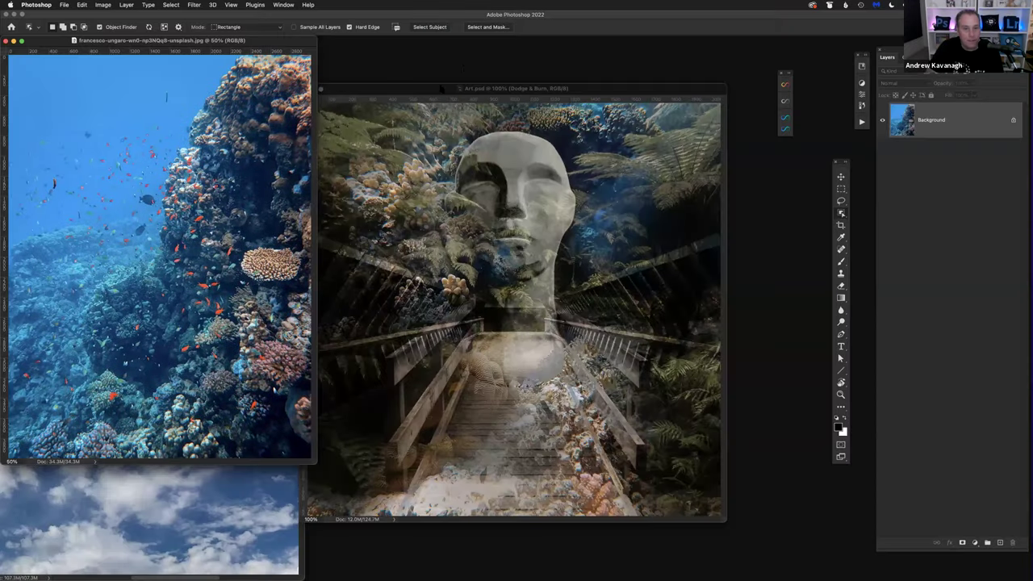
Step: Duplicate the composite's Layer 2 into a new document
drag(515, 75, 512, 72)
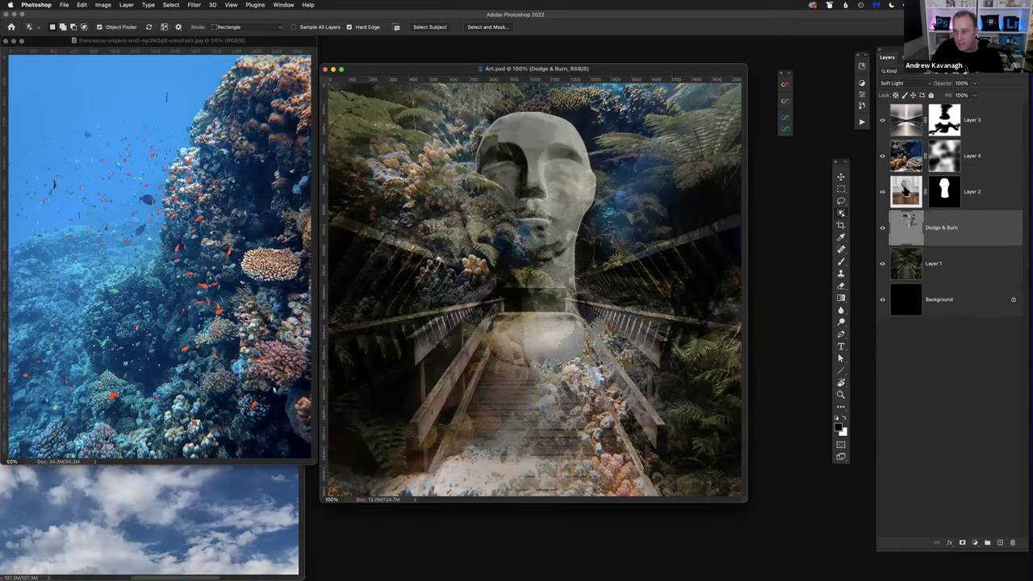
click(907, 193)
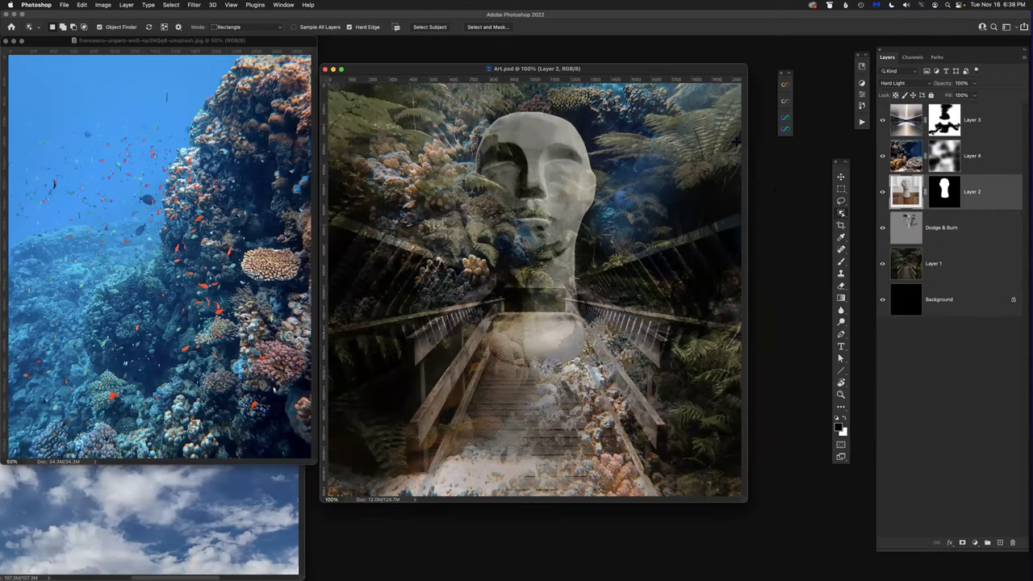
drag(571, 70, 544, 75)
right_click(907, 196)
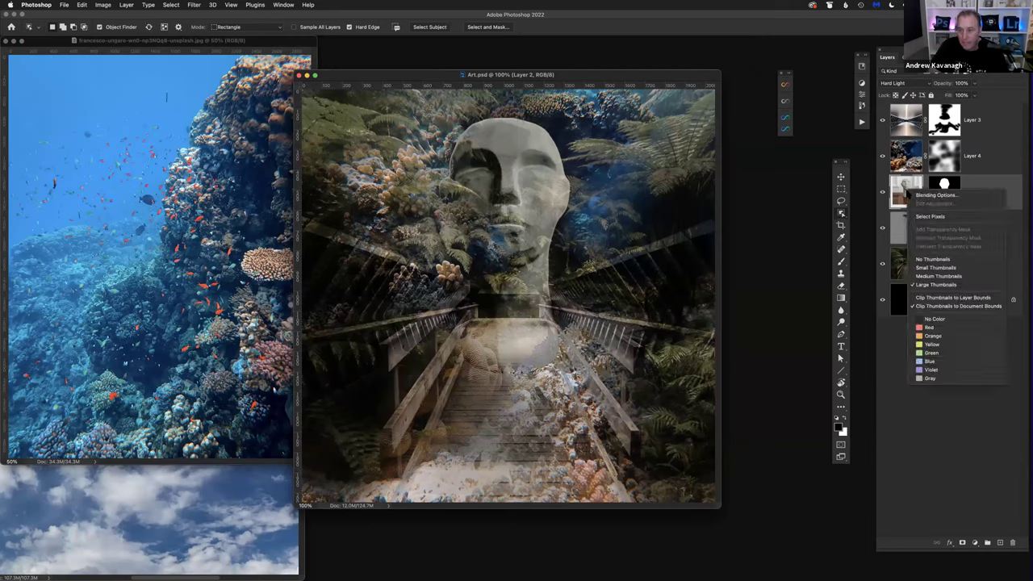
click(990, 186)
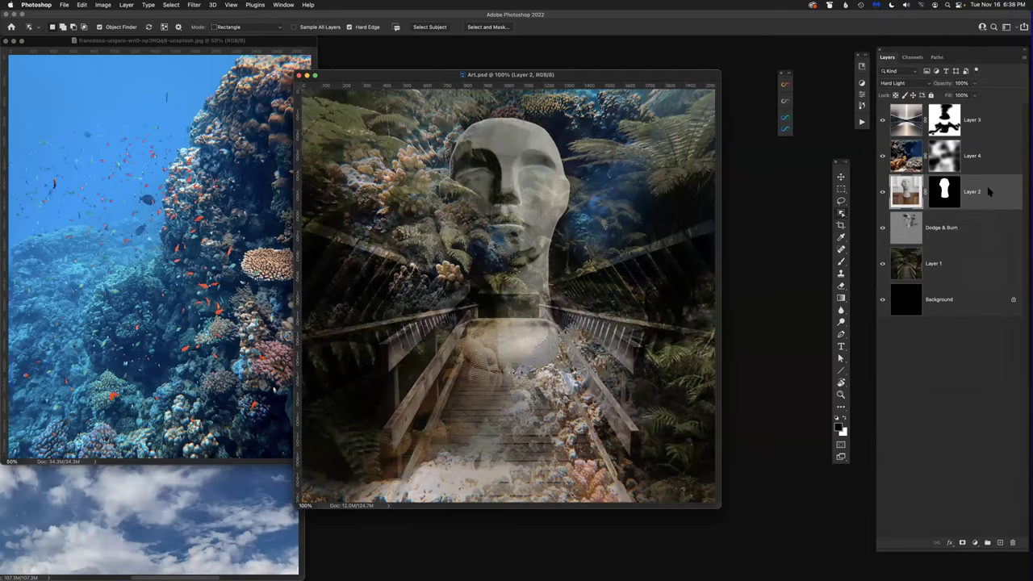
right_click(989, 191)
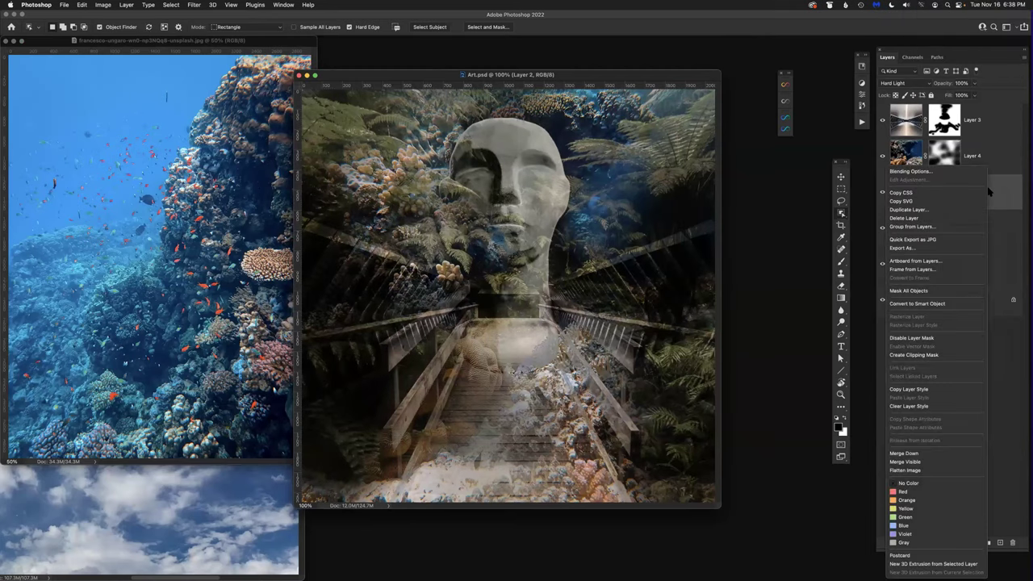
click(928, 209)
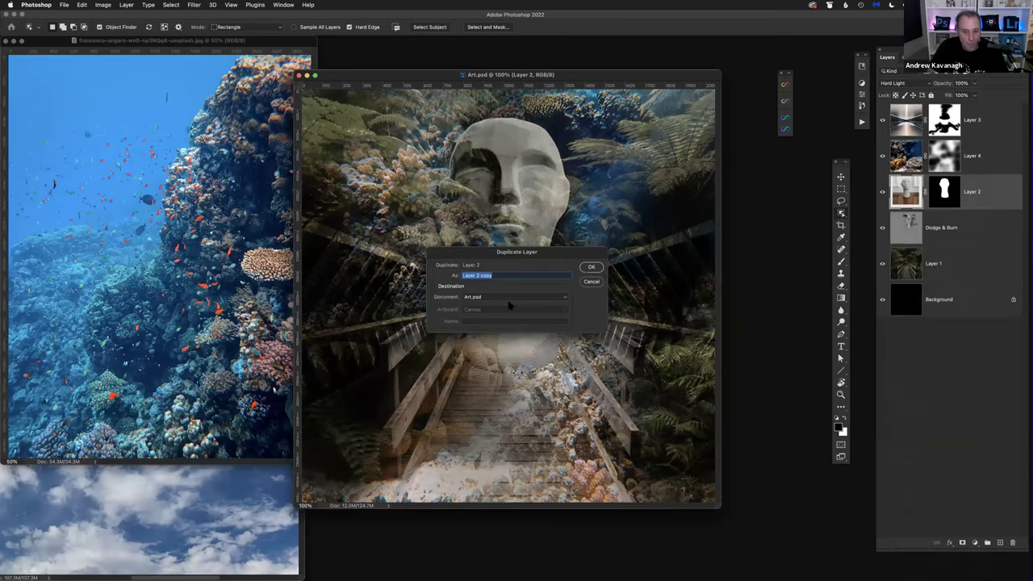
click(500, 300)
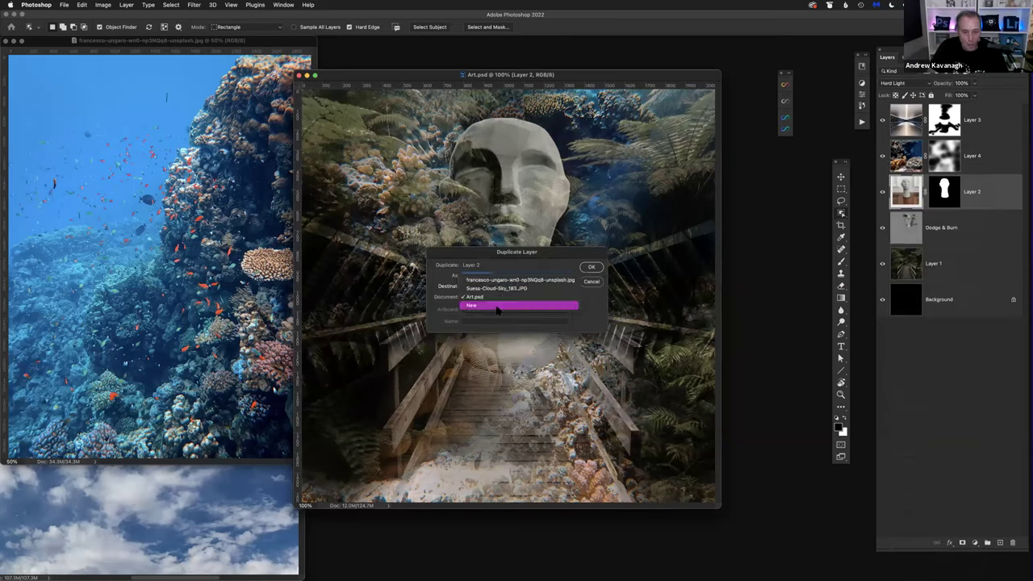
click(496, 307)
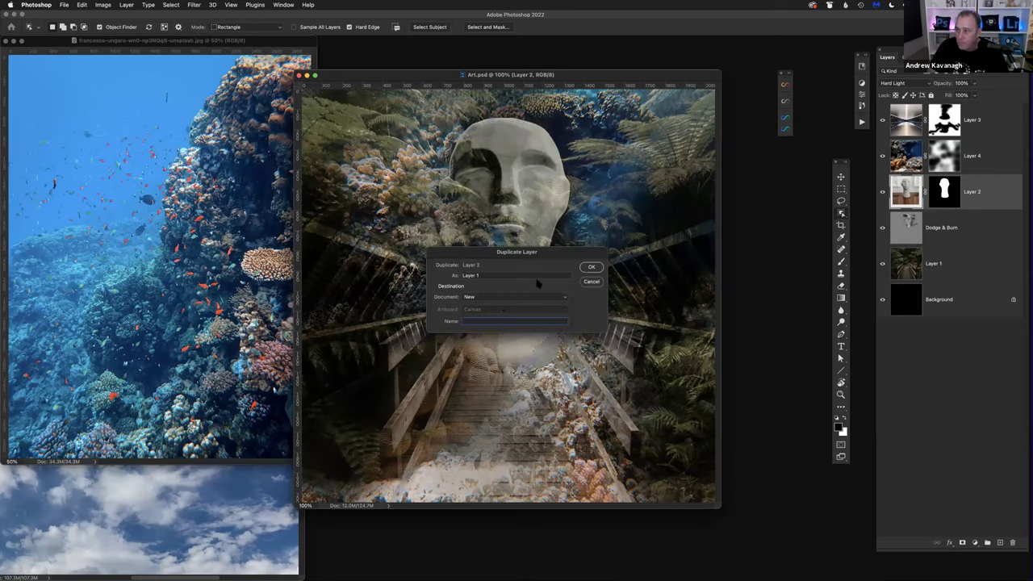
click(591, 267)
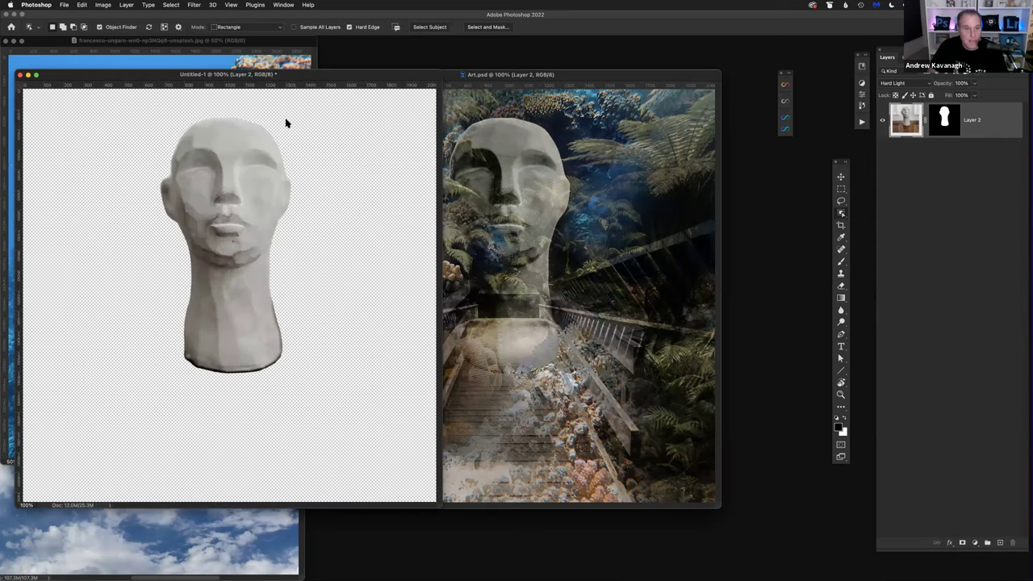
Step: Delete the head layer's mask without applying it and switch to full-screen view
drag(325, 74, 565, 72)
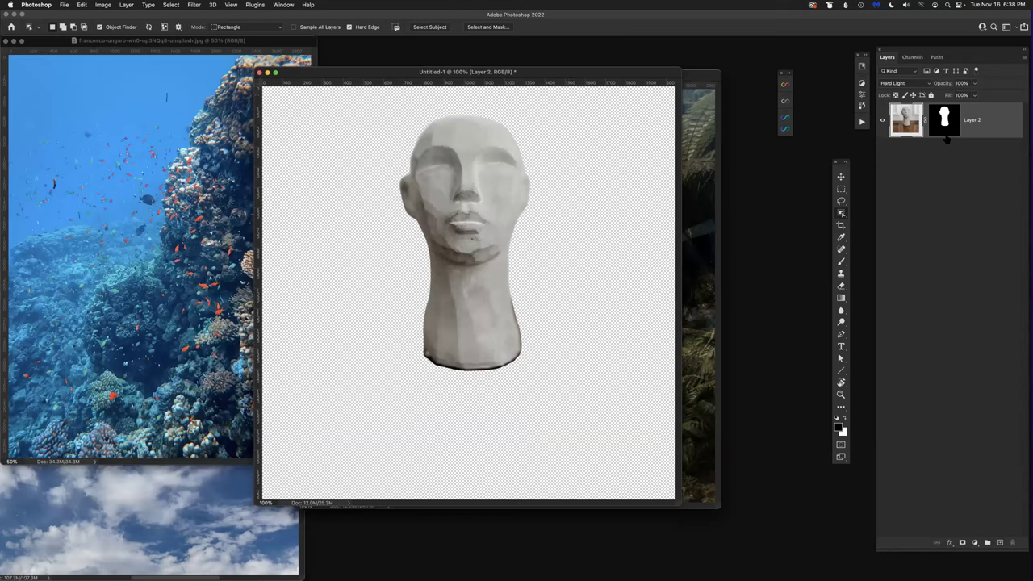
click(944, 120)
drag(946, 119, 1013, 542)
click(505, 203)
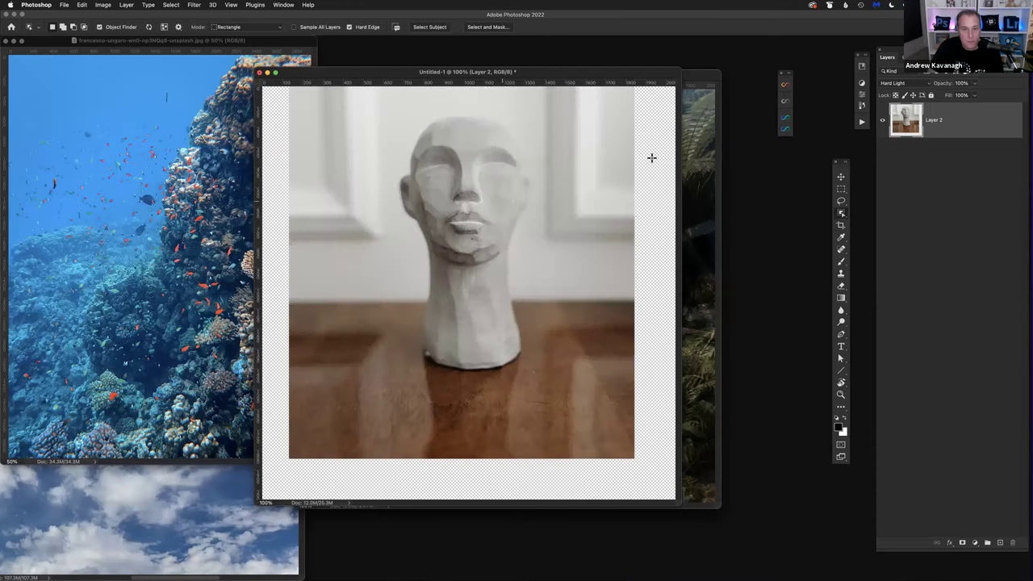
drag(439, 92, 459, 145)
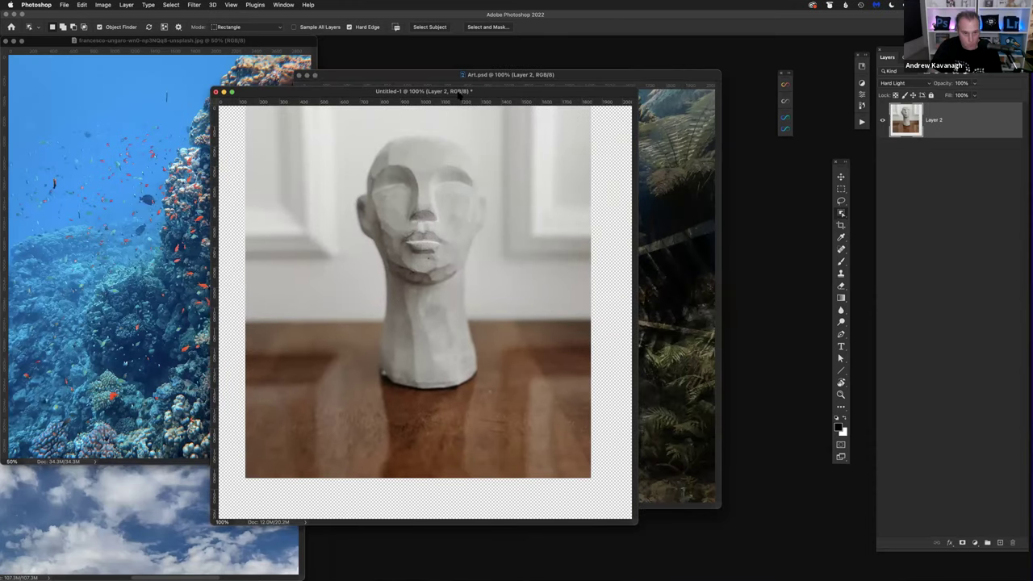
key(f)
drag(592, 266, 570, 217)
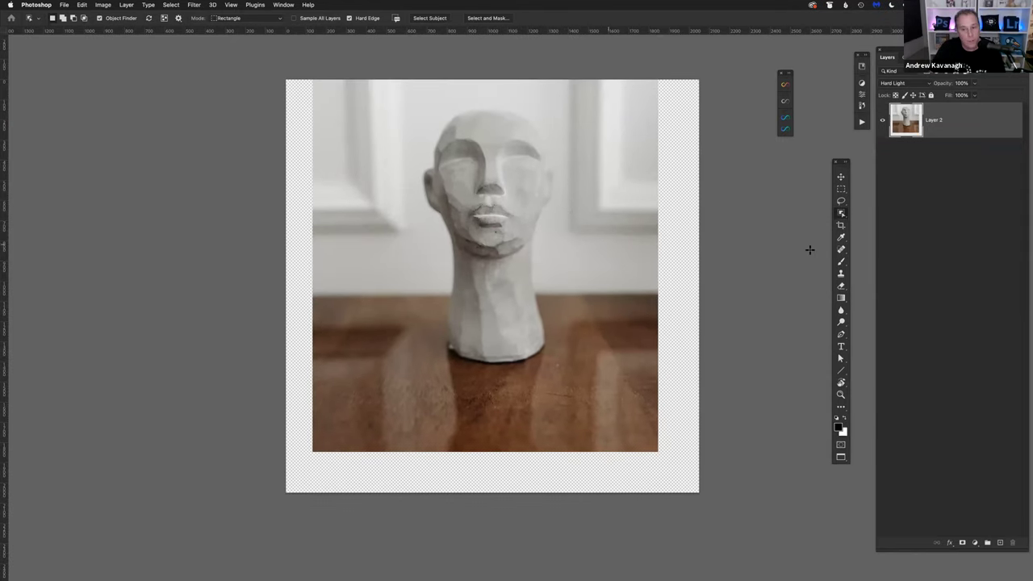
Step: Paint a Quick Selection over the statue's forehead, nose, top of head and right side
click(842, 213)
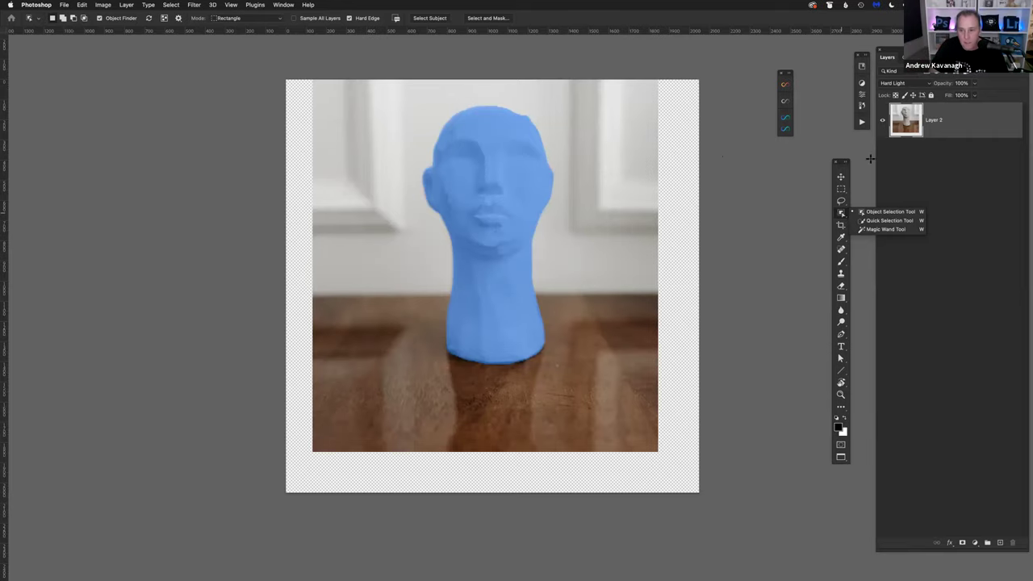
click(891, 220)
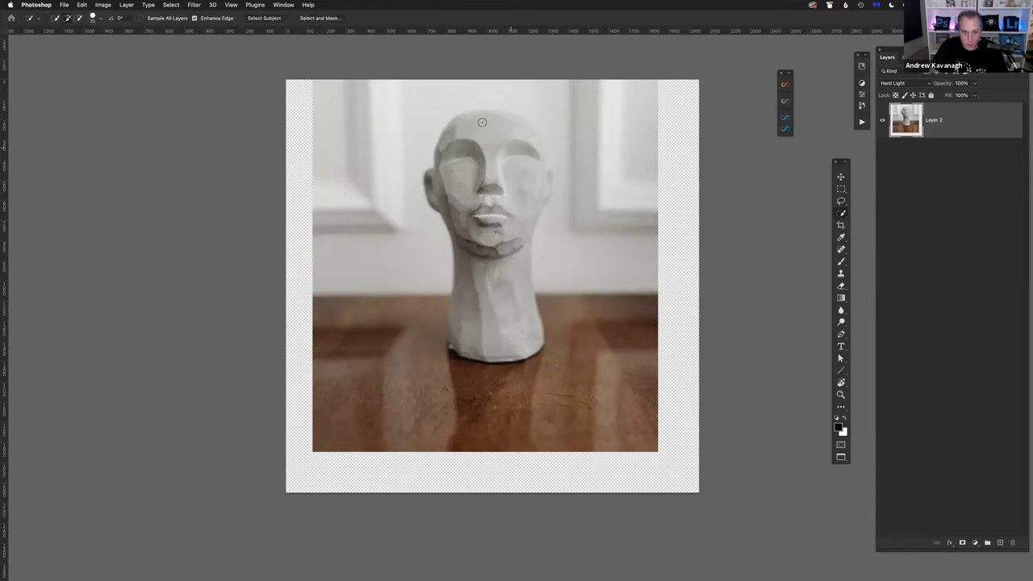
mouse_move(481, 124)
mouse_down()
mouse_move(494, 210)
mouse_move(486, 212)
mouse_move(484, 123)
mouse_move(524, 185)
mouse_move(497, 114)
mouse_move(519, 127)
mouse_move(536, 159)
mouse_move(521, 218)
mouse_move(537, 202)
mouse_move(490, 269)
mouse_move(483, 200)
mouse_move(465, 222)
mouse_move(481, 298)
mouse_move(489, 268)
mouse_move(487, 328)
mouse_up()
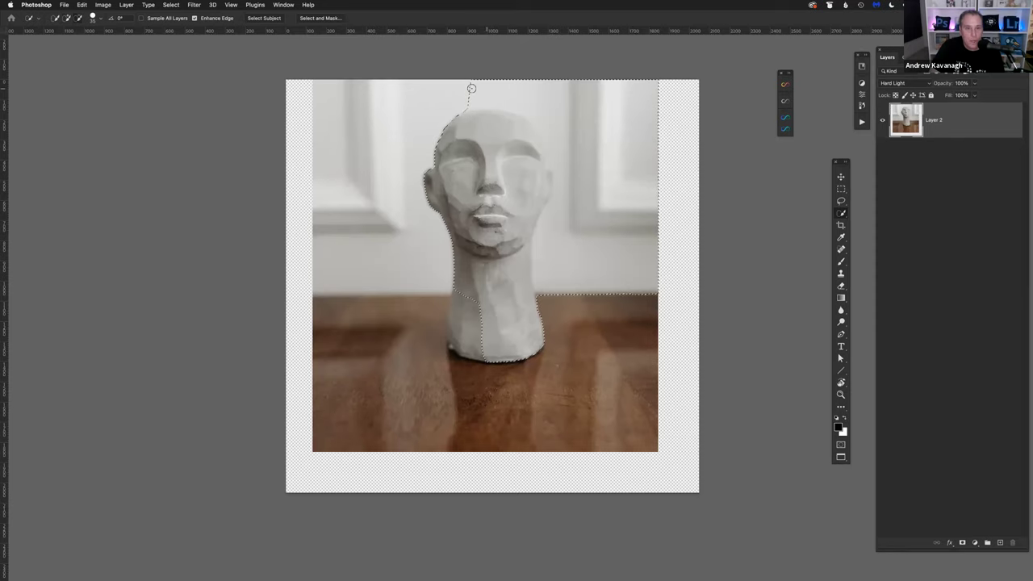
mouse_move(473, 88)
mouse_down()
mouse_move(533, 88)
mouse_move(489, 83)
mouse_move(457, 94)
mouse_move(540, 102)
mouse_move(519, 104)
mouse_move(579, 133)
mouse_move(594, 153)
mouse_move(562, 129)
mouse_up()
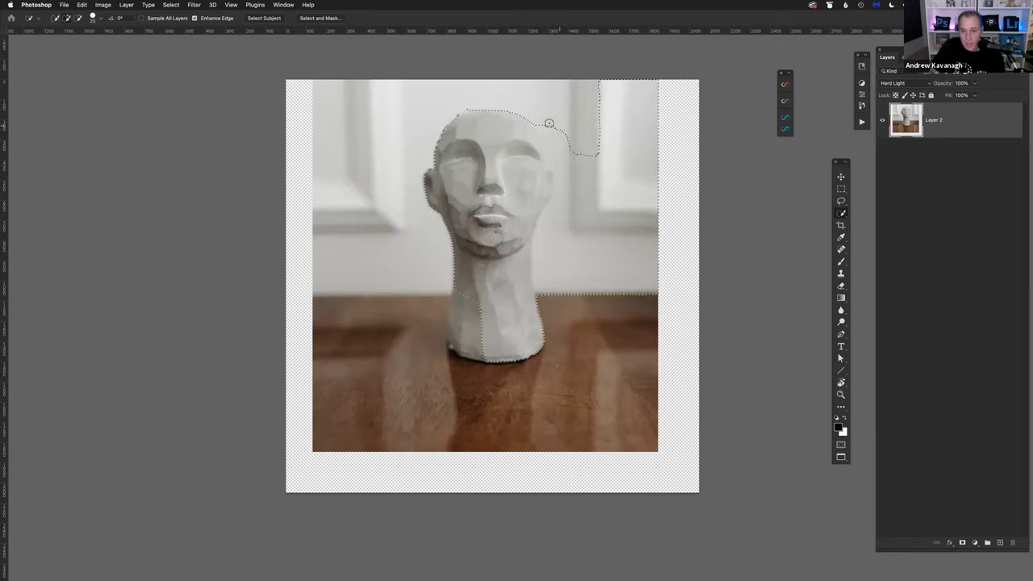
mouse_move(549, 125)
mouse_down()
mouse_move(568, 181)
mouse_move(562, 217)
mouse_move(562, 198)
mouse_move(543, 237)
mouse_move(542, 295)
mouse_move(551, 311)
mouse_move(591, 286)
mouse_move(581, 289)
mouse_move(627, 304)
mouse_move(526, 294)
mouse_up()
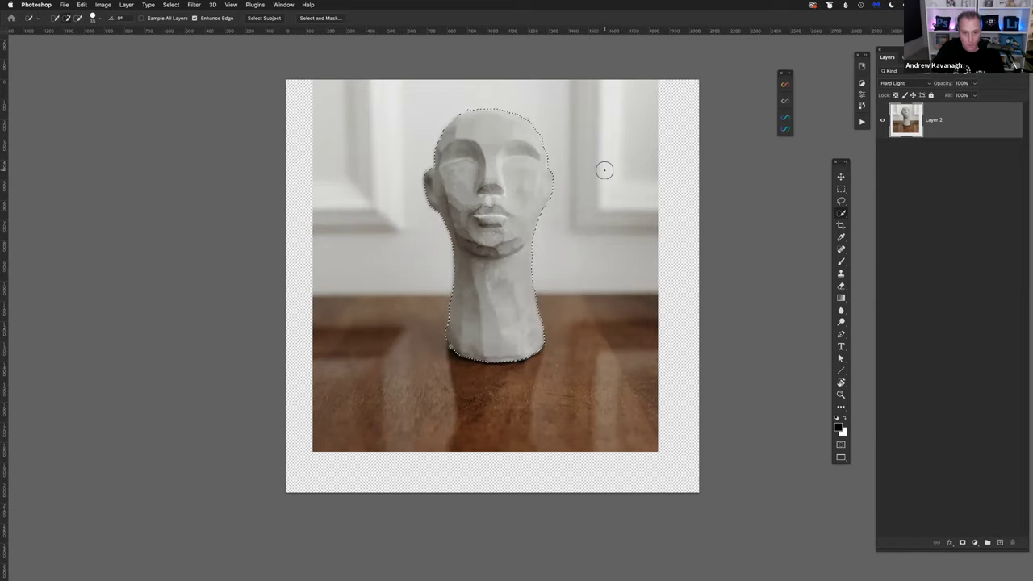
Step: Scroll the view around the head and switch to the freehand Lasso tool
scroll(604, 170, up, 3)
scroll(602, 285, up, 3)
scroll(636, 281, left, 2)
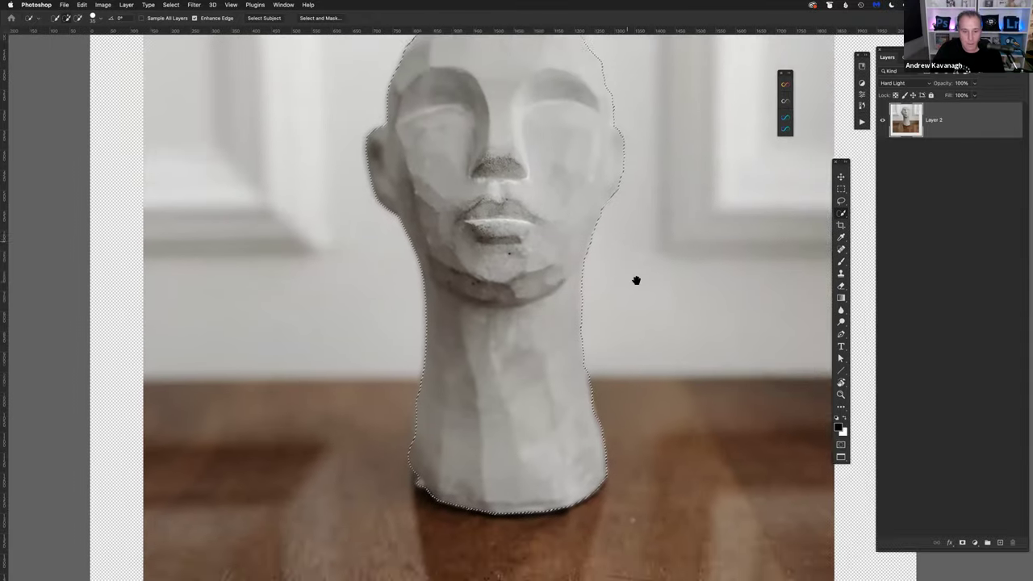
scroll(636, 279, up, 2)
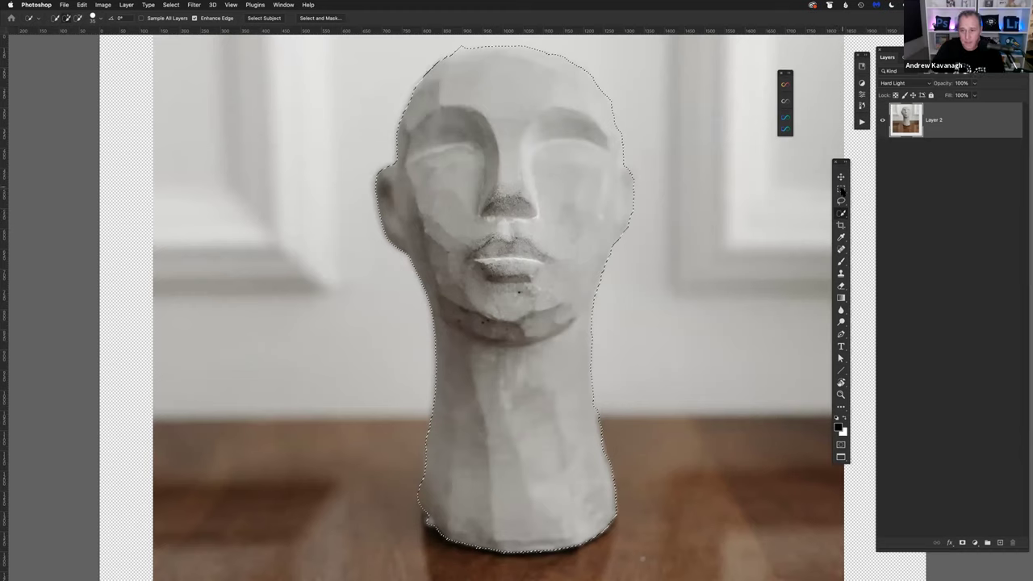
mouse_move(841, 189)
mouse_down()
mouse_move(890, 199)
mouse_move(842, 203)
mouse_move(879, 213)
mouse_move(844, 209)
mouse_move(851, 215)
mouse_move(901, 213)
mouse_move(890, 228)
mouse_move(888, 220)
mouse_up()
click(841, 202)
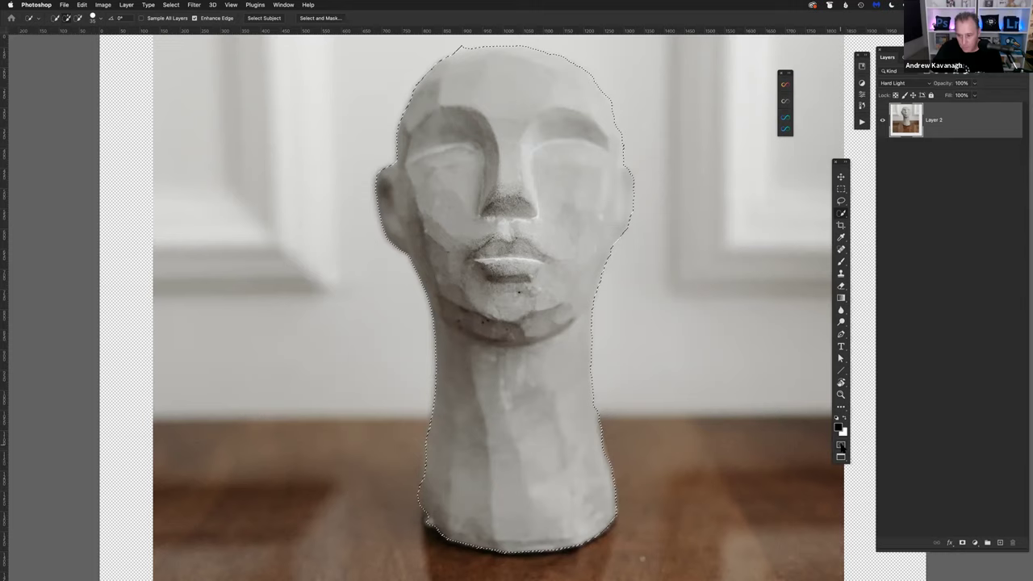
Step: Open the Quick Mask options and try red, then orange, as the overlay colour
double_click(841, 445)
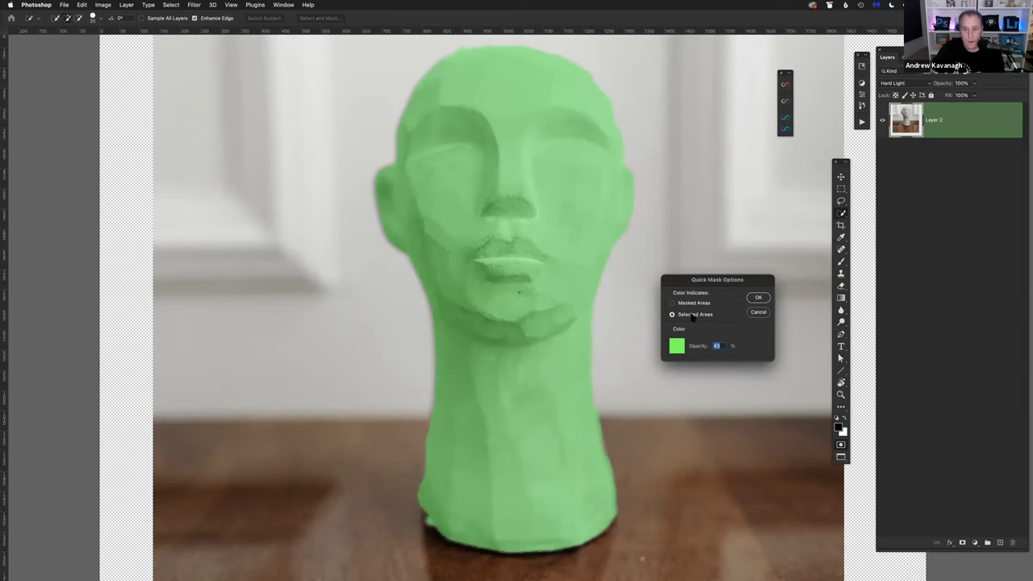
drag(715, 279, 710, 243)
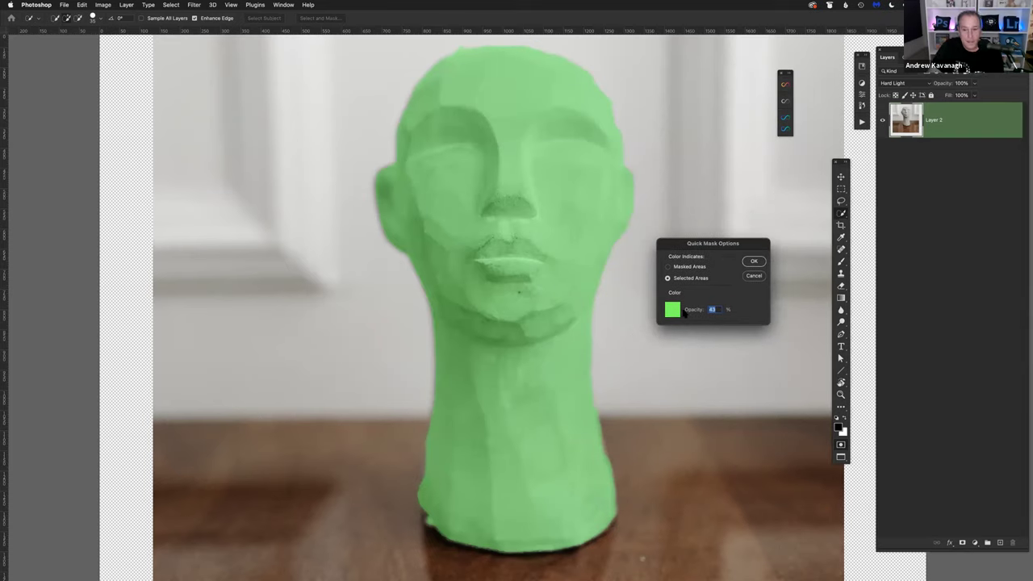
click(674, 310)
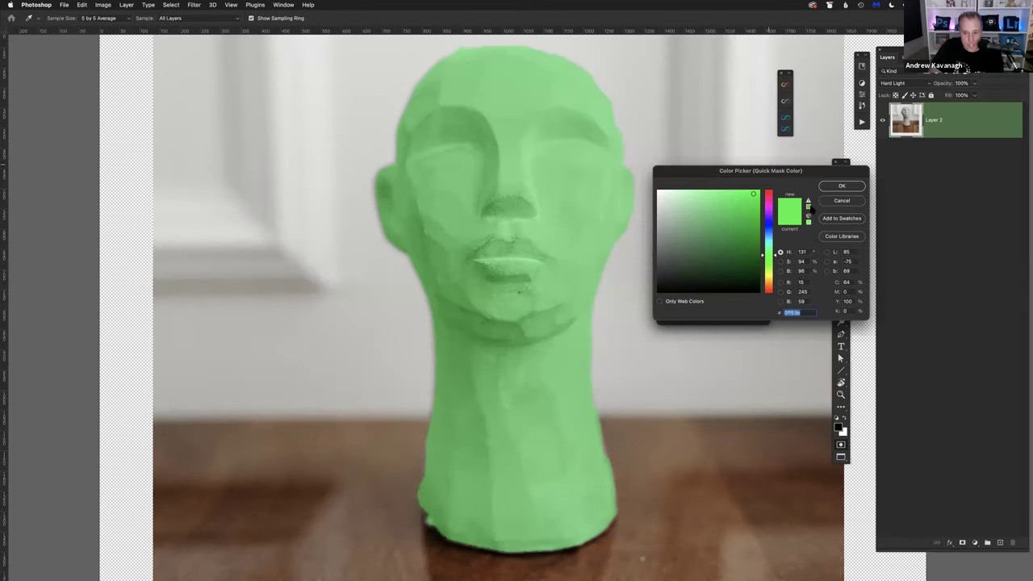
click(769, 195)
click(842, 186)
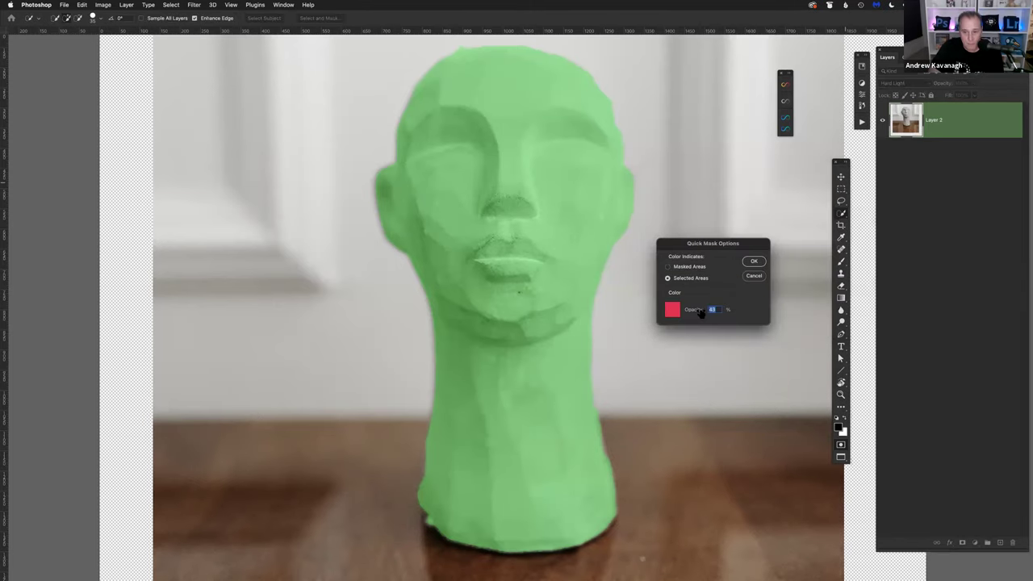
click(673, 310)
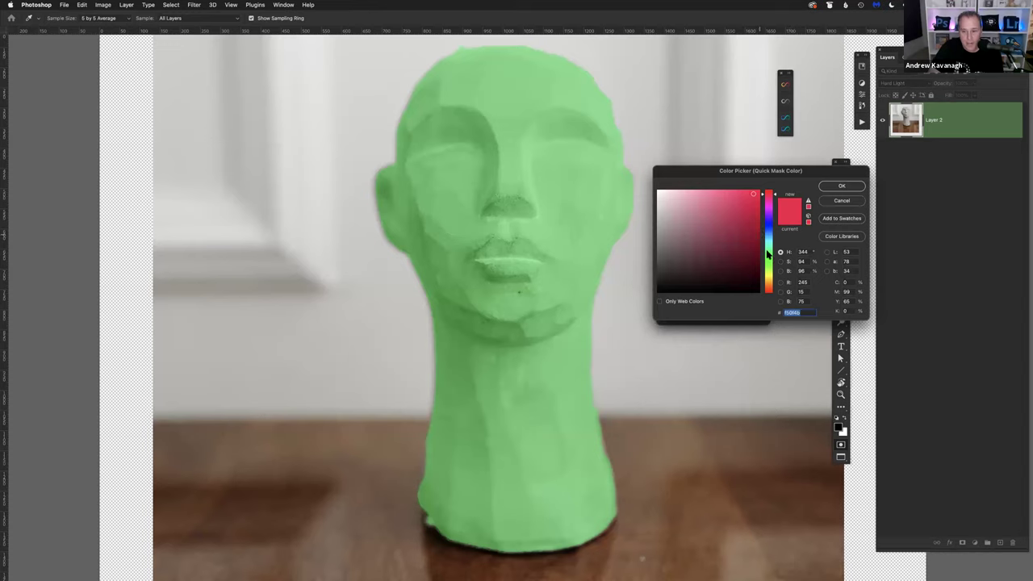
click(769, 254)
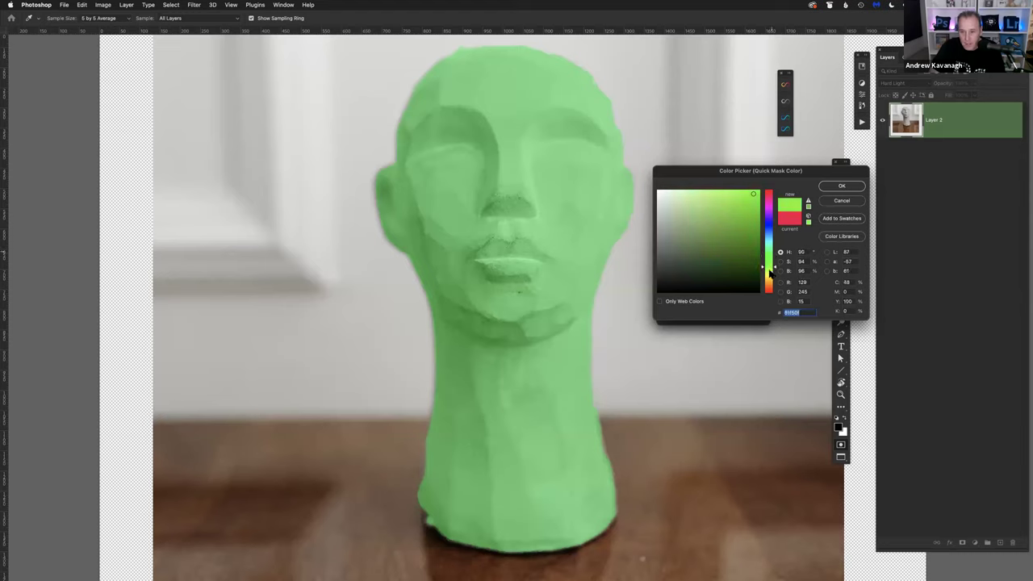
drag(771, 275, 772, 276)
click(769, 281)
drag(738, 214, 742, 209)
click(842, 186)
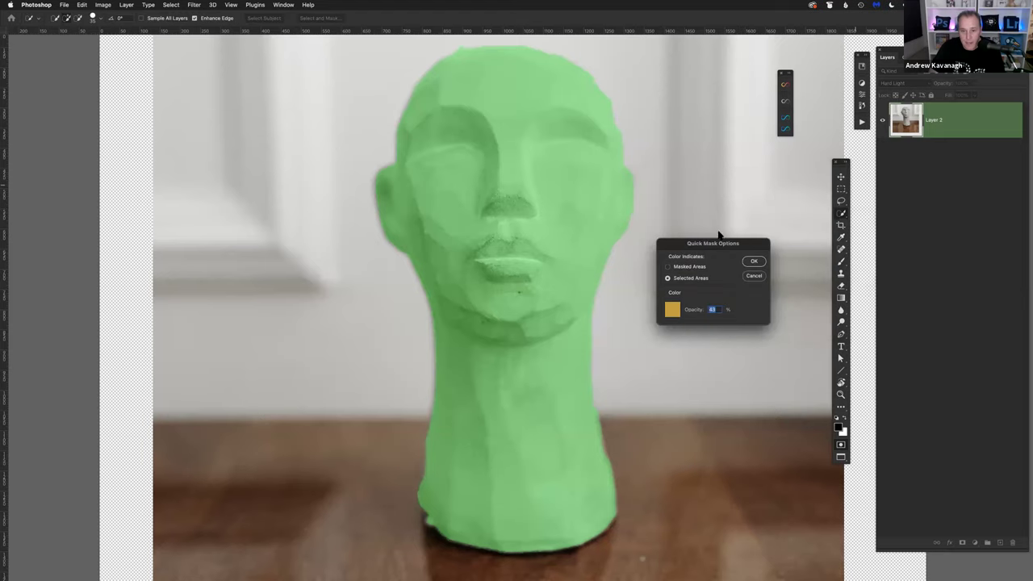
click(752, 264)
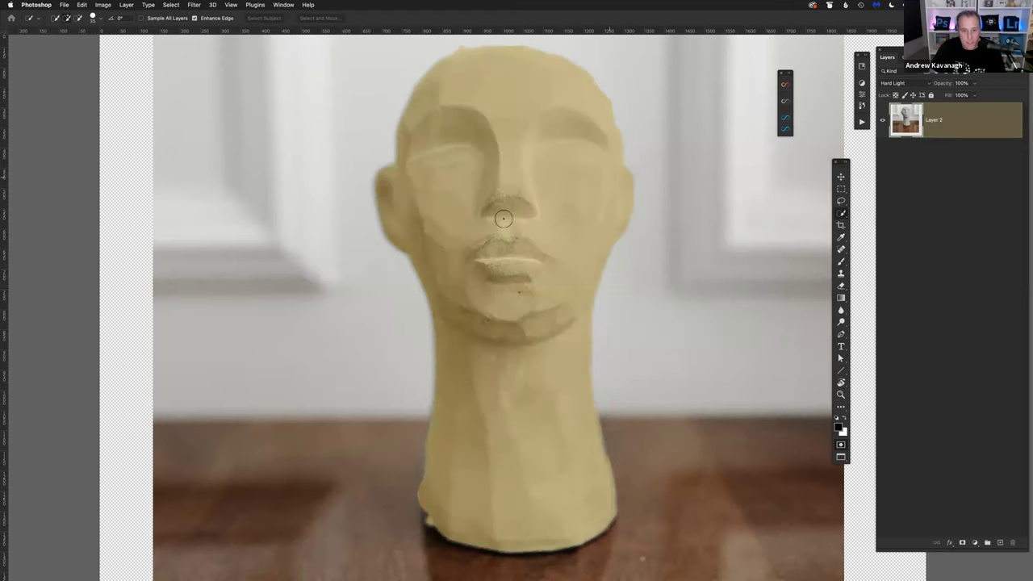
Step: Set the Quick Mask overlay colour to bright green and show the head selection as a mask
key(q)
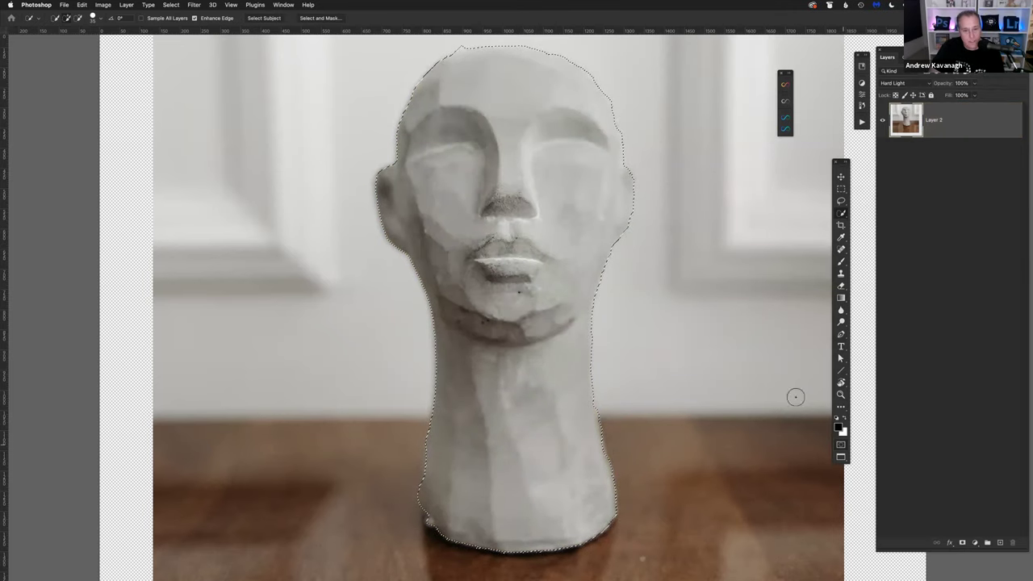
key(q)
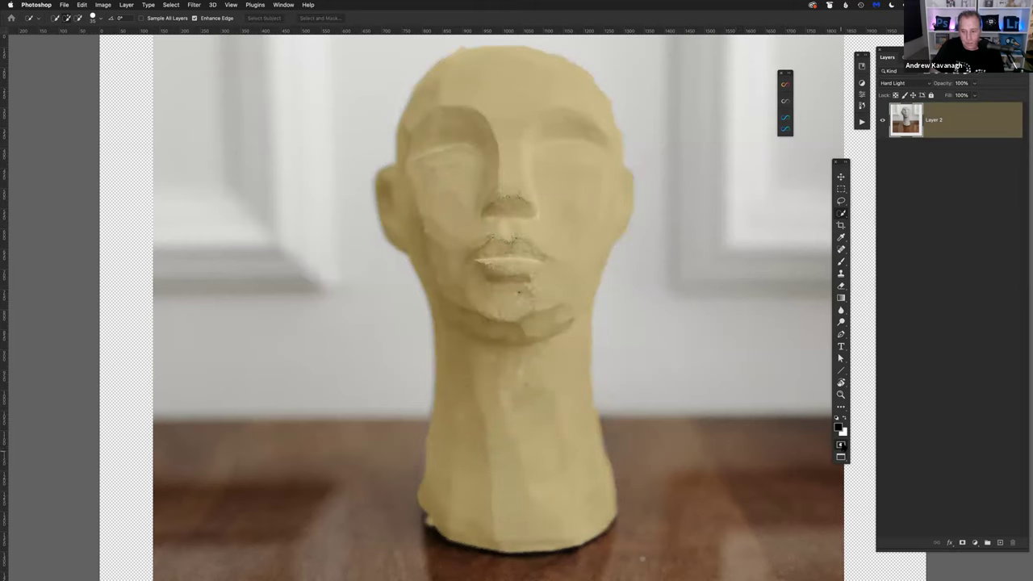
double_click(840, 445)
click(672, 307)
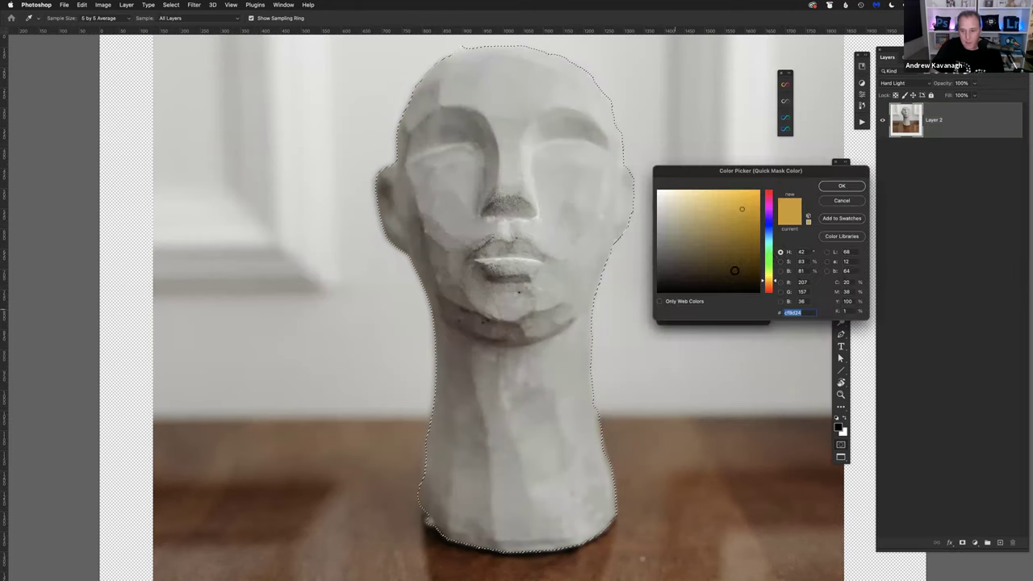
click(769, 259)
click(748, 198)
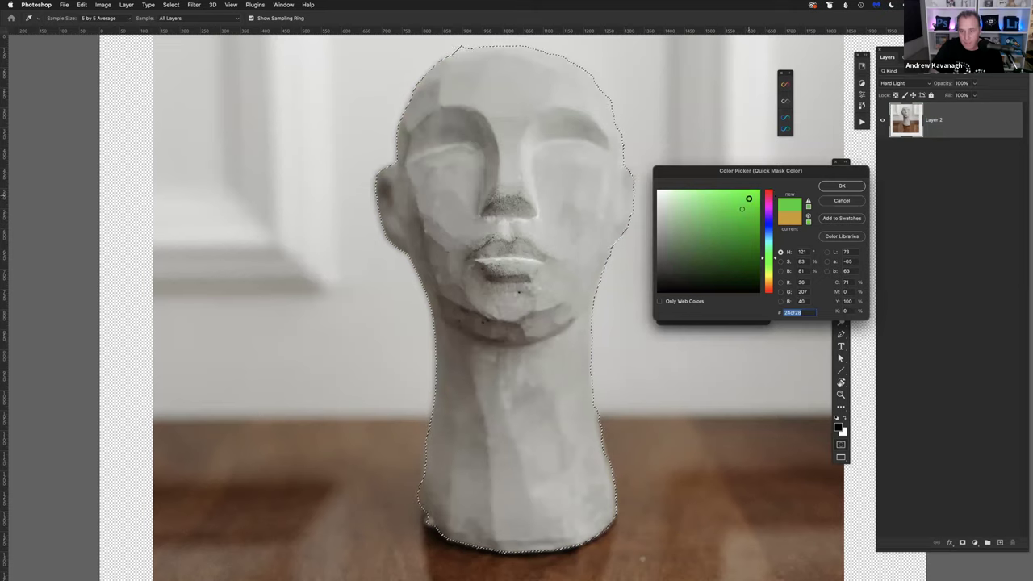
click(839, 186)
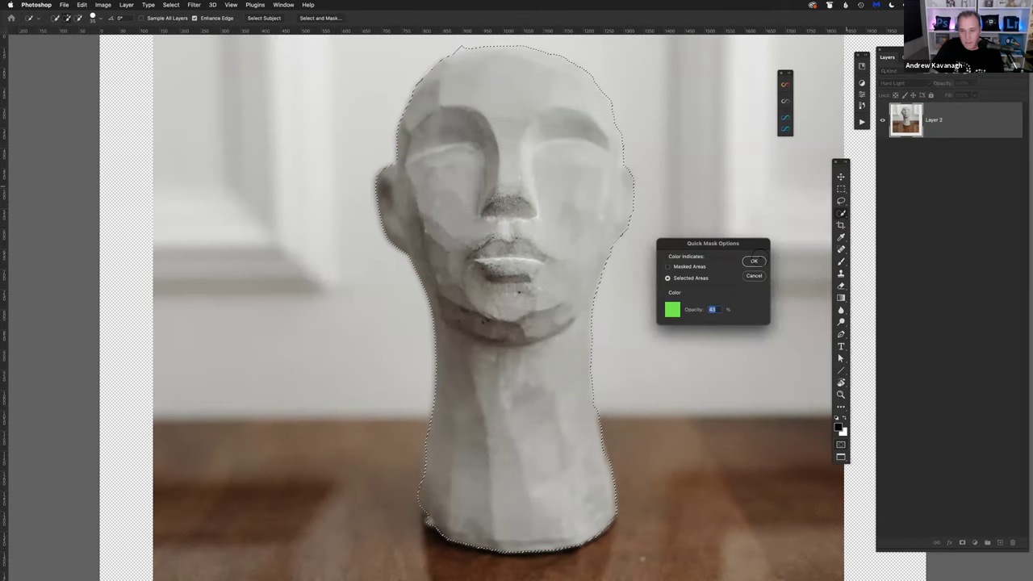
click(754, 261)
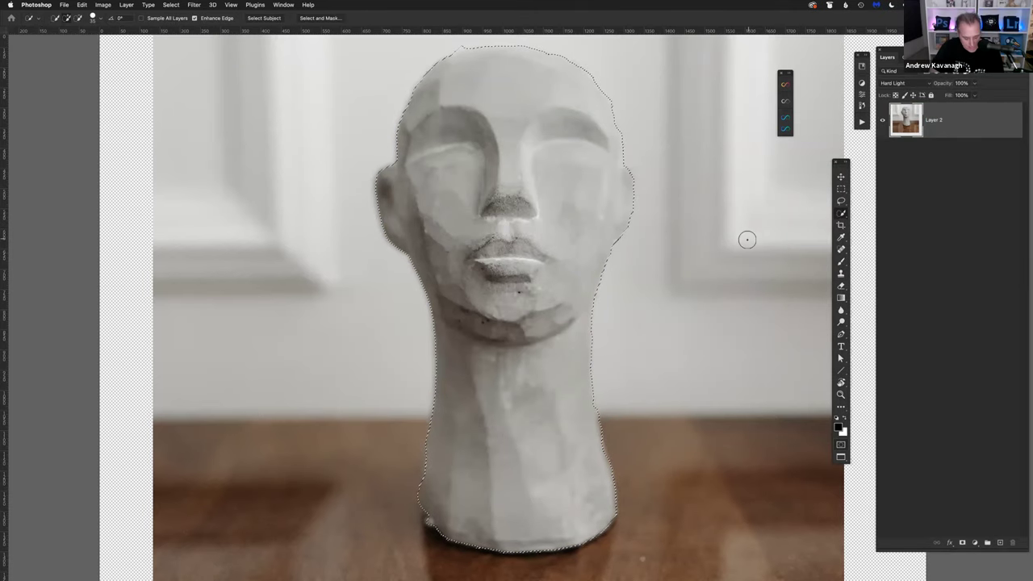
key(q)
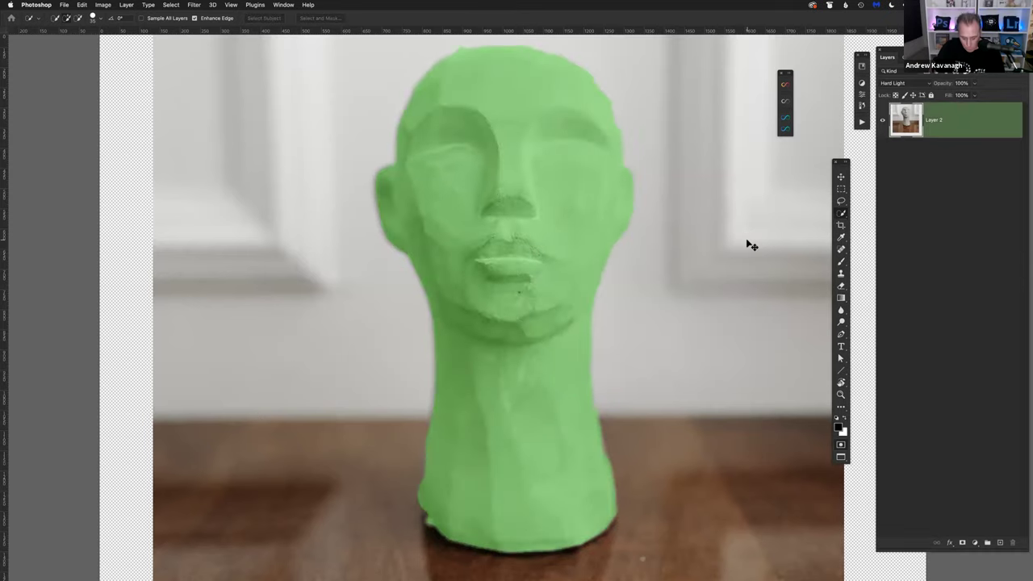
key(super+equal)
scroll(660, 284, up, 3)
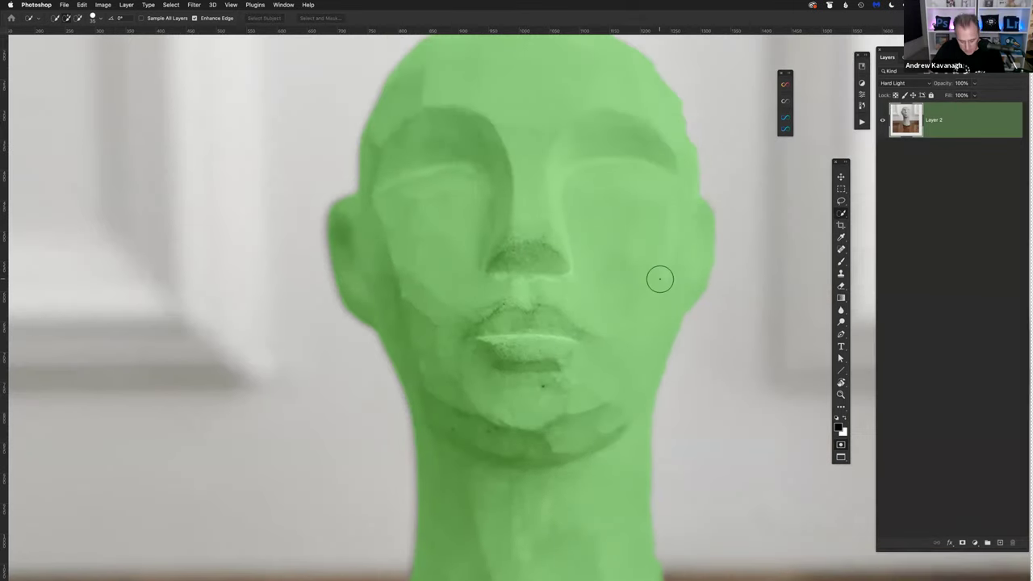
scroll(668, 297, up, 2)
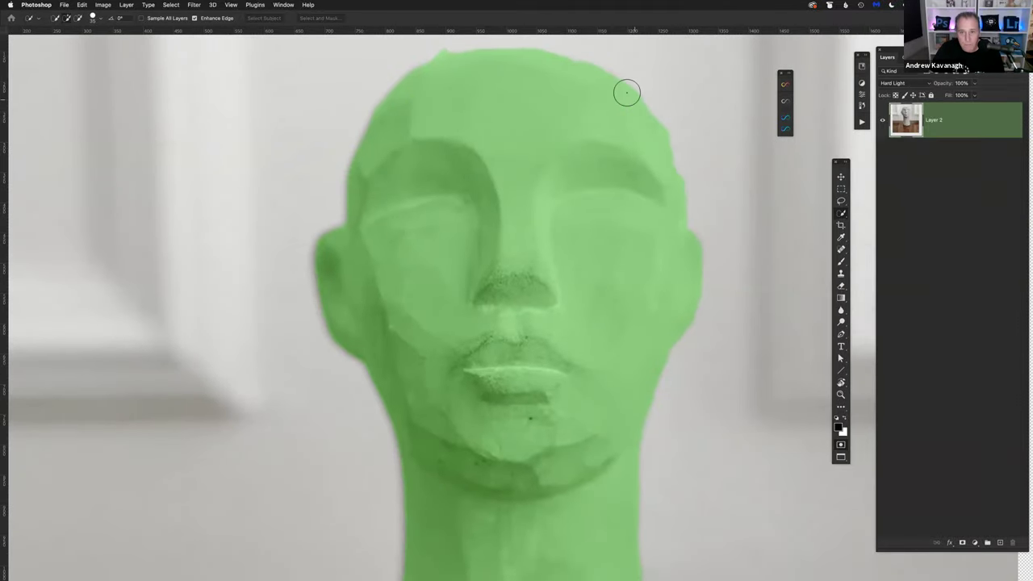
drag(557, 173, 561, 182)
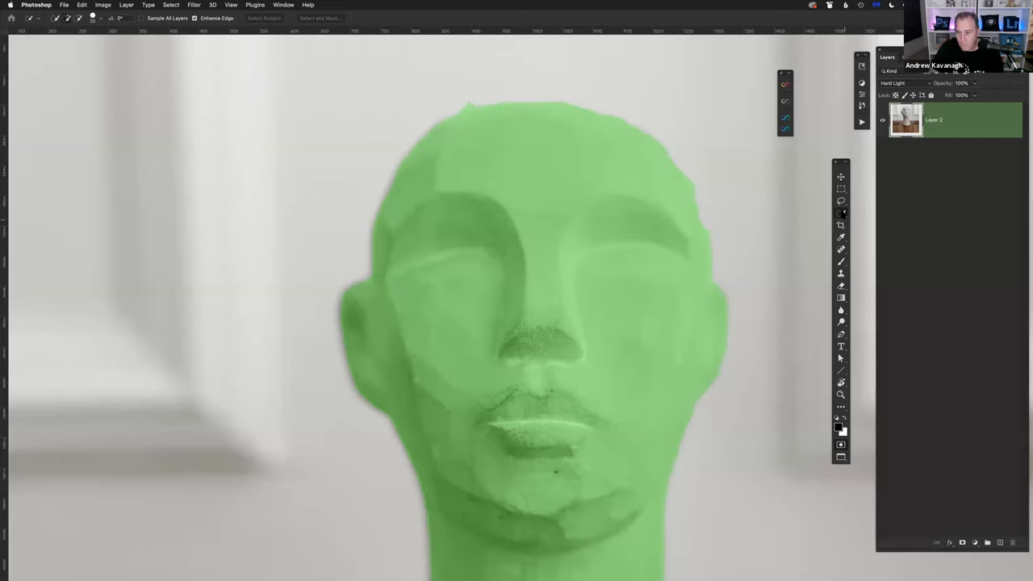
click(842, 213)
click(857, 232)
Step: Set the brush to 100% opacity and size 30, with white as the painting colour
key(b)
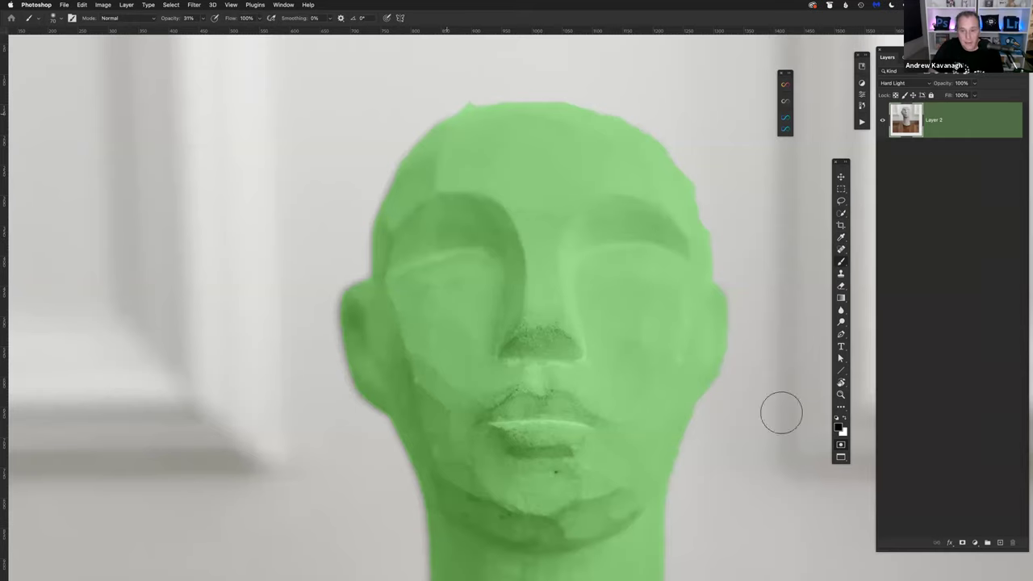
mouse_move(383, 143)
mouse_down()
mouse_move(415, 143)
mouse_move(376, 134)
mouse_move(478, 161)
mouse_up()
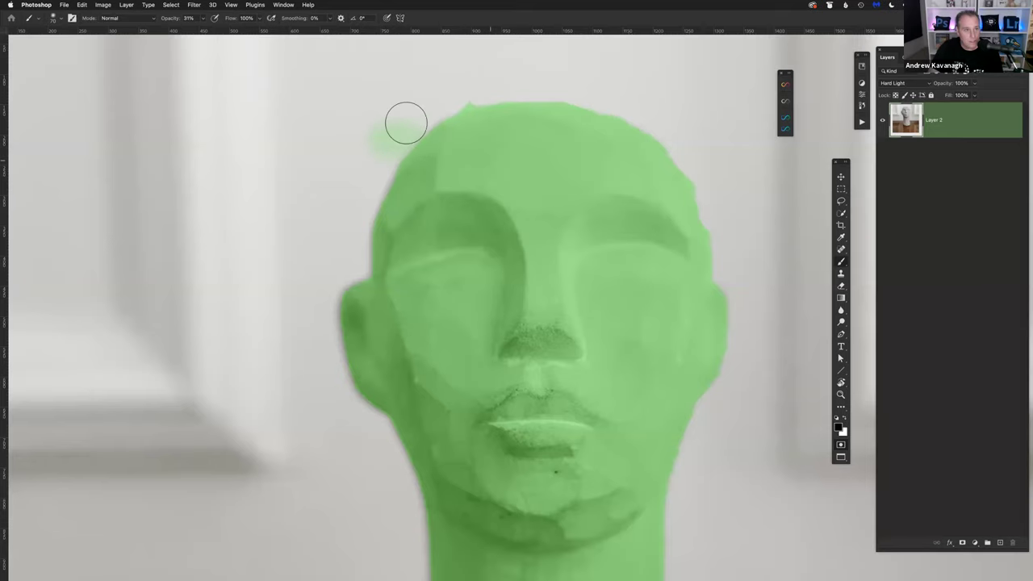
drag(168, 23, 255, 18)
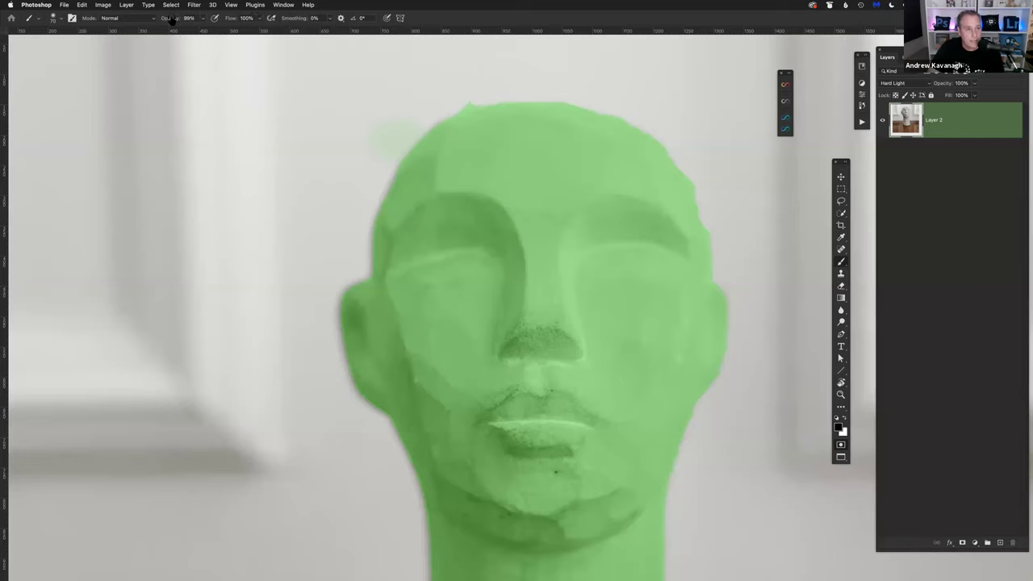
key(Return)
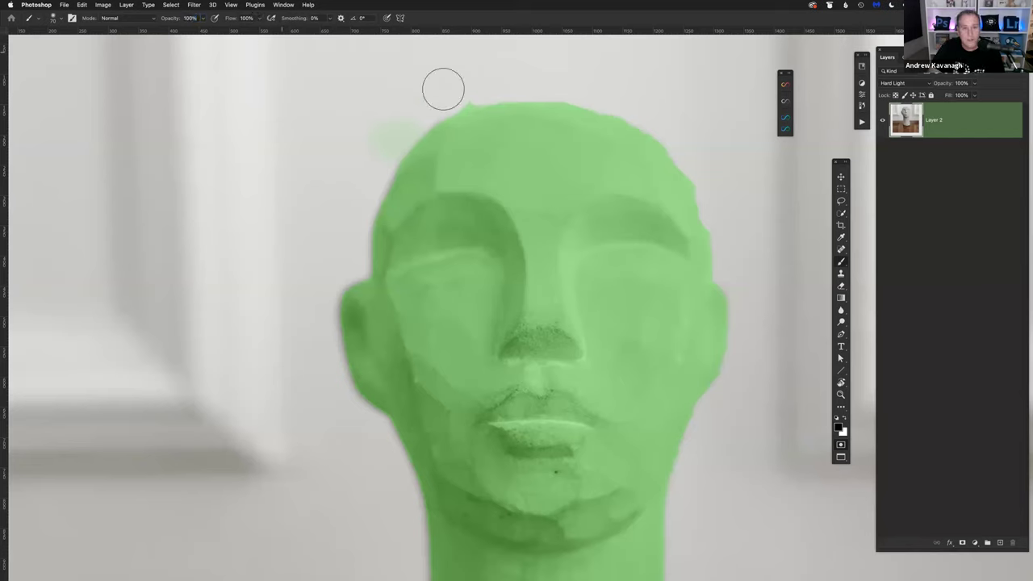
key(bracketleft)
key(bracketleft)
key(bracketleft)
key(bracketleft)
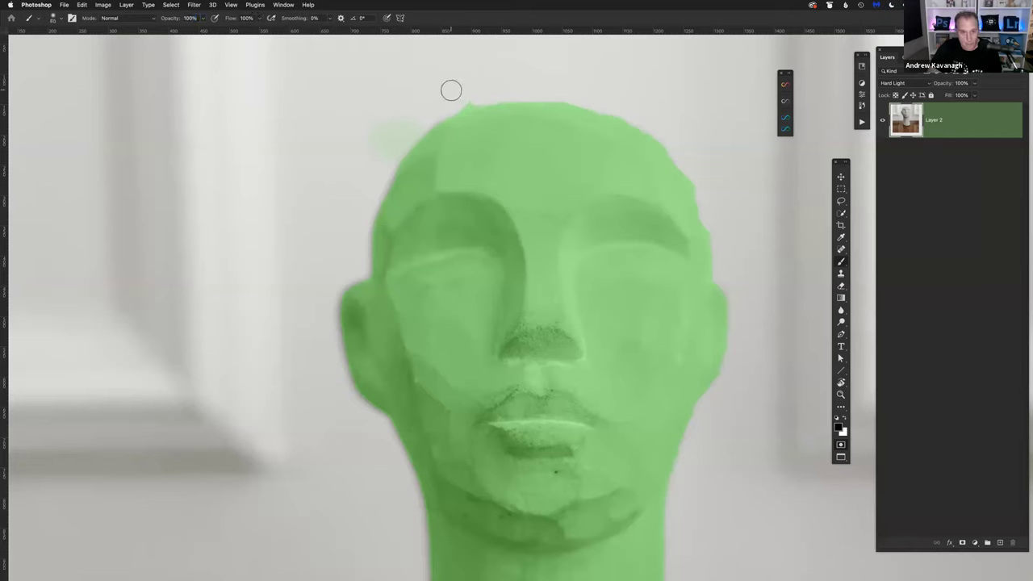
mouse_move(424, 113)
mouse_down()
mouse_move(360, 113)
mouse_move(417, 136)
mouse_up()
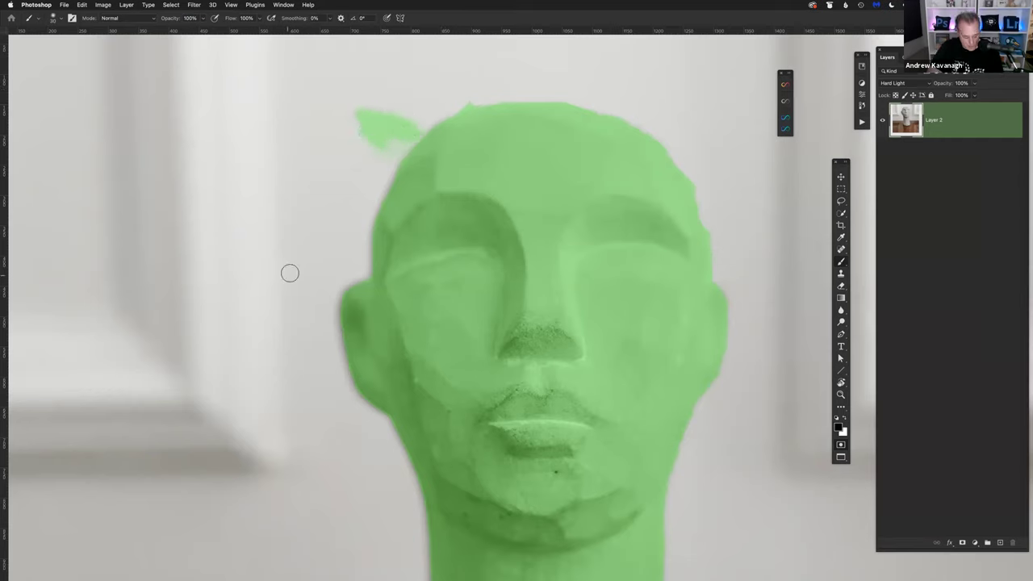
key(ctrl+z)
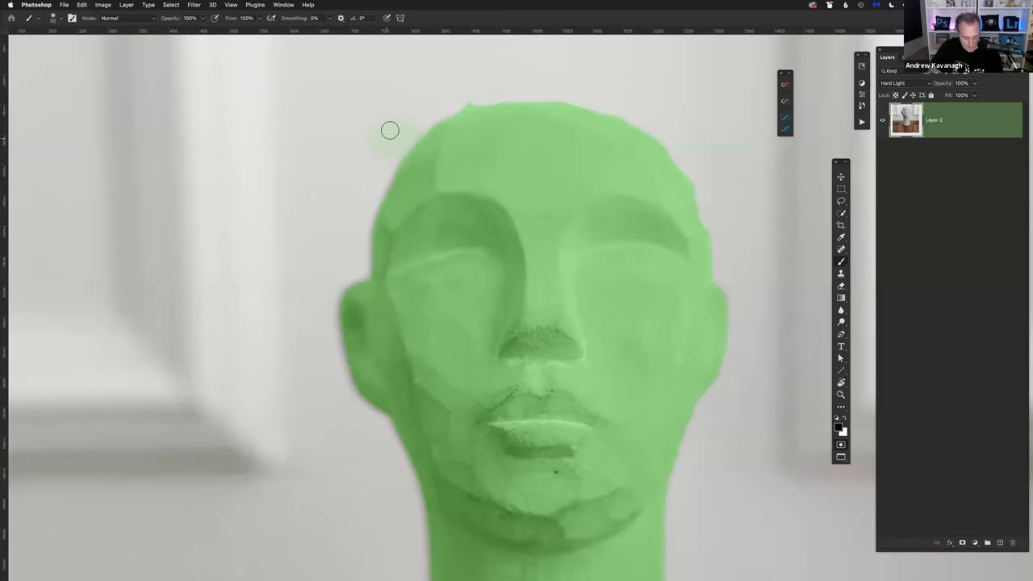
key(x)
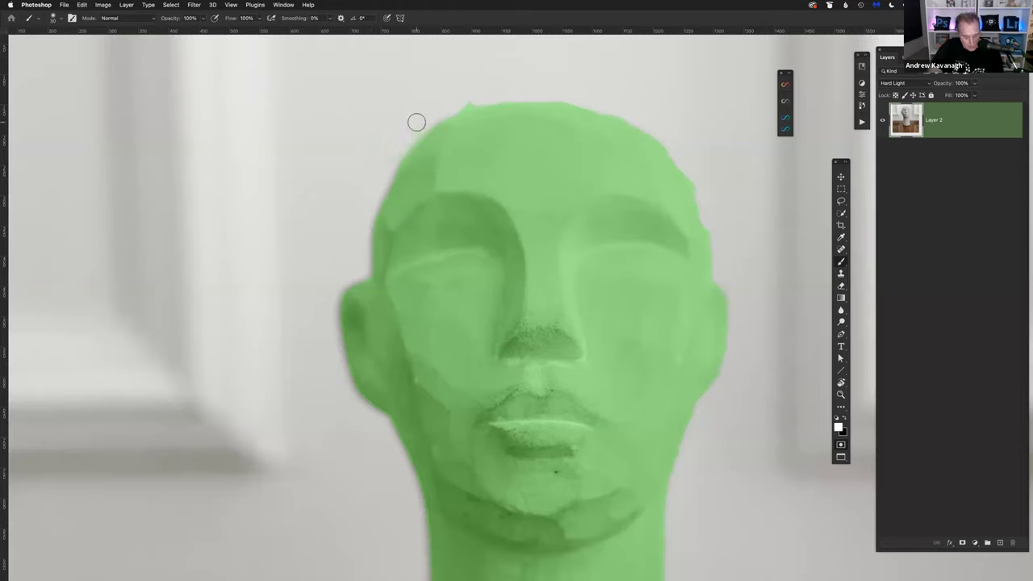
key(q)
key(q)
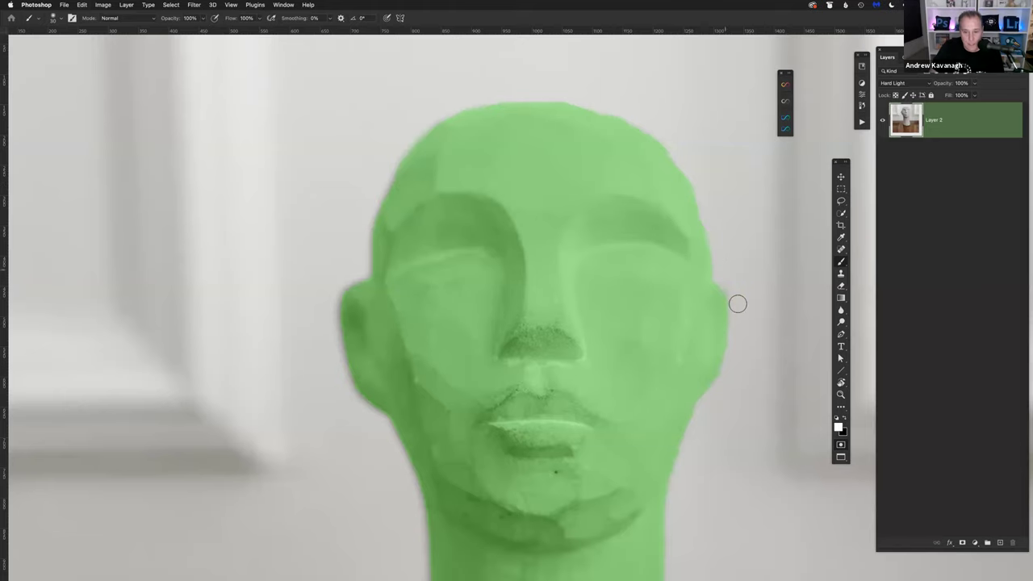
Step: Refine the mask edges around the lips and chin in black and white, then exit Quick Mask
drag(602, 314, 600, 260)
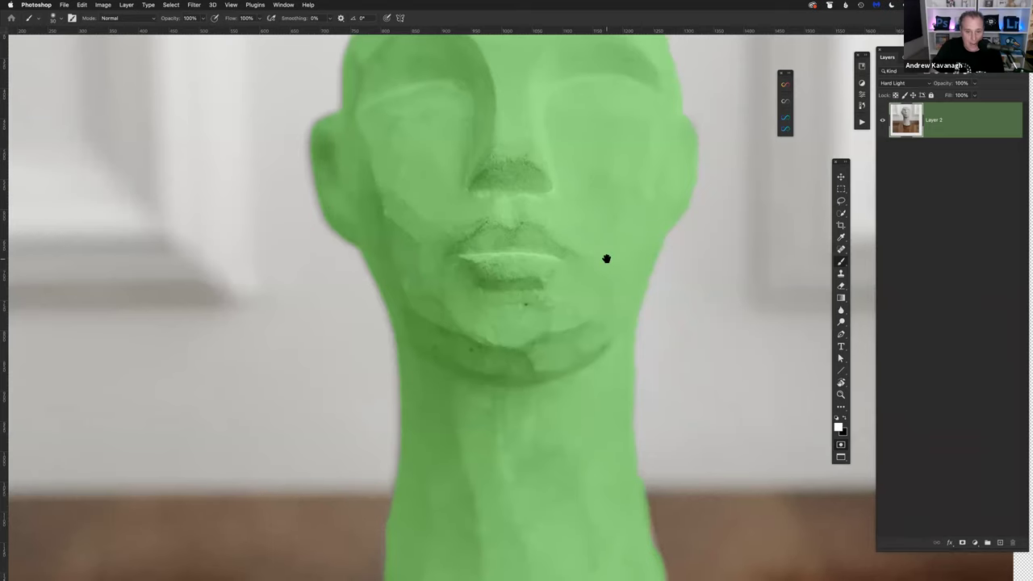
scroll(579, 190, down, 10)
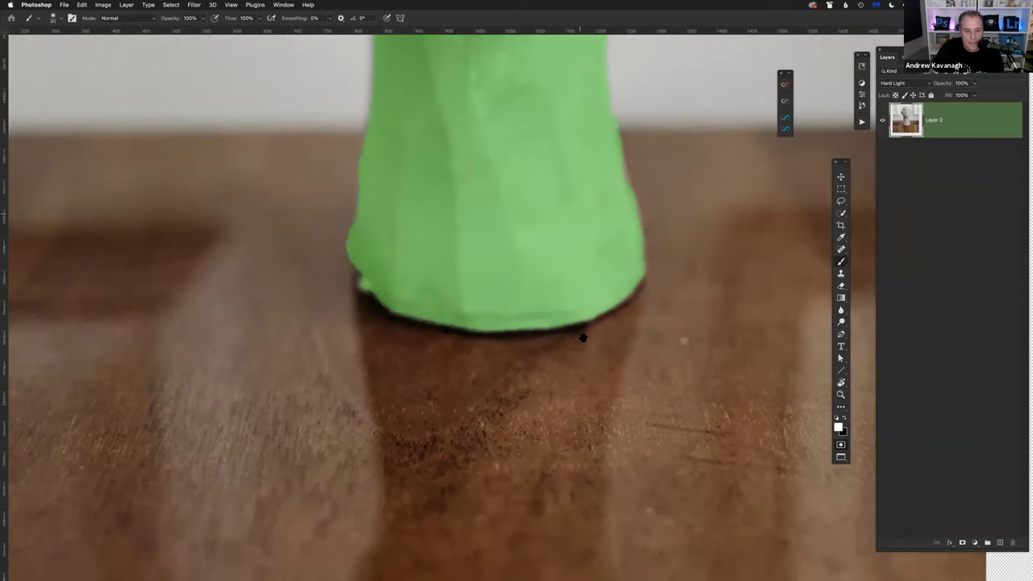
scroll(349, 369, up, 2)
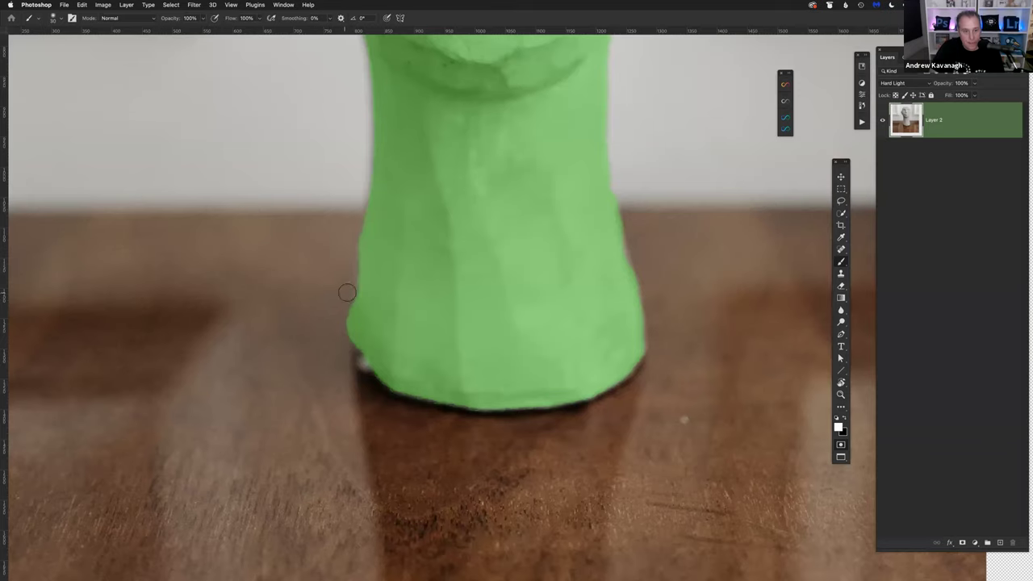
scroll(516, 292, up, 3)
scroll(516, 292, left, 3)
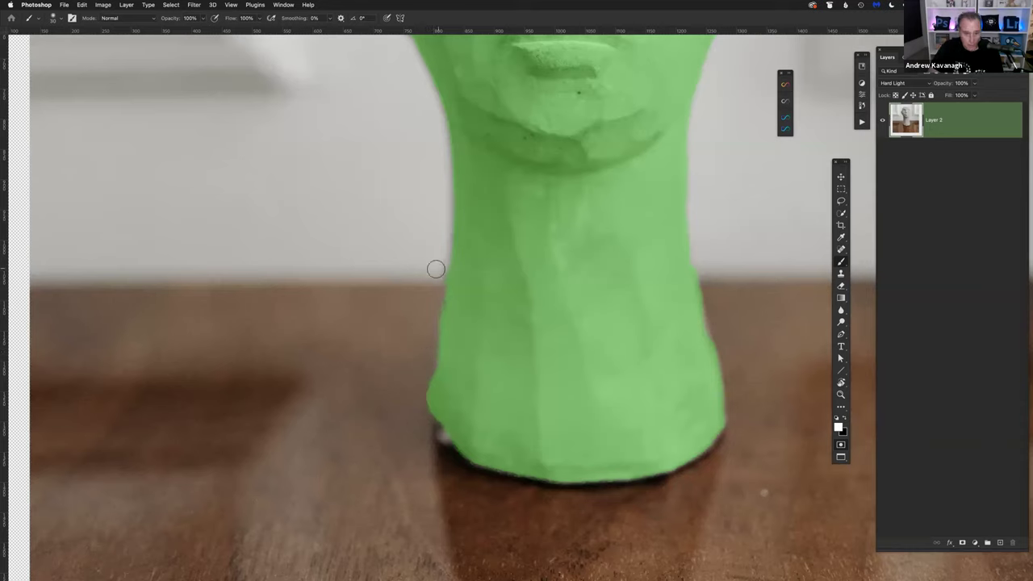
scroll(618, 323, right, 3)
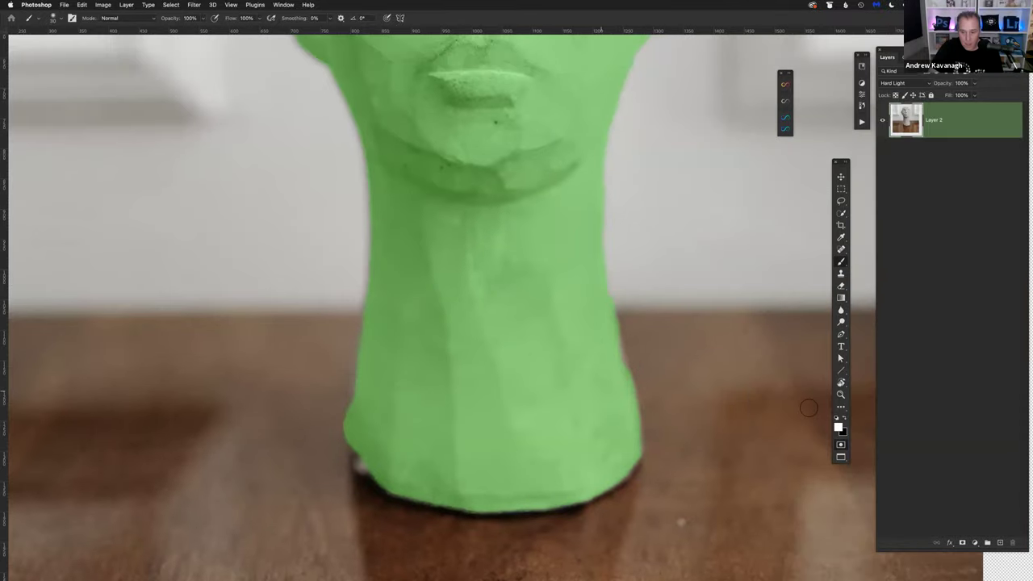
click(845, 419)
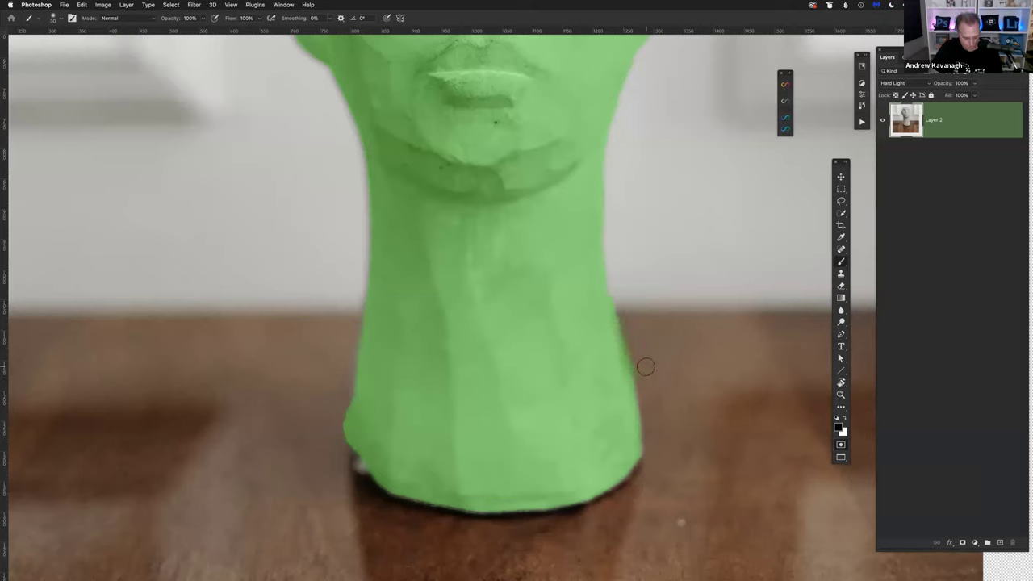
key(x)
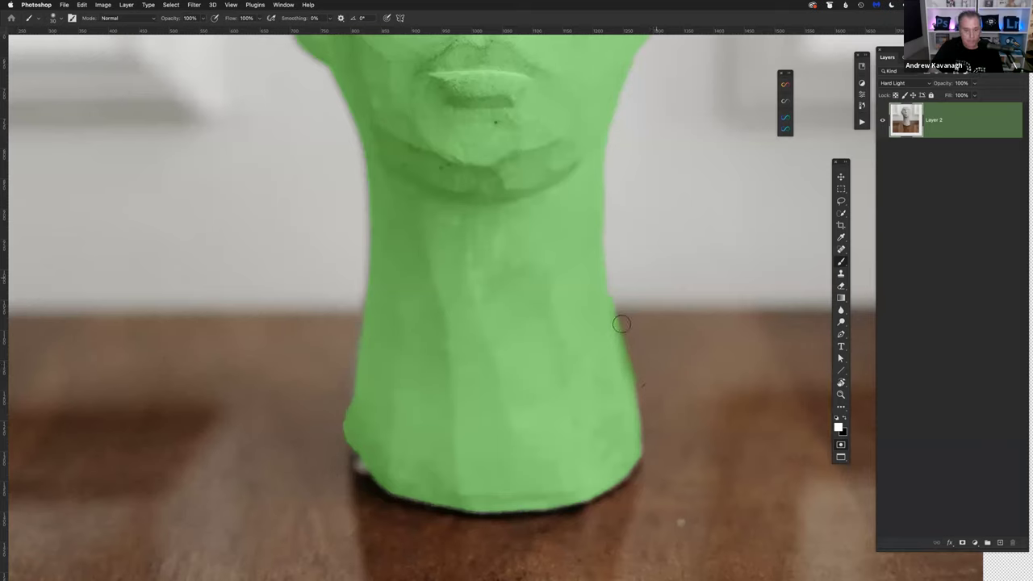
scroll(617, 318, down, 3)
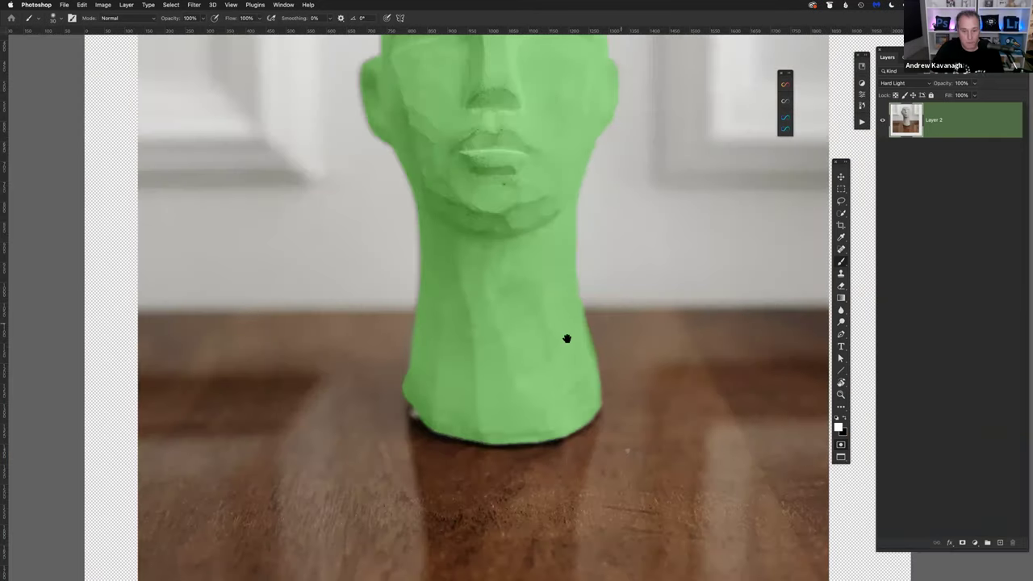
scroll(568, 363, up, 2)
scroll(568, 381, up, 1)
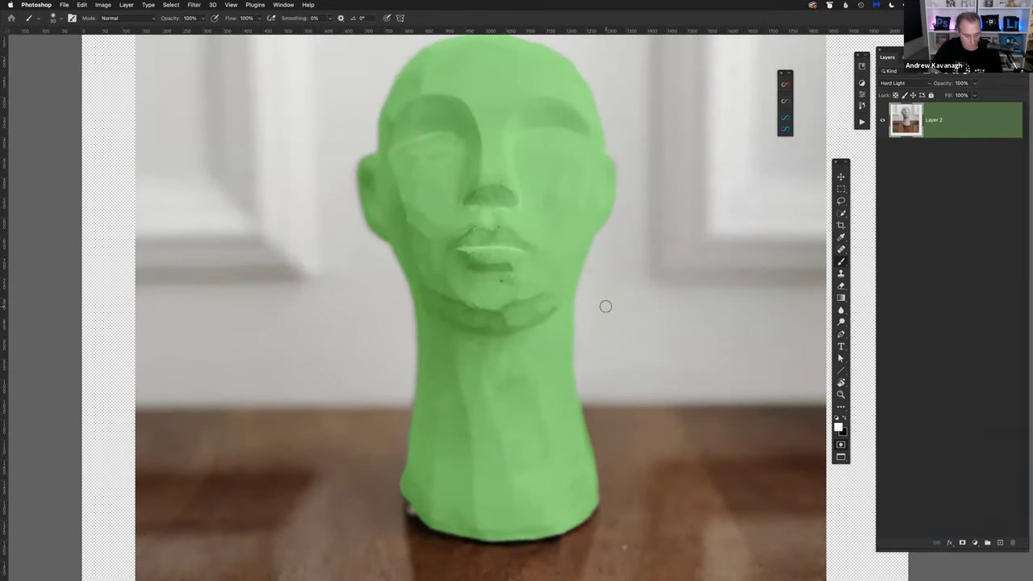
key(q)
scroll(572, 213, up, 1)
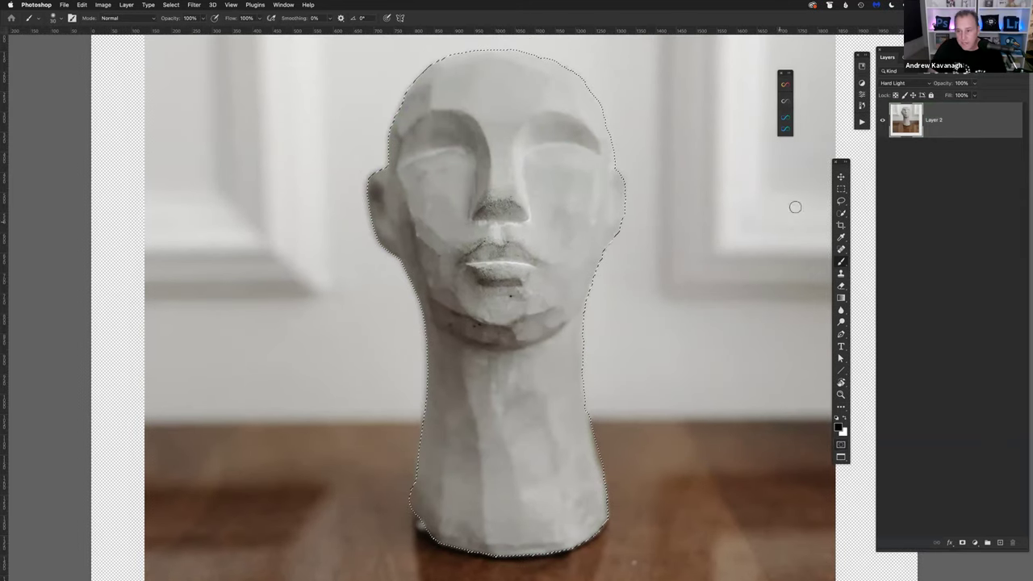
right_click(552, 221)
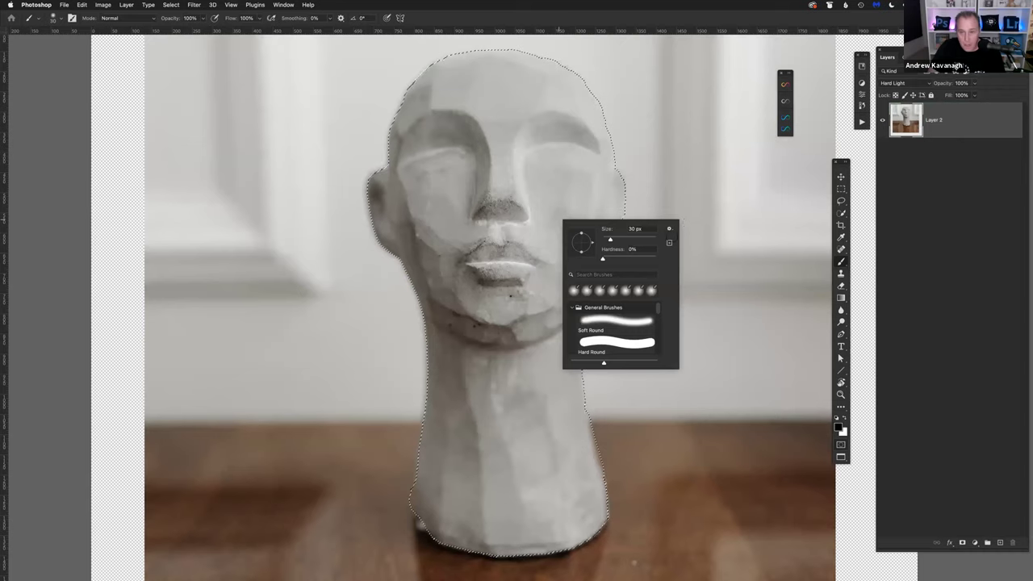
click(841, 201)
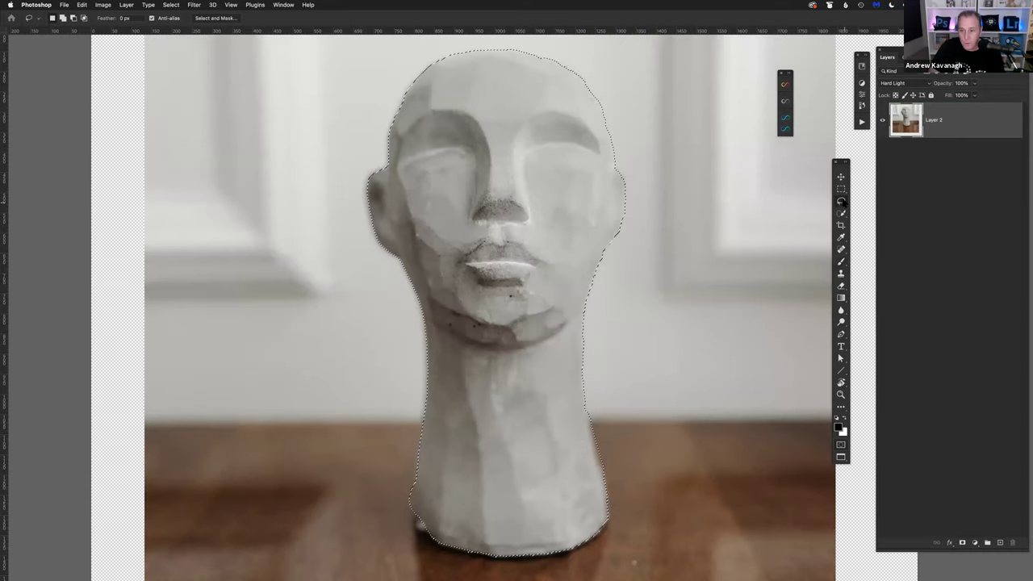
right_click(583, 202)
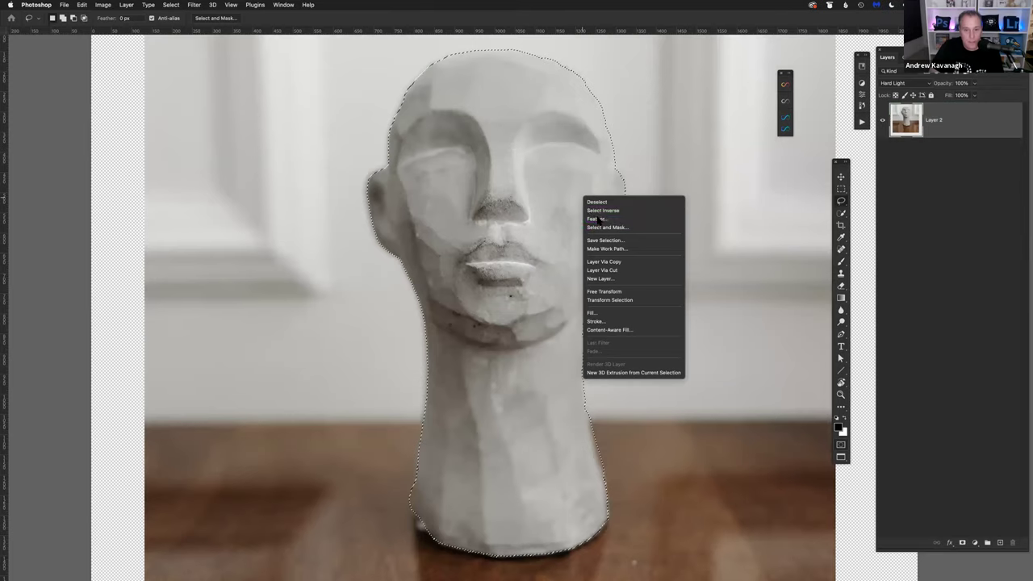
click(597, 219)
click(597, 260)
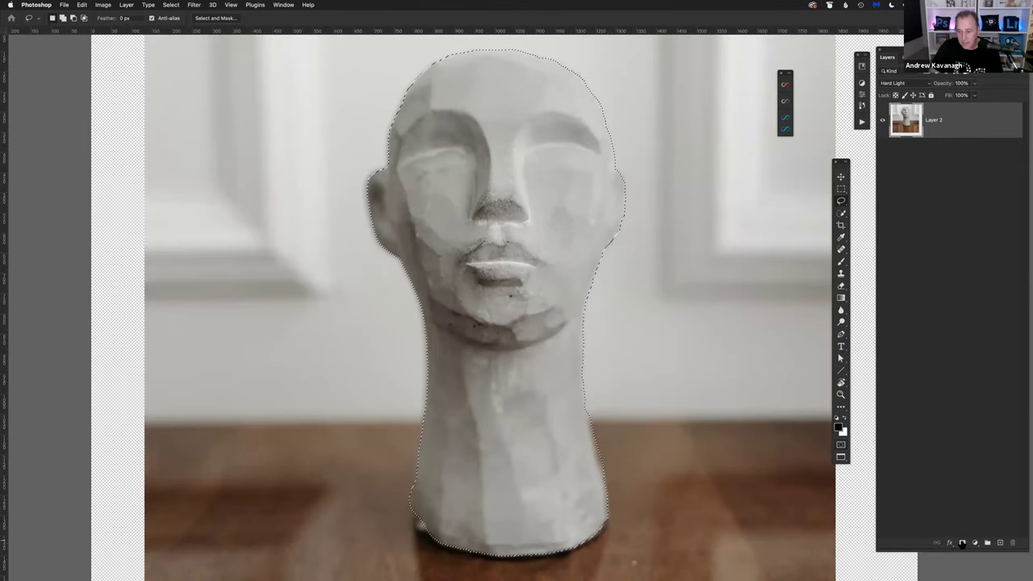
click(962, 543)
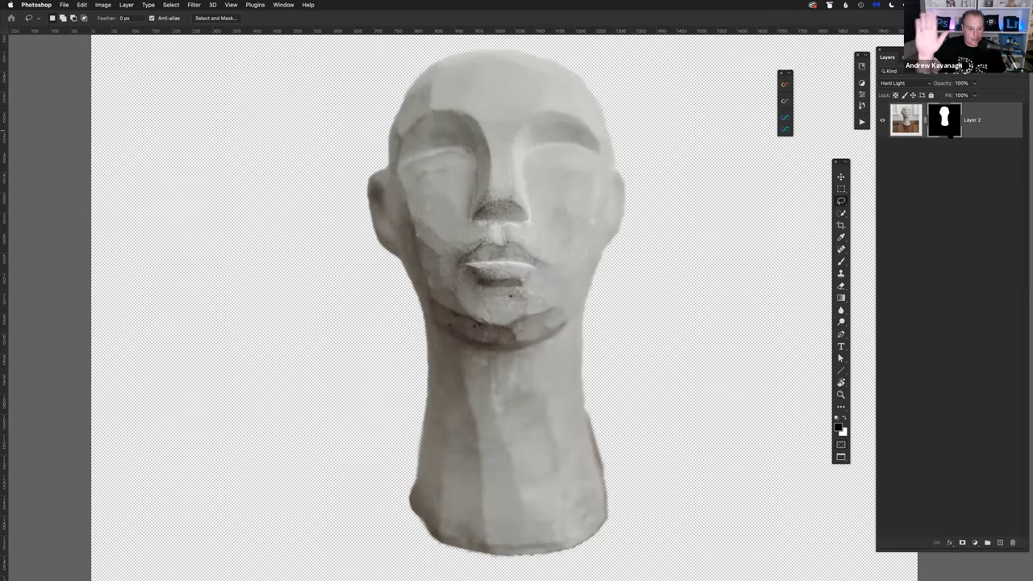
key(super+minus)
key(super+minus)
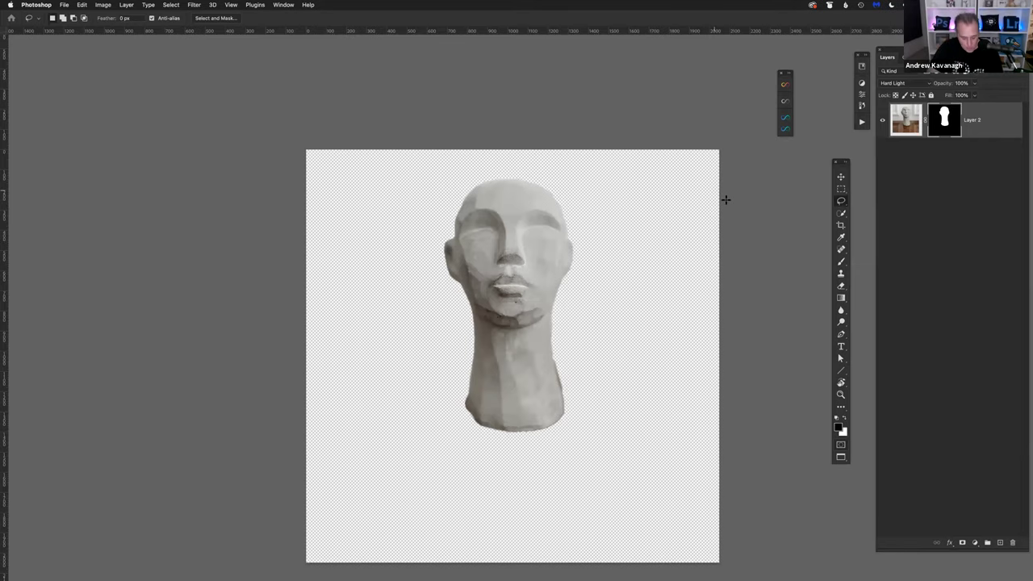
key(f)
key(f)
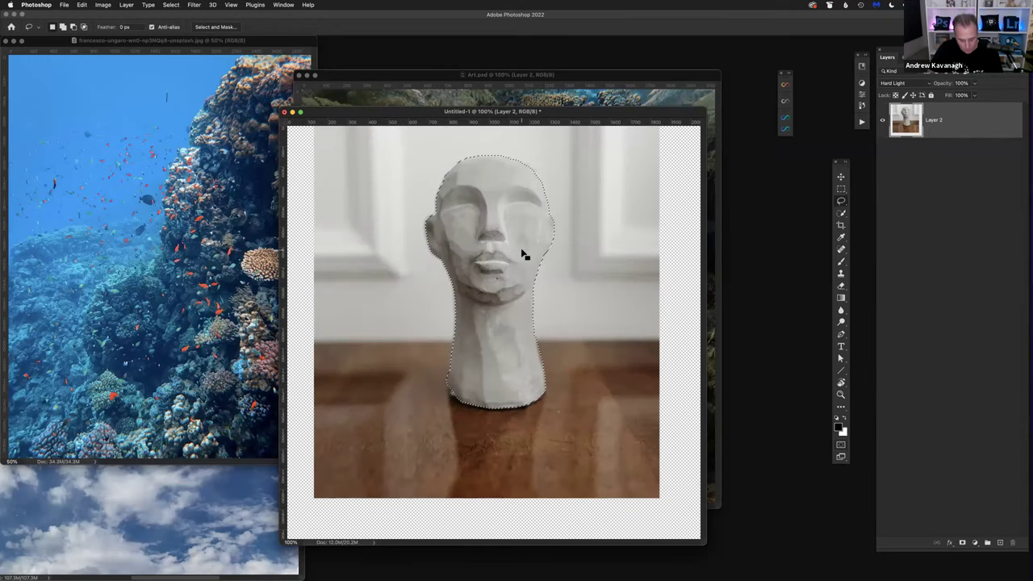
key(f)
scroll(523, 255, up, 3)
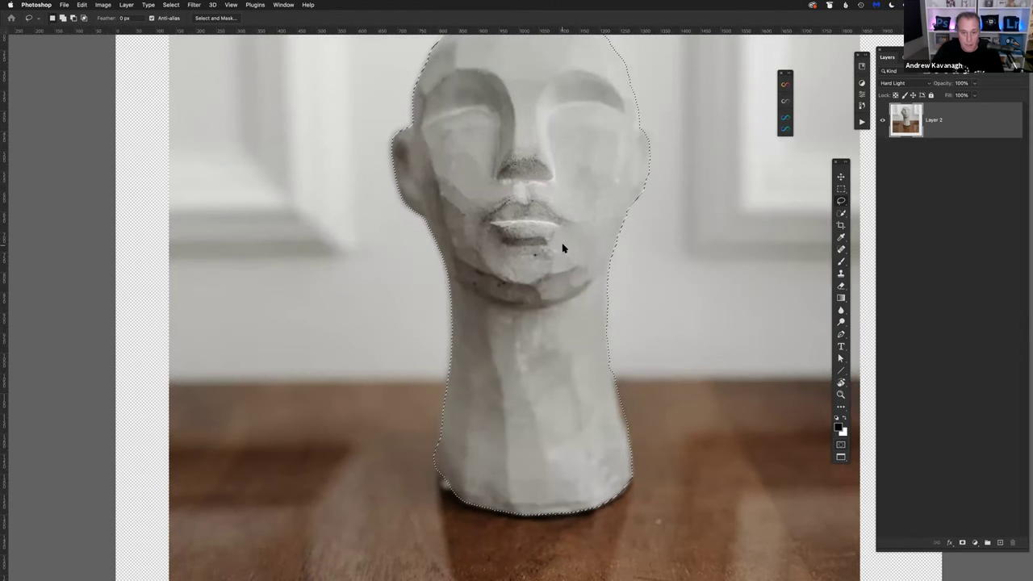
Step: Feather the statue-head selection by about 6 px and return to the floating-window view
right_click(564, 249)
click(588, 267)
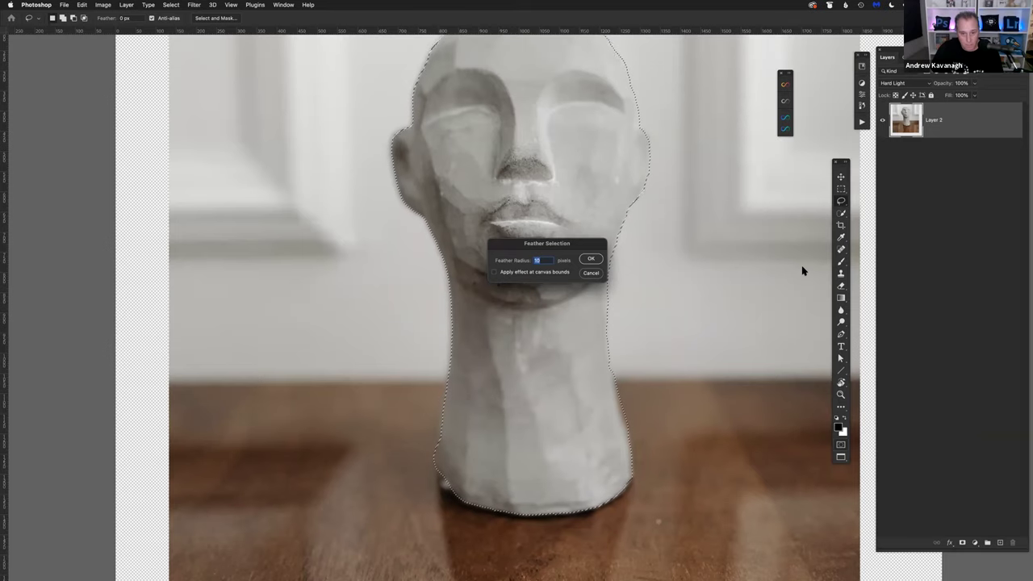
key(Up)
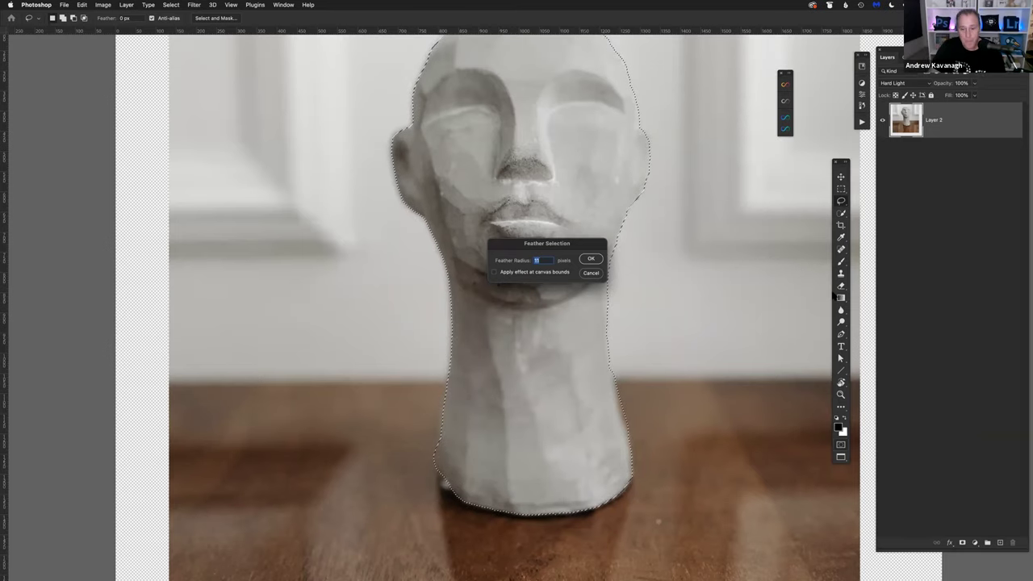
drag(570, 247, 648, 257)
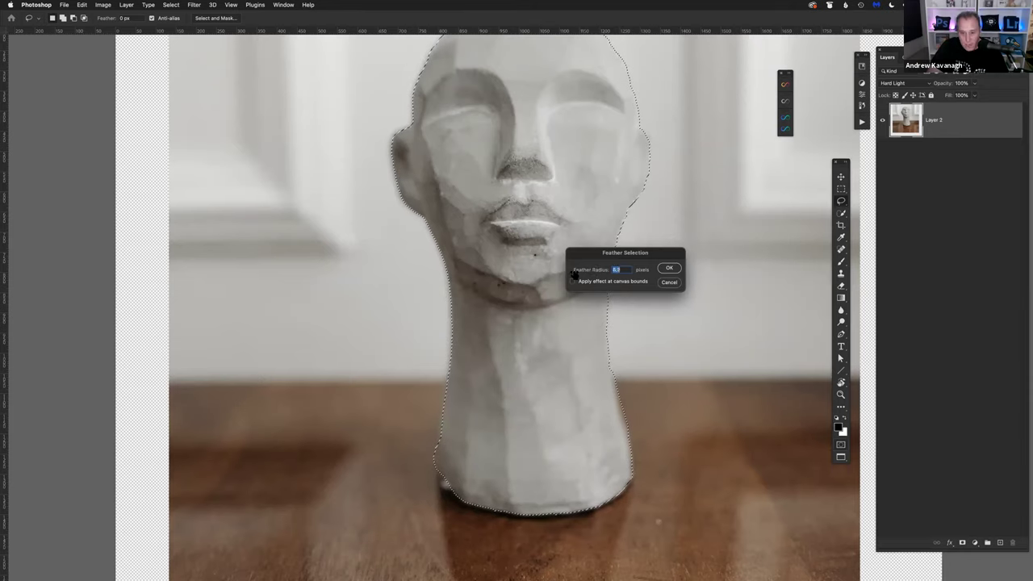
drag(576, 274, 569, 274)
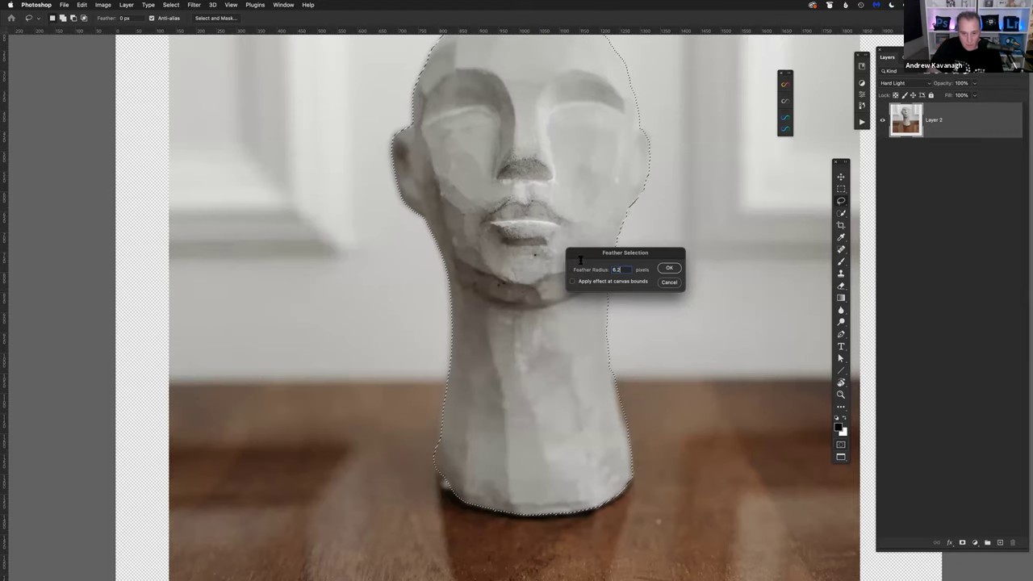
click(670, 268)
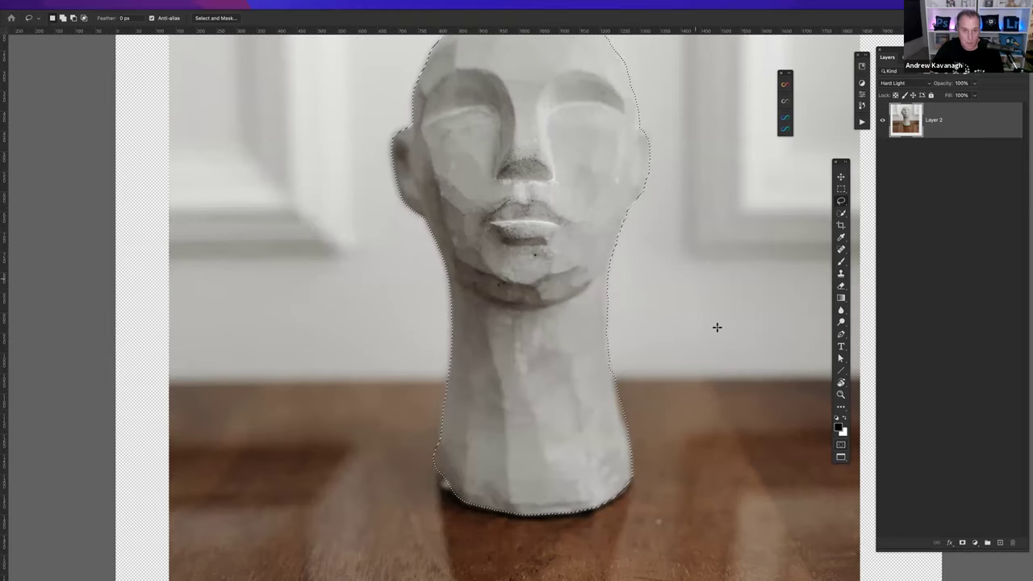
key(f)
key(f)
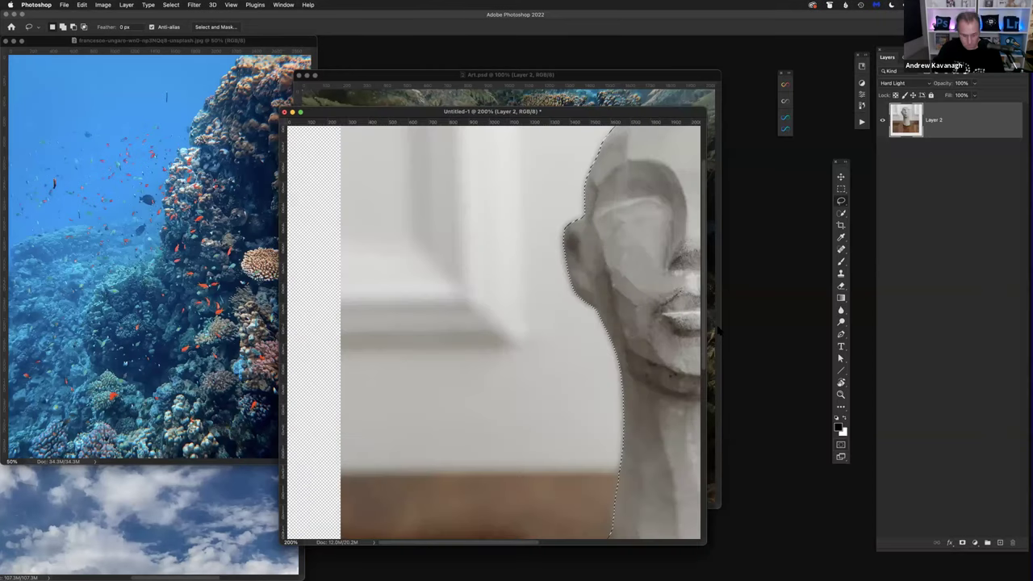
Step: Bring Art.psd forward, select Layer 3 and stamp all visible layers into a new Layer 5
drag(510, 113, 165, 207)
drag(600, 75, 553, 78)
key(f)
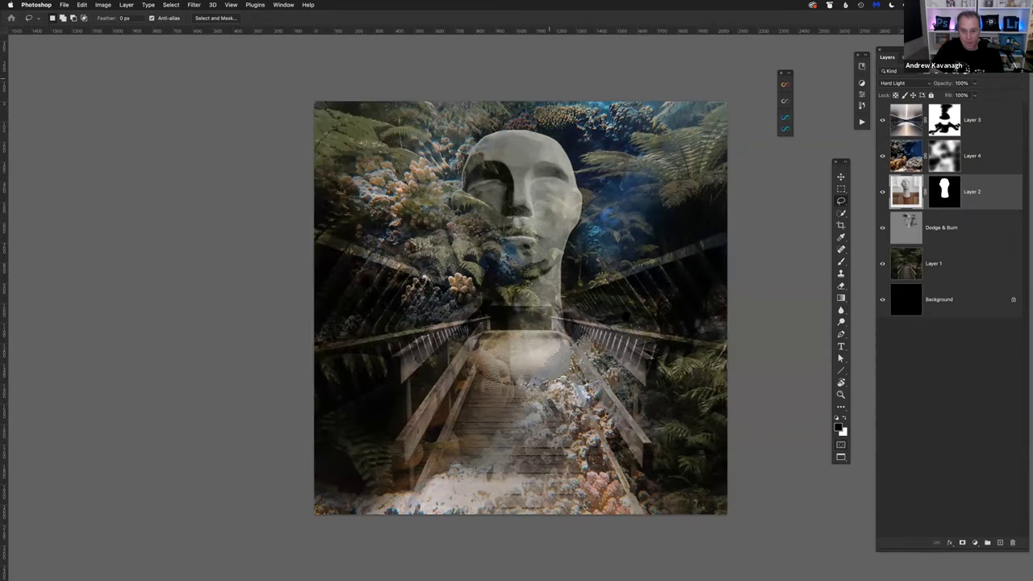
scroll(619, 319, down, 1)
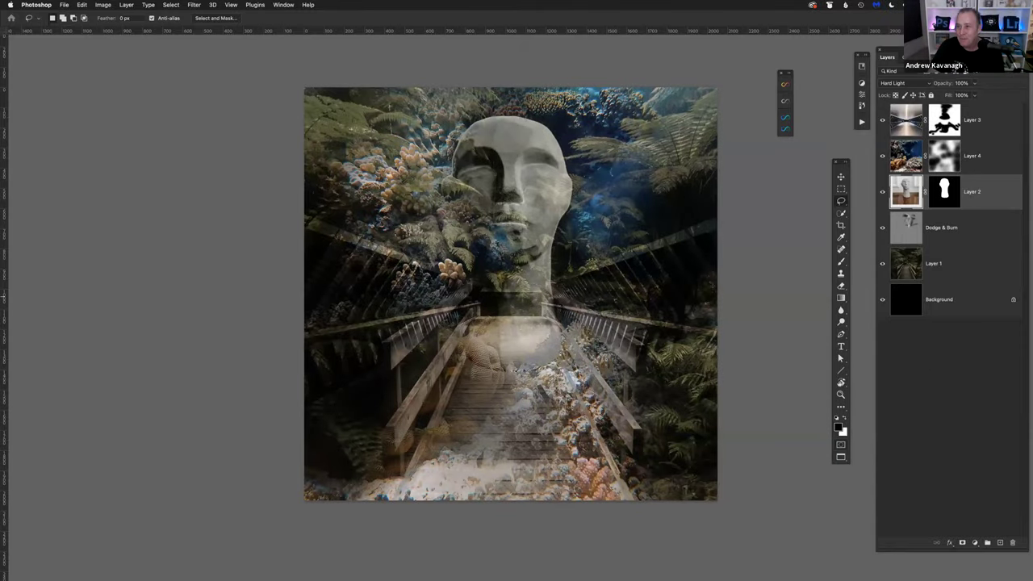
key(v)
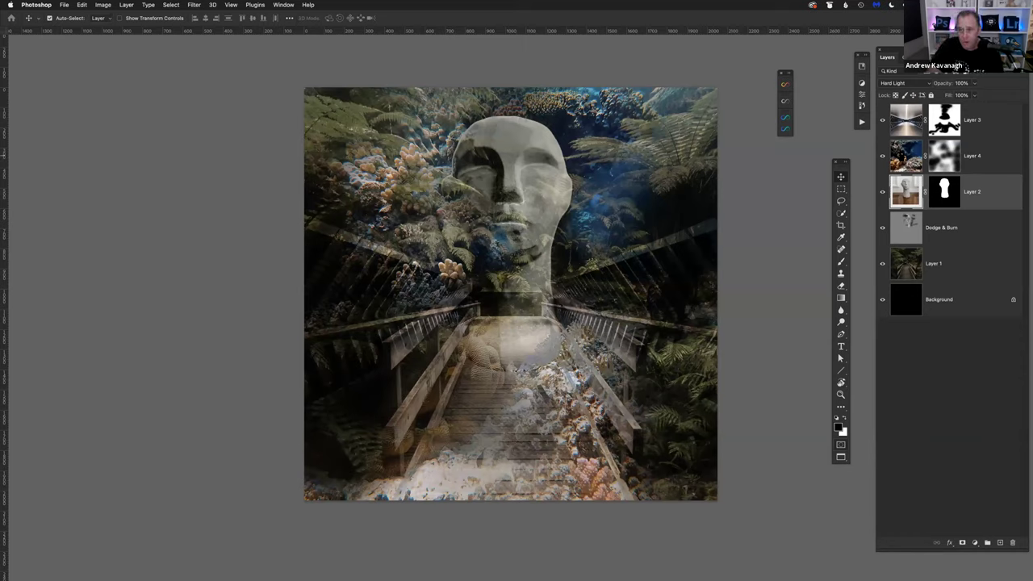
click(908, 83)
click(908, 83)
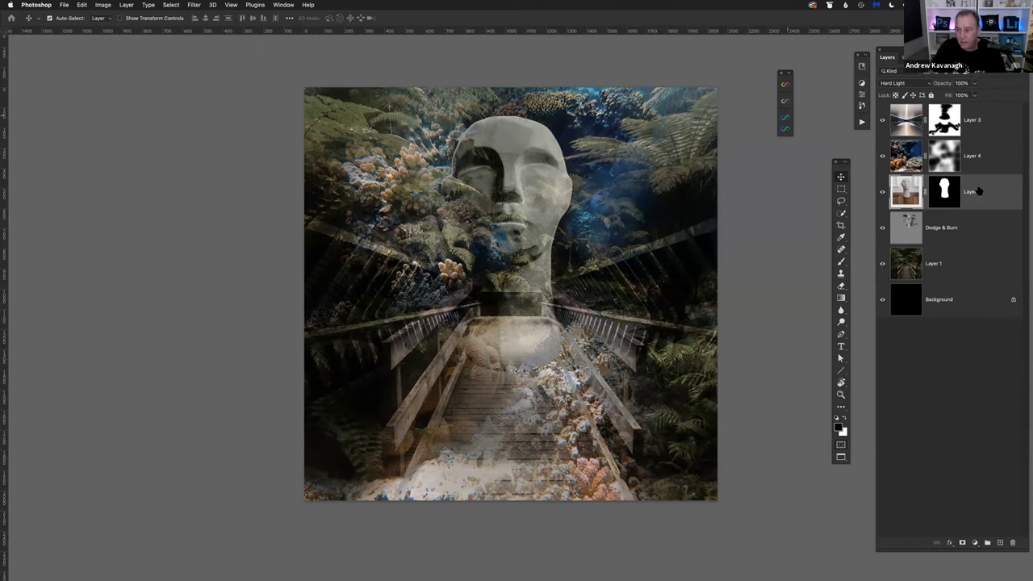
click(982, 120)
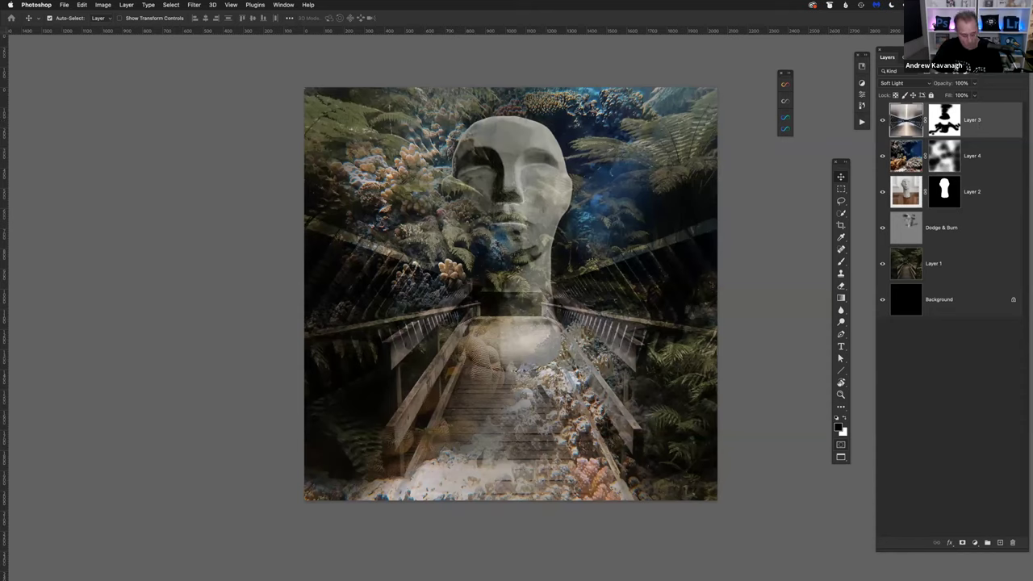
key(ctrl)
key(ctrl+alt+shift+e)
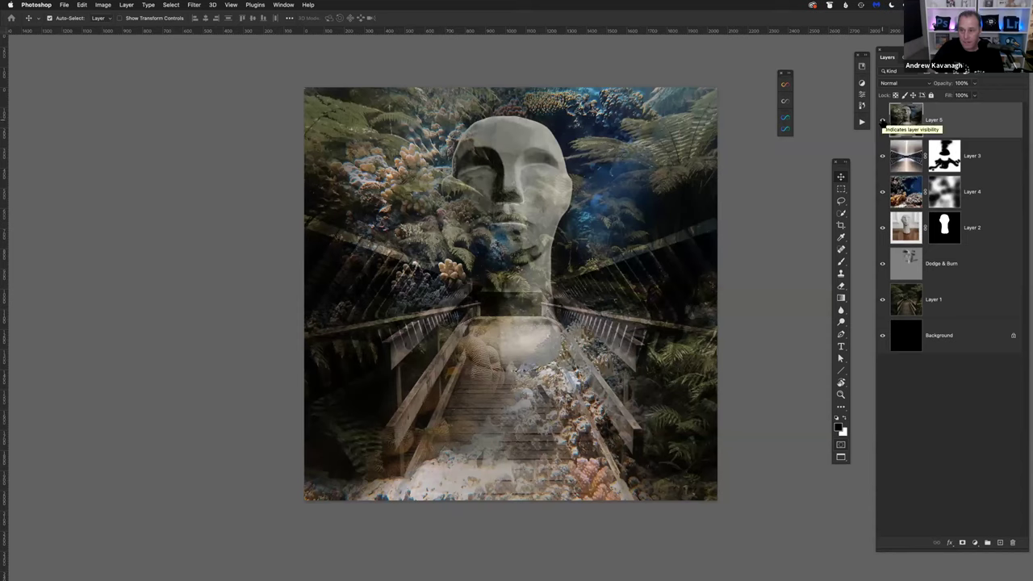
Step: Compare the composite with Layer 5 hidden and shown, then select Layer 5
alt+click(882, 120)
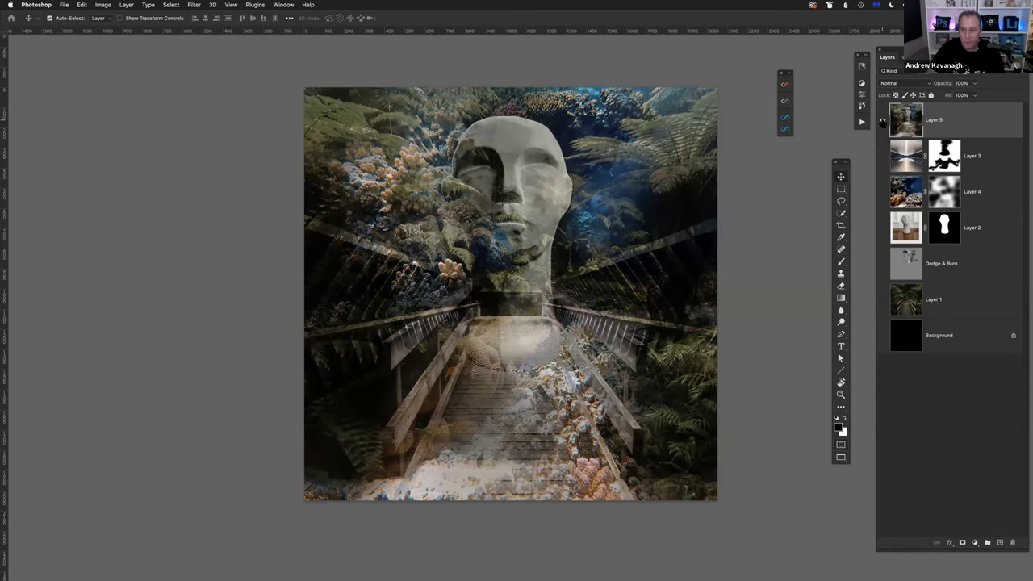
click(882, 120)
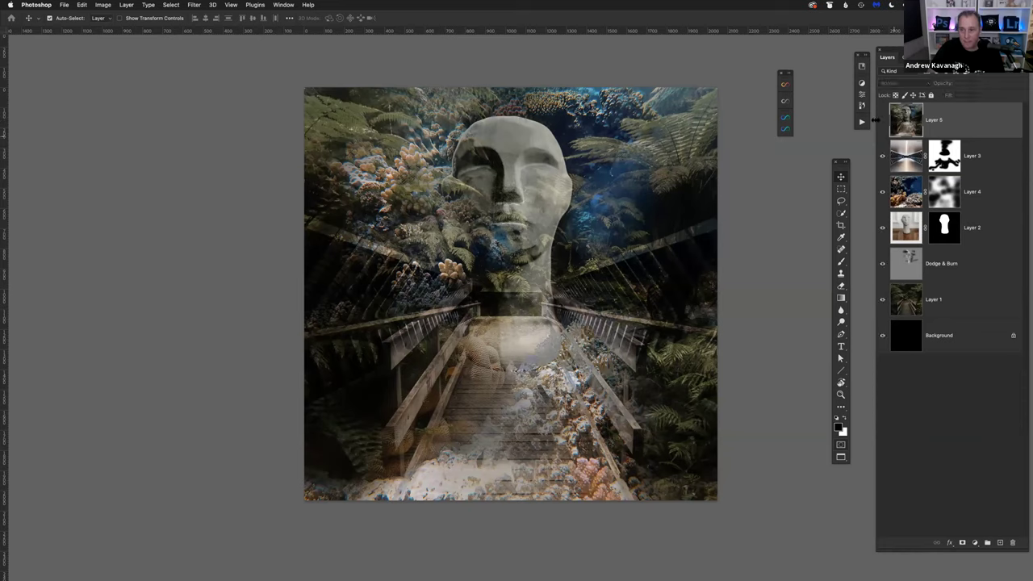
click(882, 121)
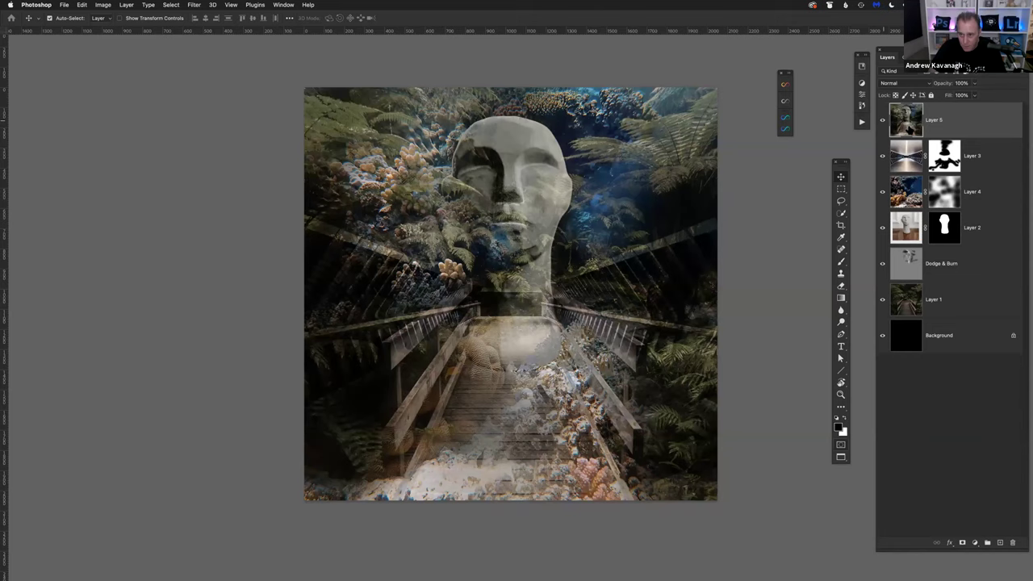
click(895, 149)
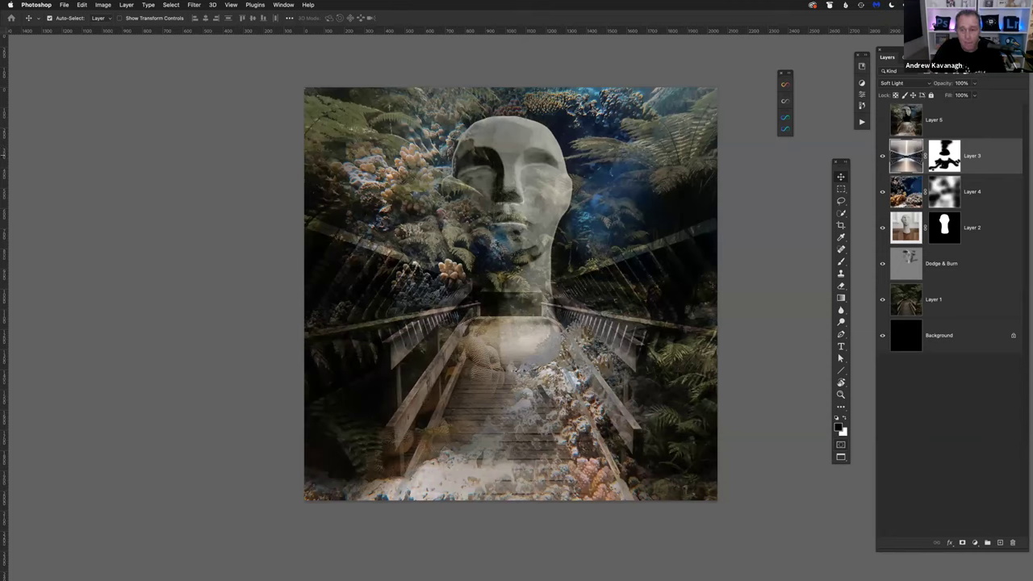
click(883, 122)
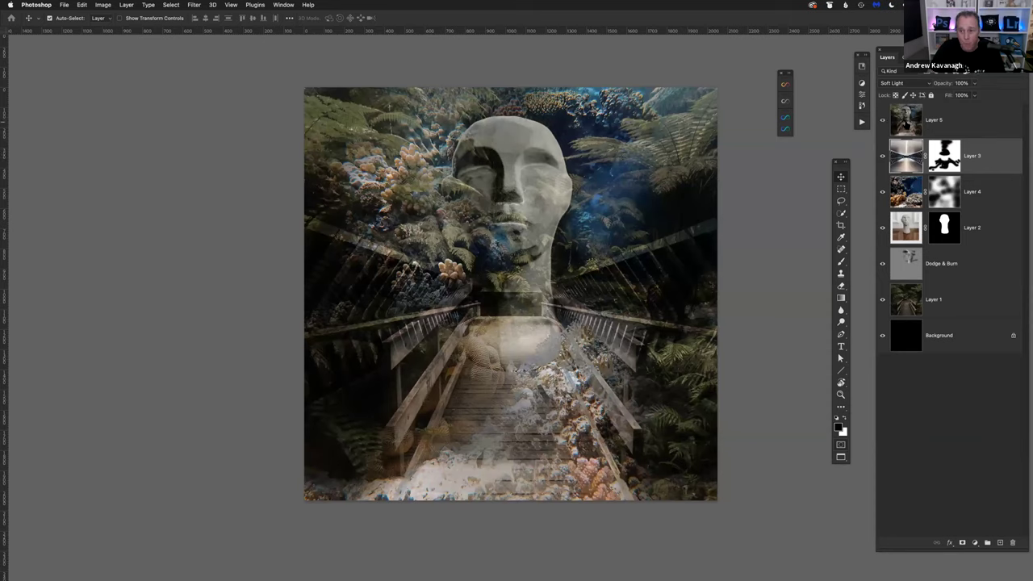
click(938, 123)
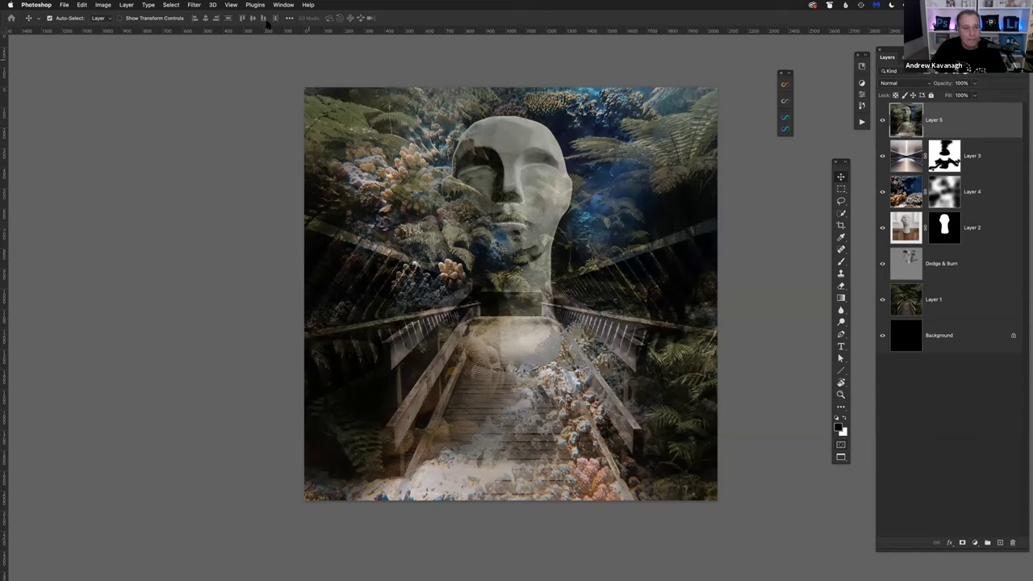
click(192, 5)
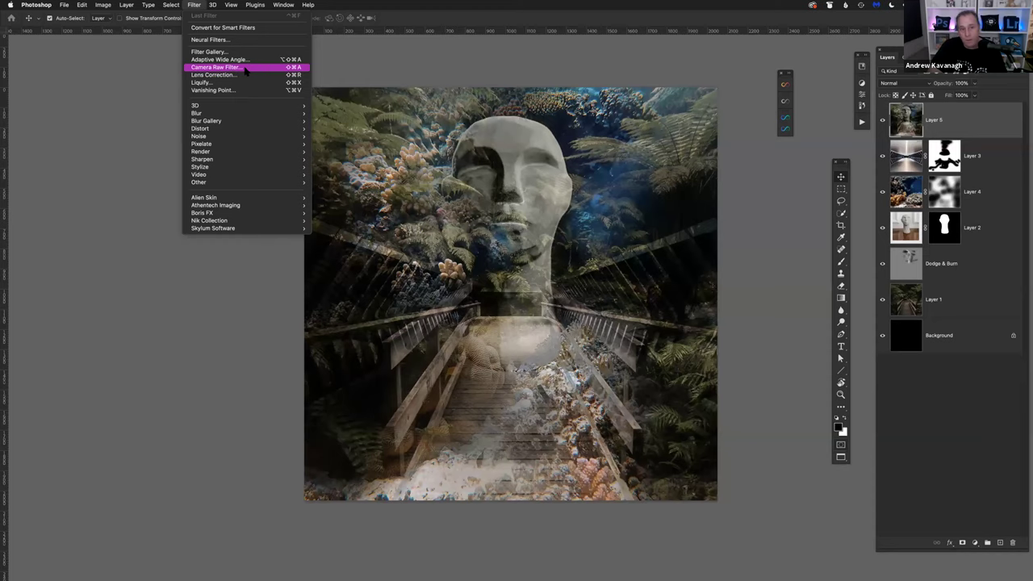
click(945, 123)
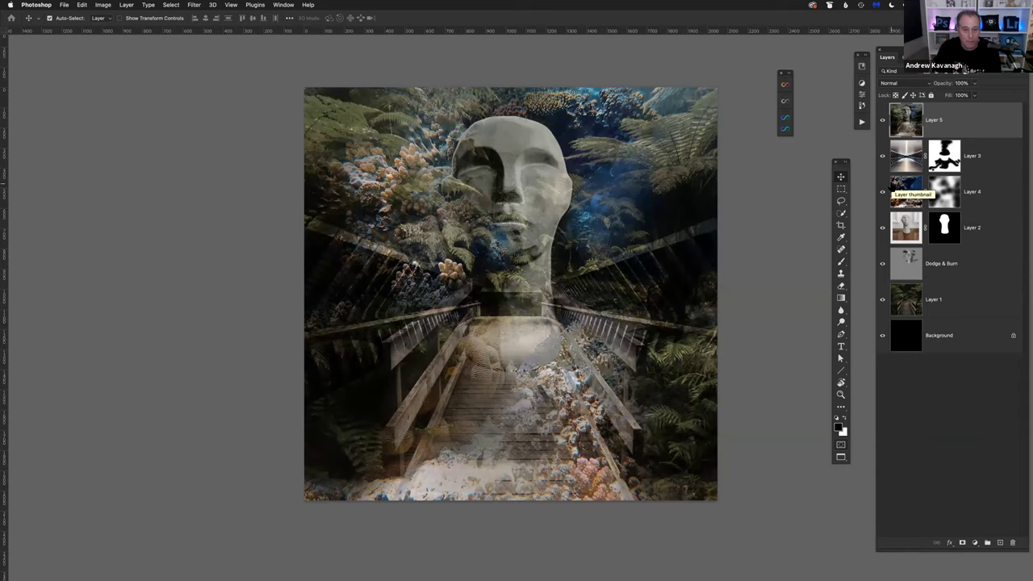
Step: Convert Layer 5 to a smart object and apply the Camera Raw Filter
right_click(957, 120)
click(922, 255)
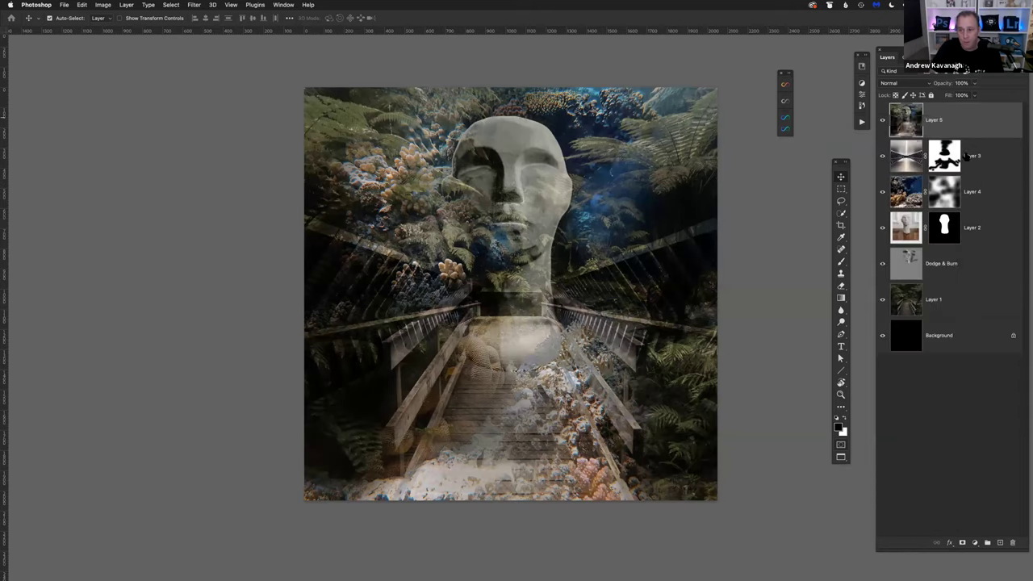
click(193, 5)
click(217, 67)
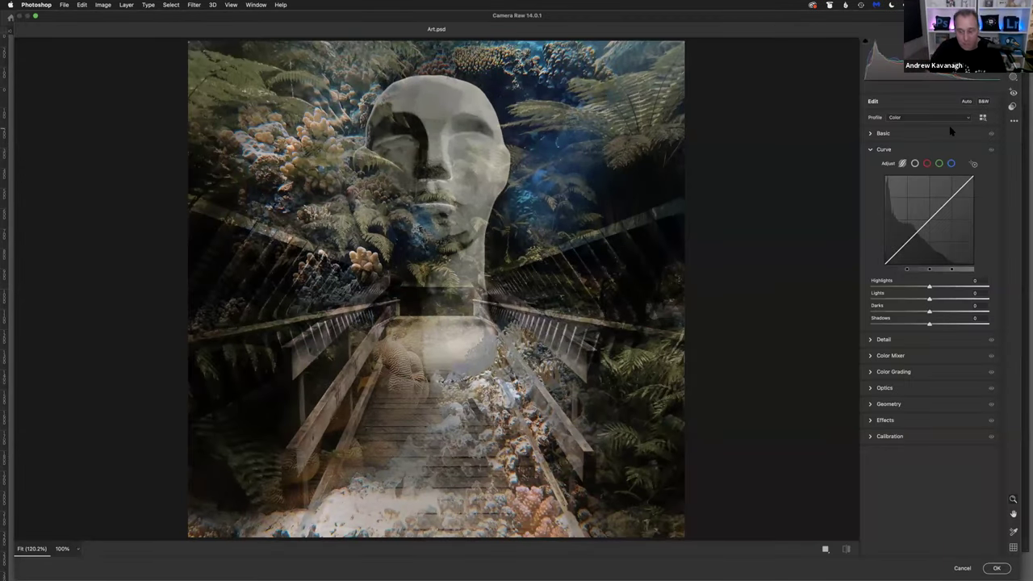
Step: Expand Camera Raw's Basic panel, then the Color Grading panel
click(916, 136)
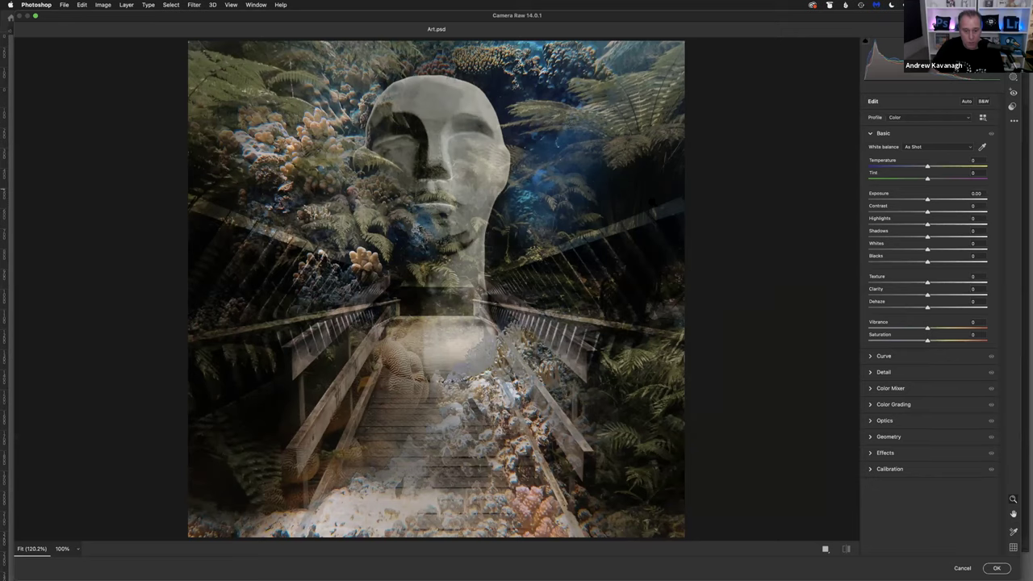
click(908, 404)
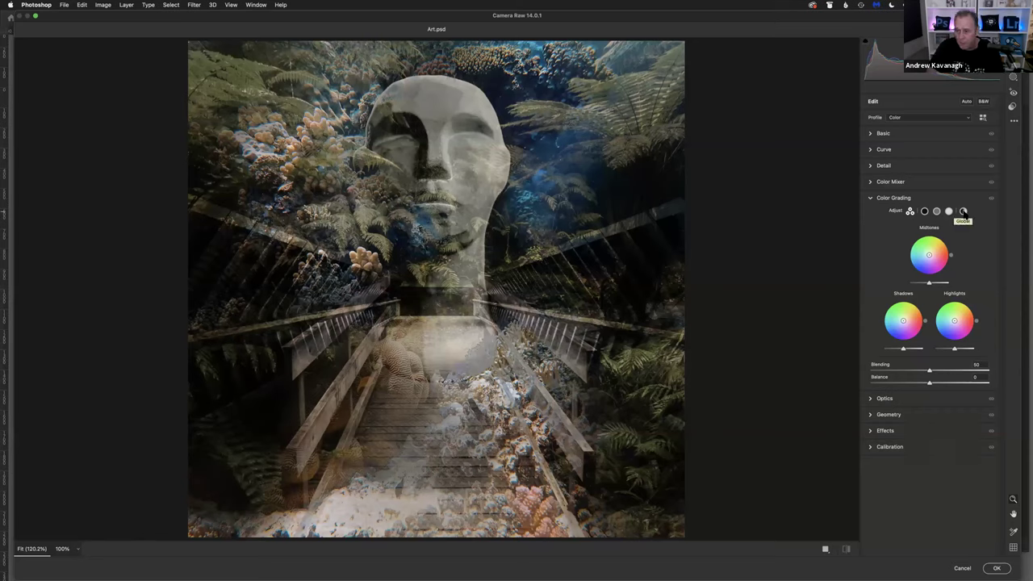
Step: Grade with the Global wheel, settling the tint at Hue 237, Saturation 1, Luminance 0
click(963, 212)
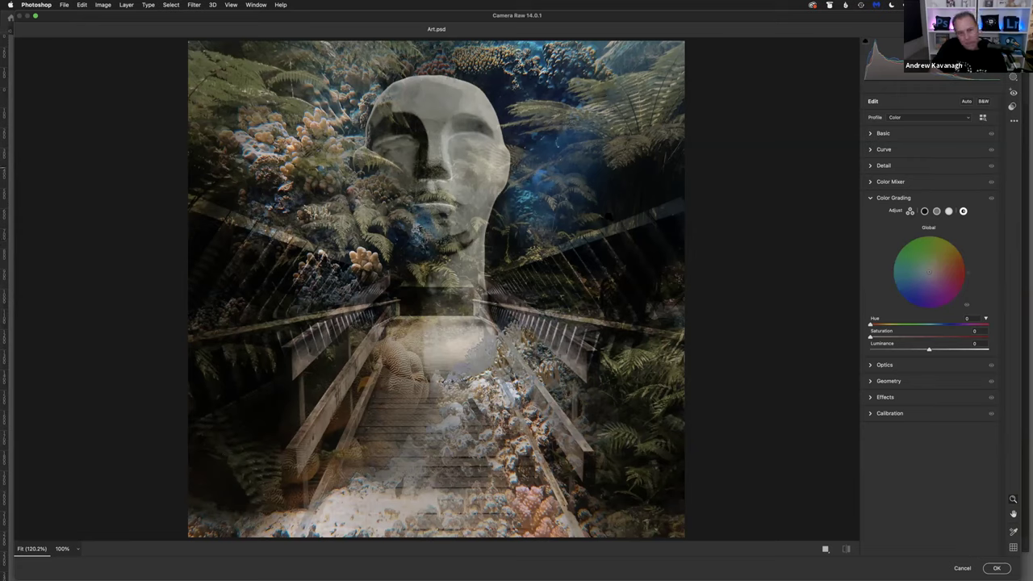
click(912, 299)
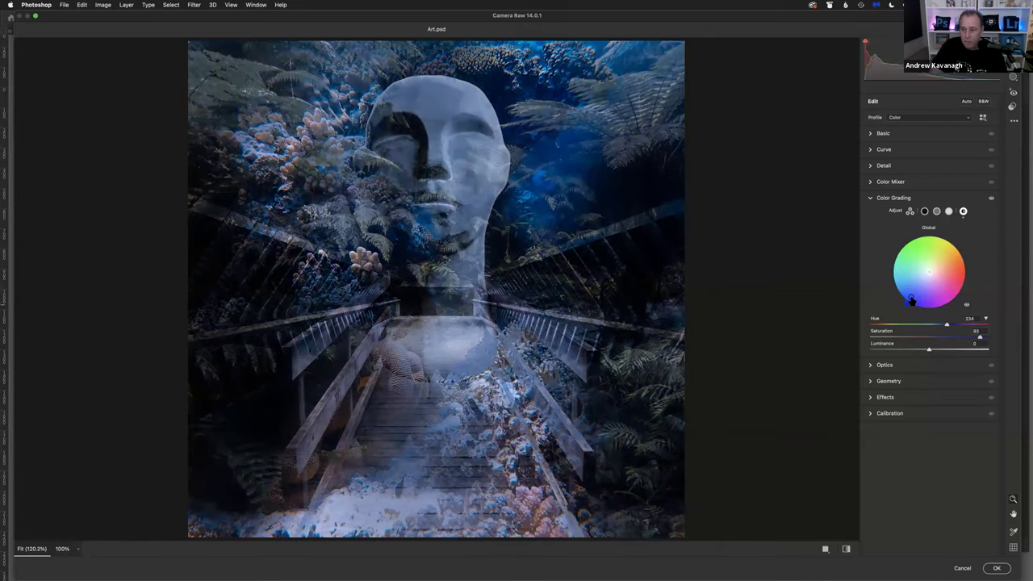
drag(911, 297, 907, 303)
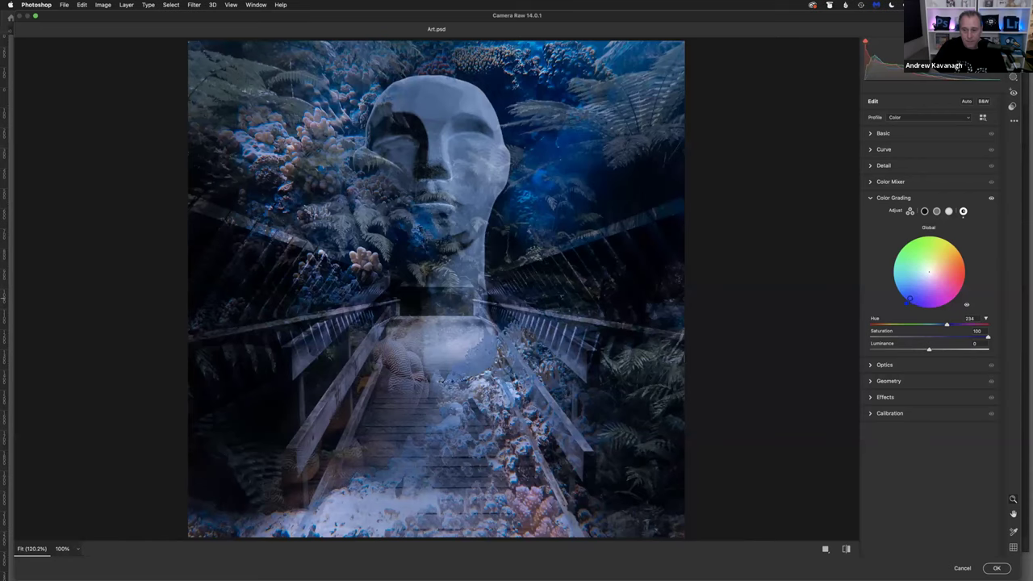
drag(910, 300, 929, 272)
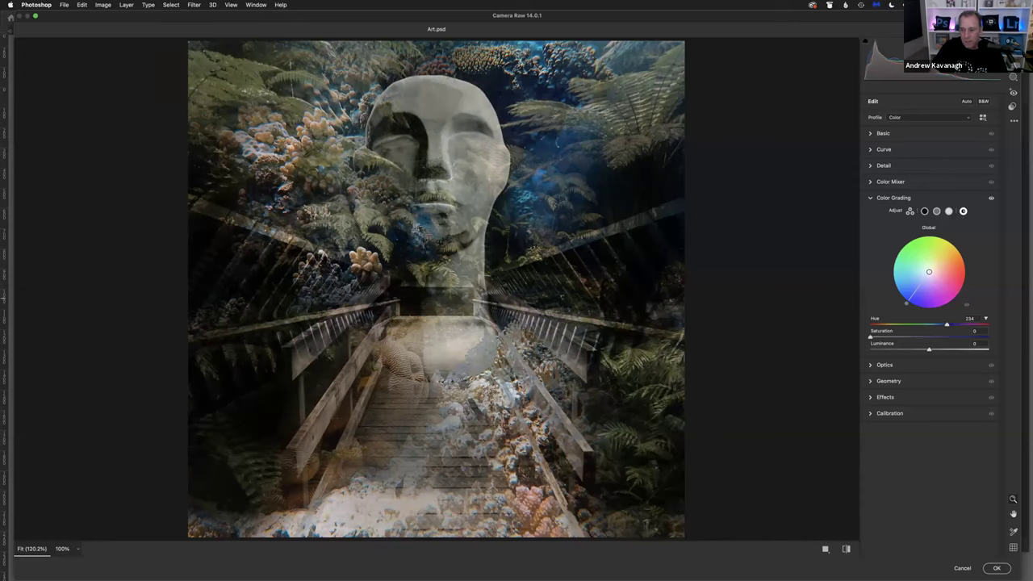
drag(929, 272, 911, 296)
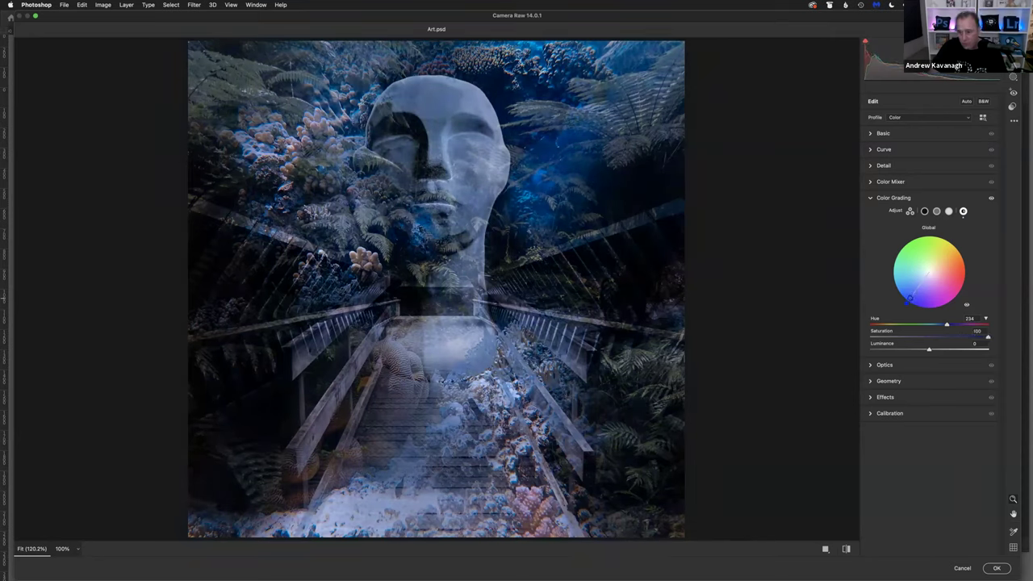
drag(913, 294, 920, 286)
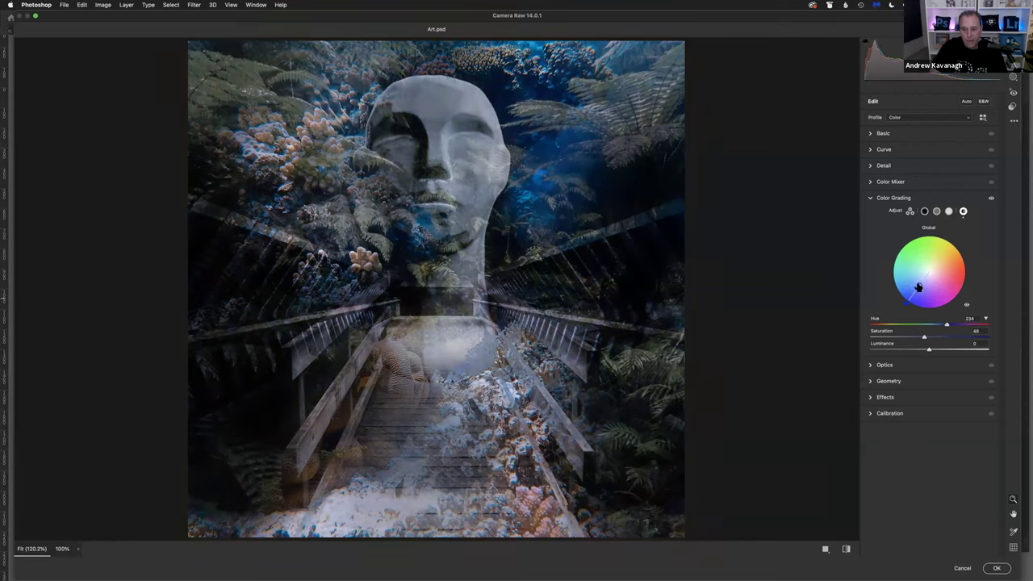
mouse_move(924, 337)
mouse_down()
mouse_move(898, 340)
mouse_move(950, 335)
mouse_move(892, 339)
mouse_move(905, 338)
mouse_up()
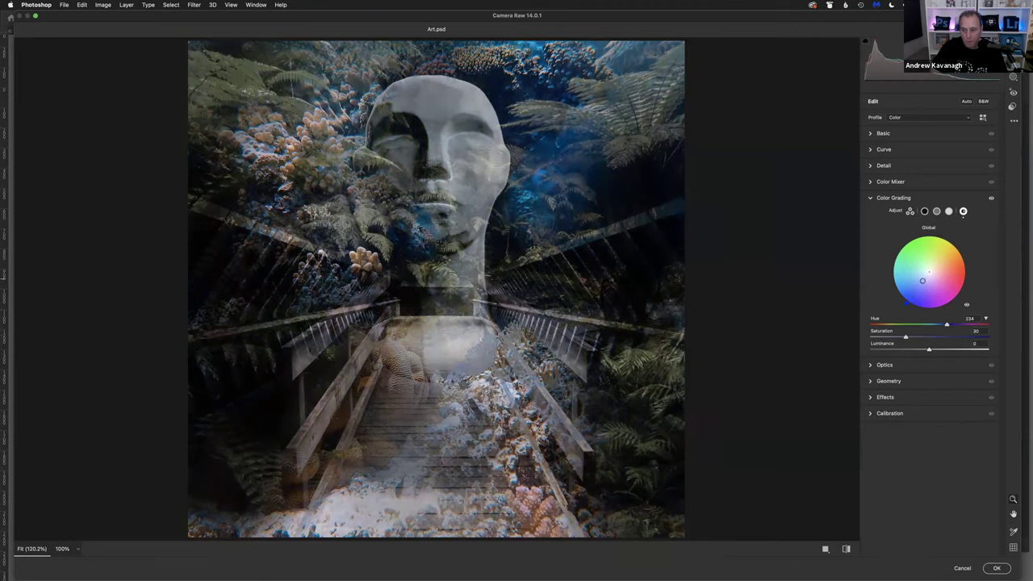
drag(922, 280, 910, 300)
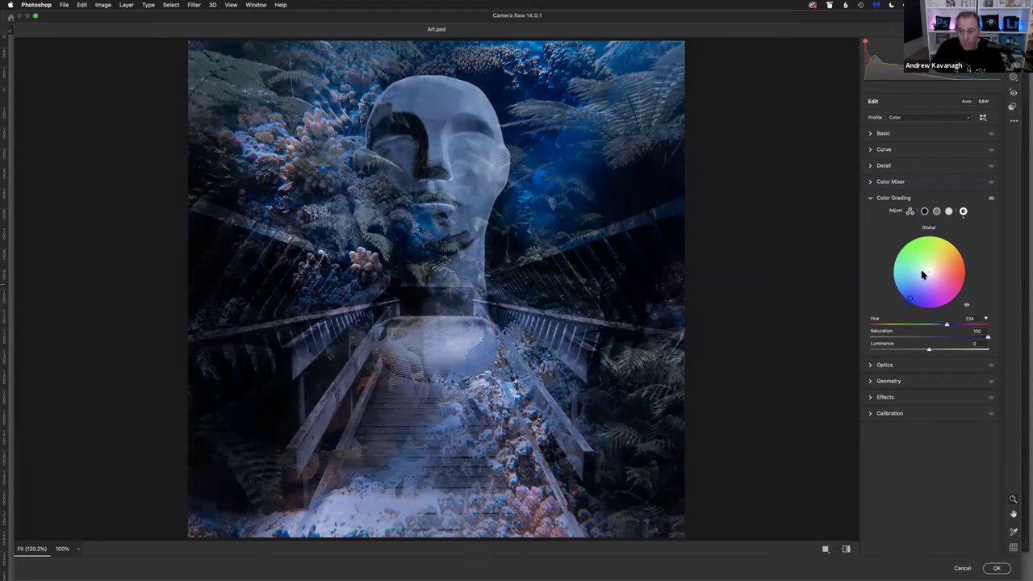
drag(909, 298, 929, 272)
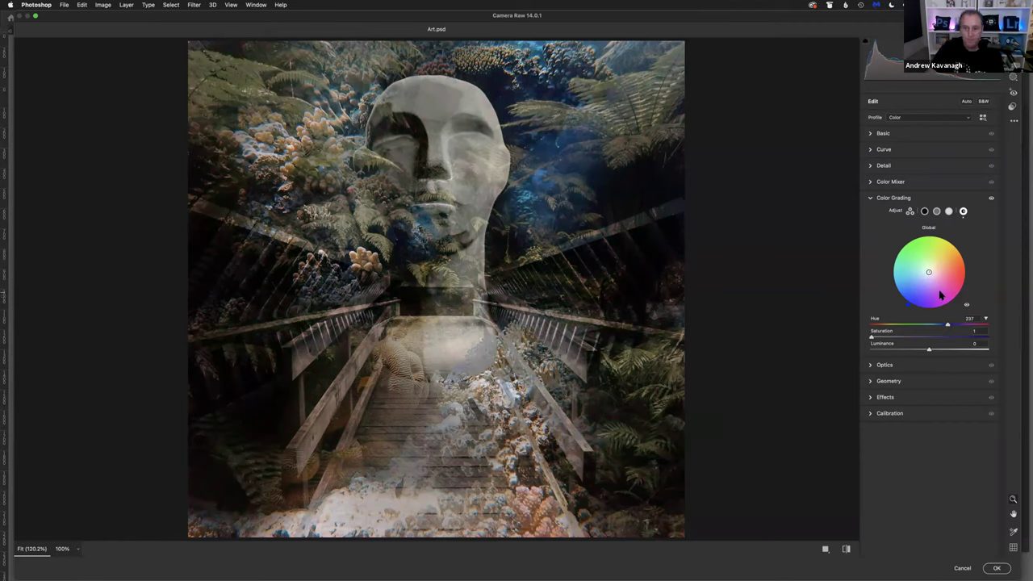
Step: Switch Color Grading to 3-Way and tint the shadows purple at Hue 268, Saturation 66
click(909, 211)
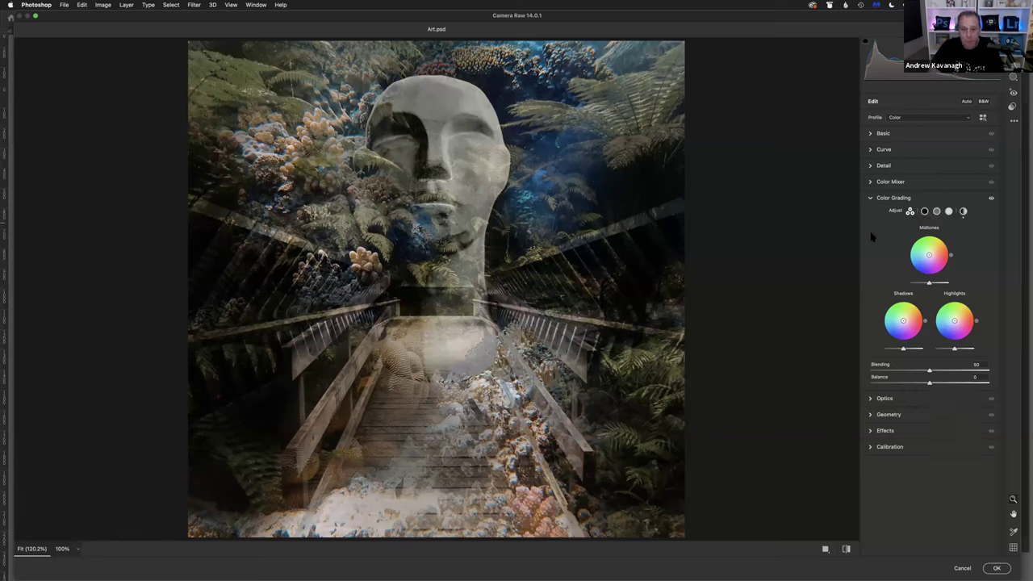
key(p)
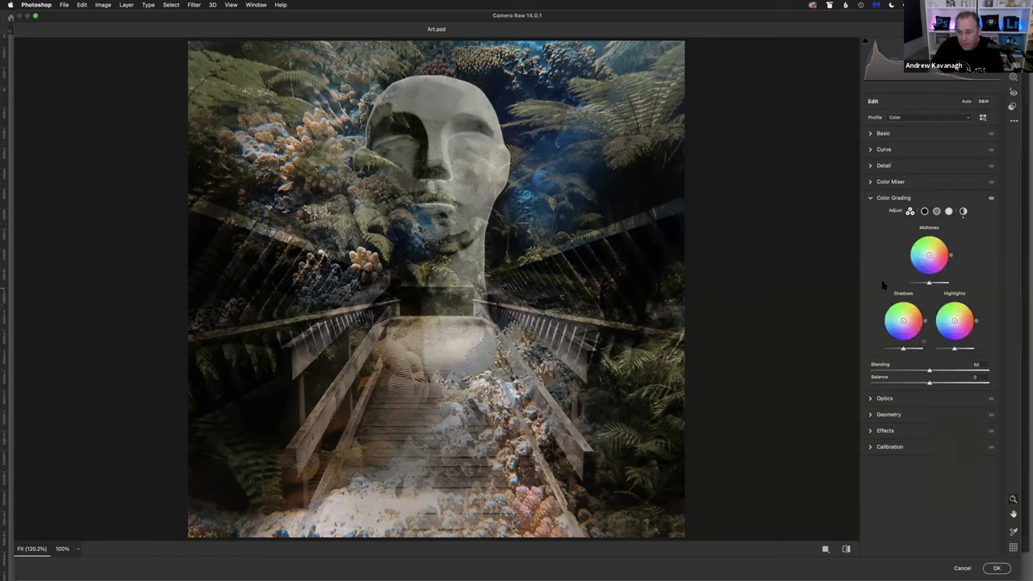
click(925, 212)
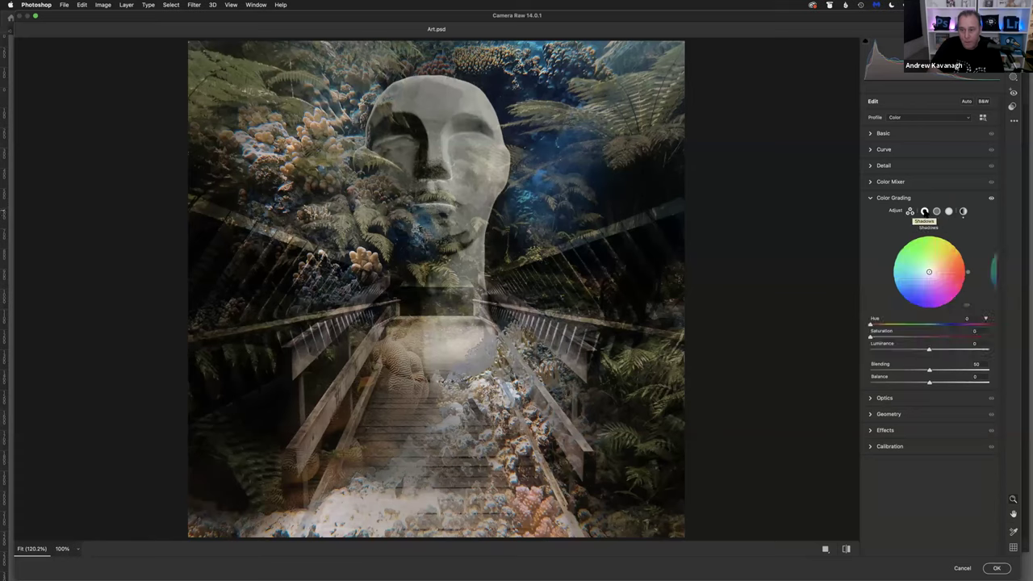
click(925, 306)
click(924, 306)
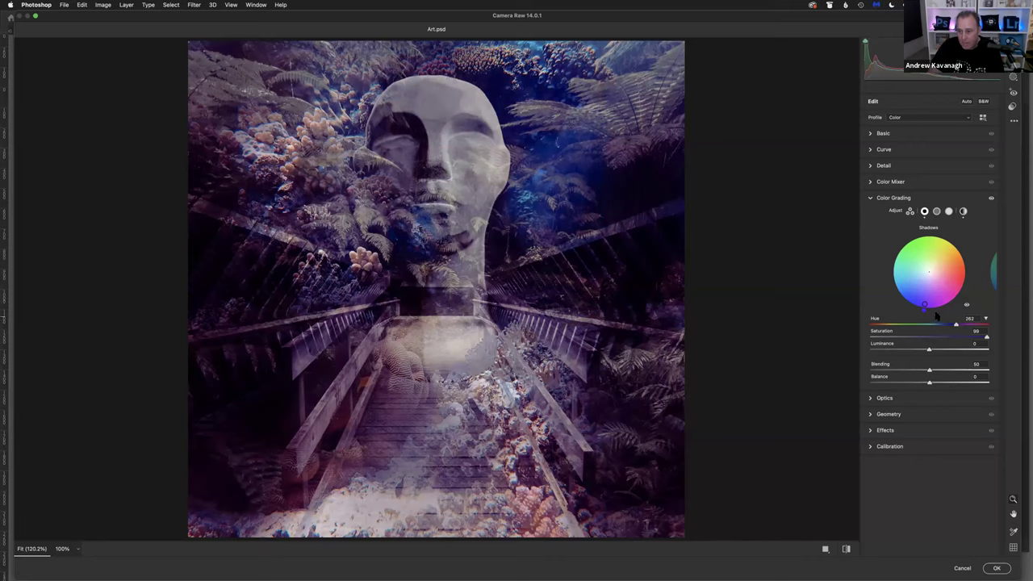
mouse_move(925, 306)
mouse_down()
mouse_move(927, 279)
mouse_move(927, 299)
mouse_up()
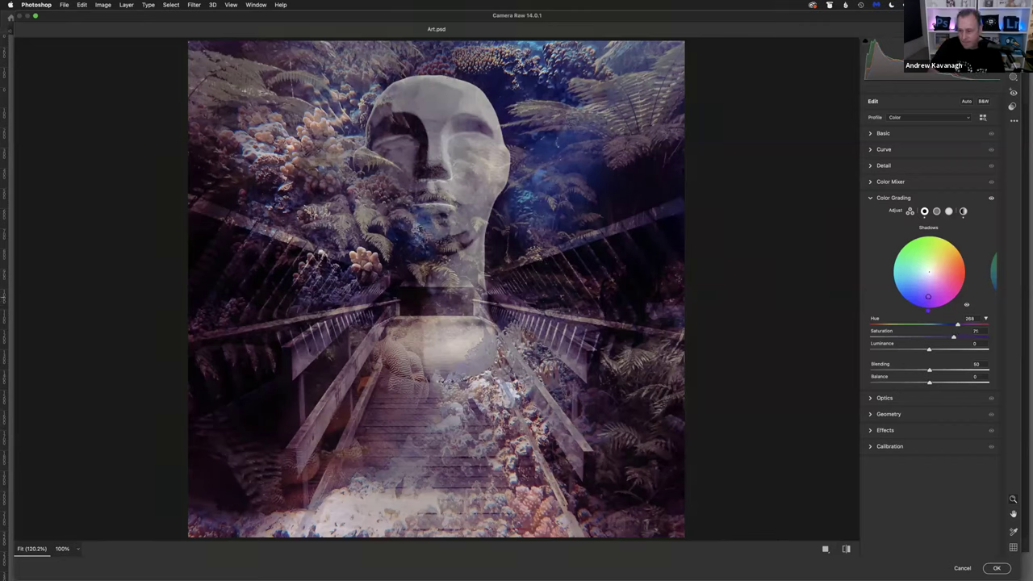
drag(928, 297, 928, 295)
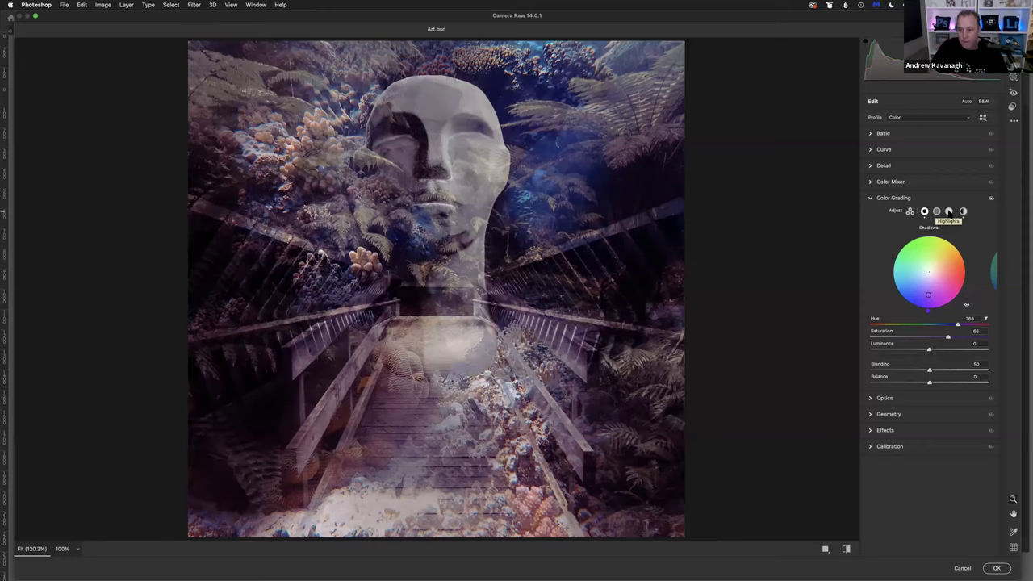
click(949, 212)
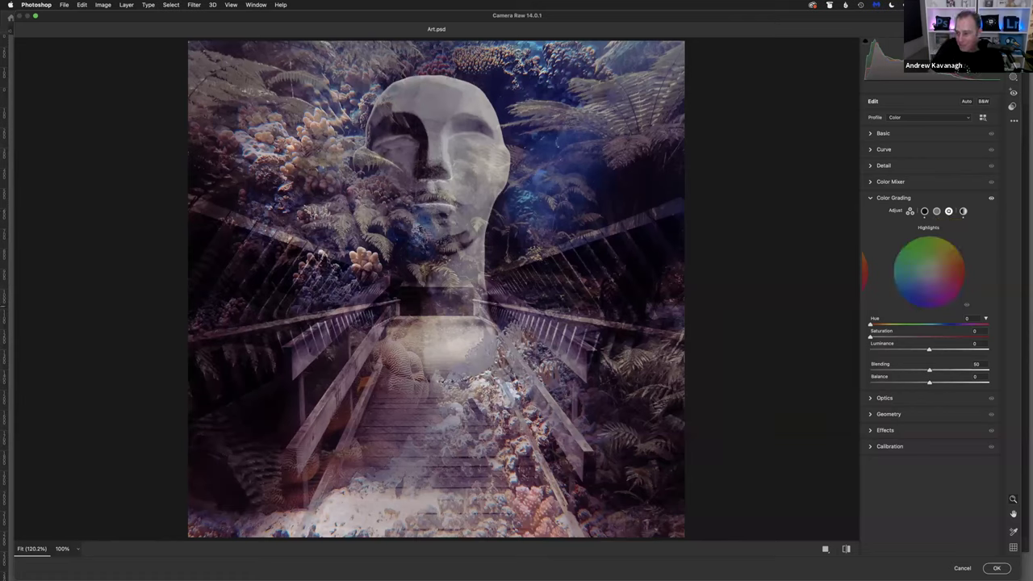
Step: Warm the highlights orange at Hue 34, Saturation about 52, and apply the Camera Raw filter
click(954, 255)
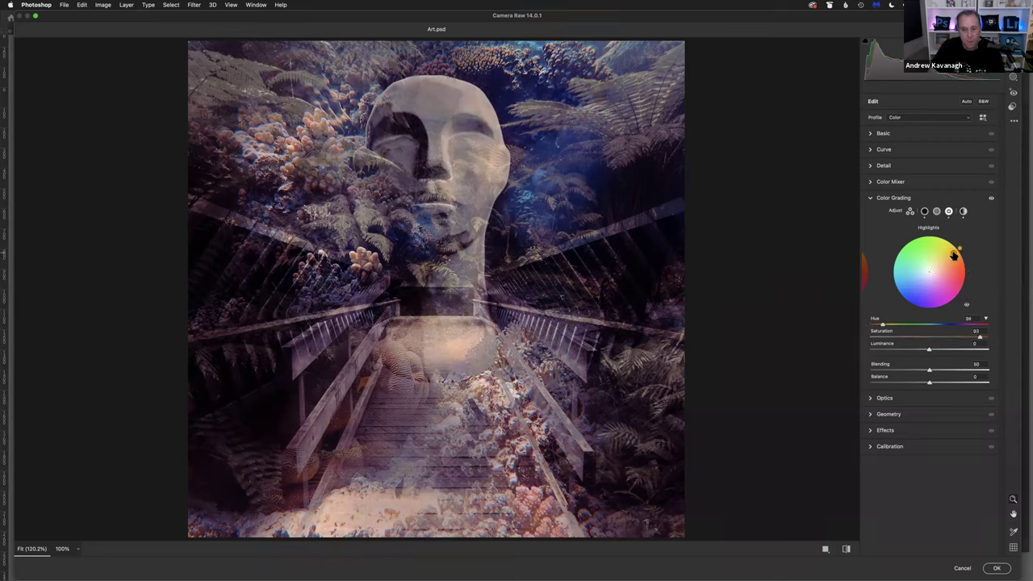
mouse_move(953, 253)
mouse_down()
mouse_move(949, 242)
mouse_move(956, 253)
mouse_up()
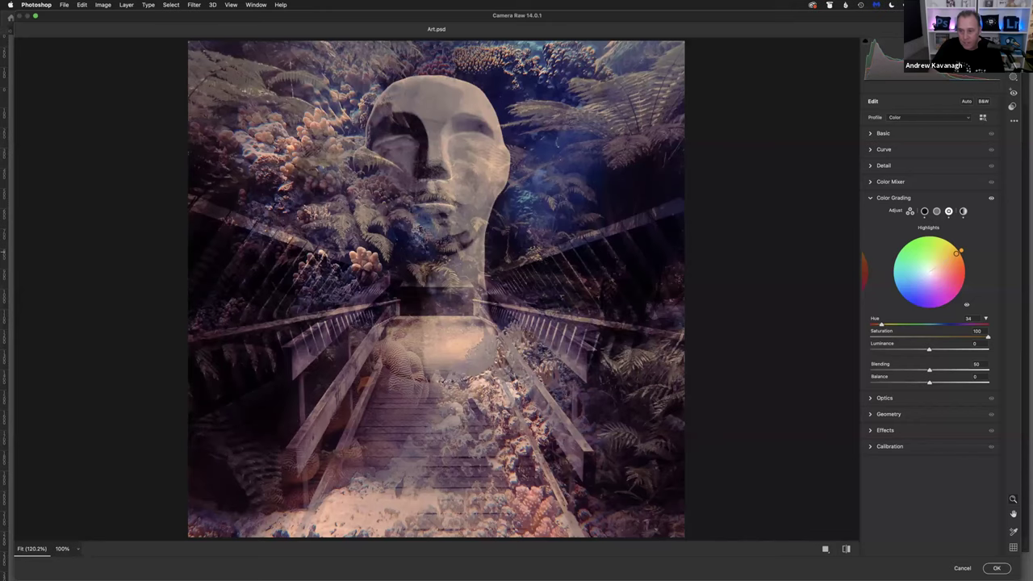
drag(945, 260, 944, 263)
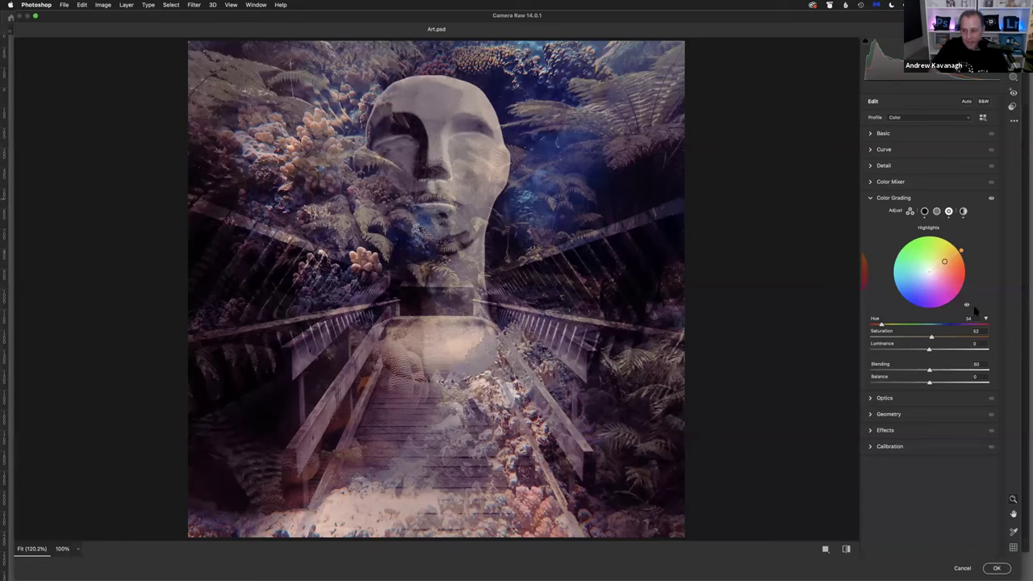
click(998, 568)
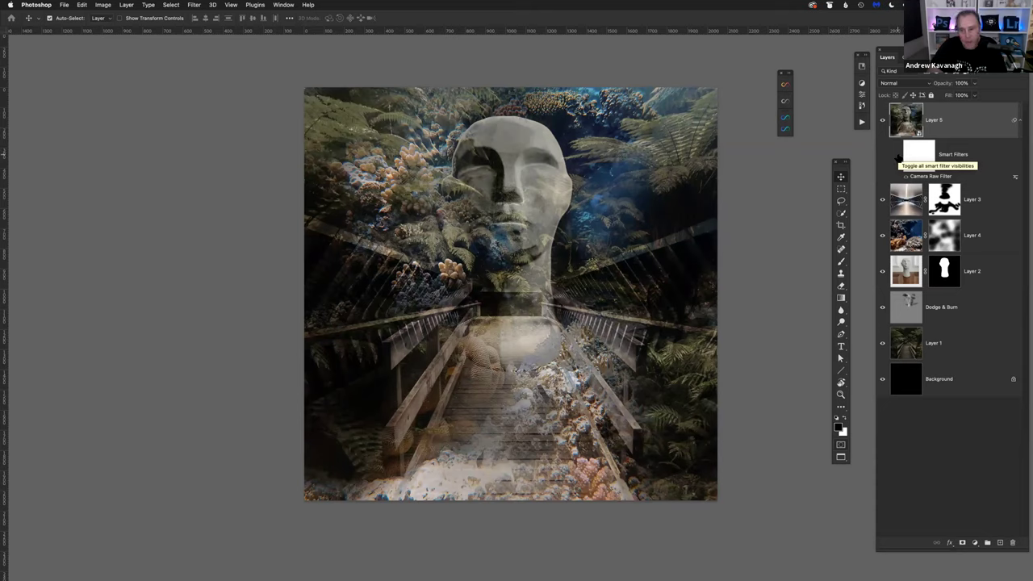
Step: Compare Layer 5 with the Camera Raw filter off and on, then ready its mask for brushing
click(897, 158)
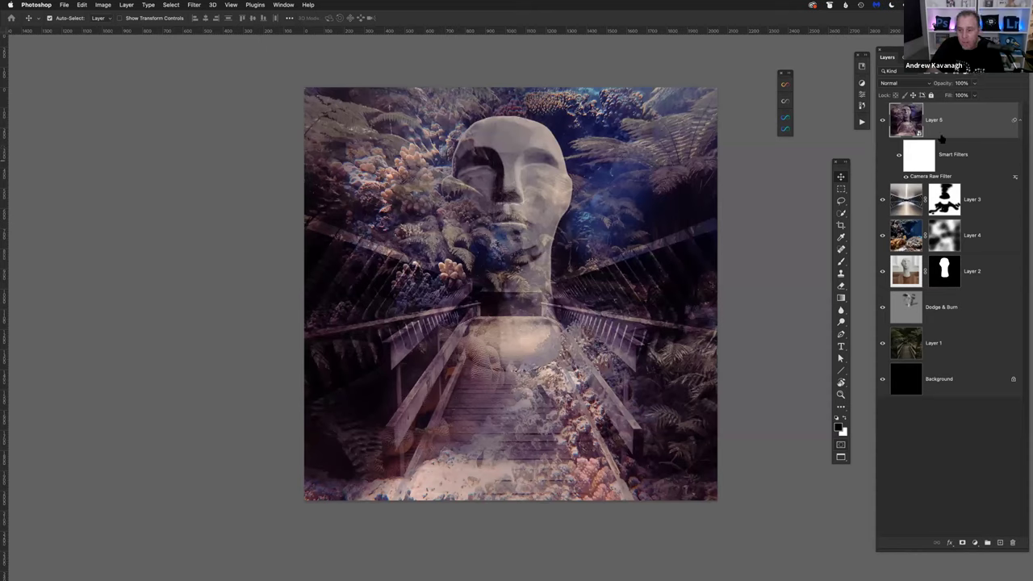
click(898, 157)
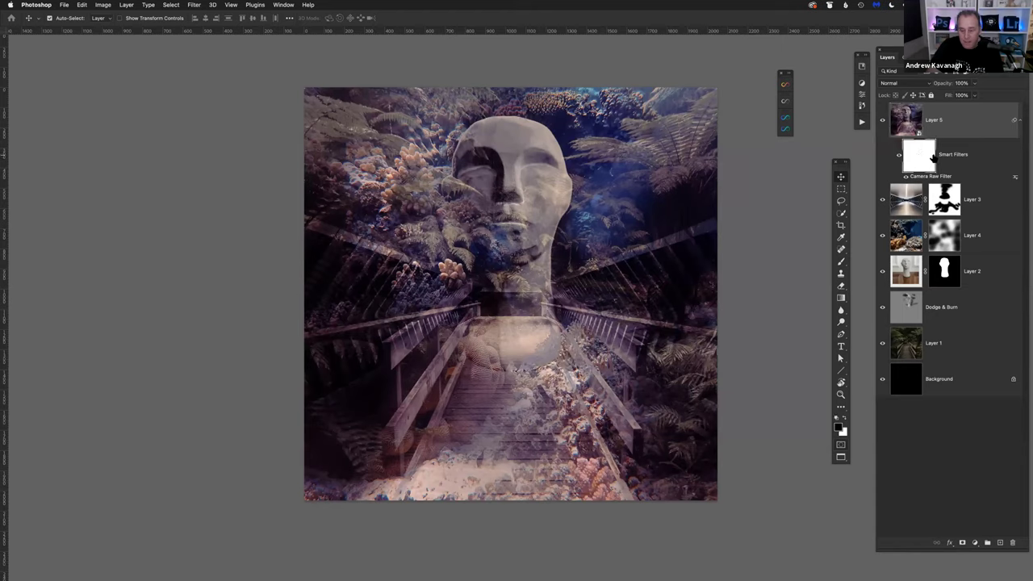
click(926, 158)
key(b)
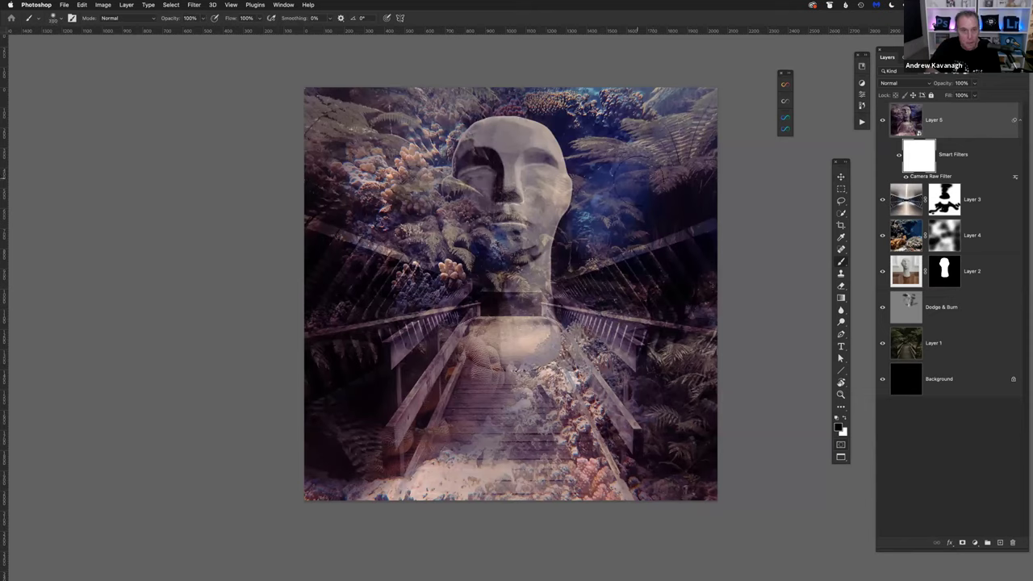
Step: Paint black at 34% brush opacity on the smart filter mask, comparing with the grade hidden
drag(170, 19, 146, 26)
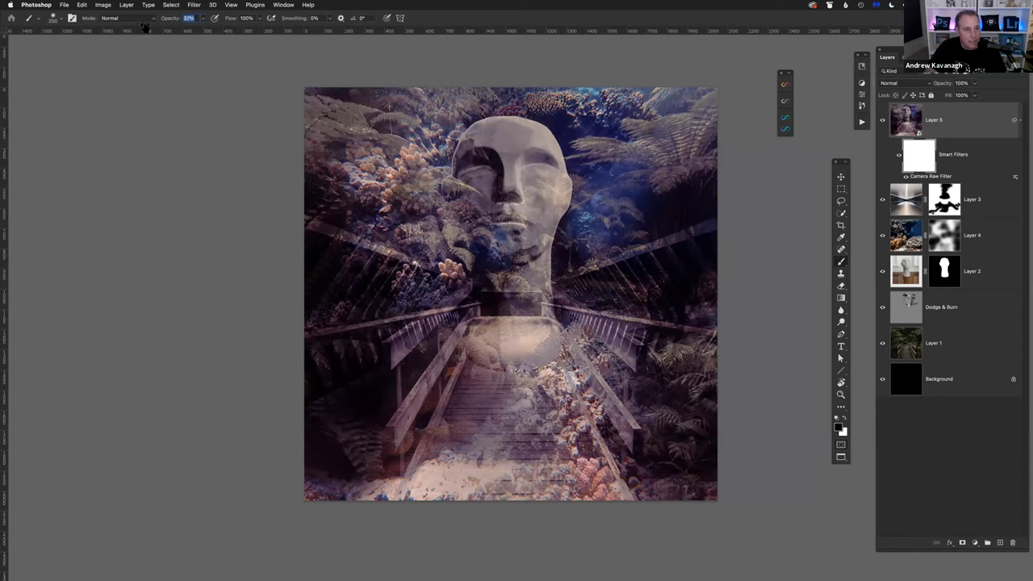
key(Return)
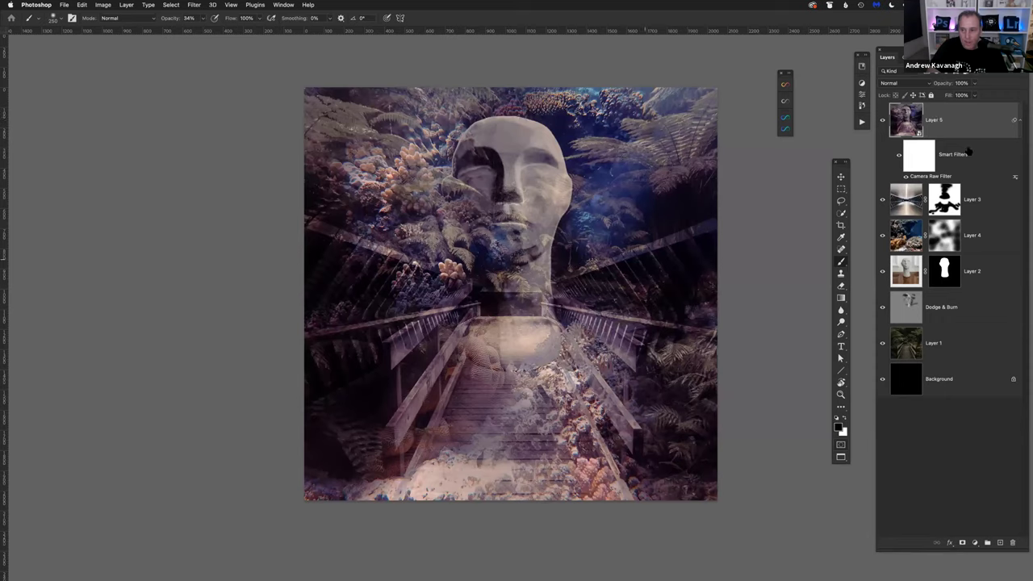
click(917, 154)
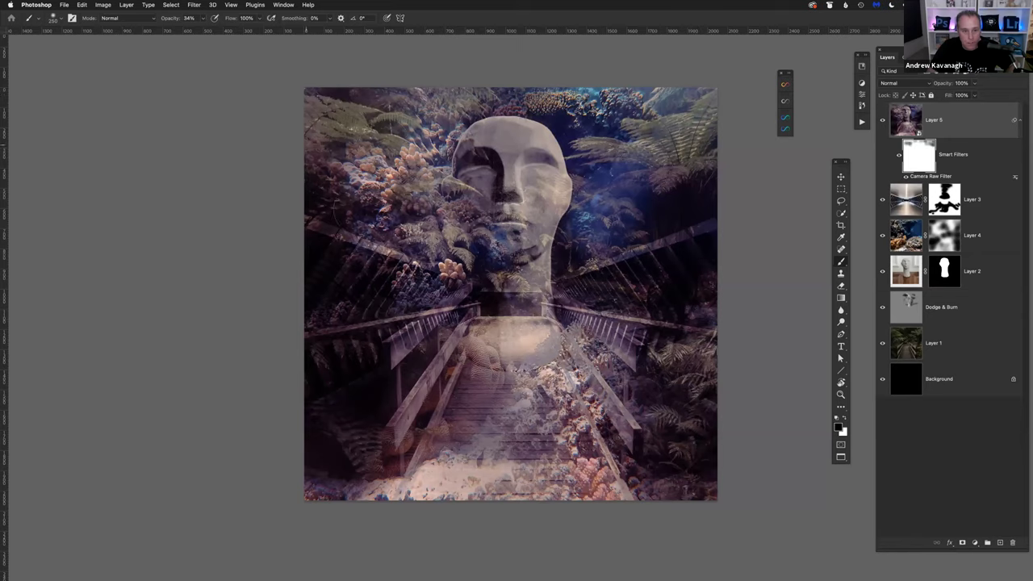
click(897, 156)
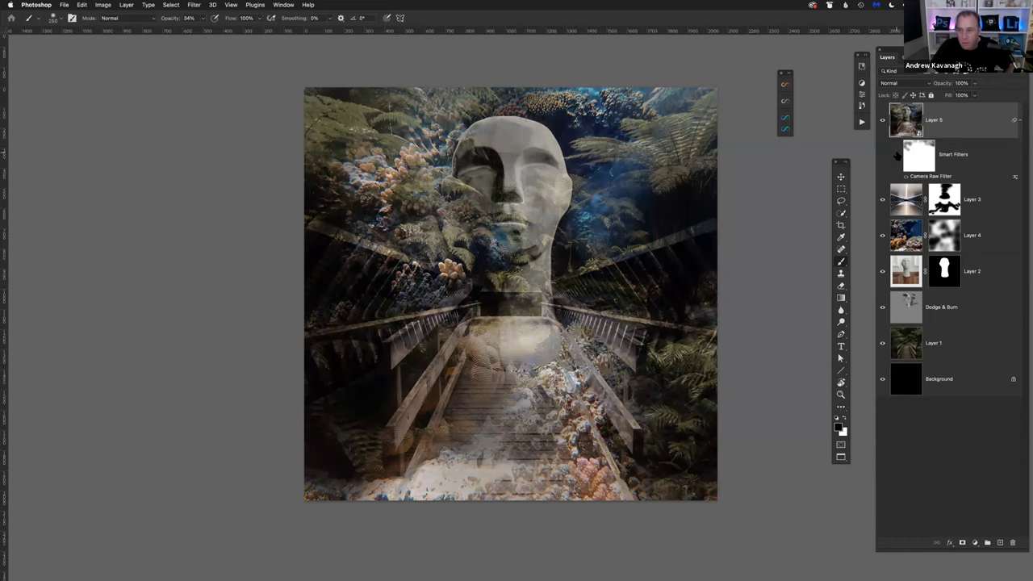
click(897, 157)
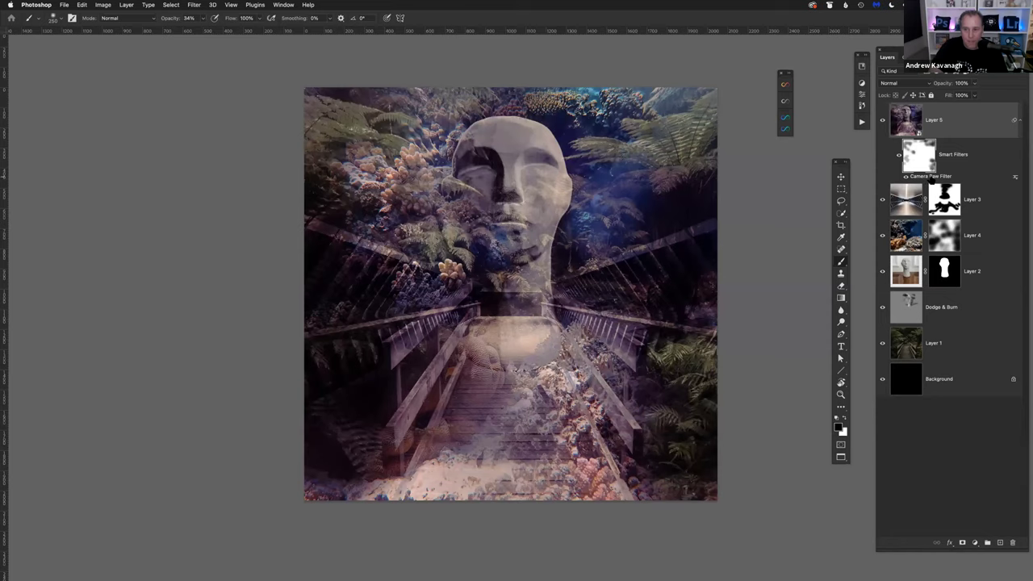
Step: Reopen the Camera Raw filter and shift the highlights from orange to teal (Hue 148, Saturation ~53)
double_click(920, 178)
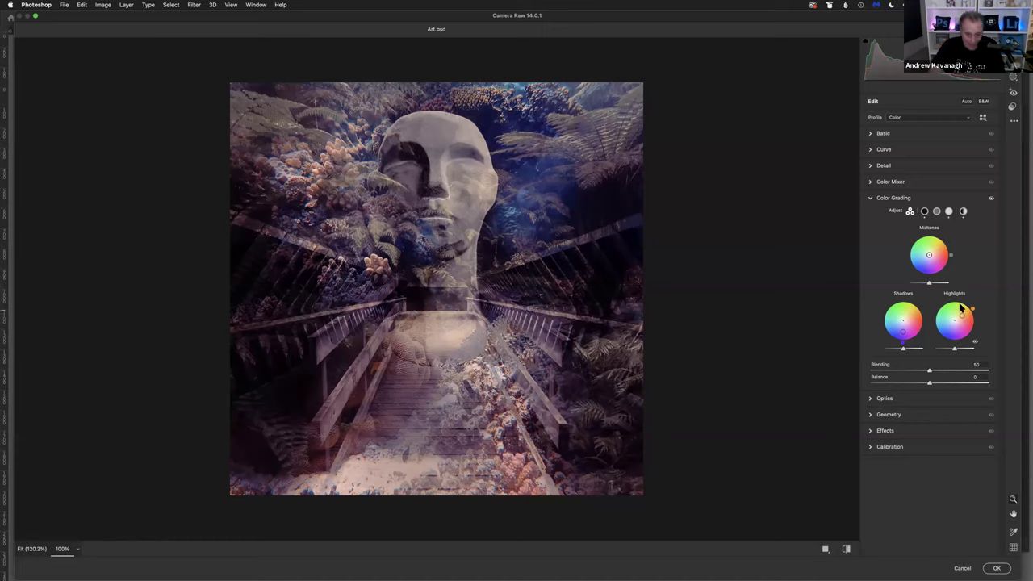
mouse_move(962, 315)
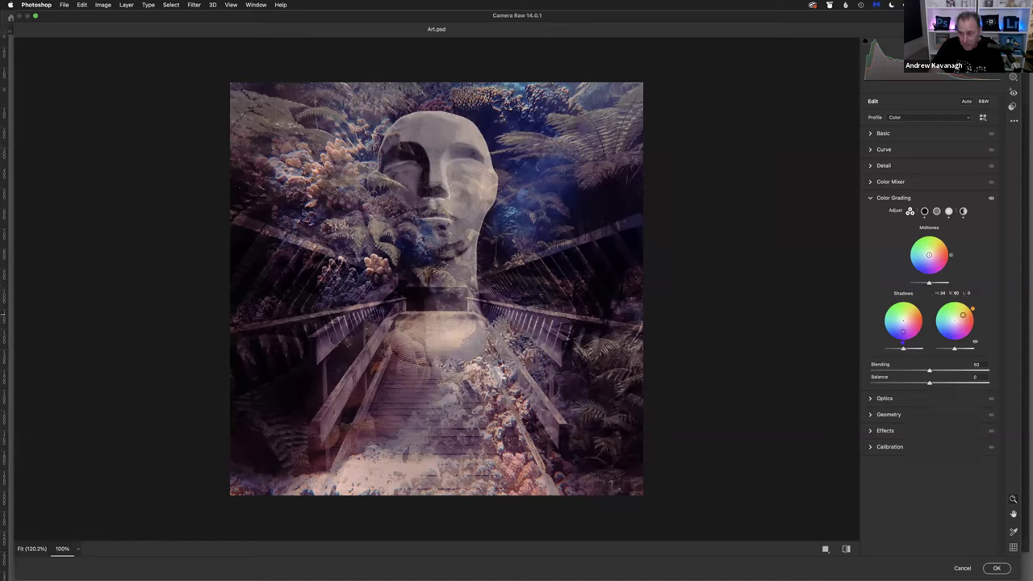
mouse_move(958, 318)
mouse_down()
mouse_move(937, 320)
mouse_move(943, 314)
mouse_up()
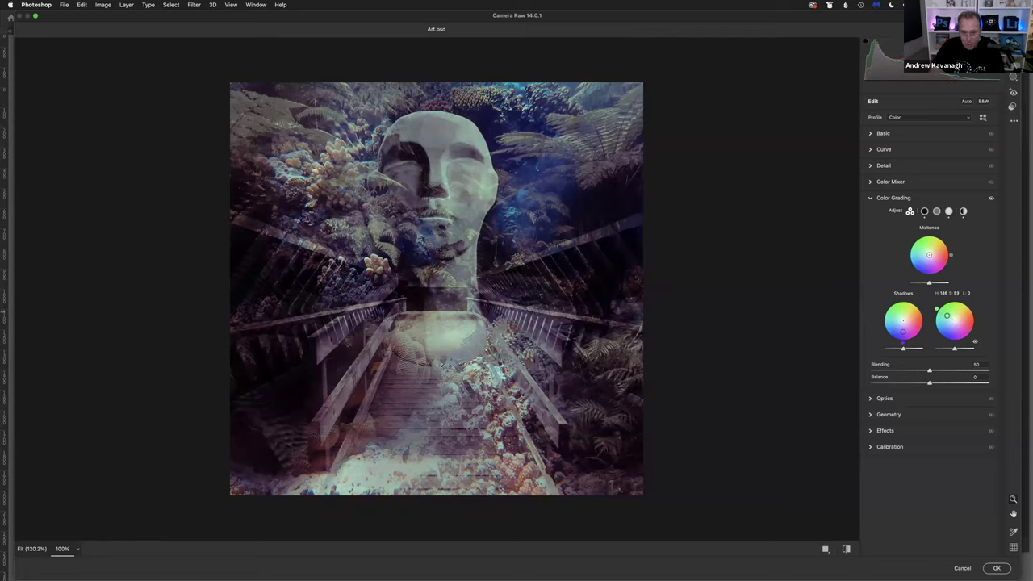
click(997, 568)
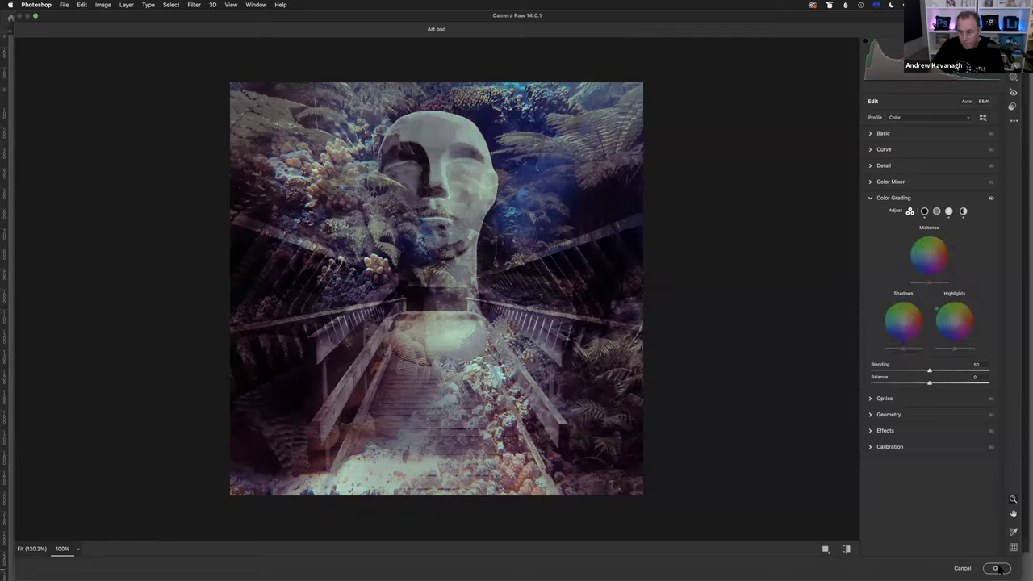
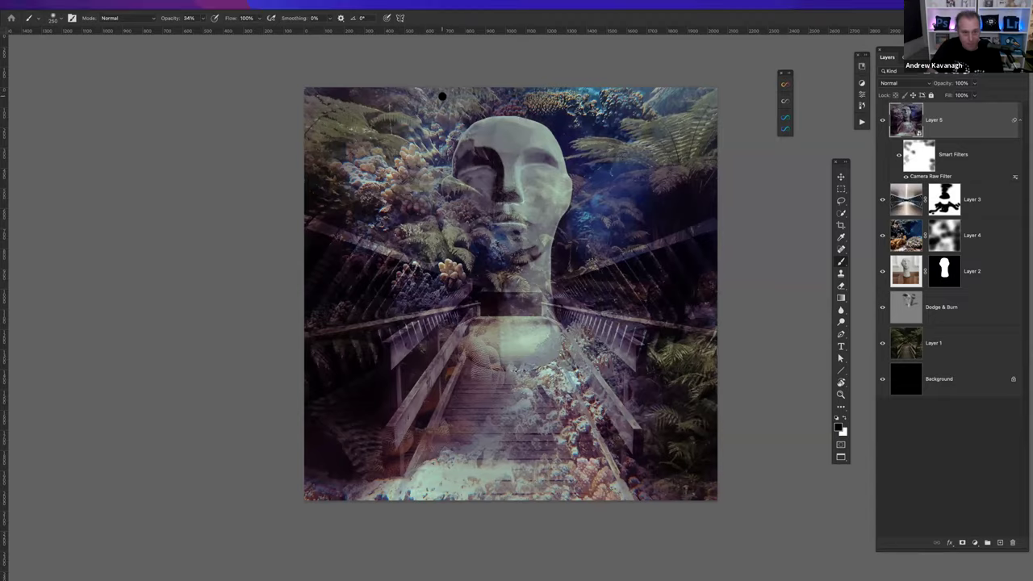
Step: Check Art.psd's Image Size settings and close them without resizing
key(f)
key(f)
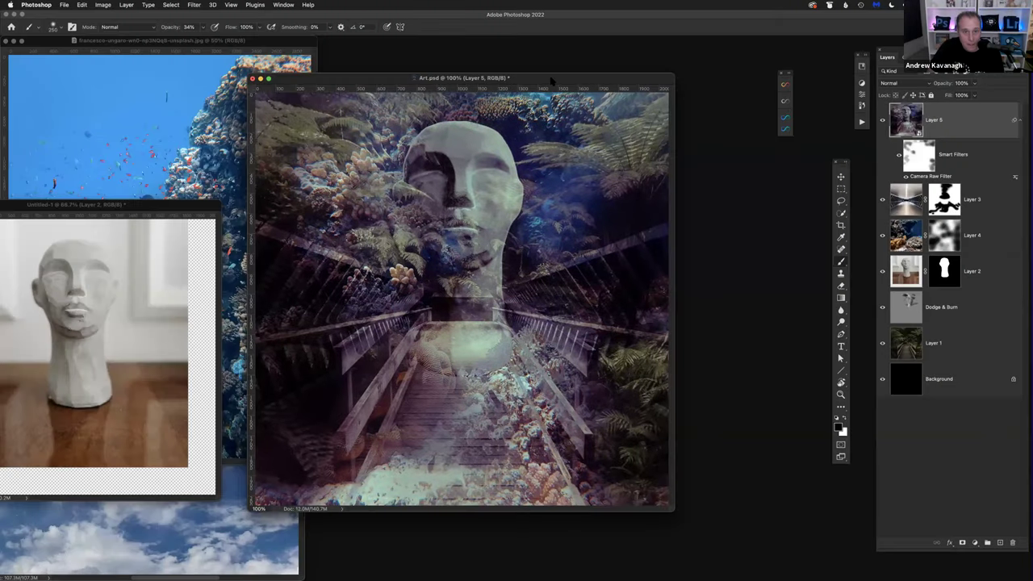
drag(528, 84, 560, 79)
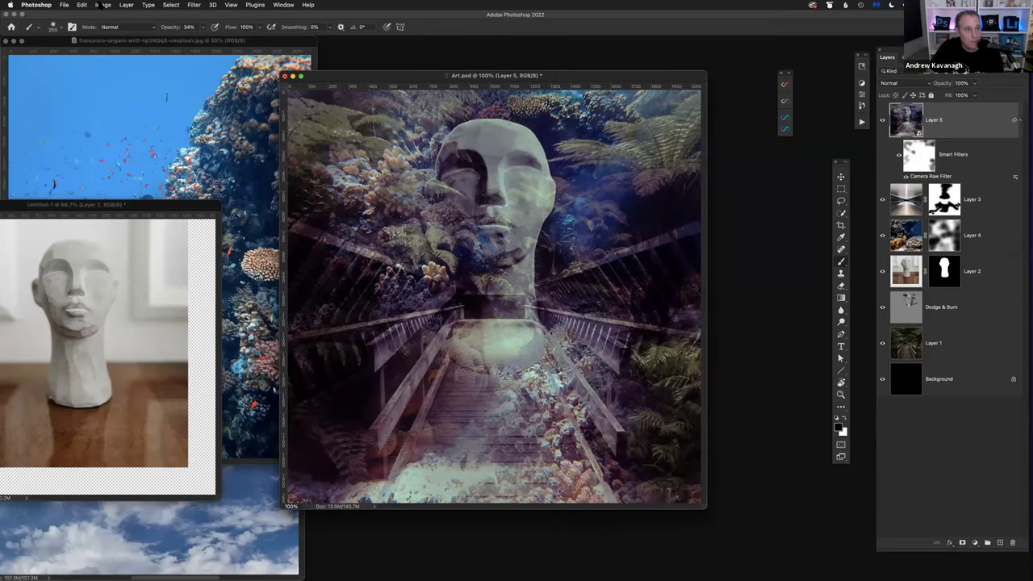
click(103, 5)
click(104, 4)
click(104, 5)
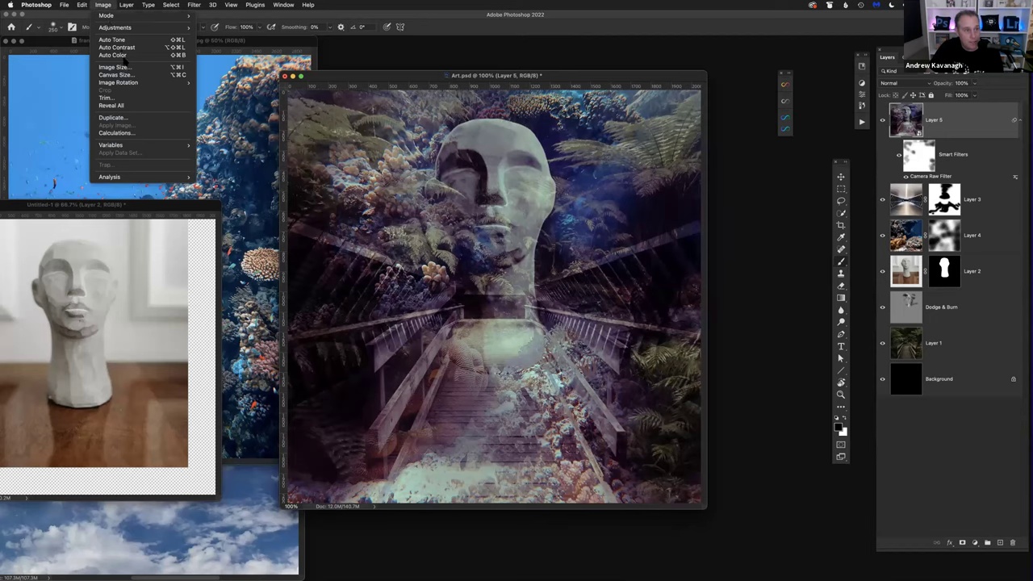
click(113, 67)
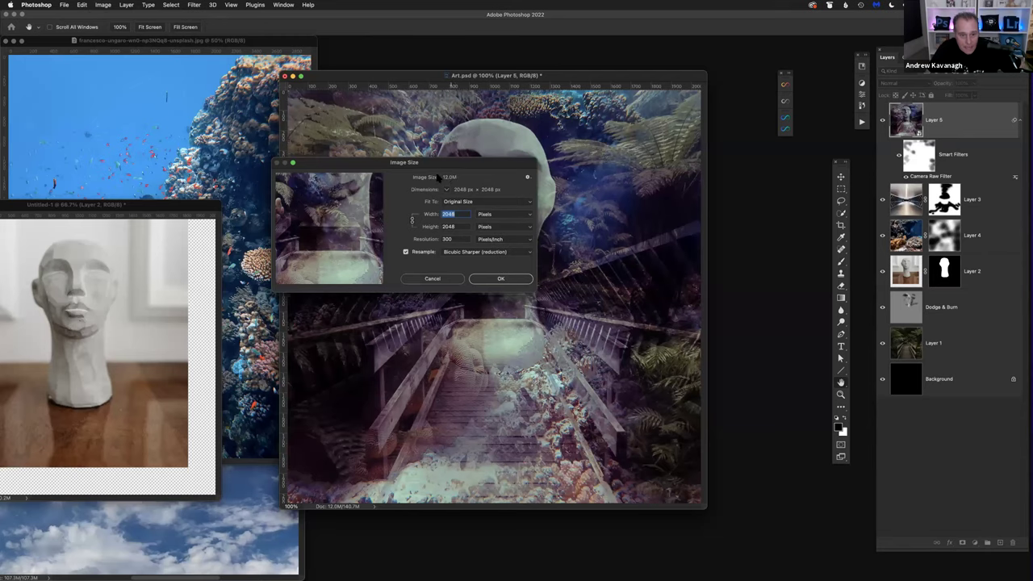
click(436, 278)
drag(595, 78, 560, 89)
key(f)
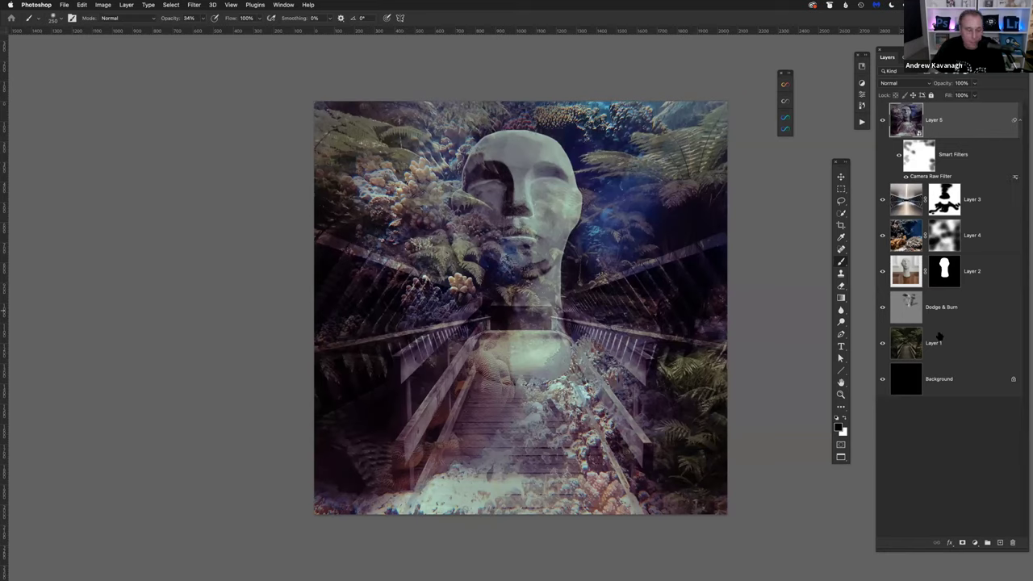
Step: Duplicate the image with Duplicate Merged Layers Only, keeping the name Art copy
click(862, 121)
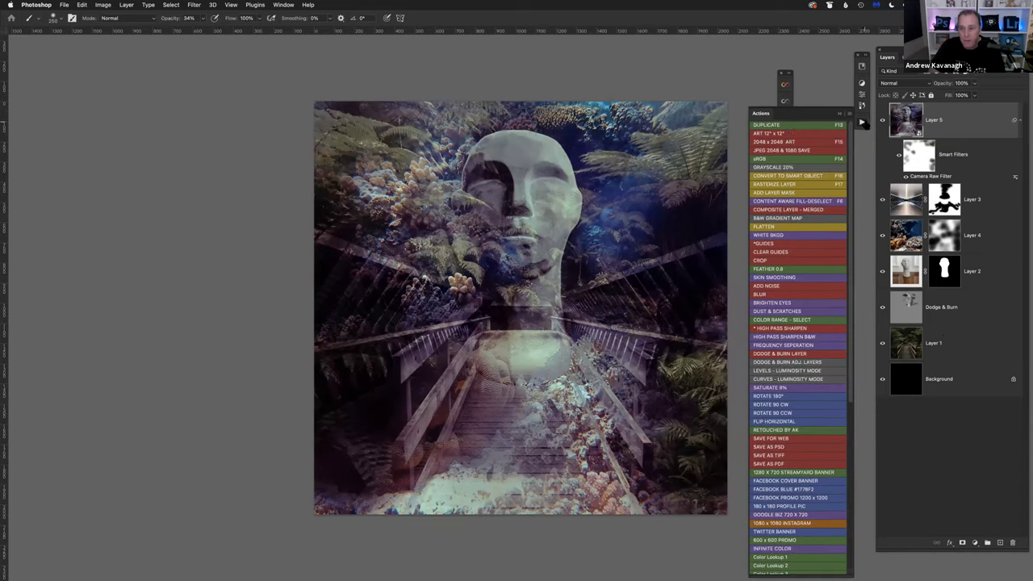
click(862, 121)
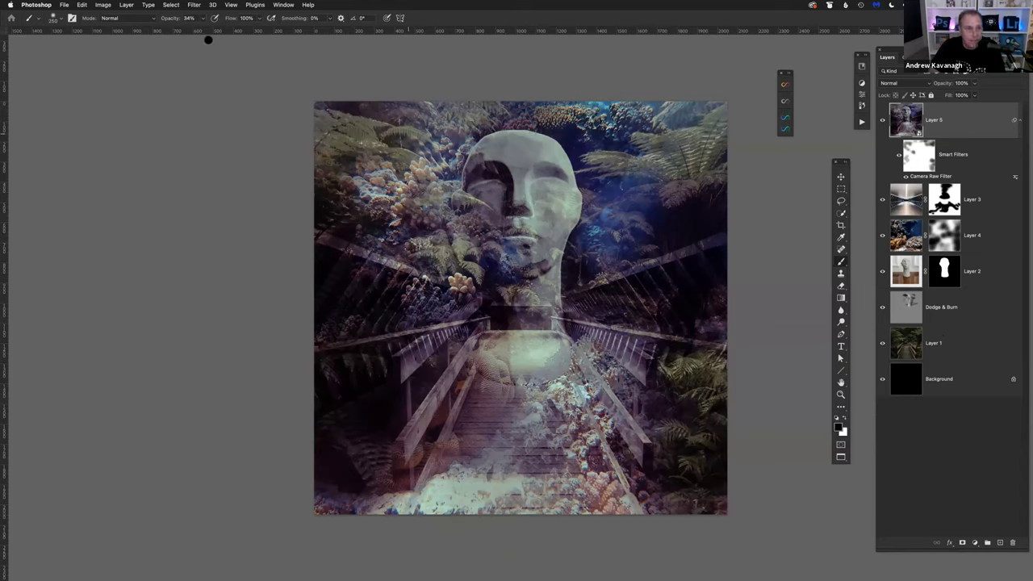
click(108, 6)
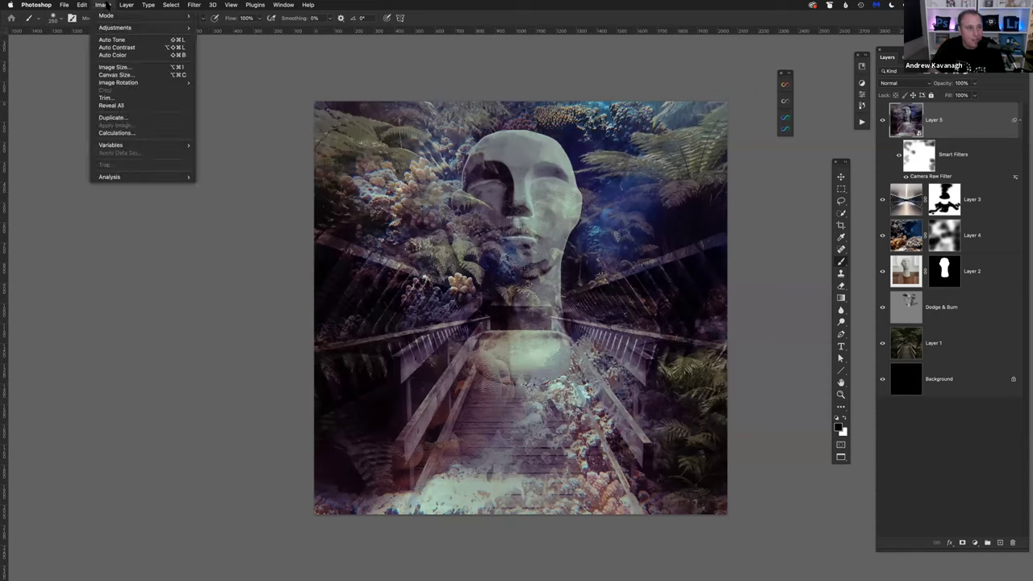
click(113, 118)
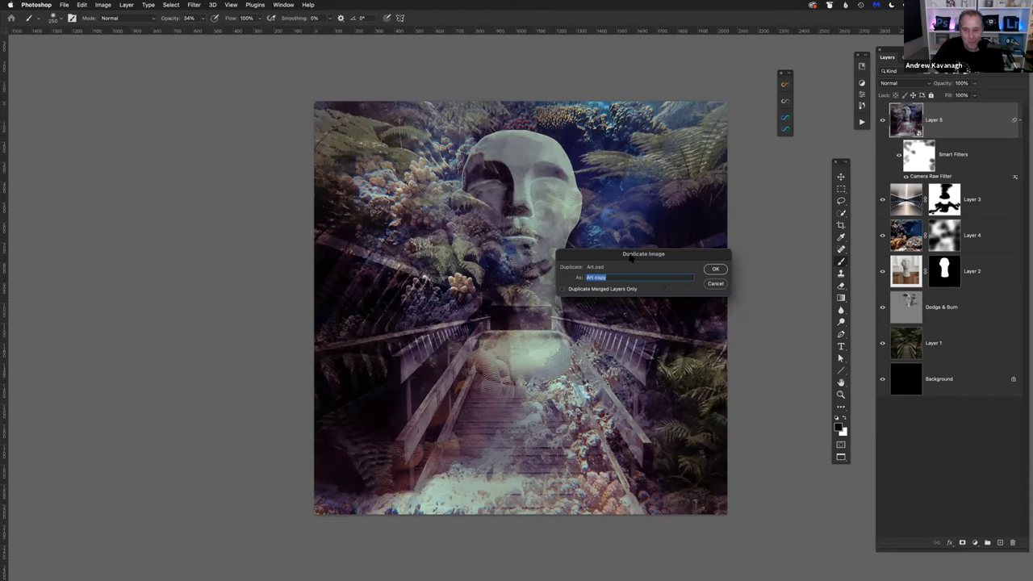
drag(632, 256, 632, 251)
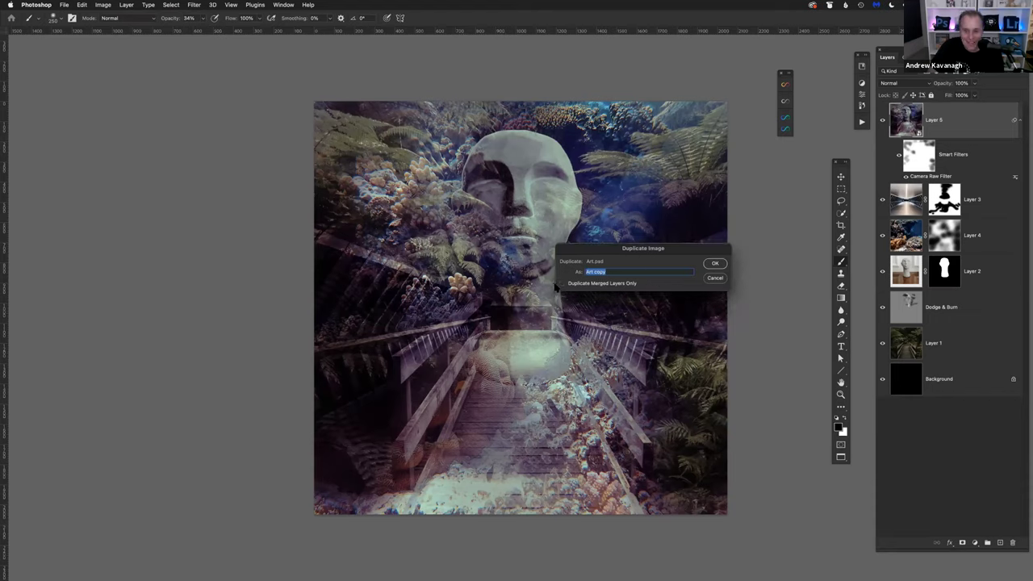
click(610, 282)
click(613, 272)
key(alt+Left)
key(shift+End)
click(613, 272)
click(716, 264)
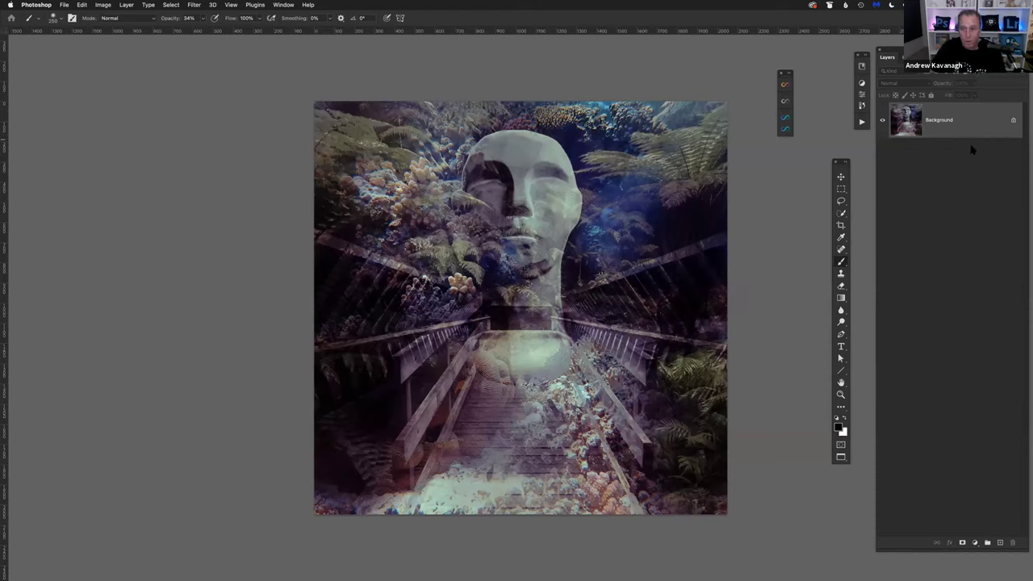
Step: Bring Art copy to the front in a floating window with the Move tool active
click(283, 5)
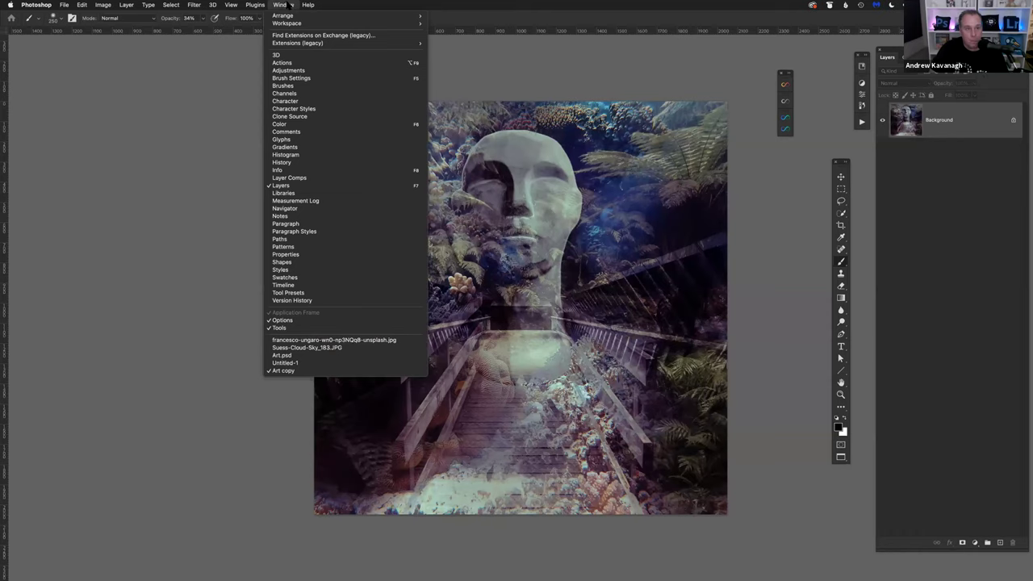
click(301, 372)
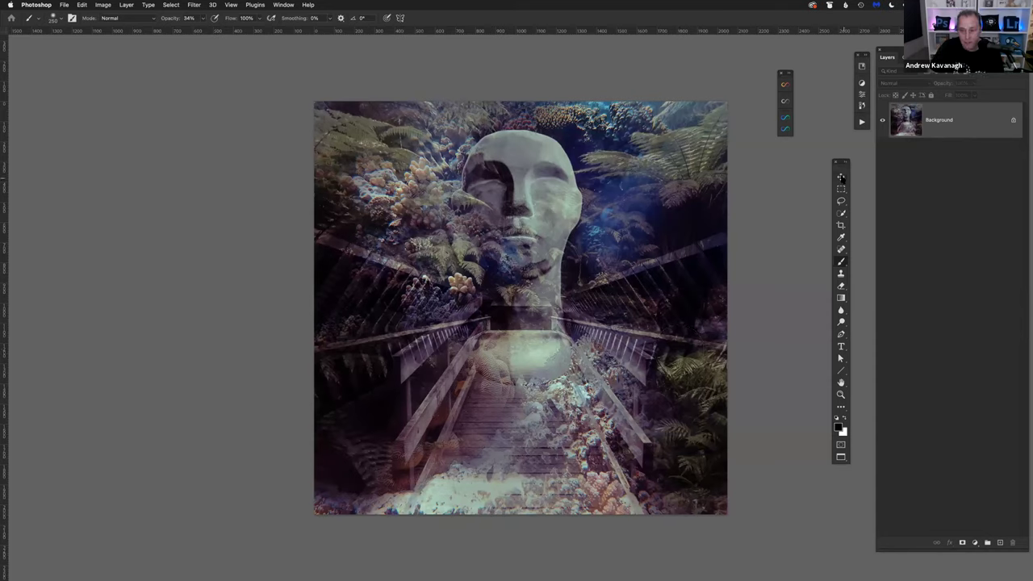
click(842, 178)
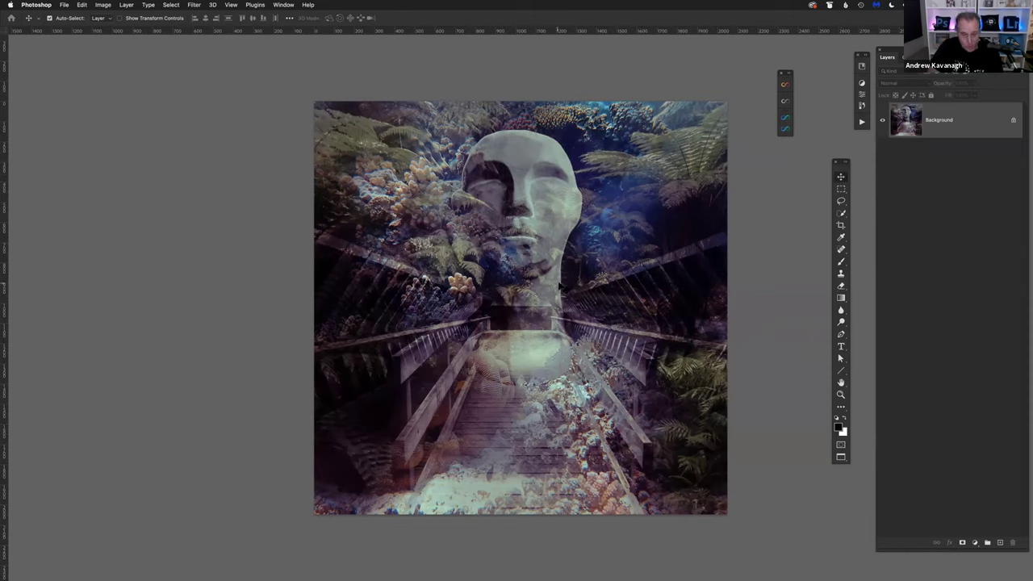
key(f)
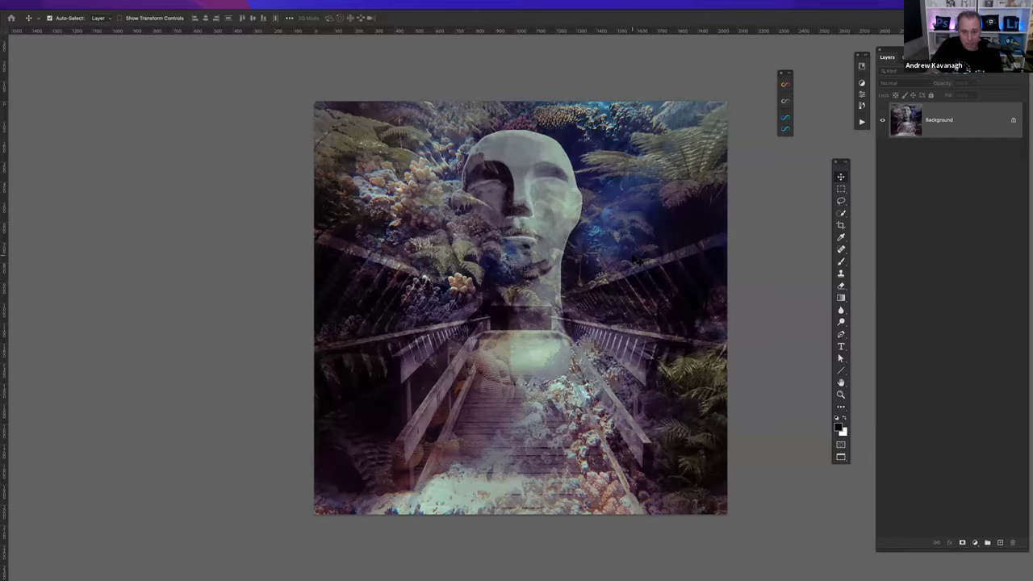
key(f)
drag(370, 42, 694, 67)
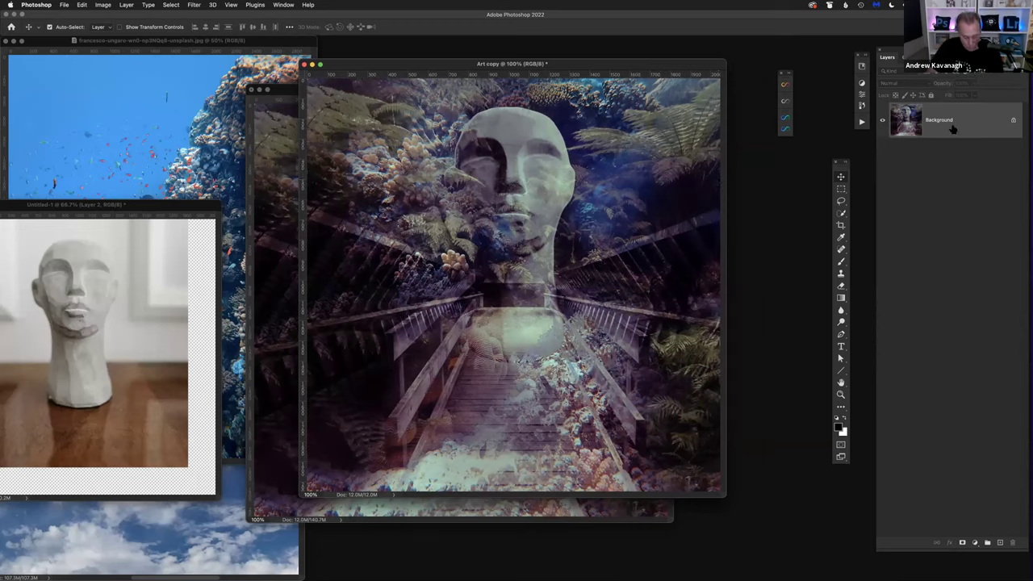
Step: Duplicate Background as Layer 1 and convert Layer 1 to a smart object
key(super+j)
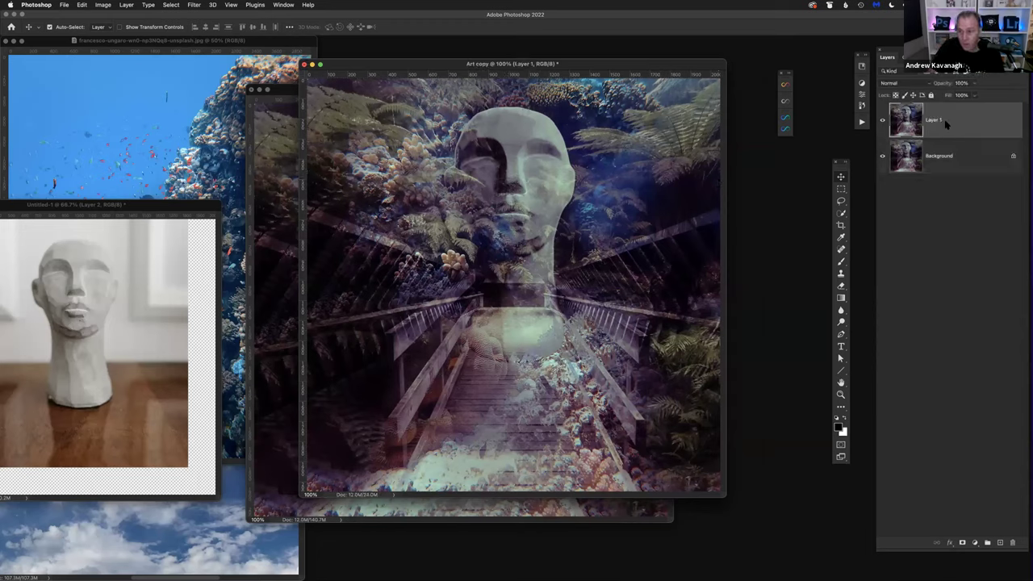
right_click(946, 124)
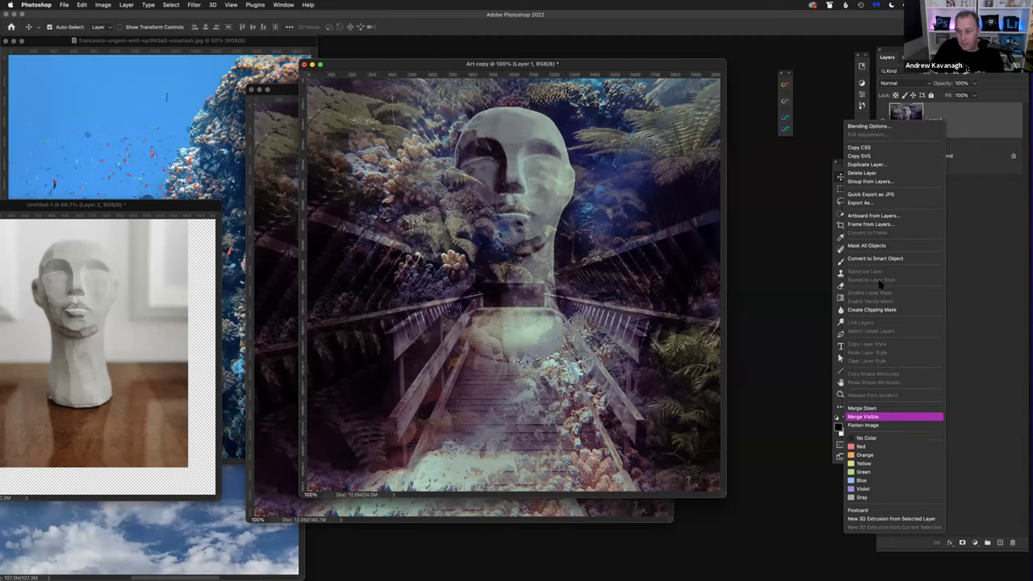
click(888, 258)
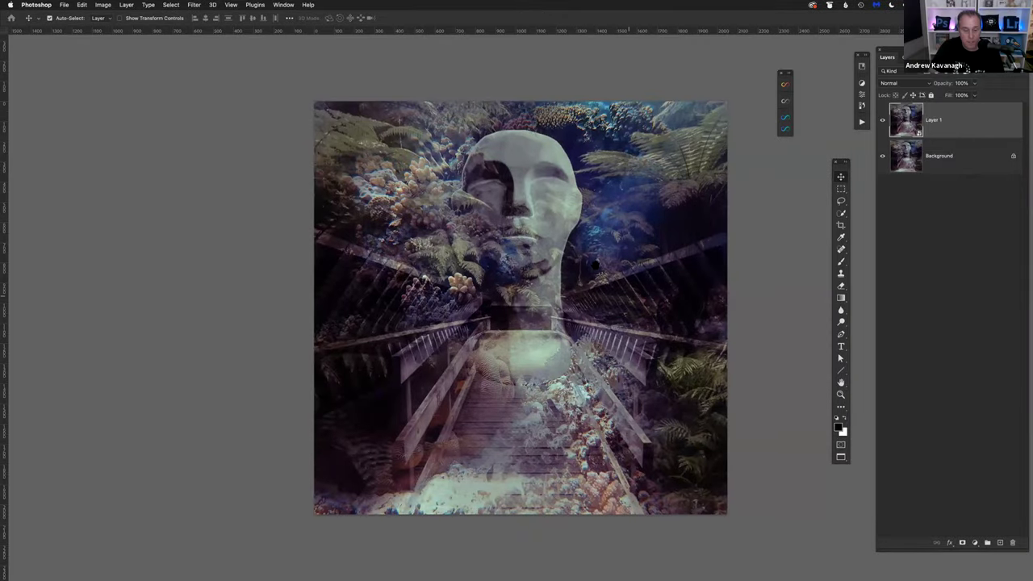
scroll(597, 267, down, 2)
scroll(597, 266, right, 2)
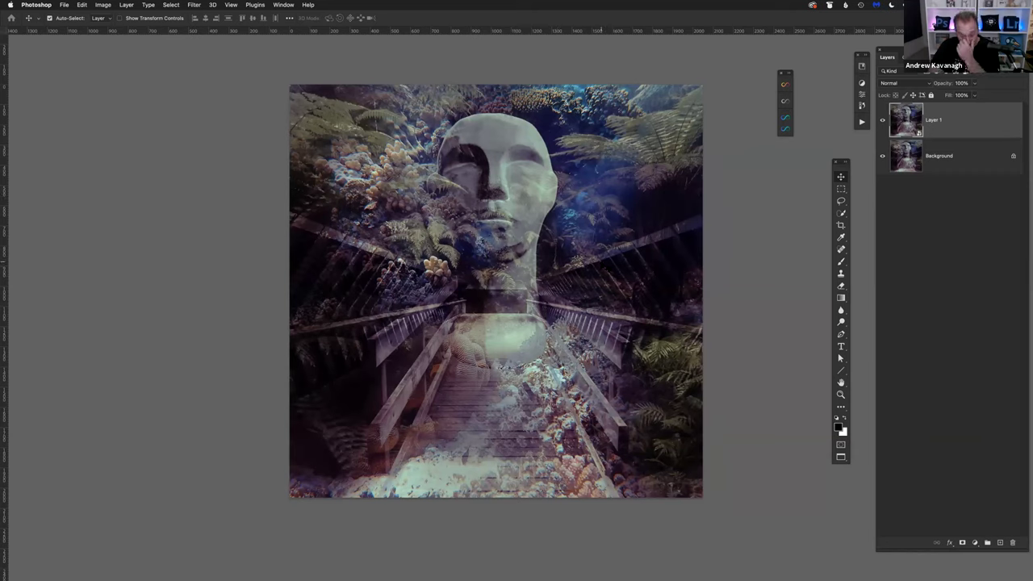
Step: Apply the Camera Raw Filter to the Layer 1 smart object
click(195, 5)
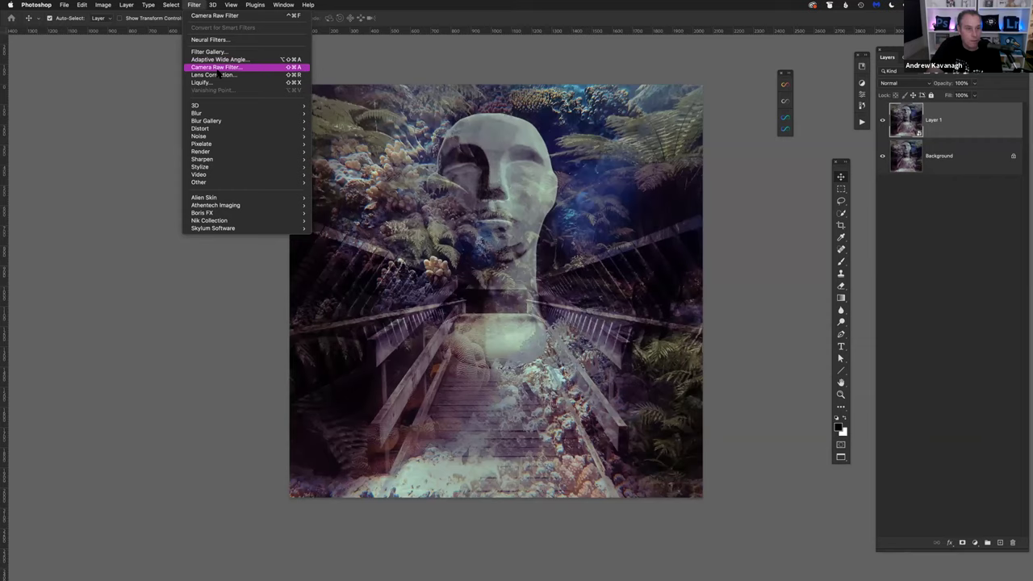
click(198, 5)
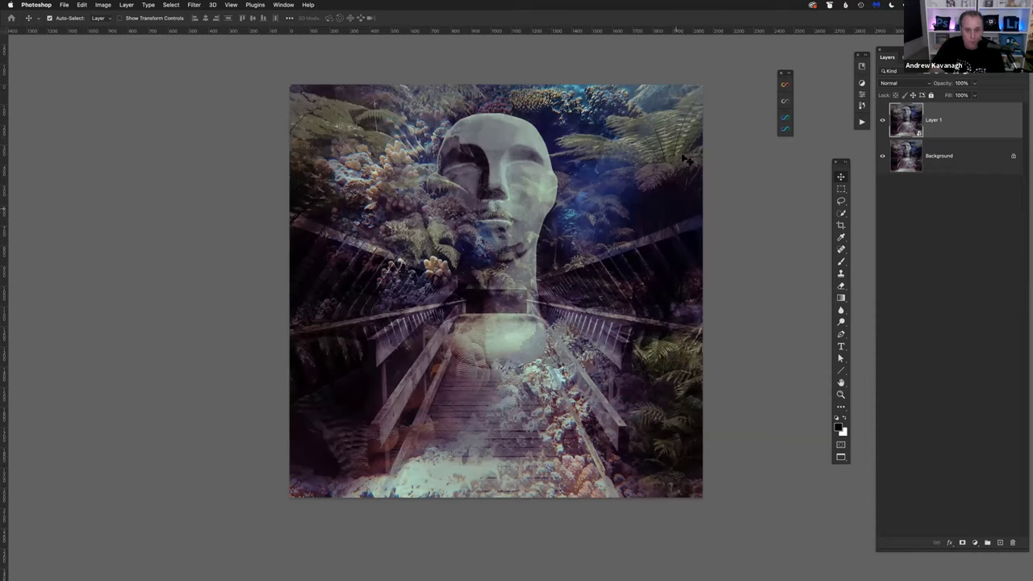
click(194, 5)
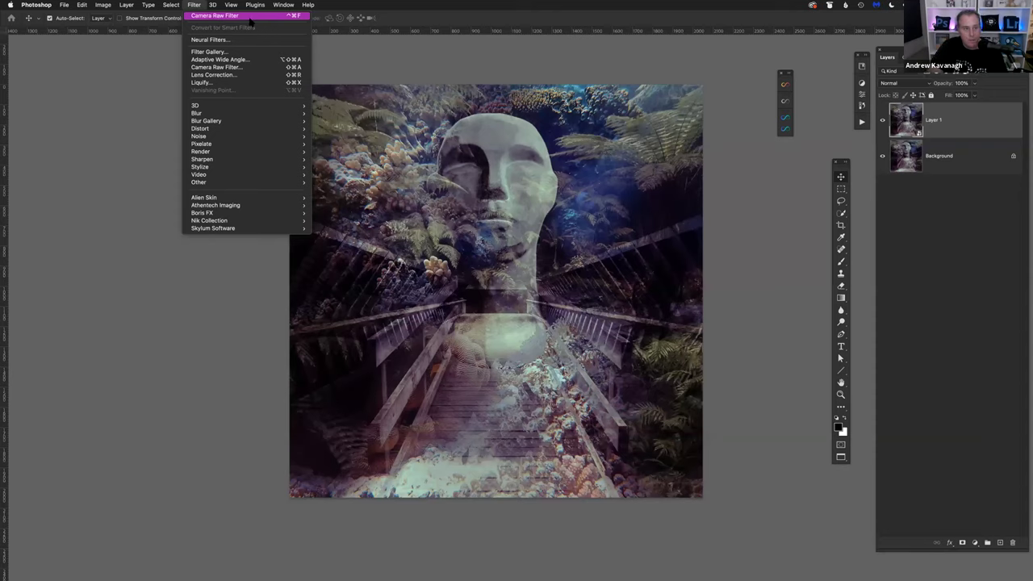
click(216, 67)
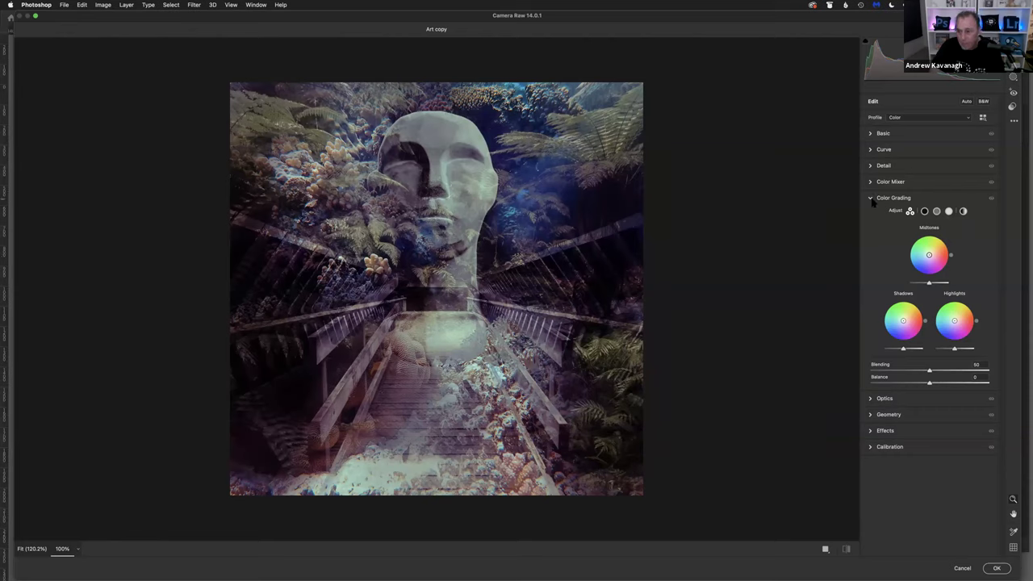
Step: In Camera Raw's Curve panel, set Shadows to -20 and add a point-curve midpoint near 136/129
click(872, 202)
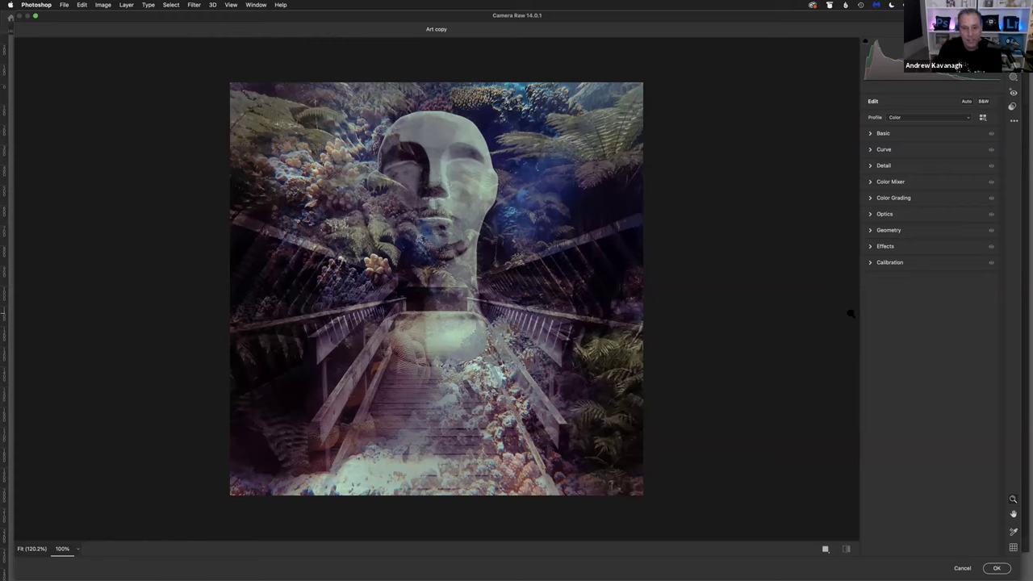
click(871, 134)
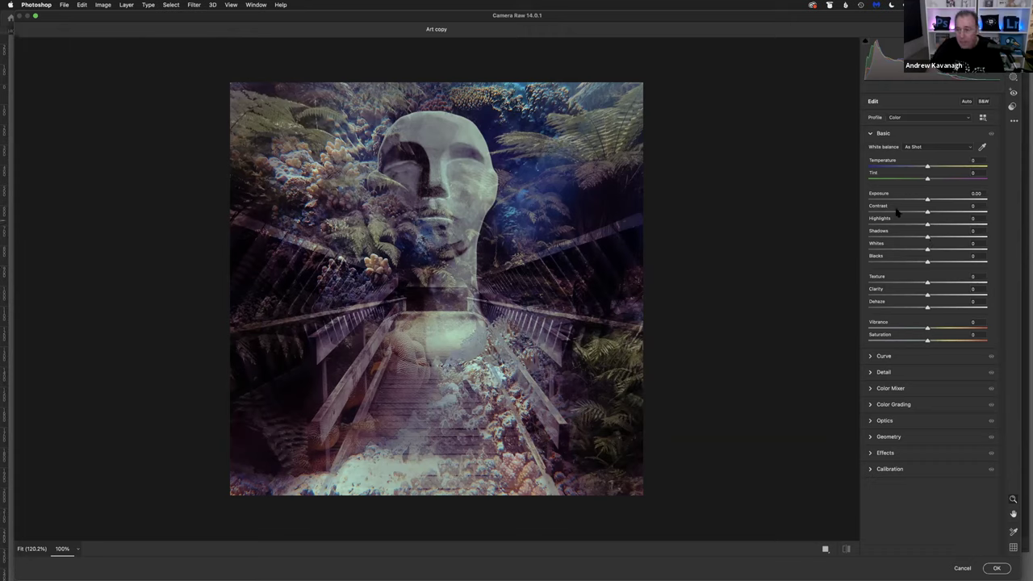
click(884, 356)
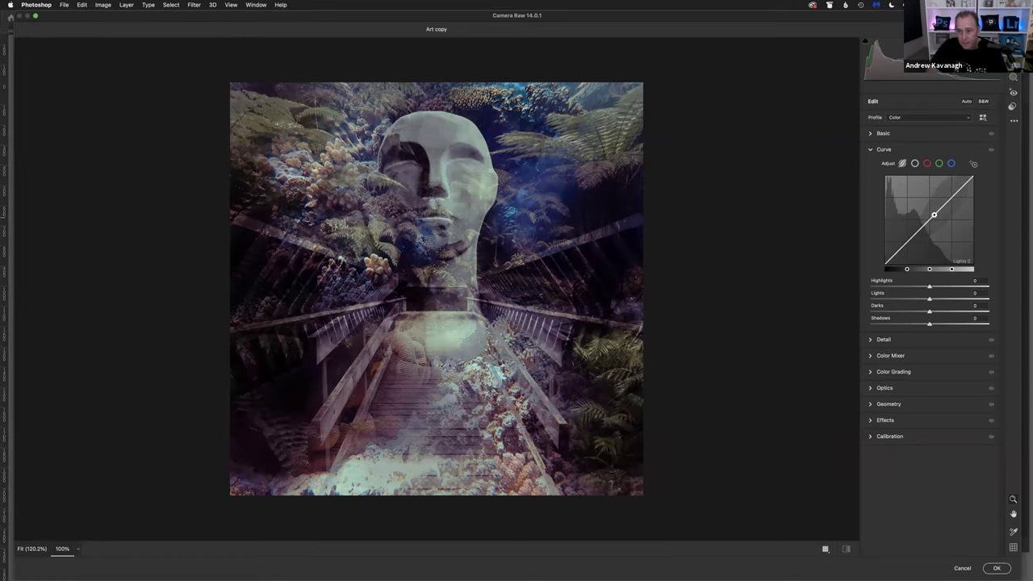
drag(934, 215, 924, 209)
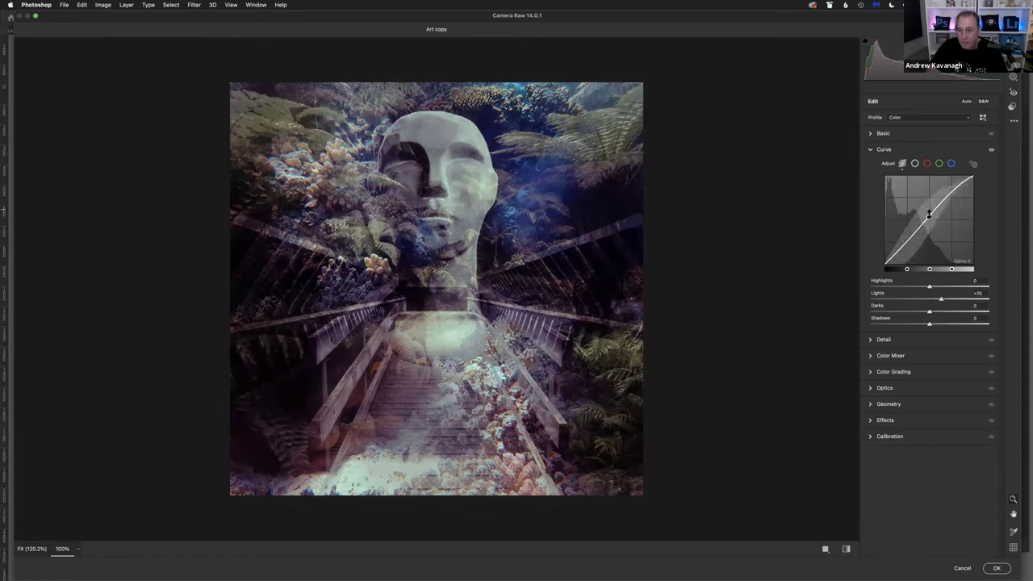
key(super+z)
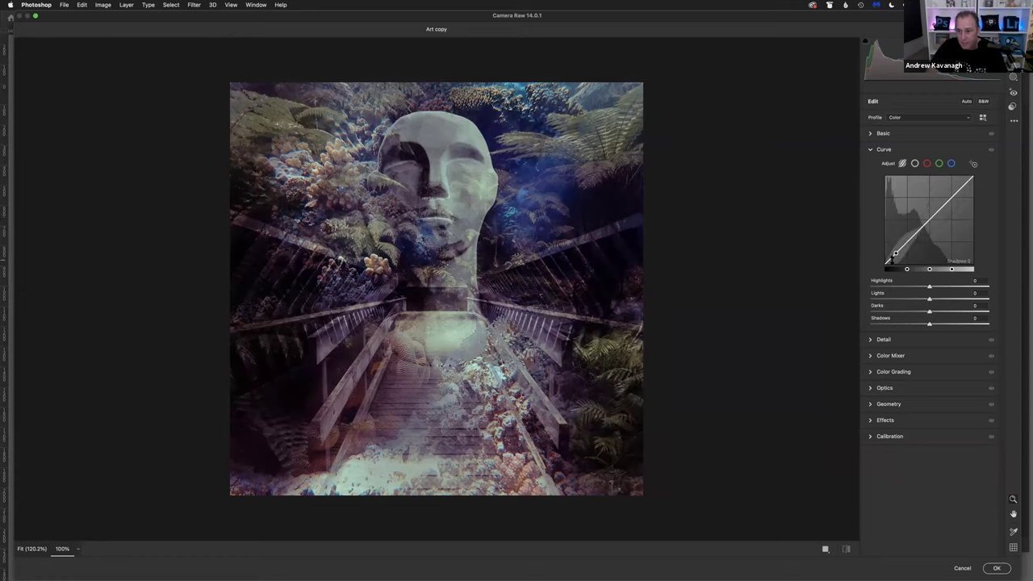
drag(894, 255, 895, 253)
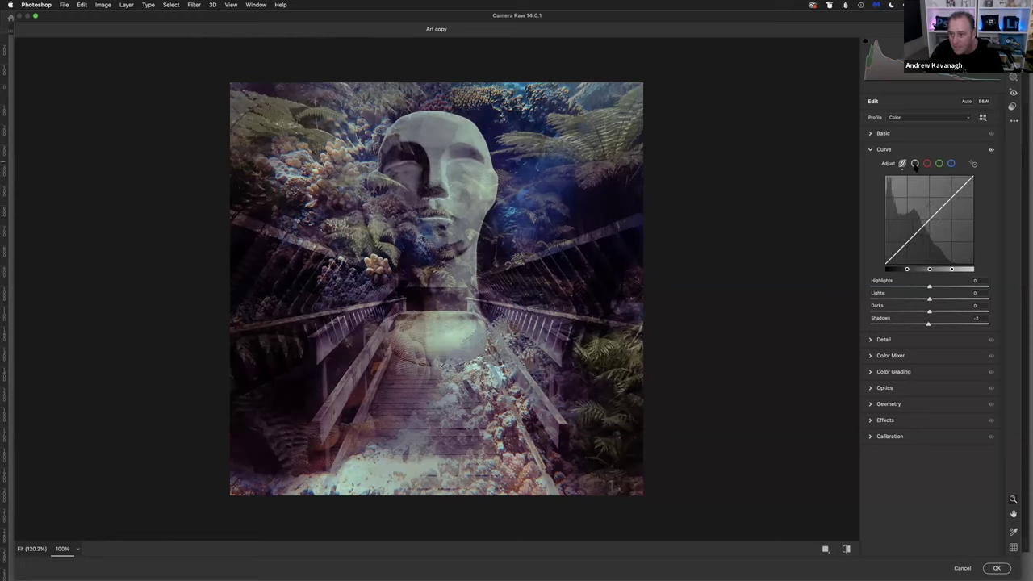
click(914, 163)
click(931, 218)
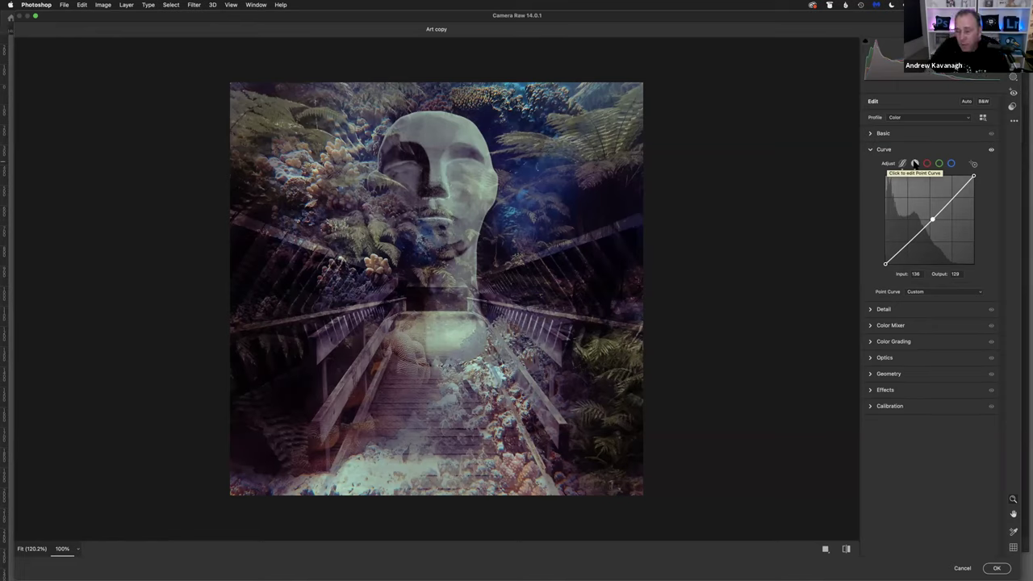
Step: Build an S-curve with deeper shadows and brighter midtones on the head, then apply it
drag(932, 219, 961, 184)
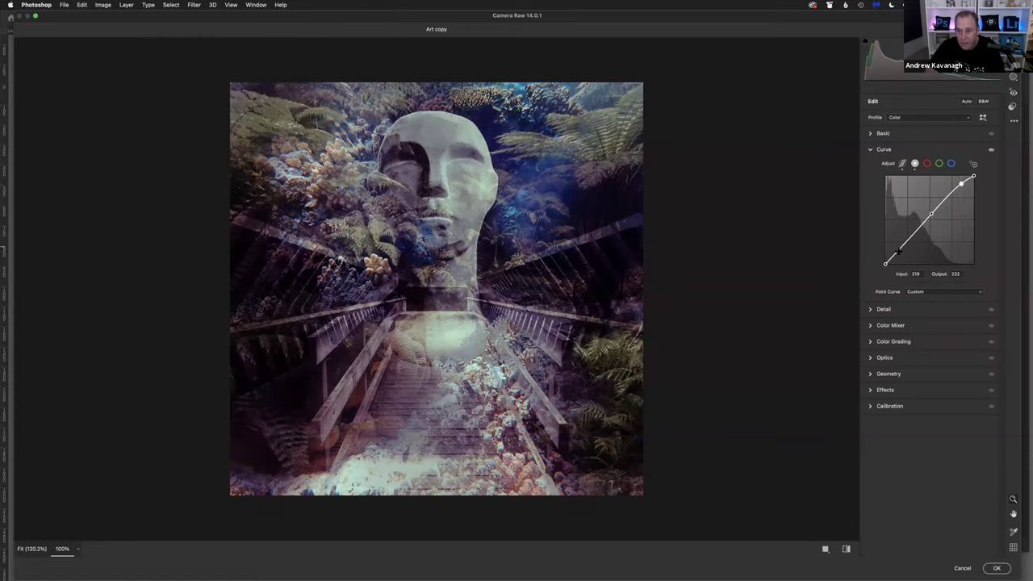
mouse_move(901, 246)
mouse_down()
mouse_move(902, 256)
mouse_move(901, 247)
mouse_up()
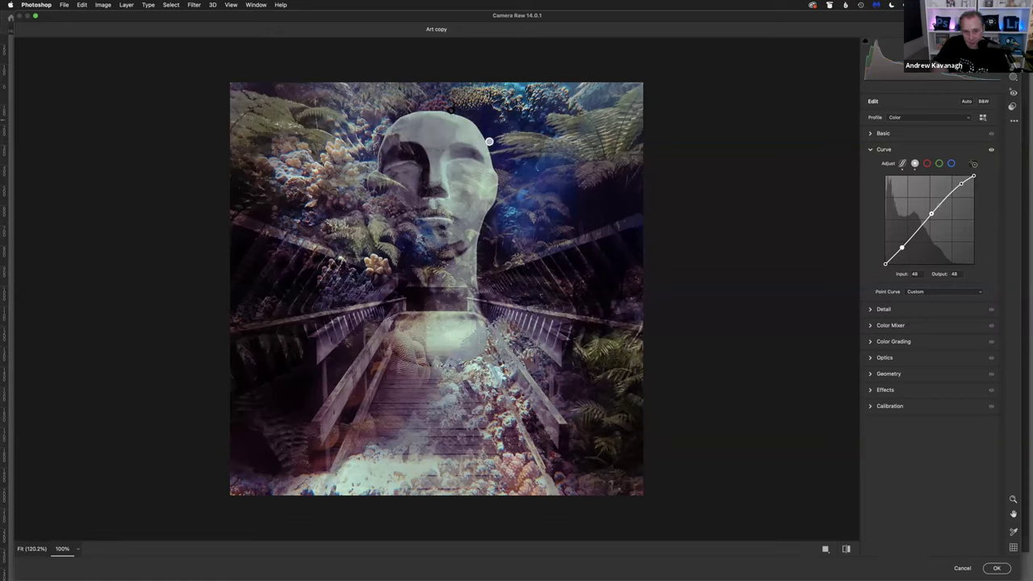
click(428, 129)
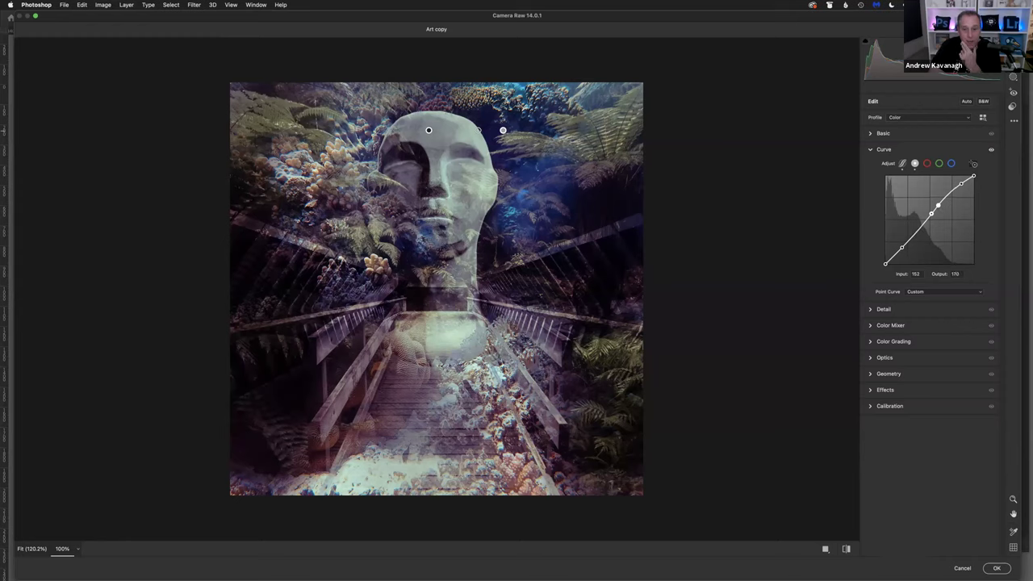
mouse_move(478, 130)
mouse_down()
mouse_move(475, 146)
mouse_move(483, 130)
mouse_up()
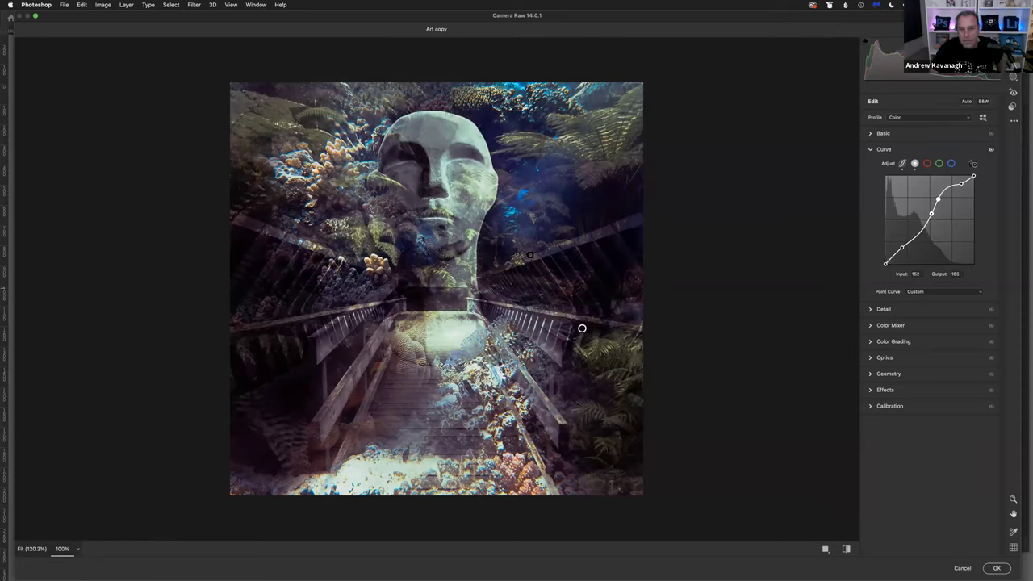
drag(543, 254, 557, 186)
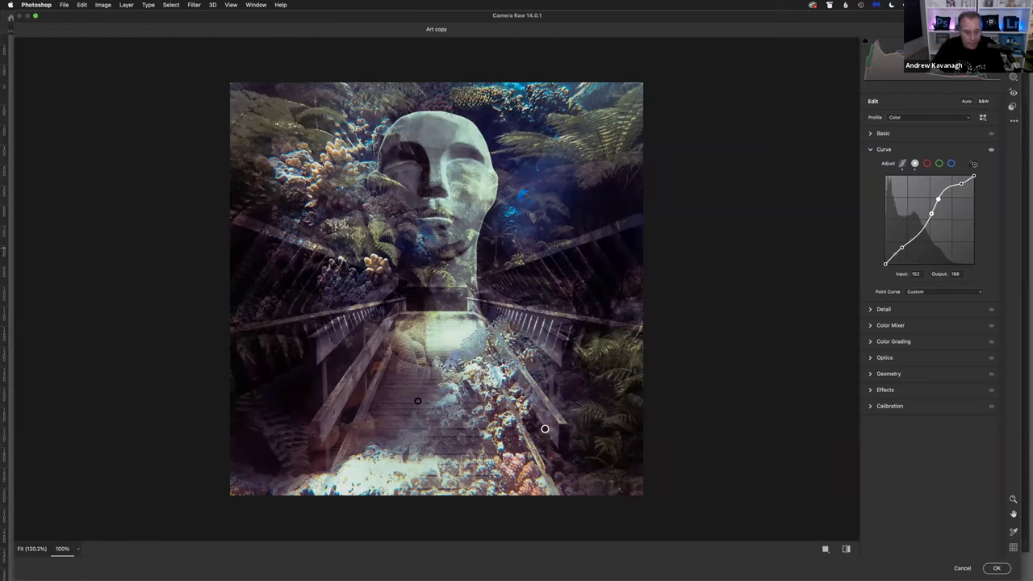
click(356, 402)
drag(371, 402, 369, 402)
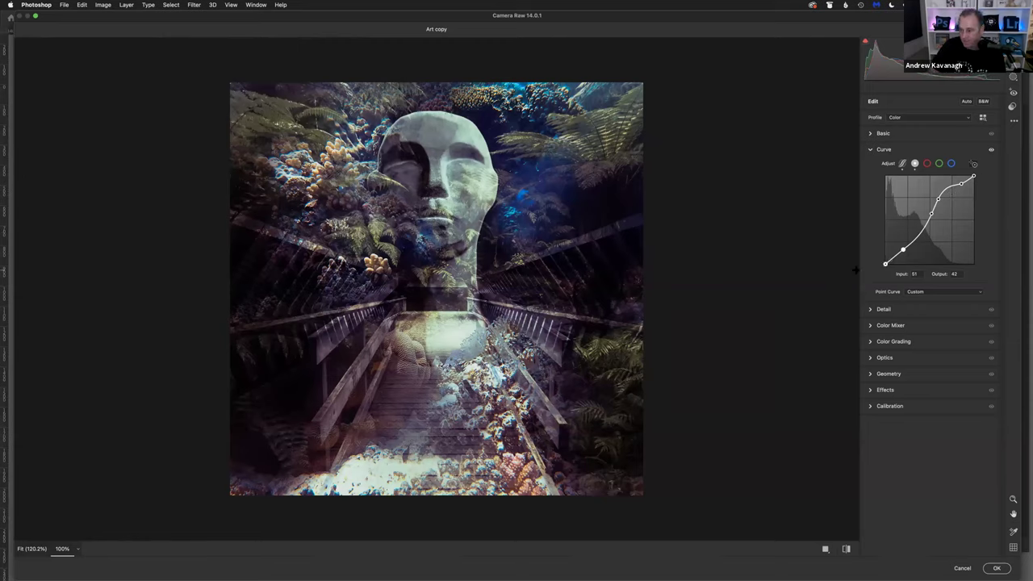
click(997, 570)
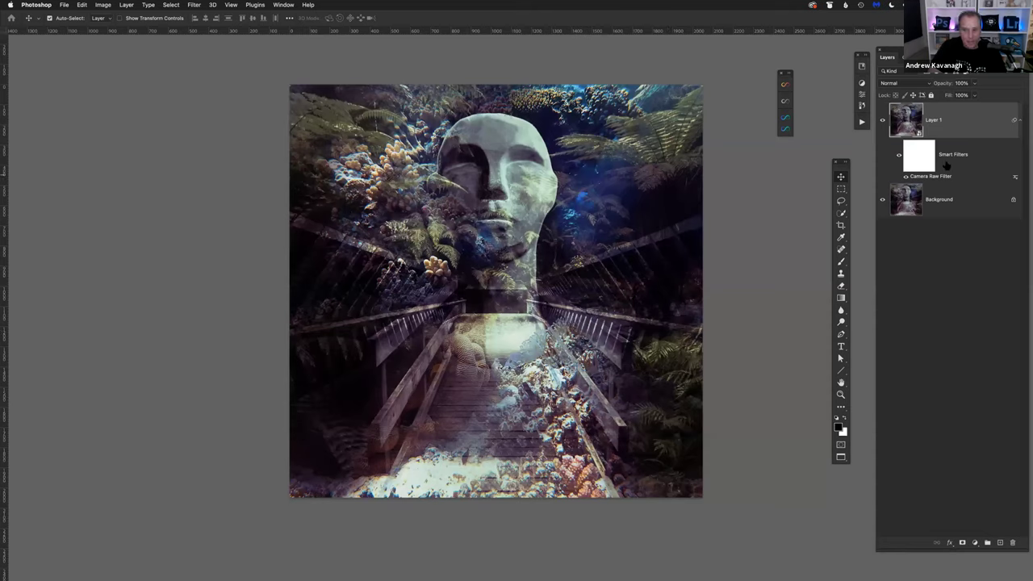
click(899, 157)
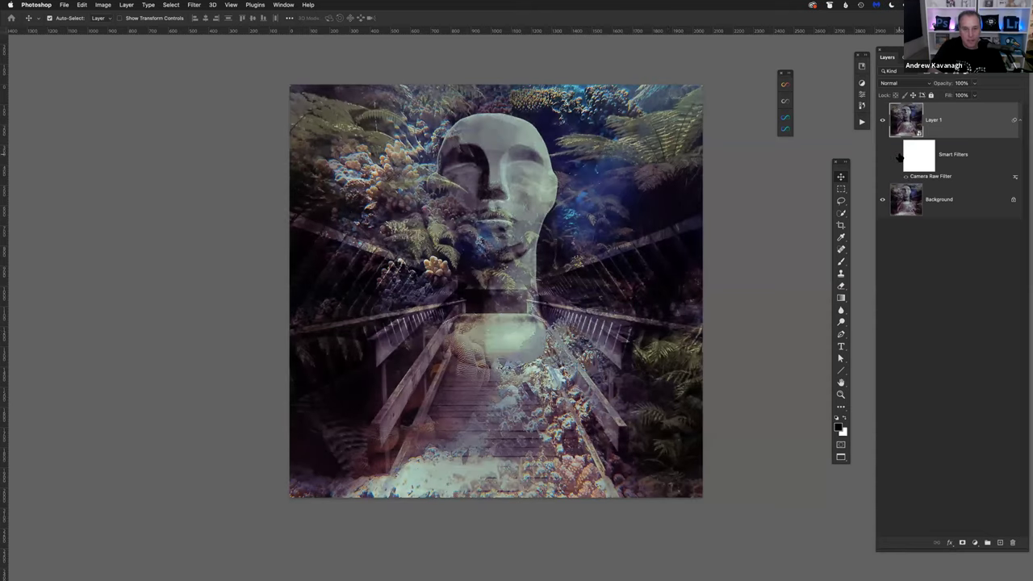
click(899, 157)
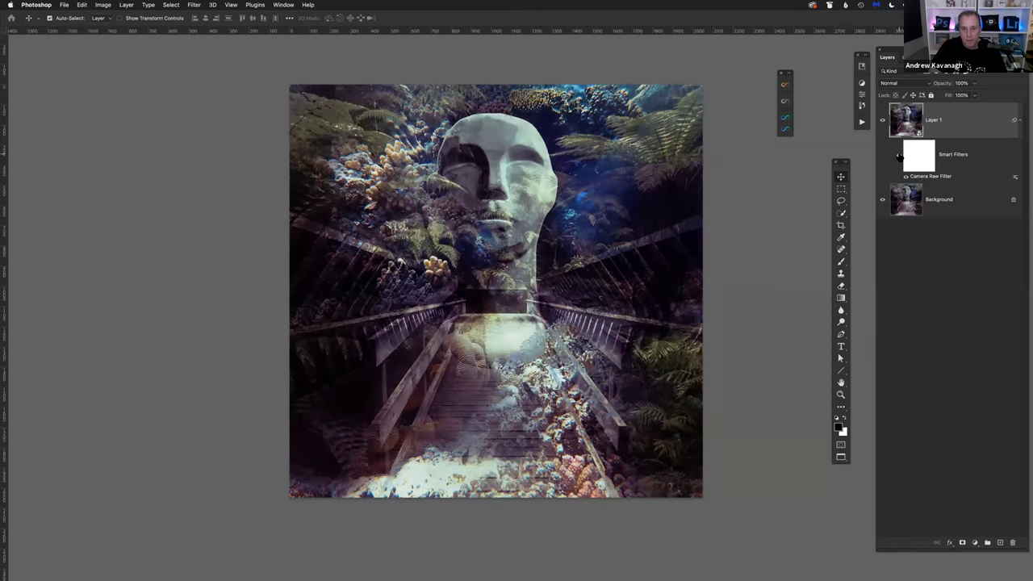
click(899, 156)
click(899, 157)
Step: Reopen the Camera Raw Filter, add a midtone point at 161/160, and apply
double_click(944, 177)
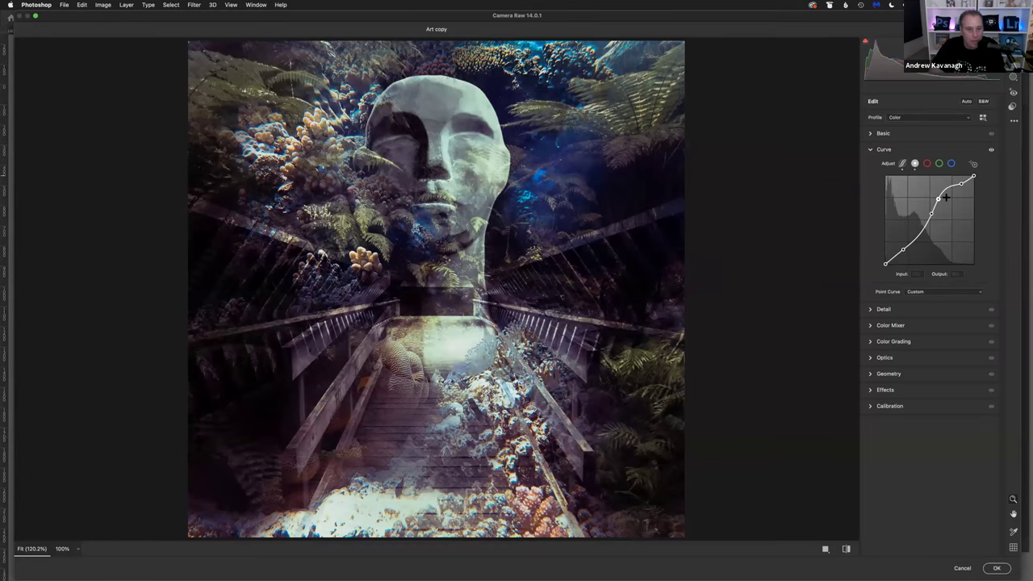
drag(939, 199, 941, 201)
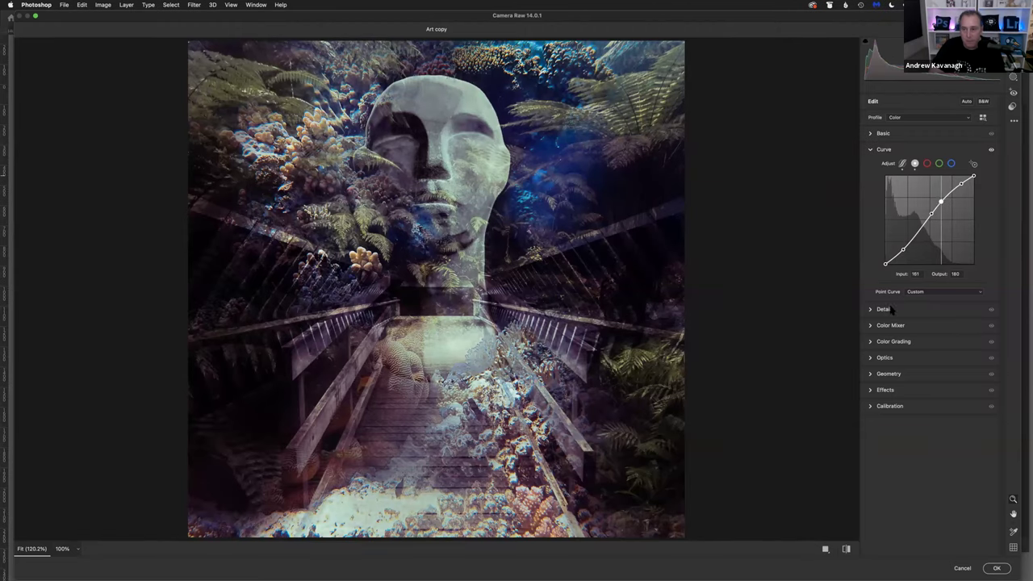
click(998, 568)
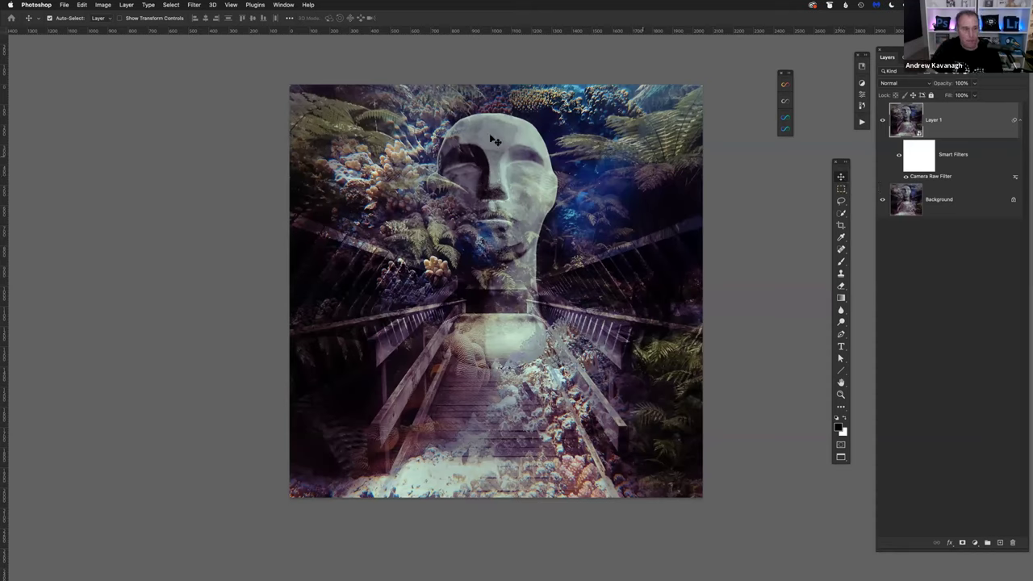
click(107, 5)
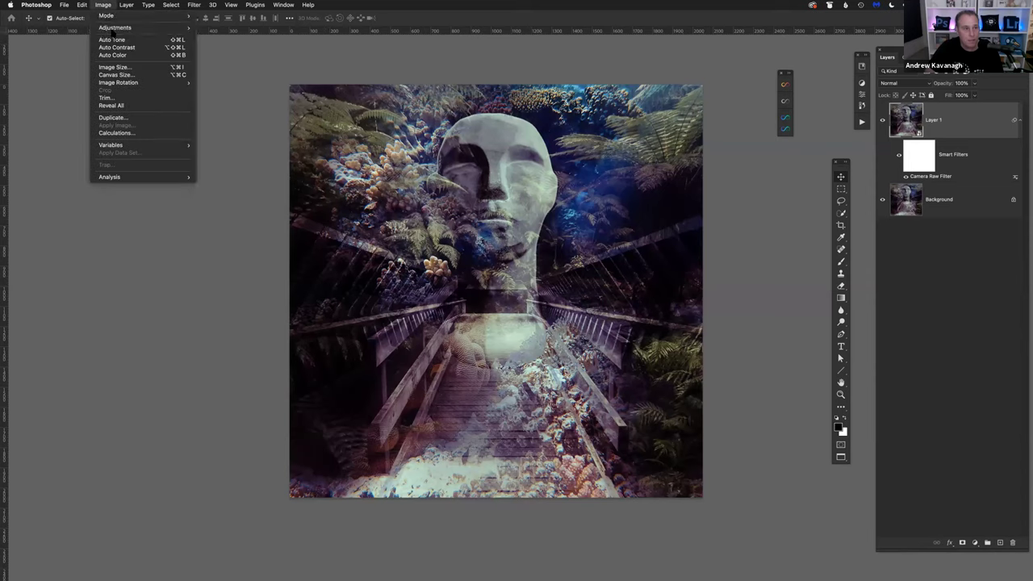
mouse_move(113, 29)
click(252, 73)
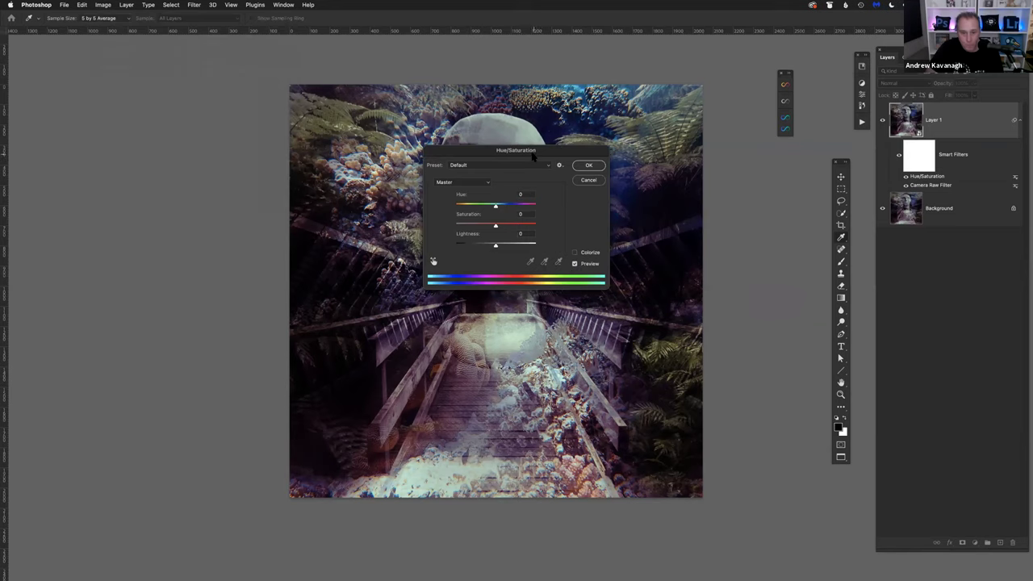
drag(540, 153, 822, 205)
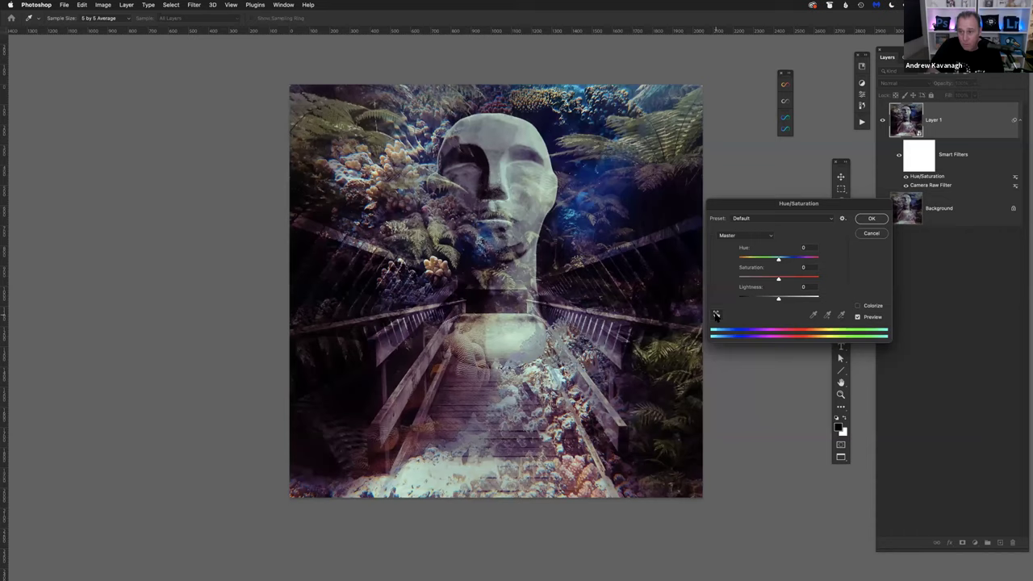
click(716, 315)
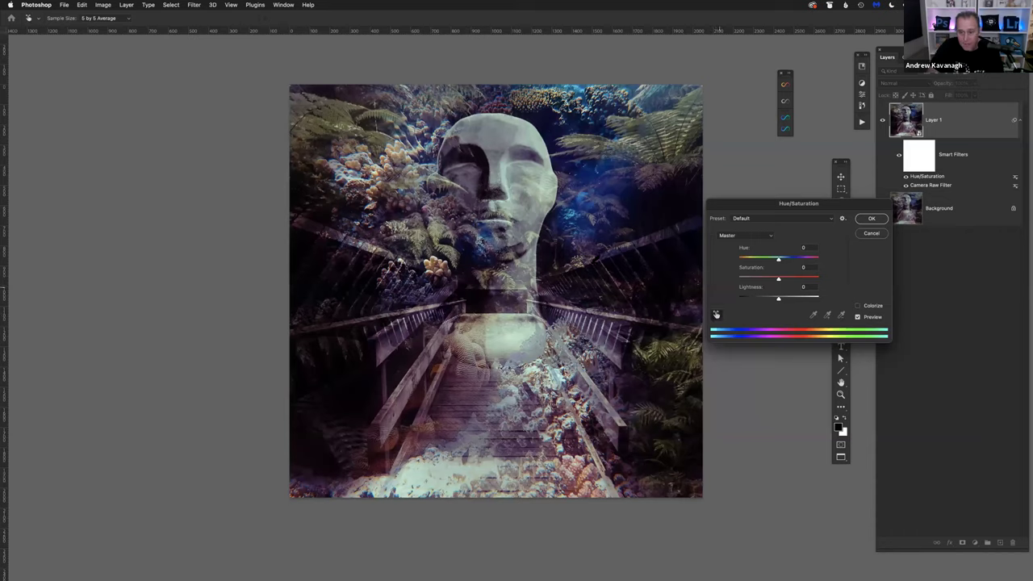
click(668, 125)
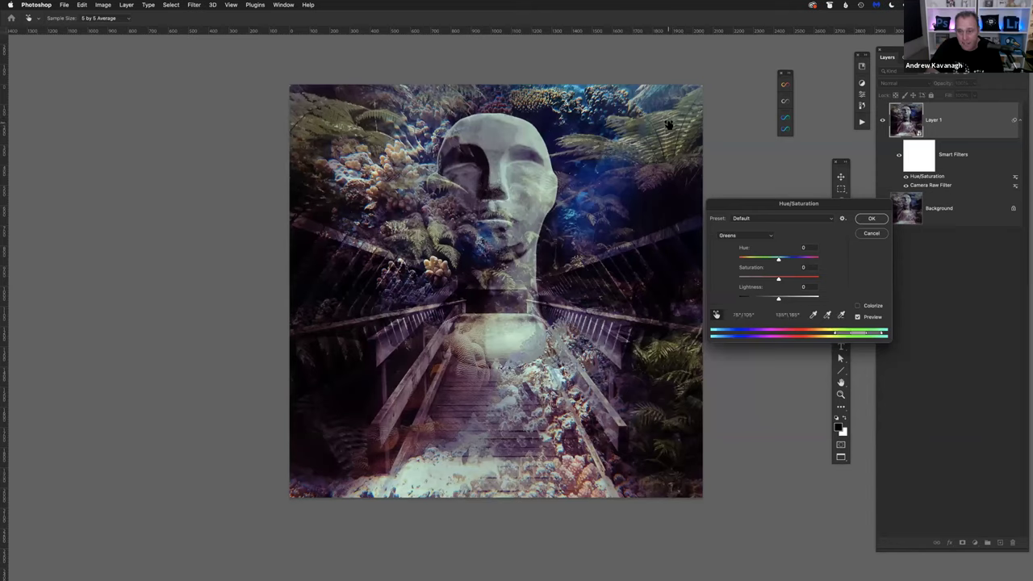
drag(668, 125, 696, 125)
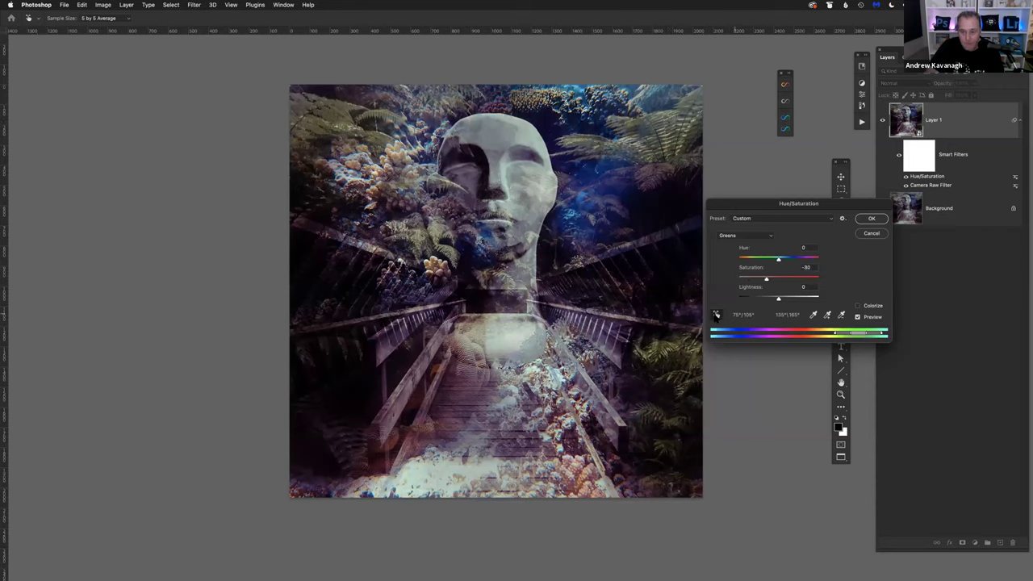
click(871, 234)
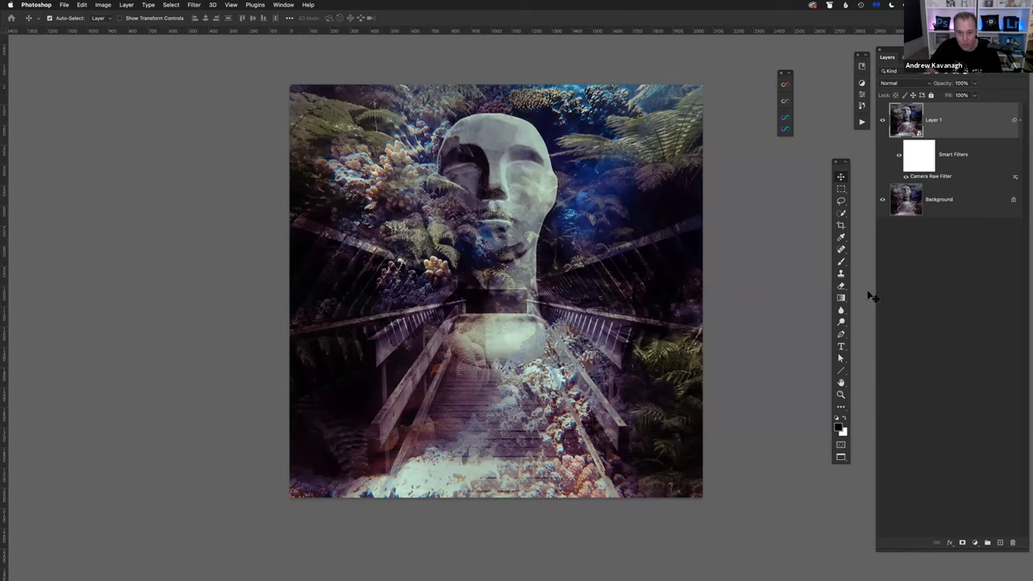
Step: Move Art copy aside, bring Art.psd to the front, and show the Actions panel
key(f)
key(f)
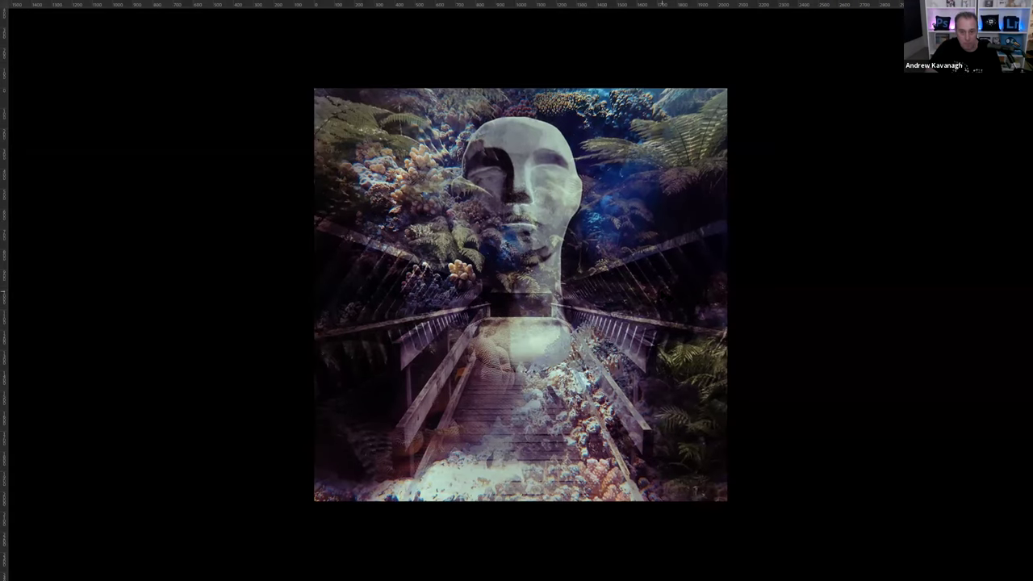
key(f)
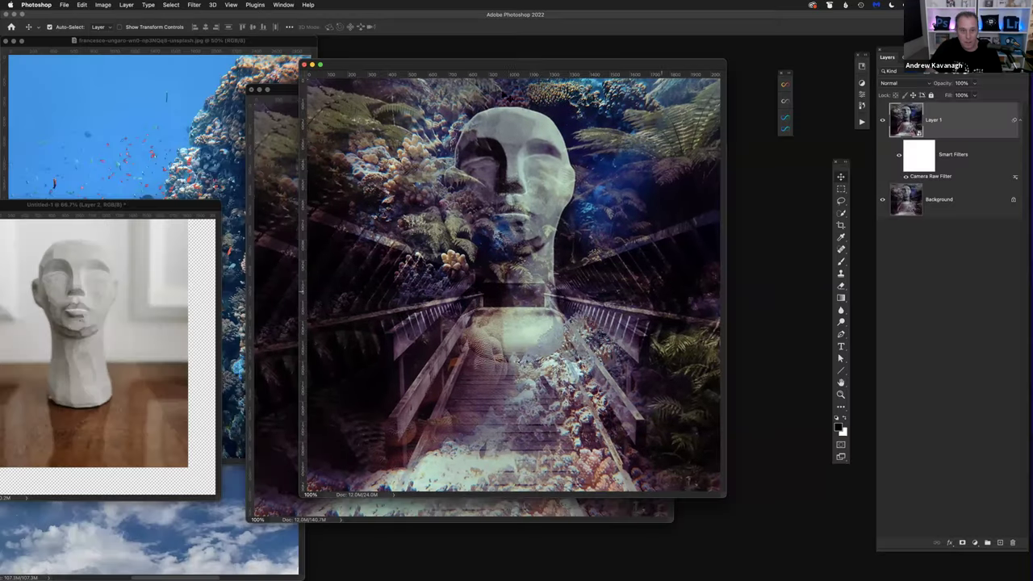
drag(535, 64, 599, 440)
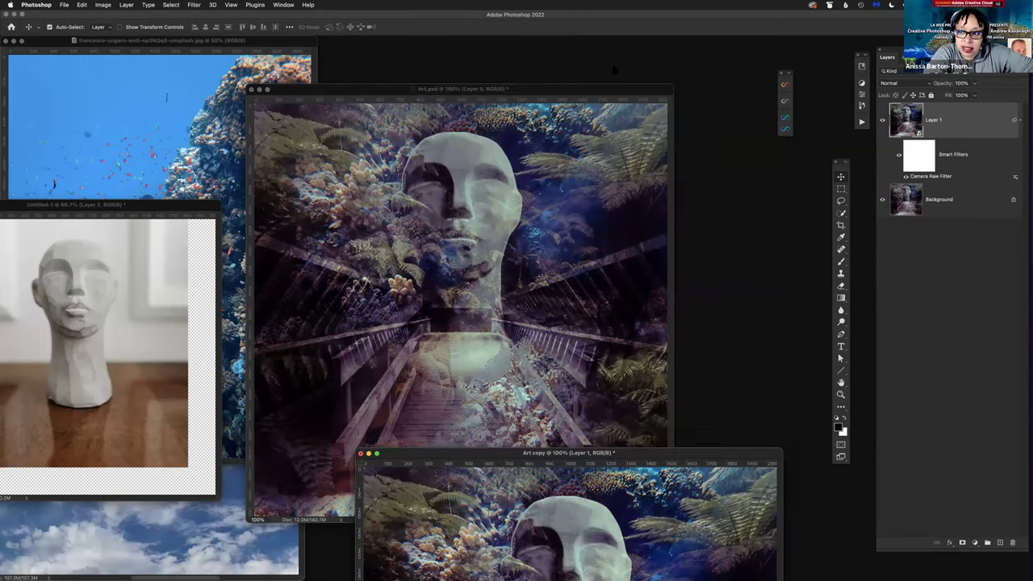
drag(558, 90, 590, 87)
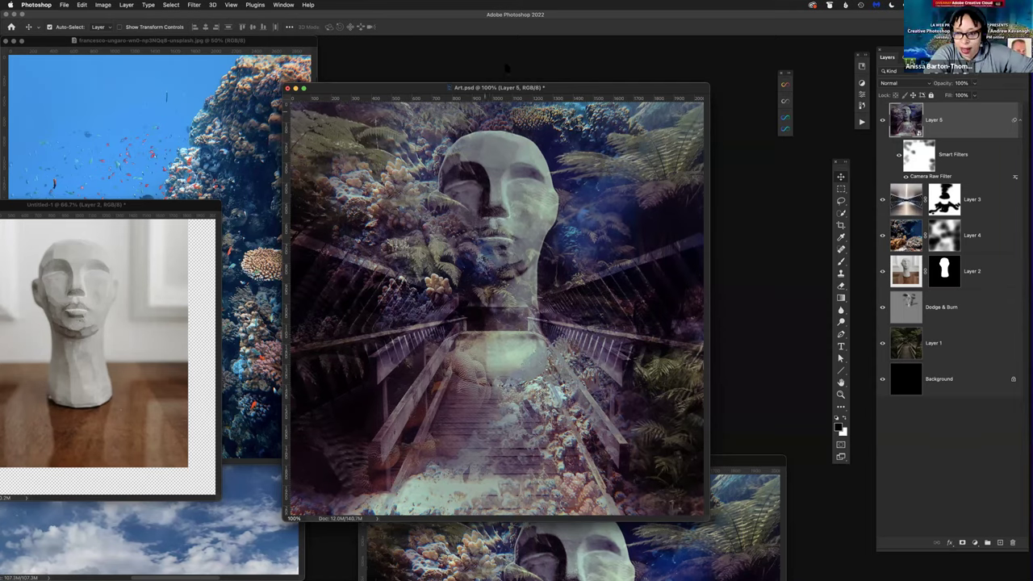
drag(546, 87, 549, 81)
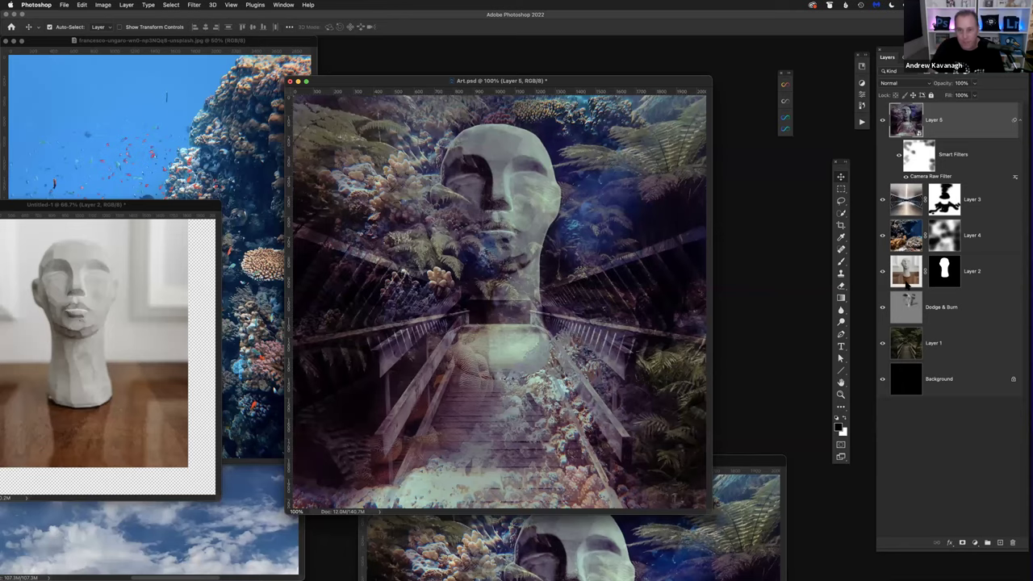
mouse_move(623, 83)
mouse_down()
mouse_move(643, 90)
mouse_move(616, 80)
mouse_up()
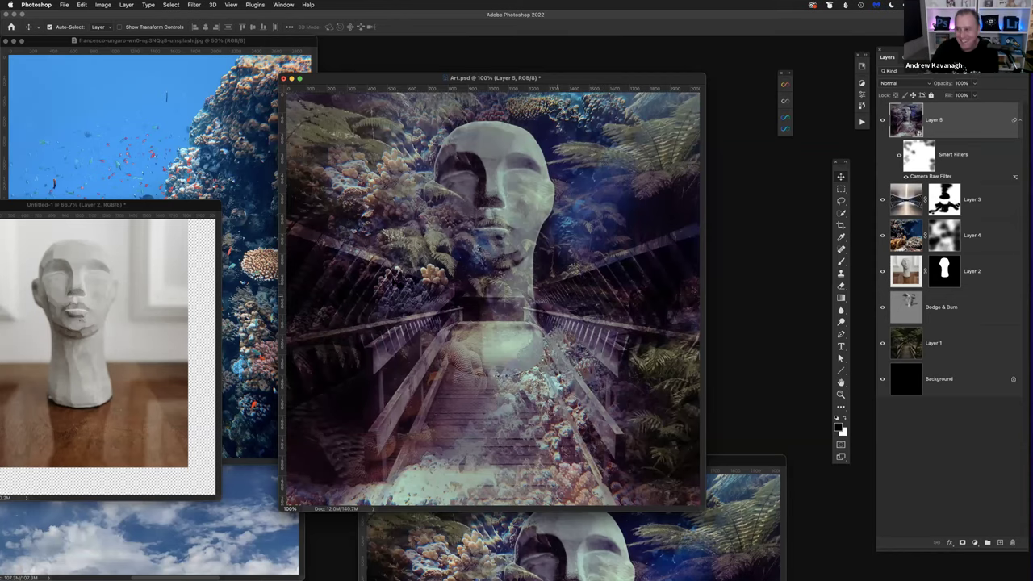
mouse_move(507, 82)
mouse_down()
mouse_move(474, 80)
mouse_move(488, 83)
mouse_up()
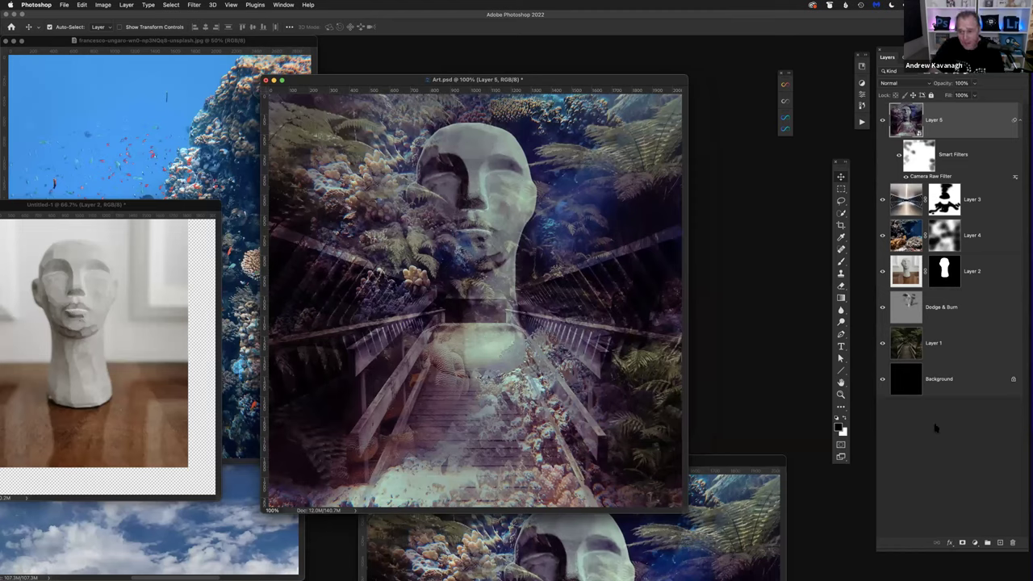
mouse_move(511, 81)
mouse_down()
mouse_move(539, 82)
mouse_move(525, 80)
mouse_up()
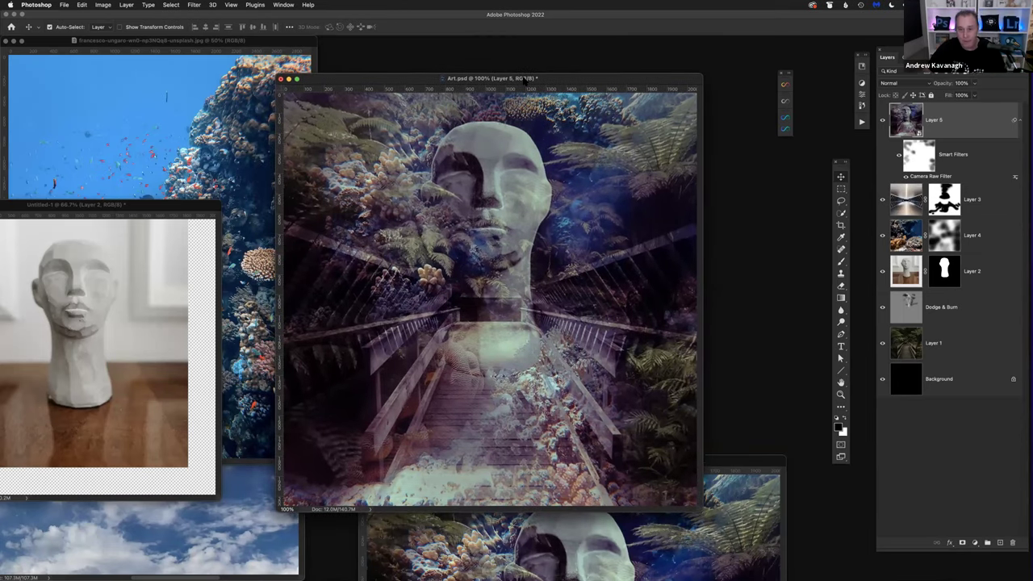
click(861, 121)
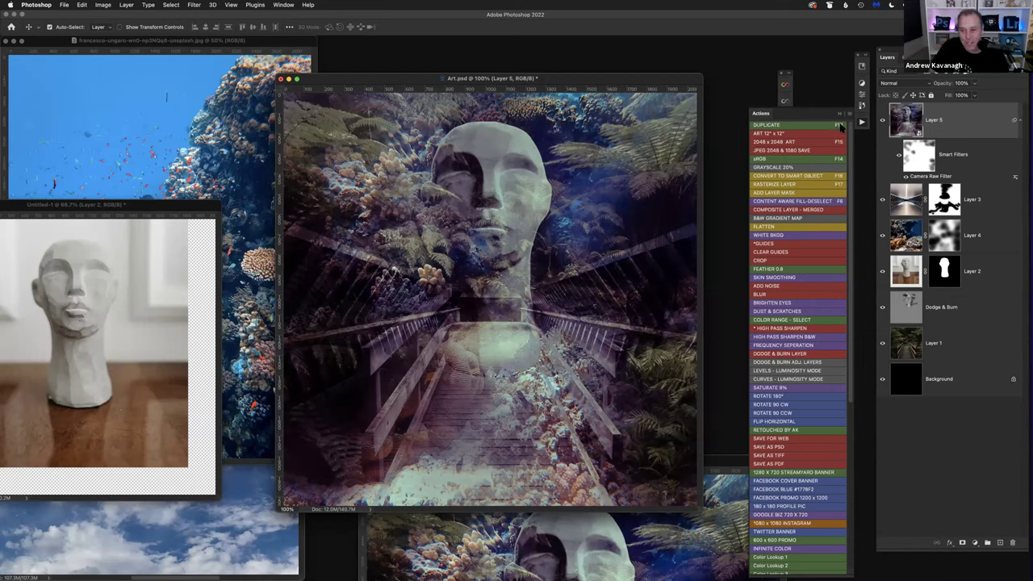
Step: Duplicate Art.psd with merged layers only, removing 'copy 2' so it's named Art
click(849, 114)
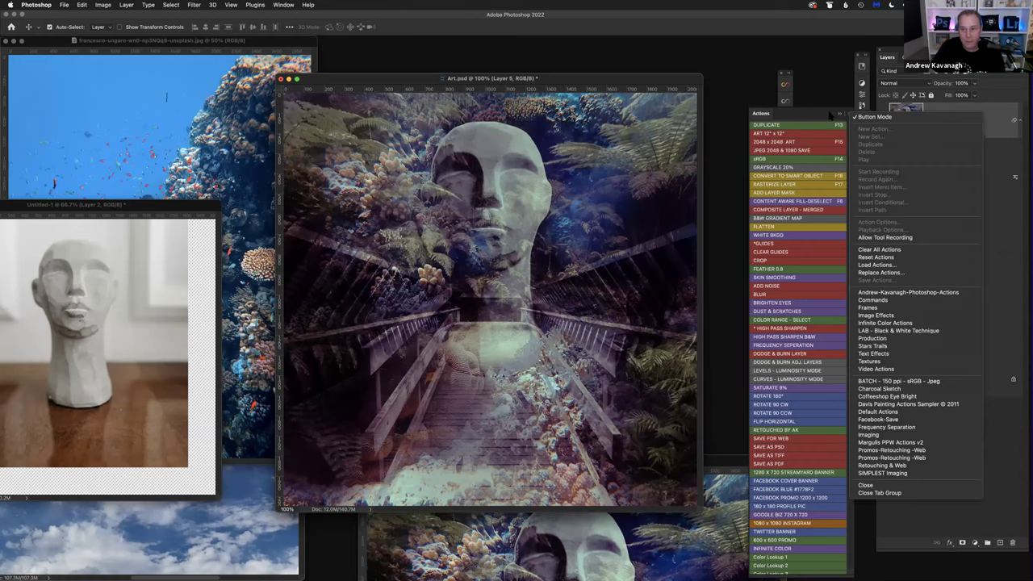
click(839, 113)
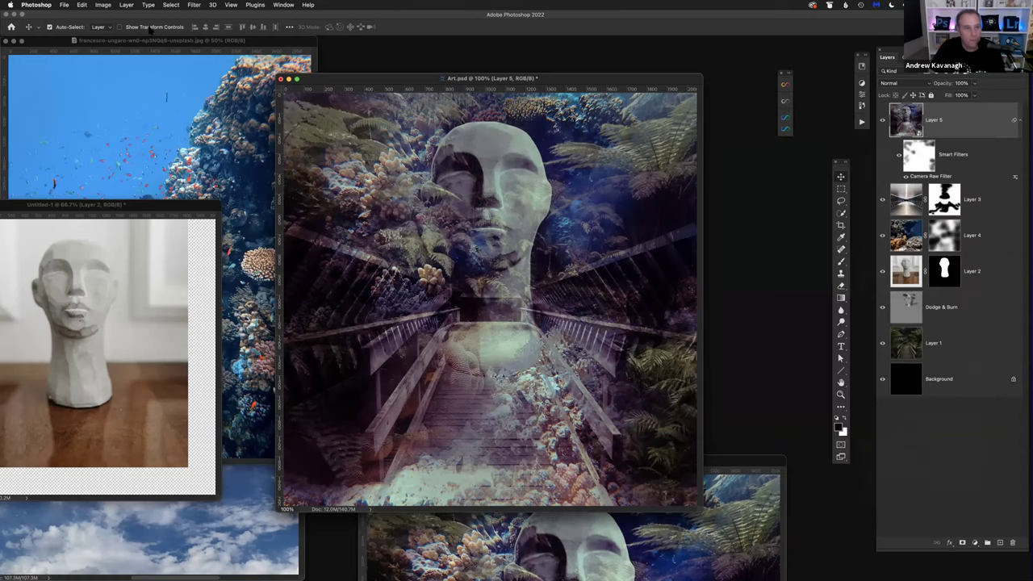
click(104, 5)
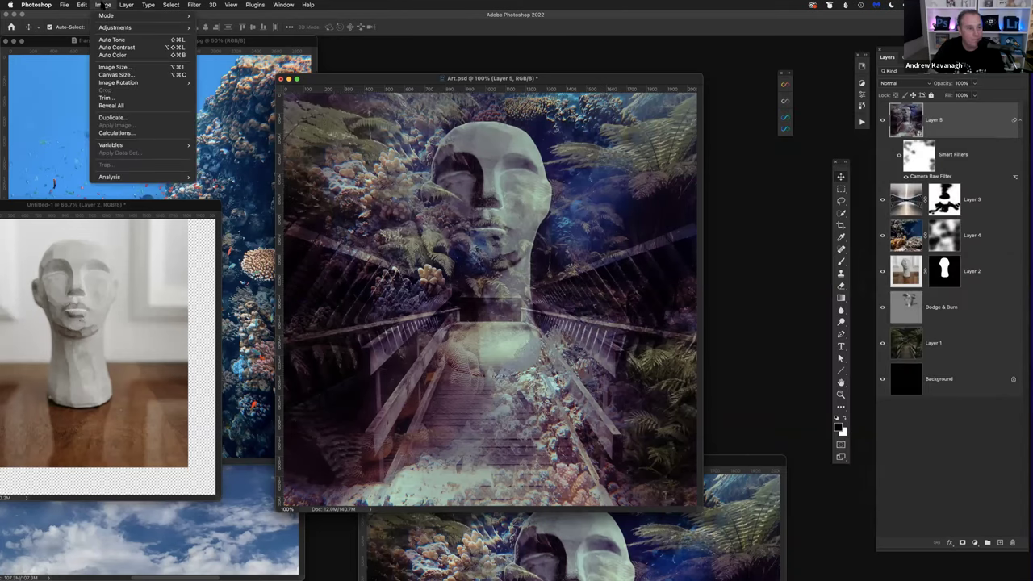
click(129, 119)
click(562, 284)
click(607, 272)
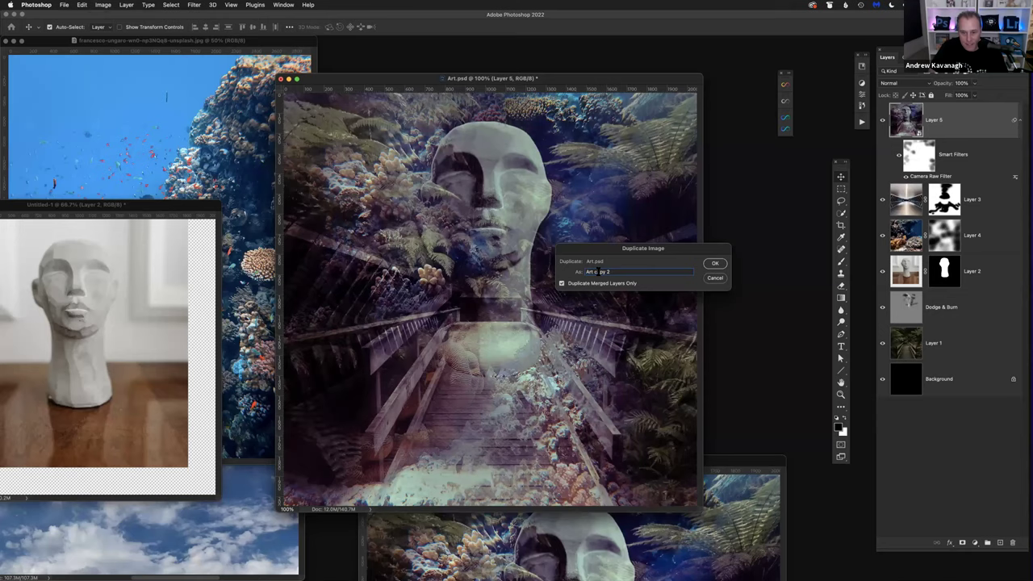
drag(595, 272, 626, 272)
key(BackSpace)
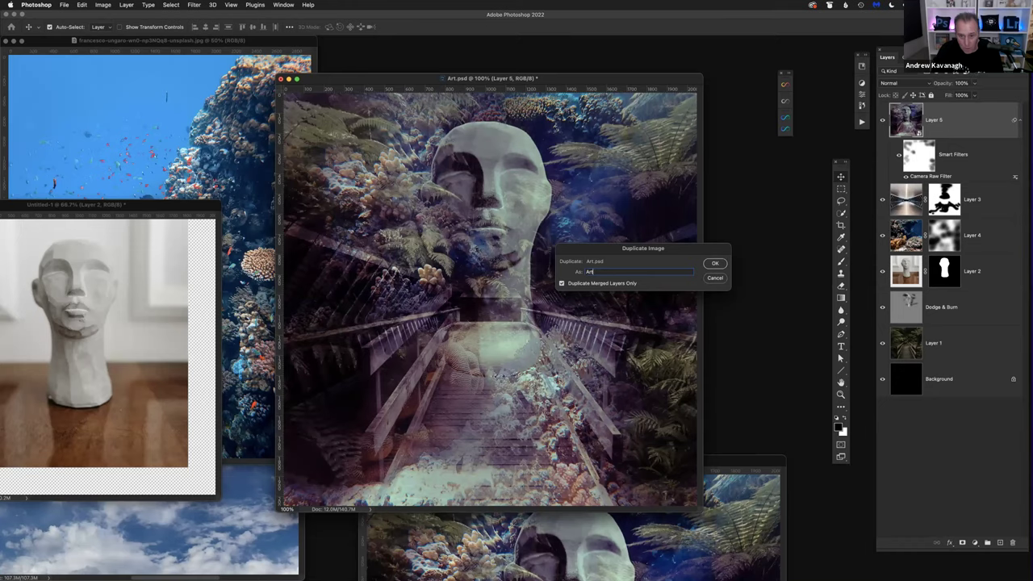
click(715, 265)
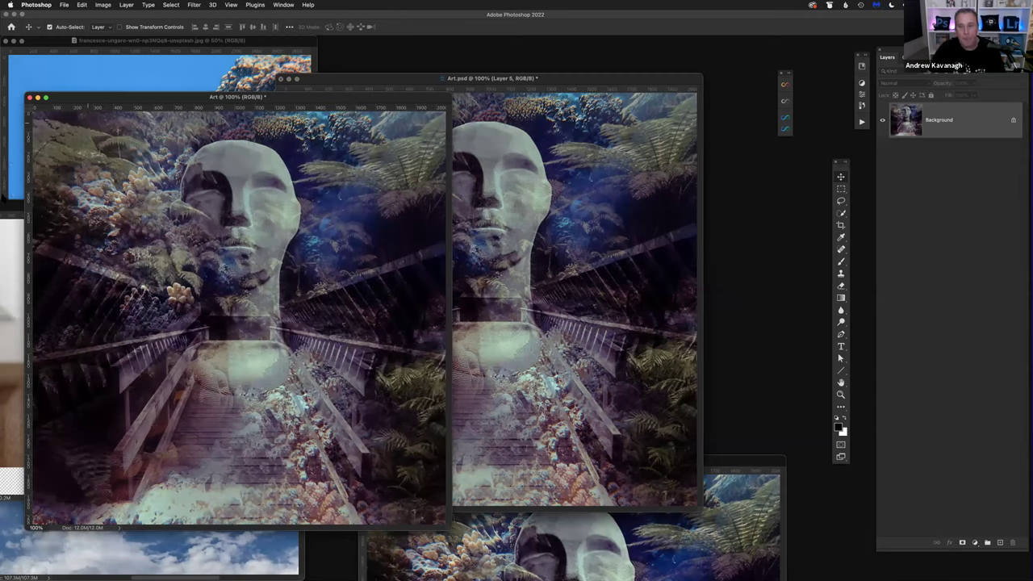
Step: Center the Art window and create another duplicate named Art-Instgram
drag(307, 98, 609, 59)
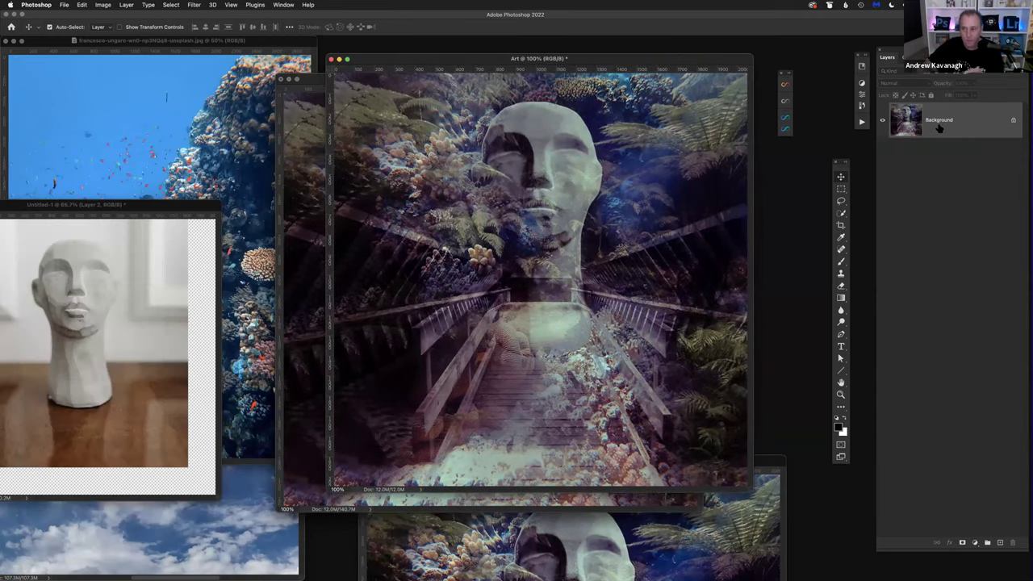
drag(609, 61, 507, 69)
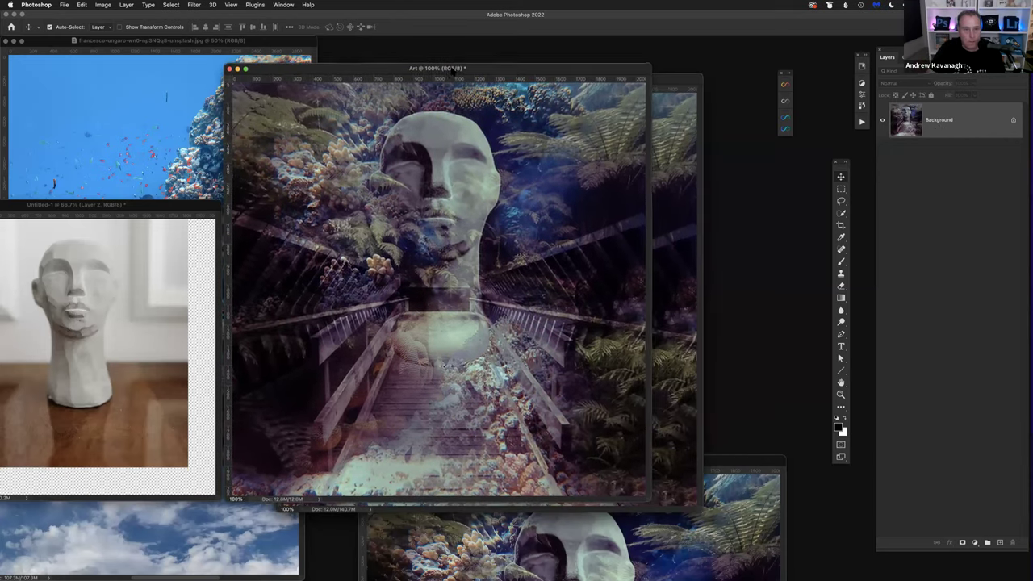
drag(378, 70, 331, 70)
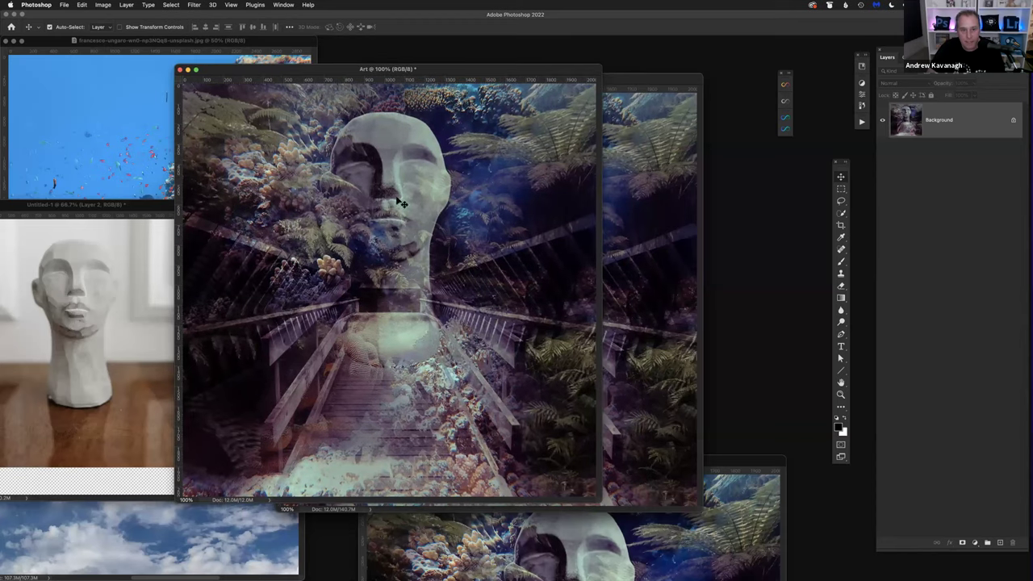
click(100, 5)
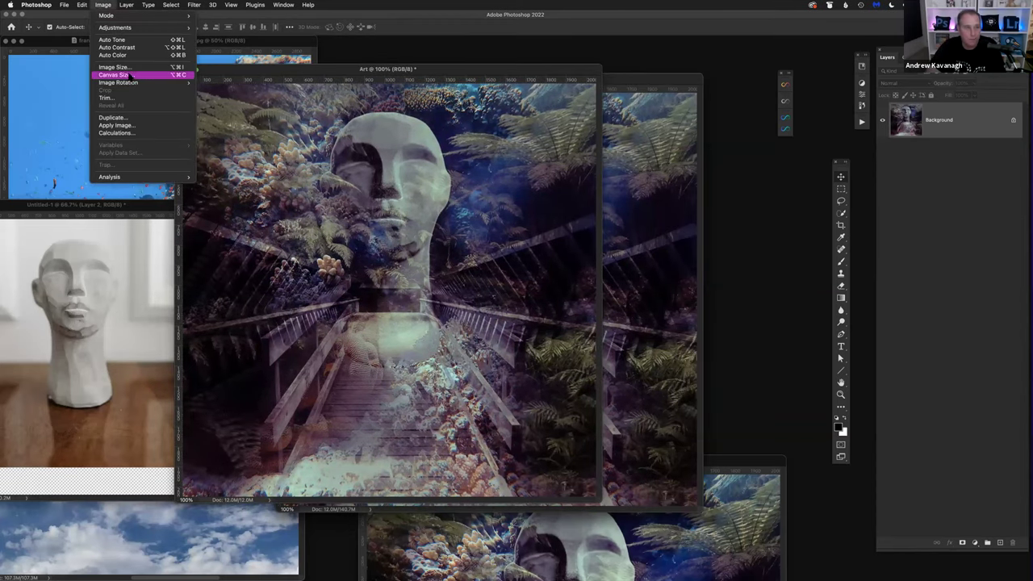
click(126, 119)
click(595, 272)
drag(596, 272, 653, 268)
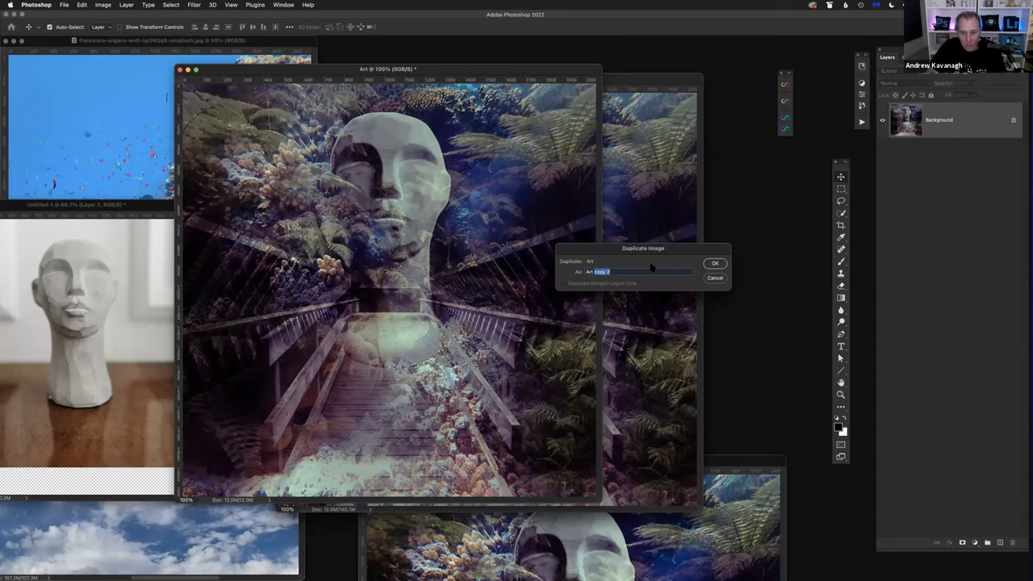
key(BackSpace)
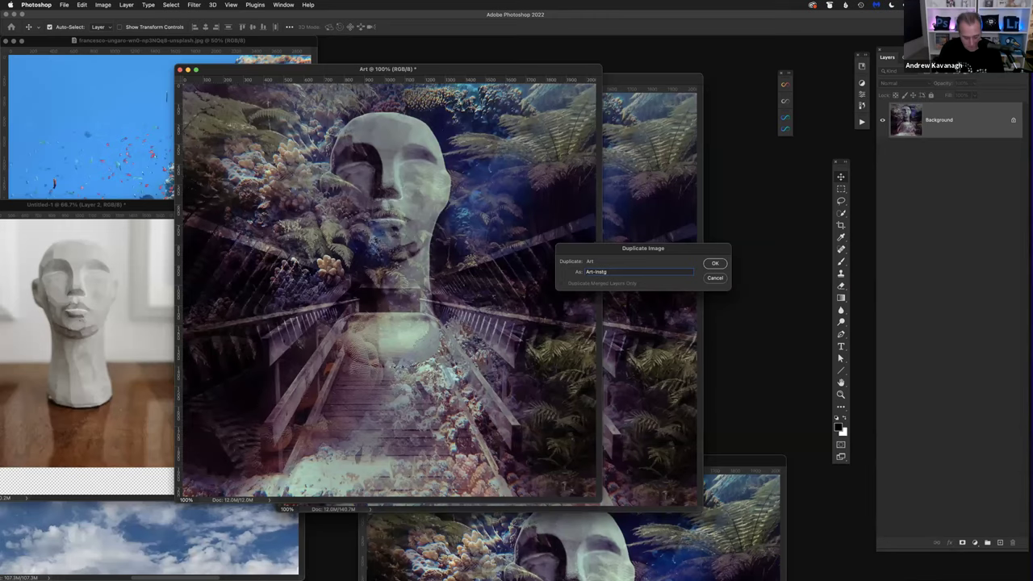
key(Return)
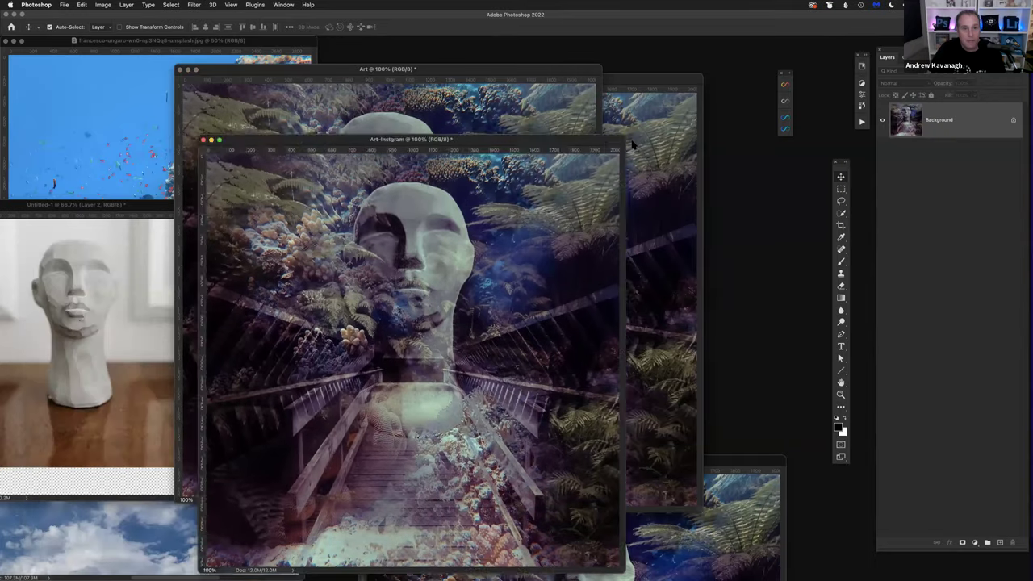
Step: Place the Art-Instgram window to the right and the Art window to the left
drag(622, 143, 745, 142)
drag(478, 72, 392, 82)
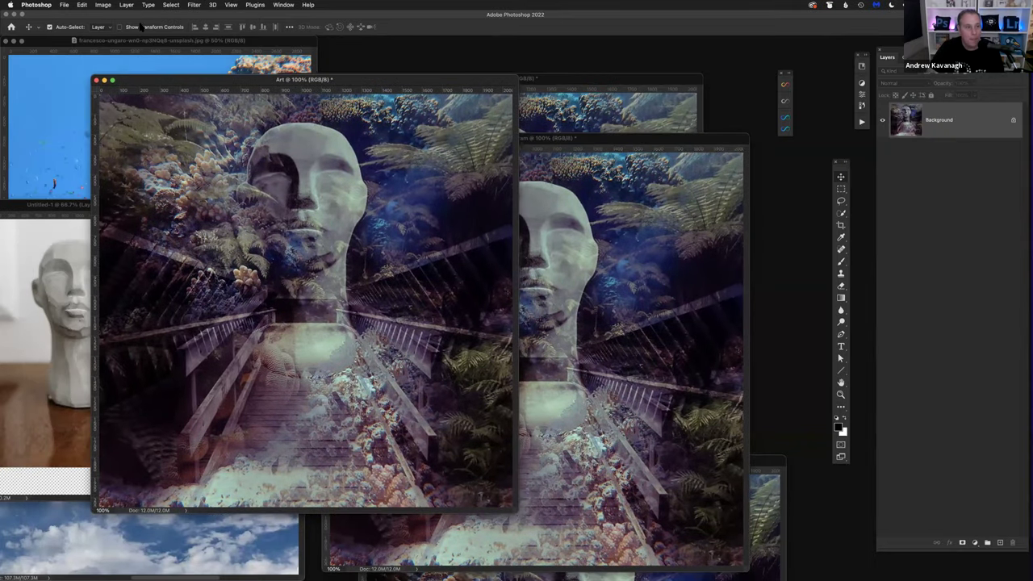
click(81, 4)
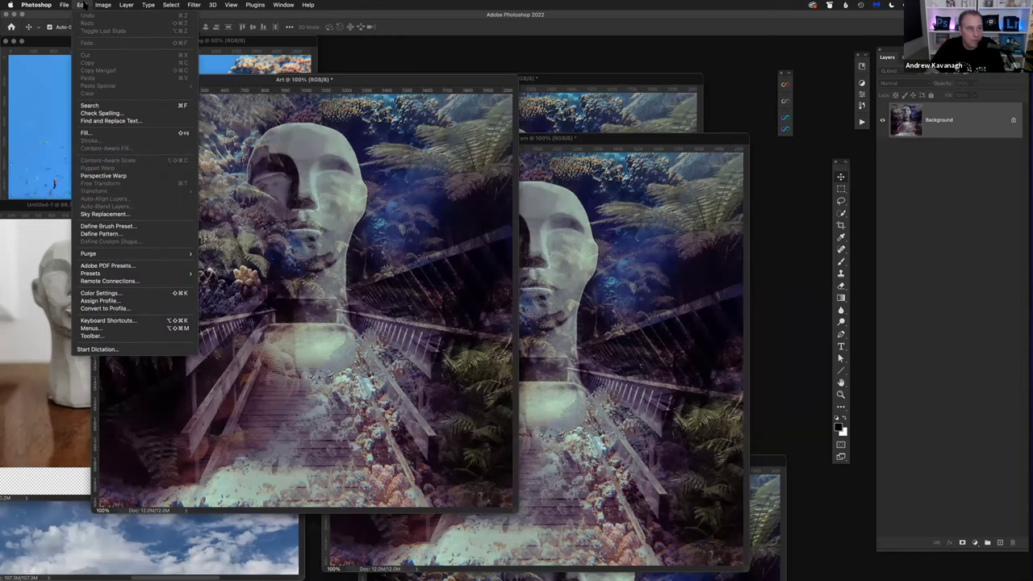
Step: Convert the Art document to the sRGB IEC61966-2.1 destination profile
click(105, 309)
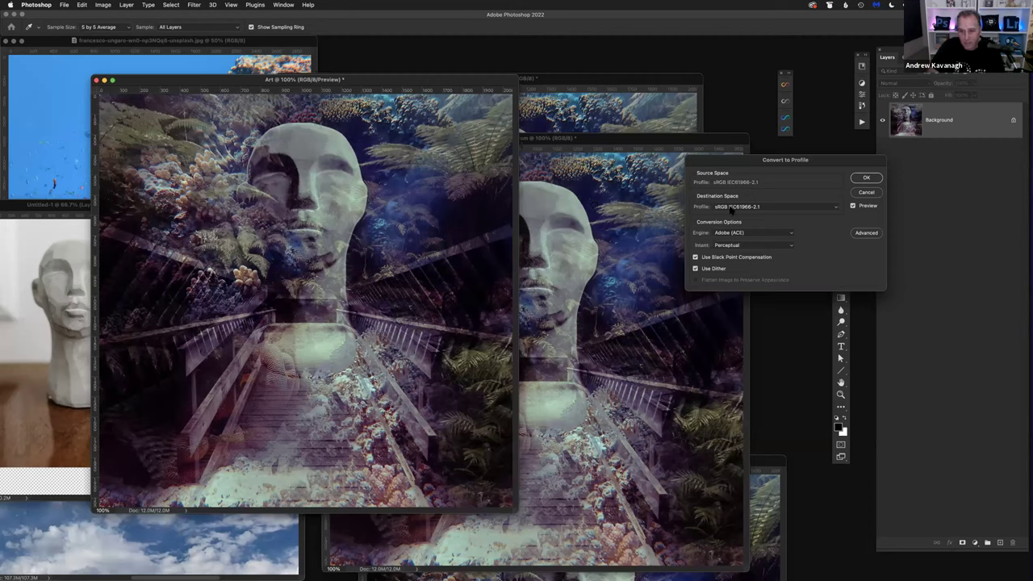
click(839, 209)
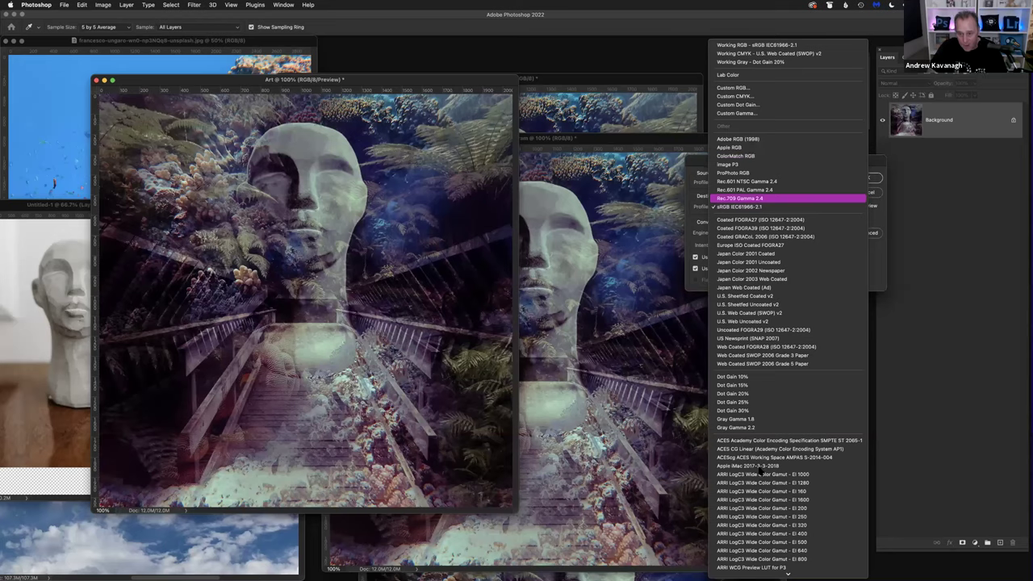
mouse_move(789, 572)
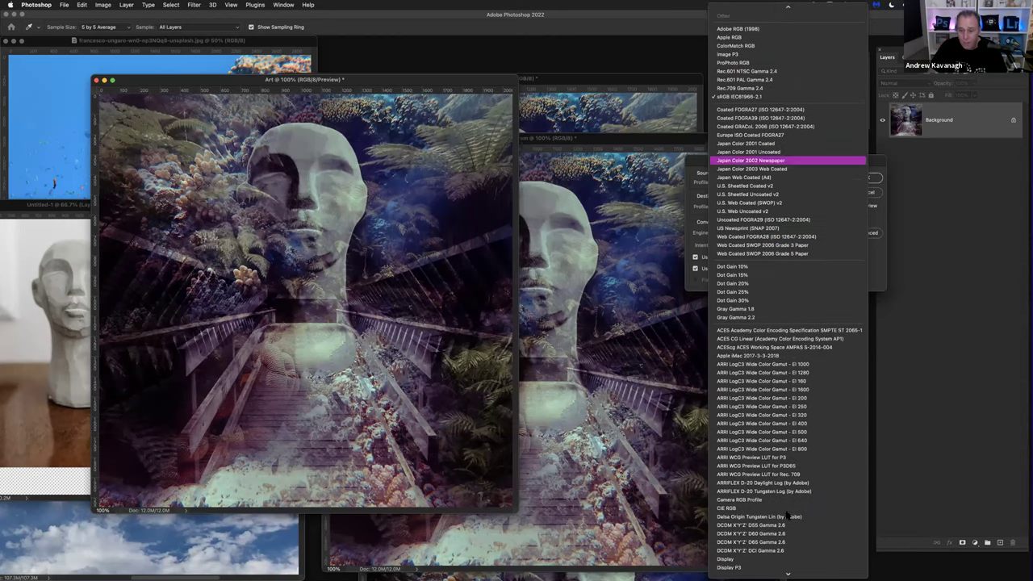
scroll(763, 261, down, 3)
scroll(763, 261, down, 1)
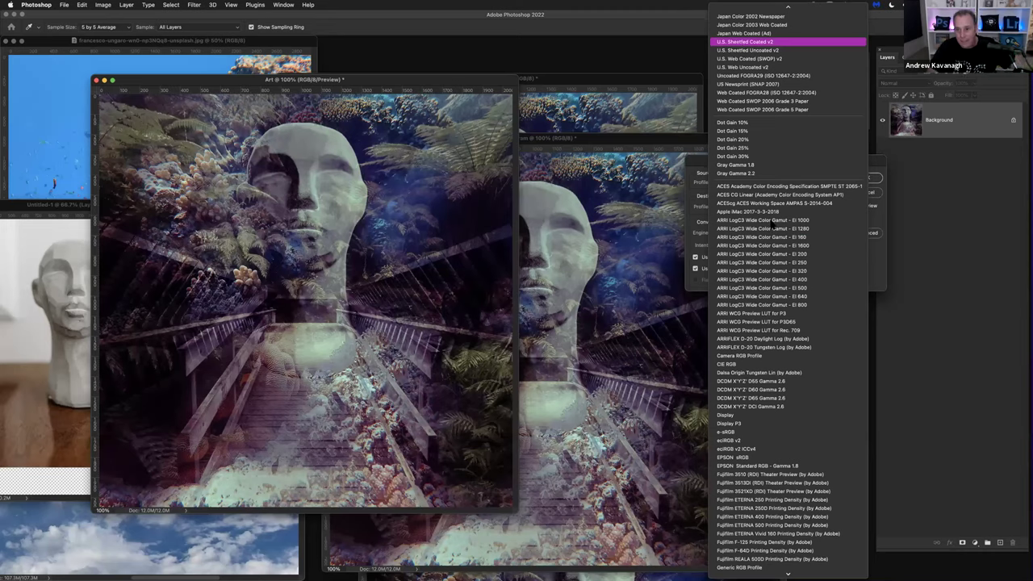
mouse_move(755, 573)
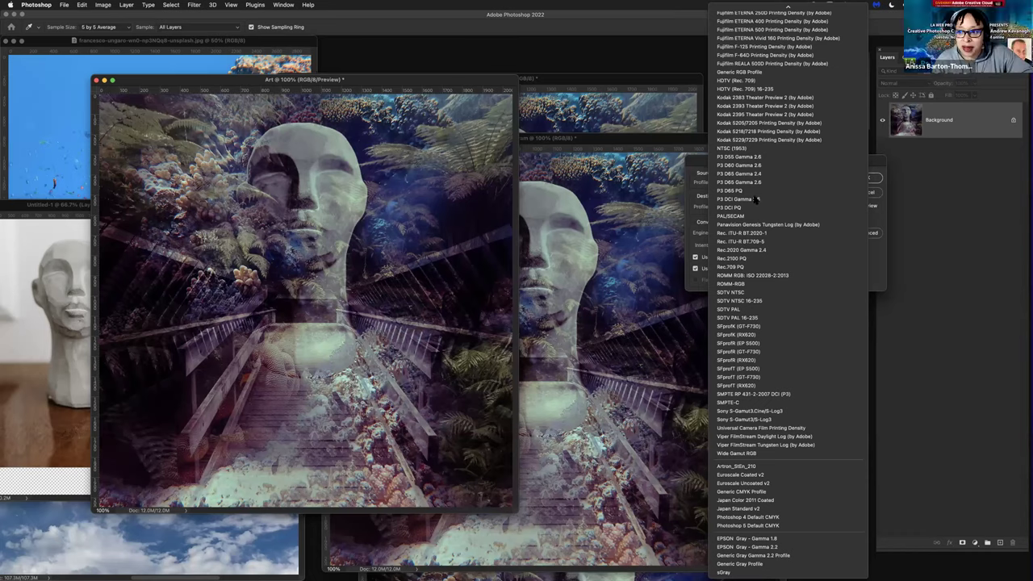
mouse_move(746, 5)
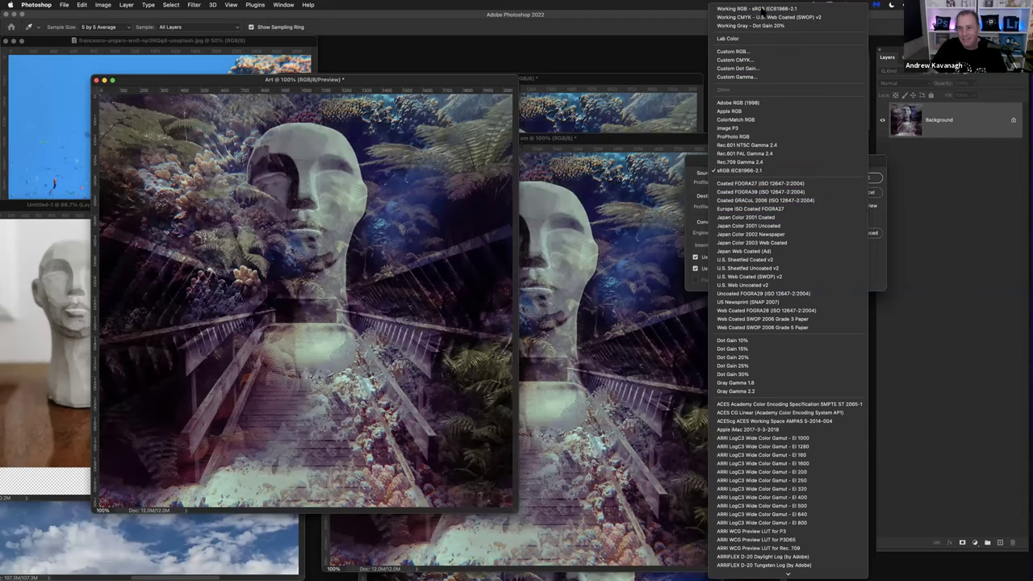
click(703, 162)
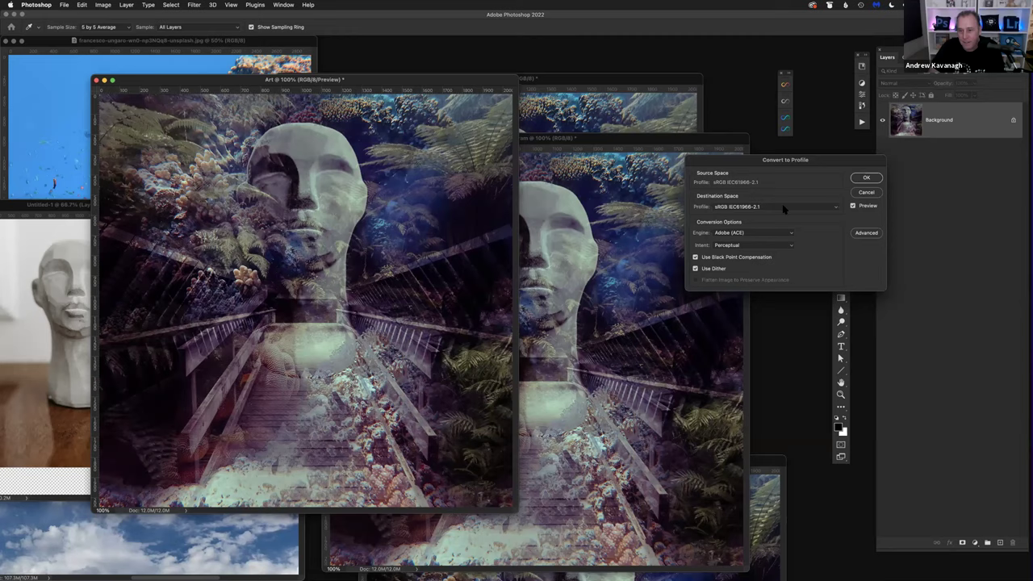
click(783, 207)
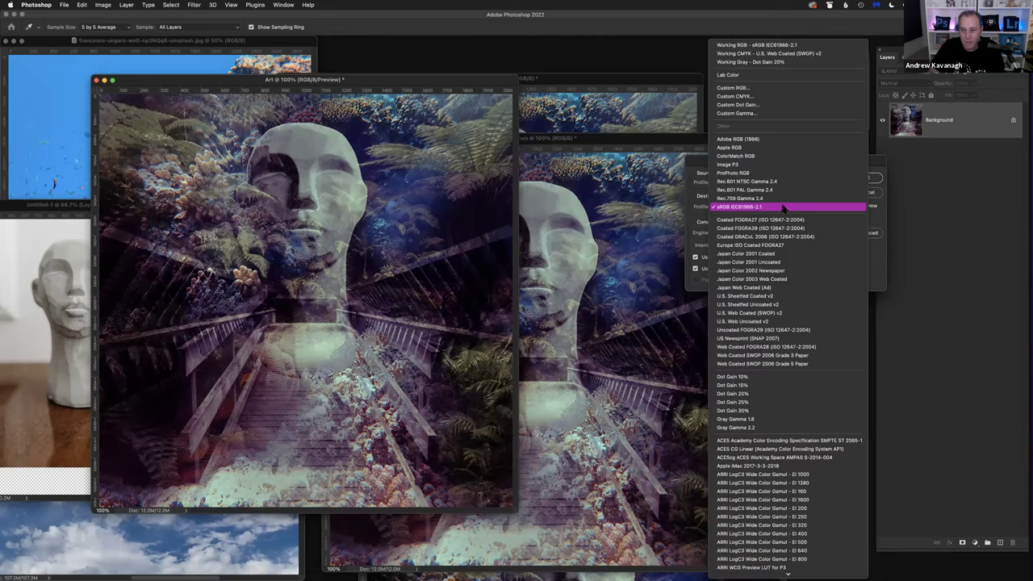
click(783, 207)
click(864, 179)
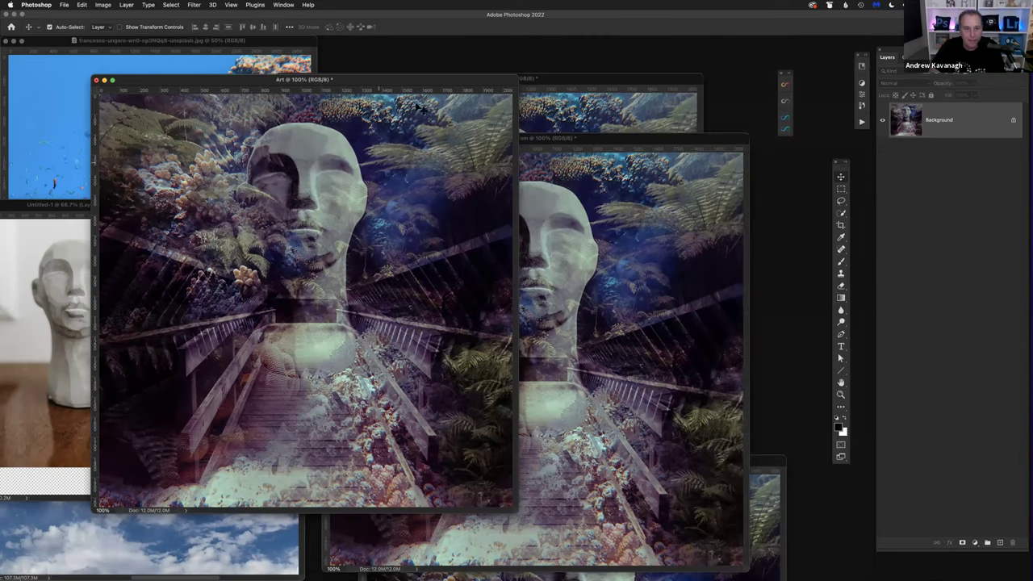
drag(361, 97, 334, 93)
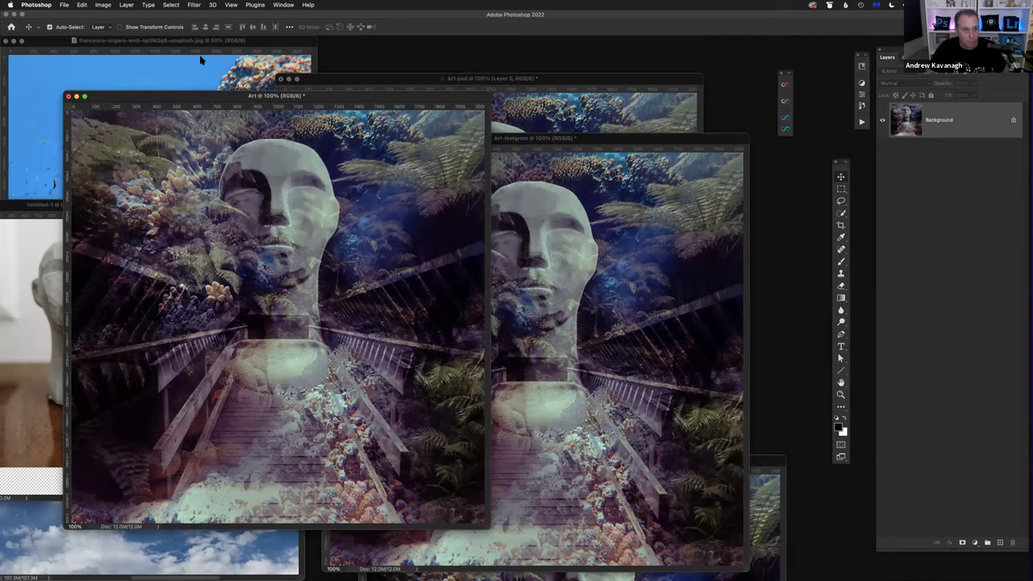
Step: Open Image Size for Art, move the dialog to the right and check the width units
click(105, 5)
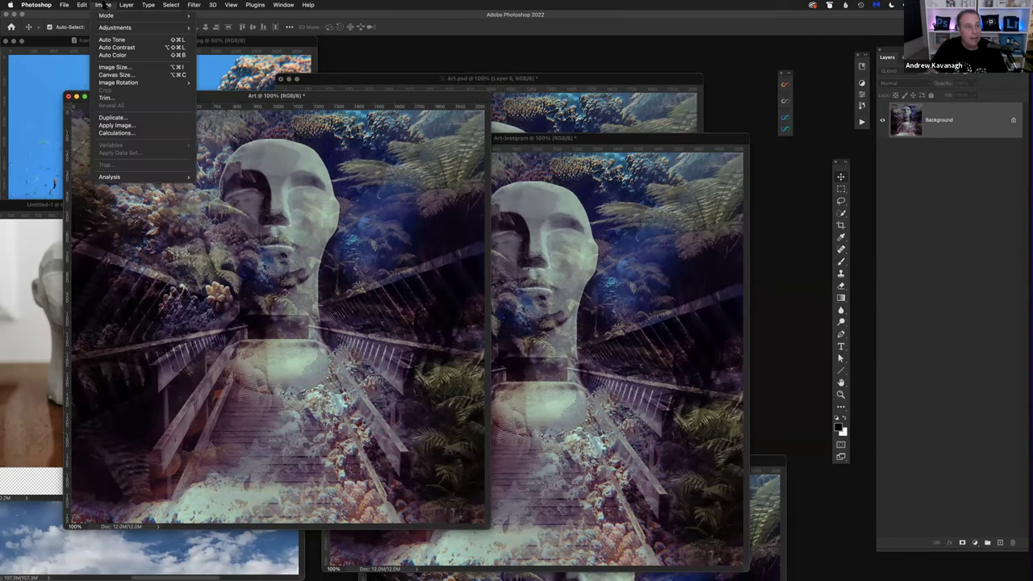
click(113, 67)
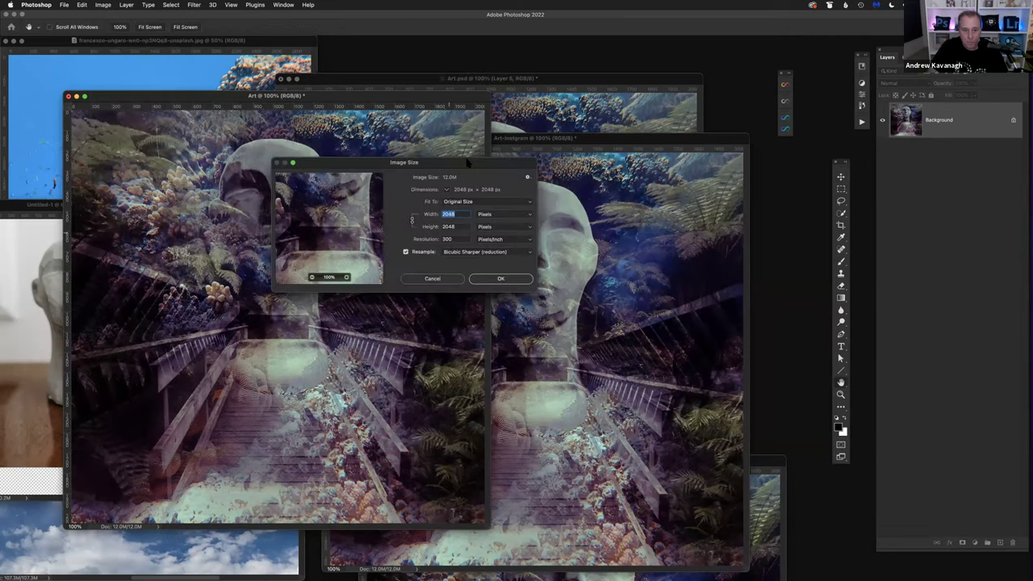
drag(426, 160, 690, 150)
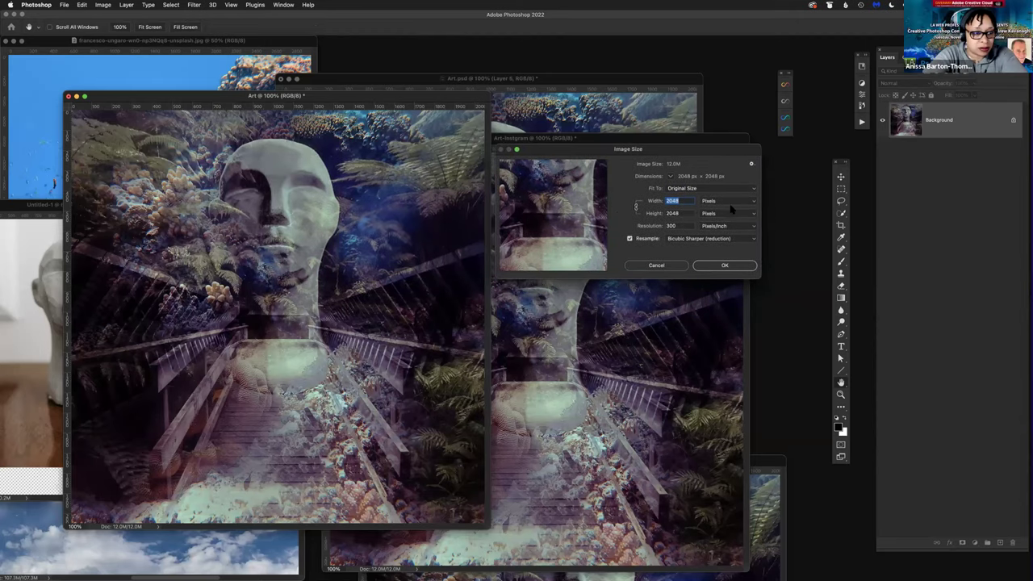
click(730, 203)
click(684, 207)
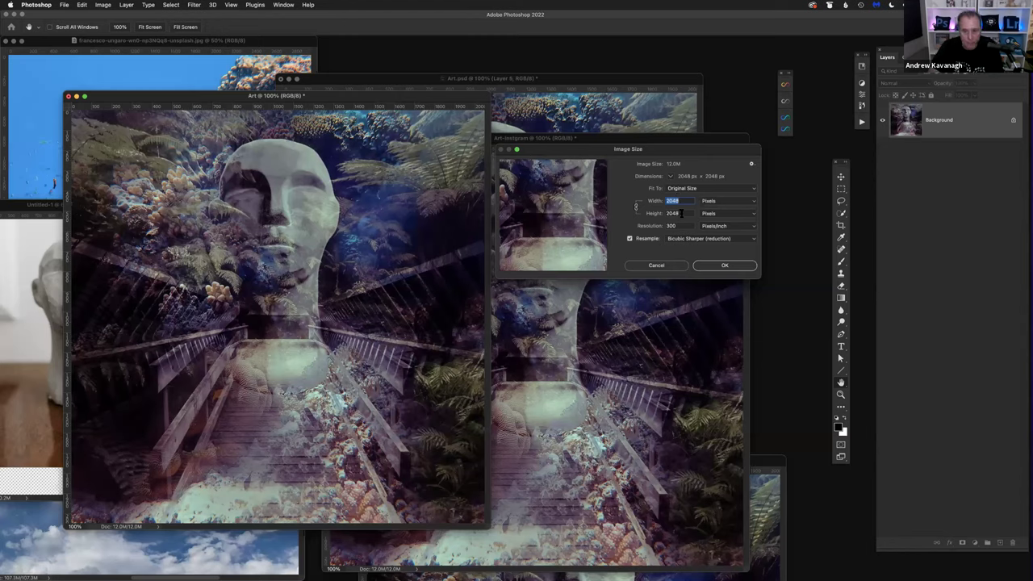
drag(675, 150, 670, 118)
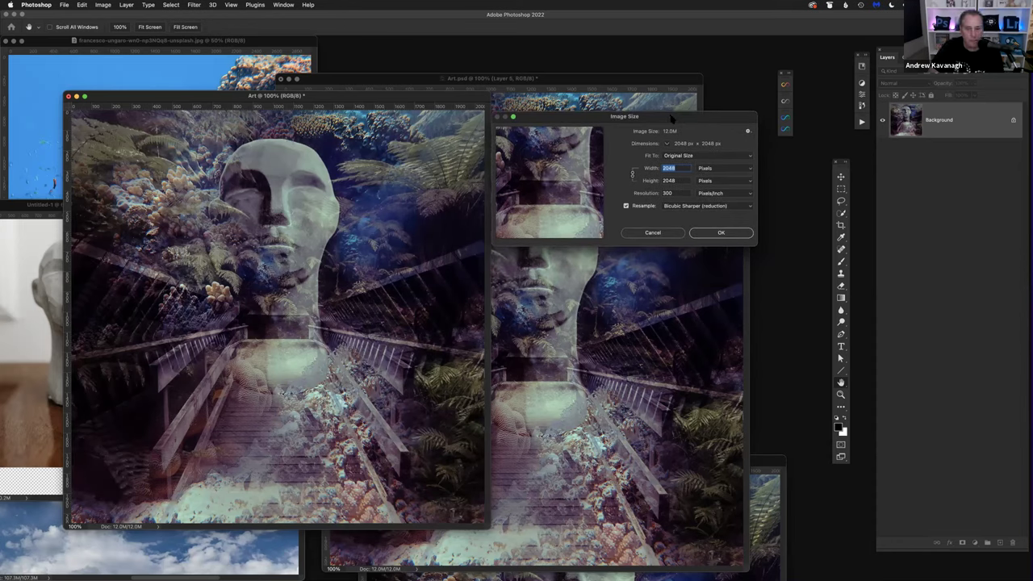
drag(692, 117, 710, 121)
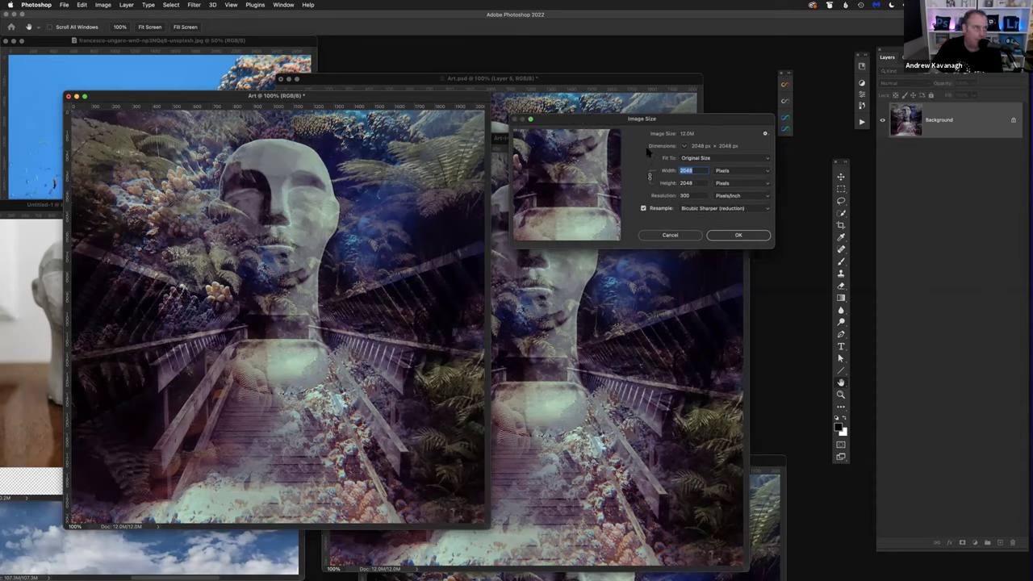
Step: Try 72 ppi with width 2048, restore 300 ppi, and move the dialog over the canvas
double_click(686, 196)
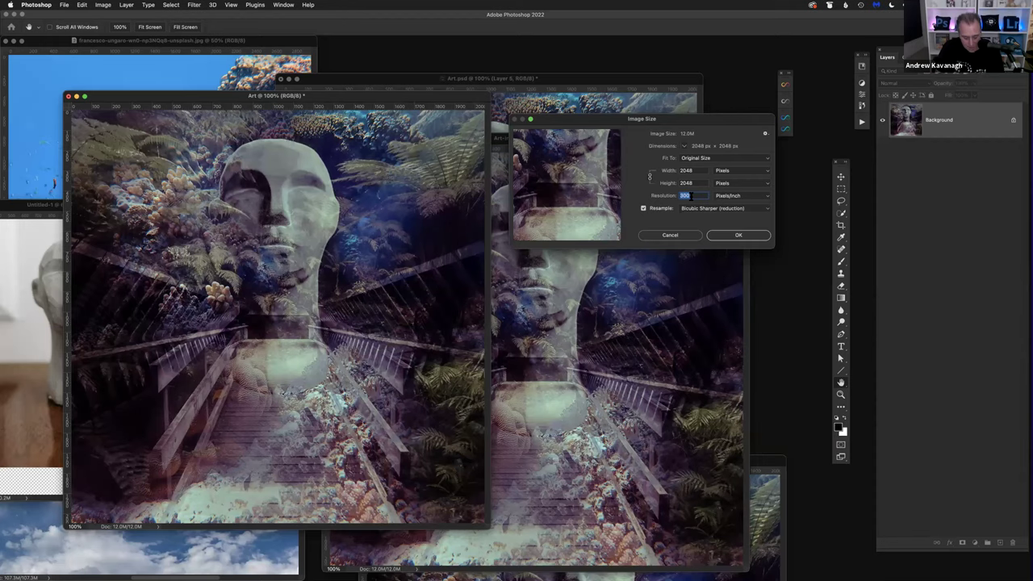
text(72)
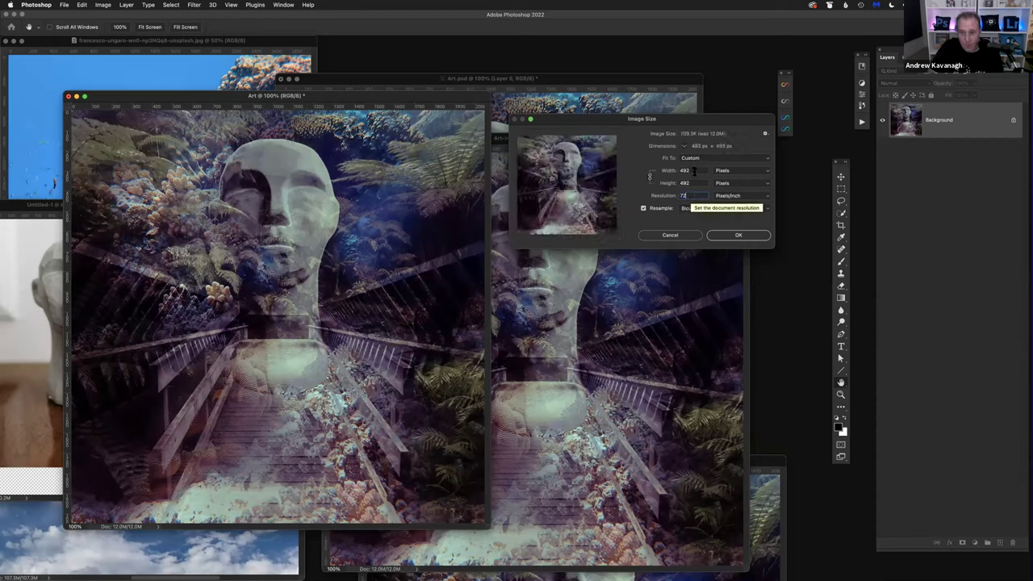
key(Tab)
text(2048)
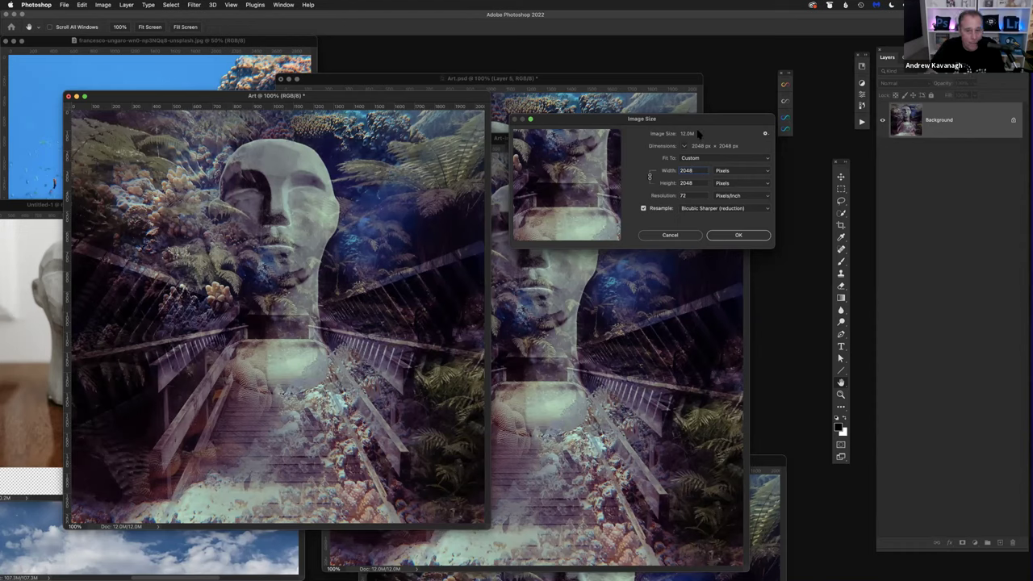
click(690, 197)
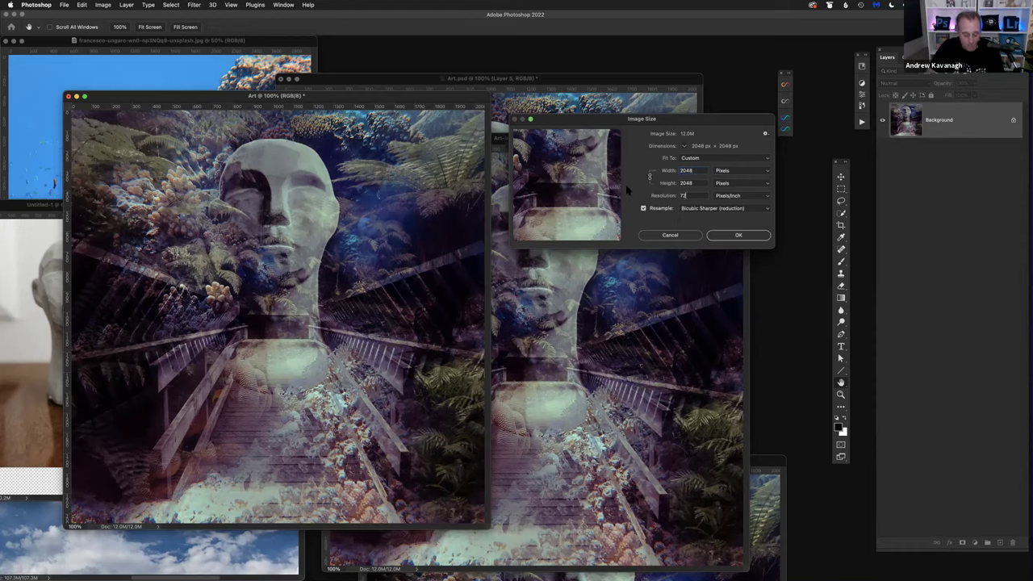
text(300)
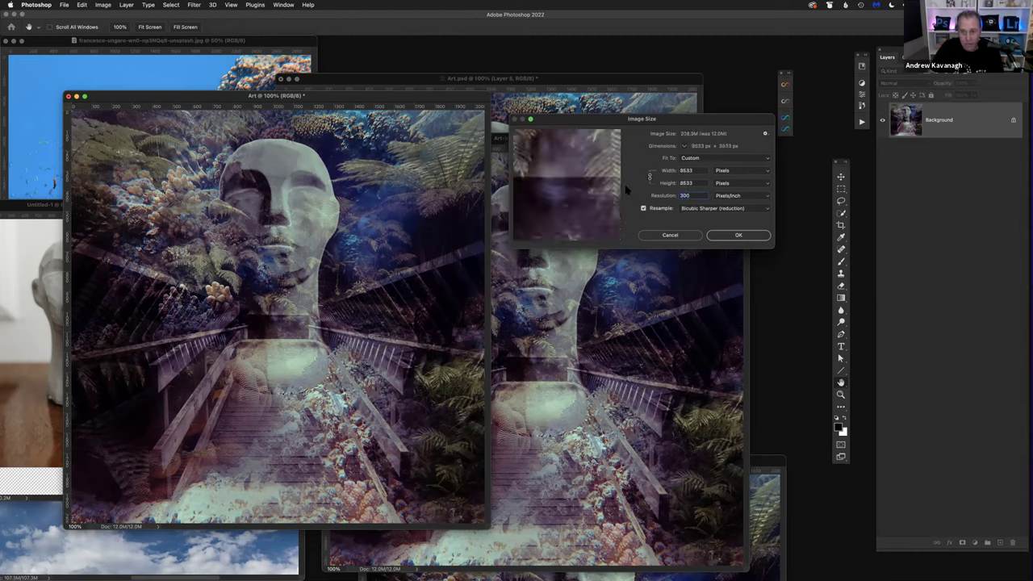
text(2048)
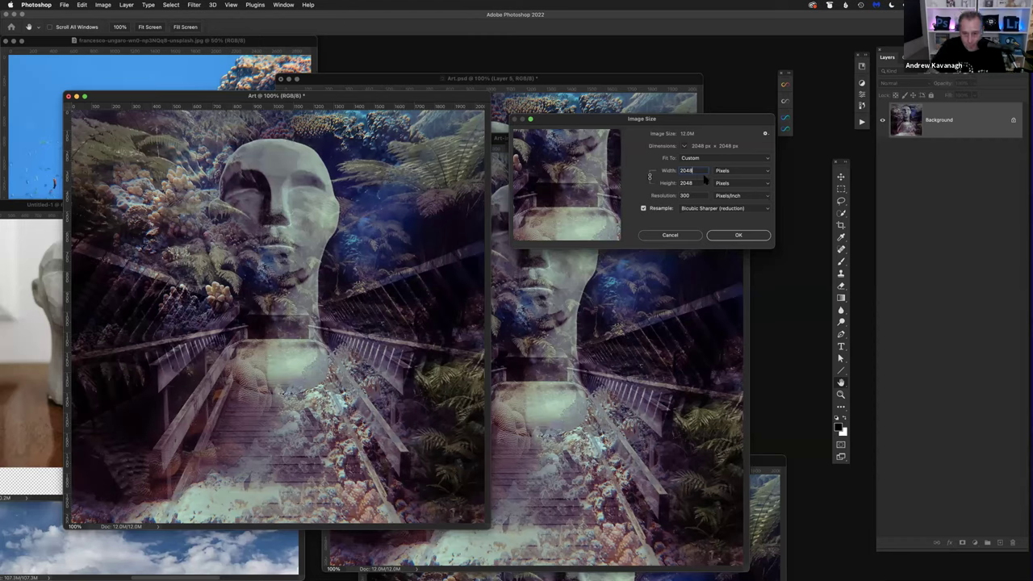
drag(698, 118, 652, 77)
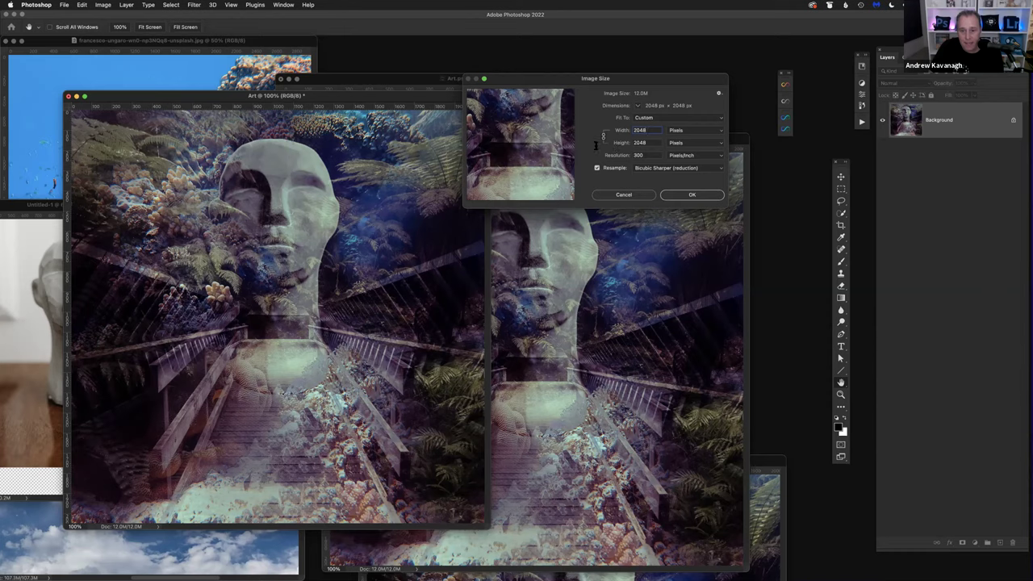
Step: Try a width of 2 inches at 72 pixels/inch in Image Size
double_click(639, 155)
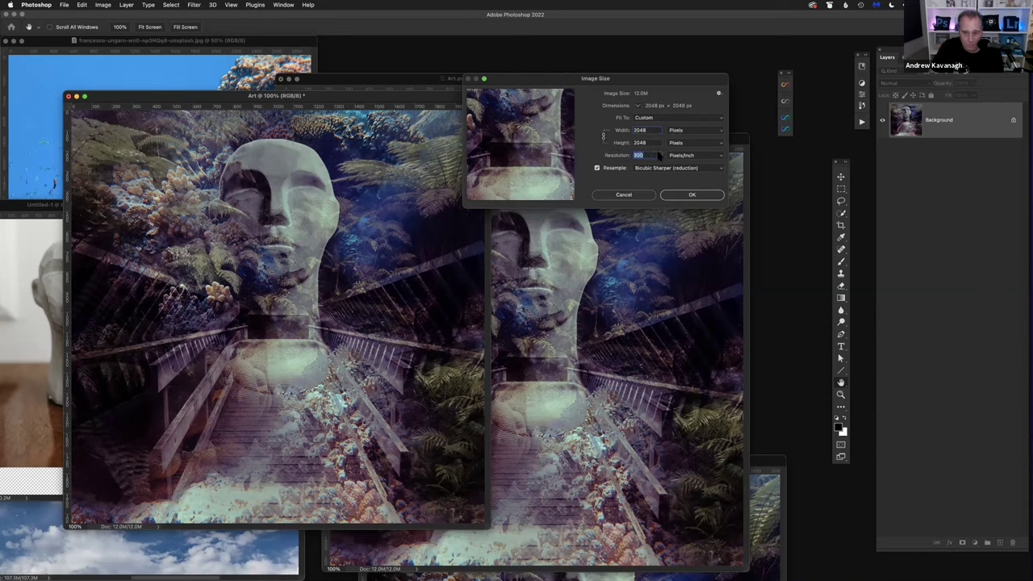
click(672, 130)
click(667, 138)
text(2)
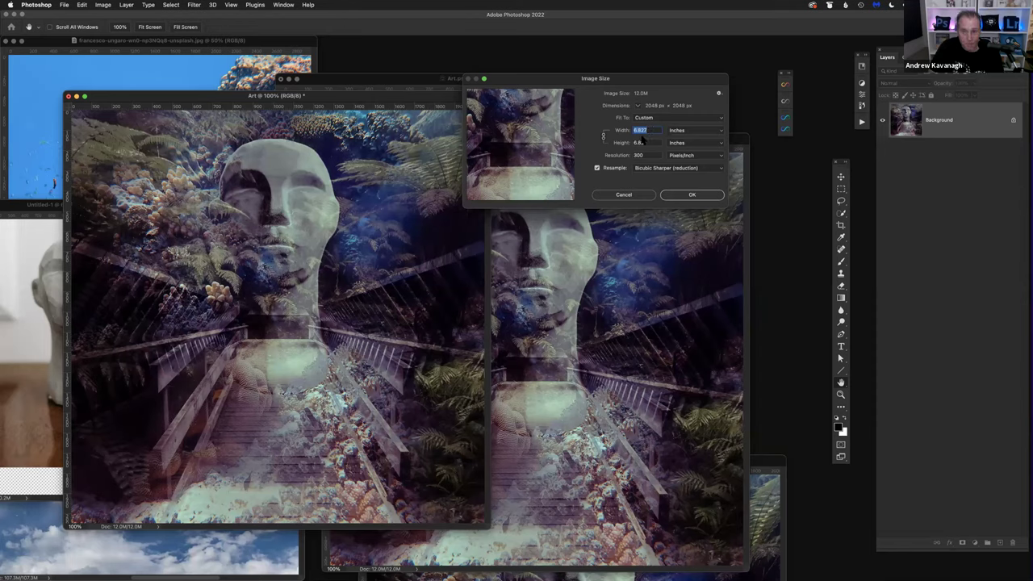
double_click(638, 155)
text(72)
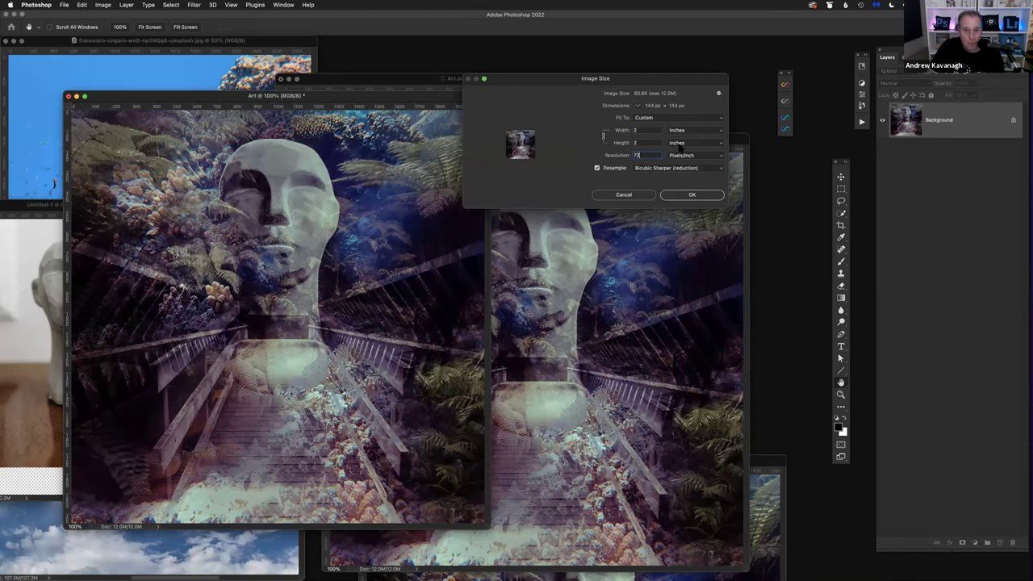
drag(593, 77, 575, 60)
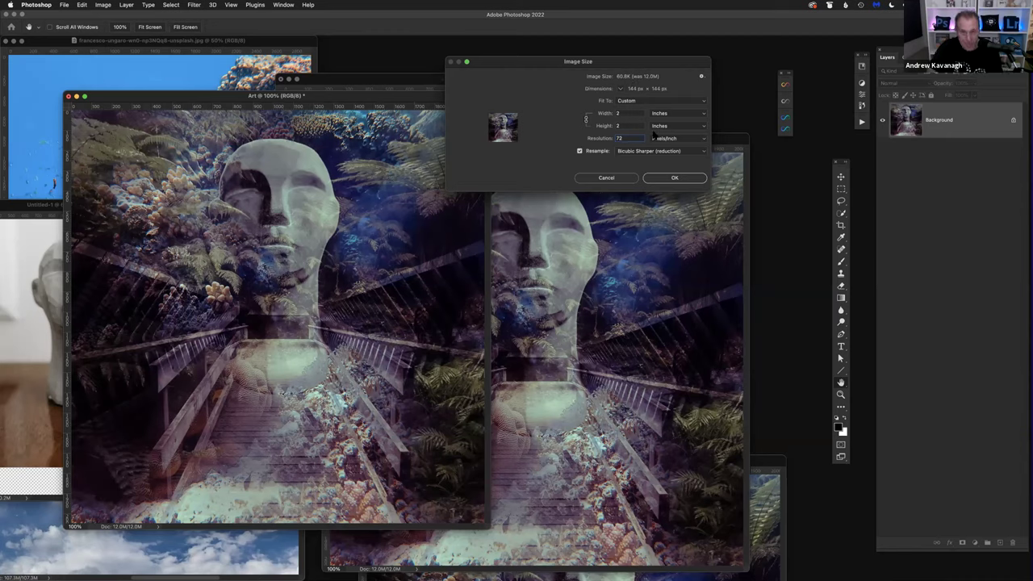
Step: Alt-Reset the values and close Image Size, keeping 2048 × 2048 px at 300 ppi
key(alt)
alt+click(613, 178)
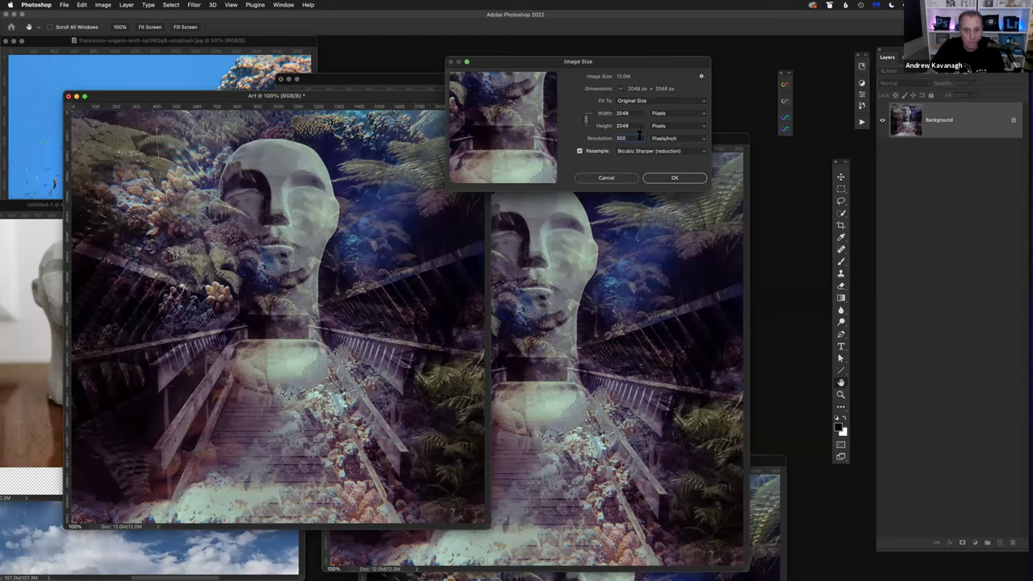
click(675, 178)
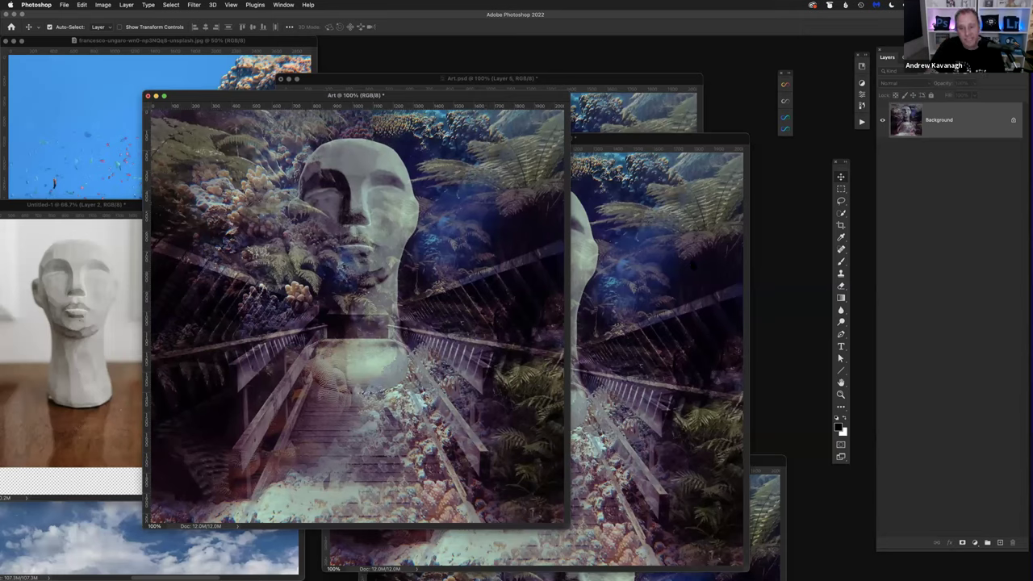
Step: Open the Export As dialog for the Art image
click(64, 4)
mouse_move(89, 126)
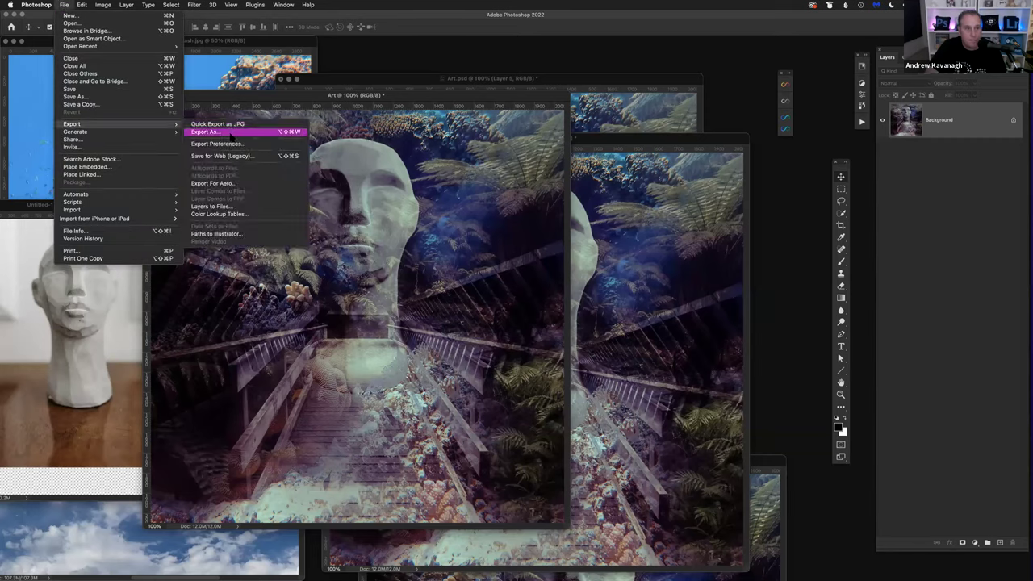
click(230, 136)
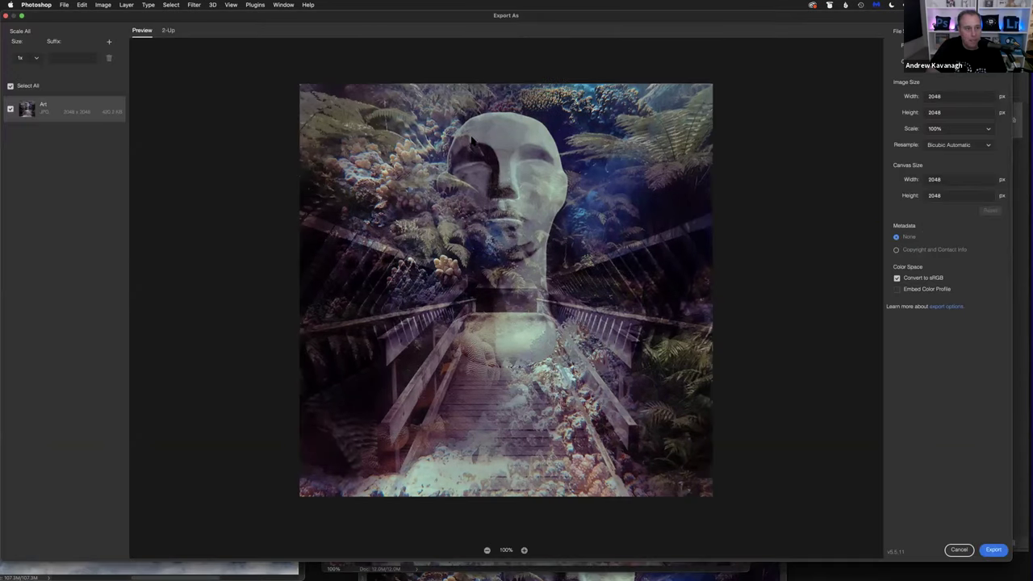
Step: Compare two JPG versions in 2-Up, adjusting the right pane, at 100% zoom
click(169, 30)
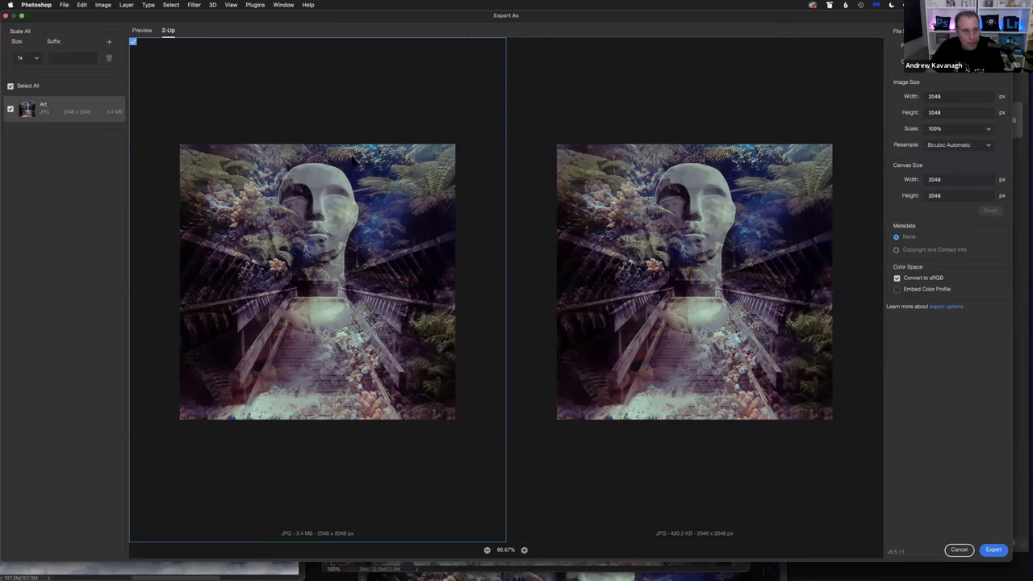
click(679, 81)
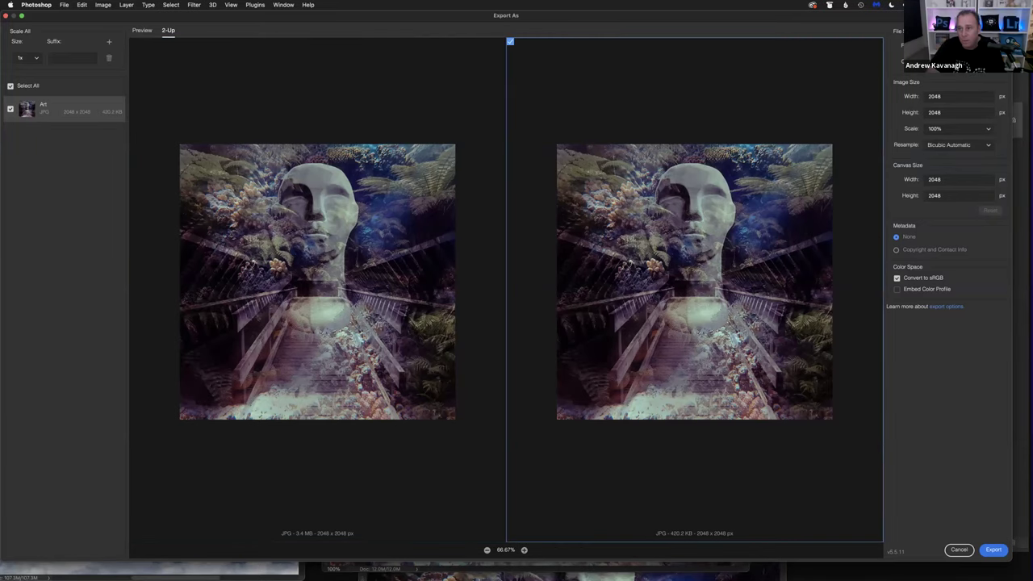
click(958, 145)
click(955, 144)
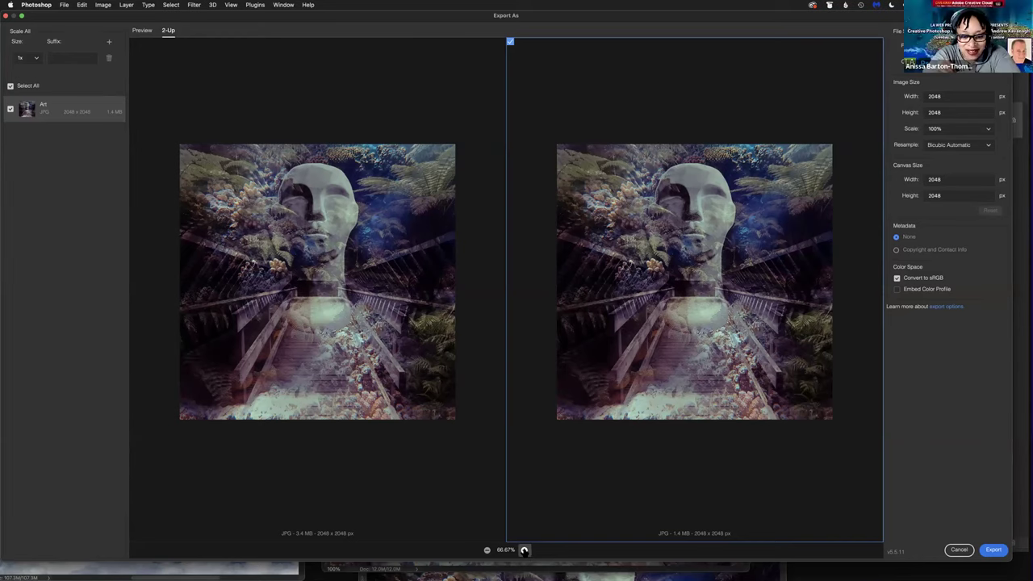
click(524, 550)
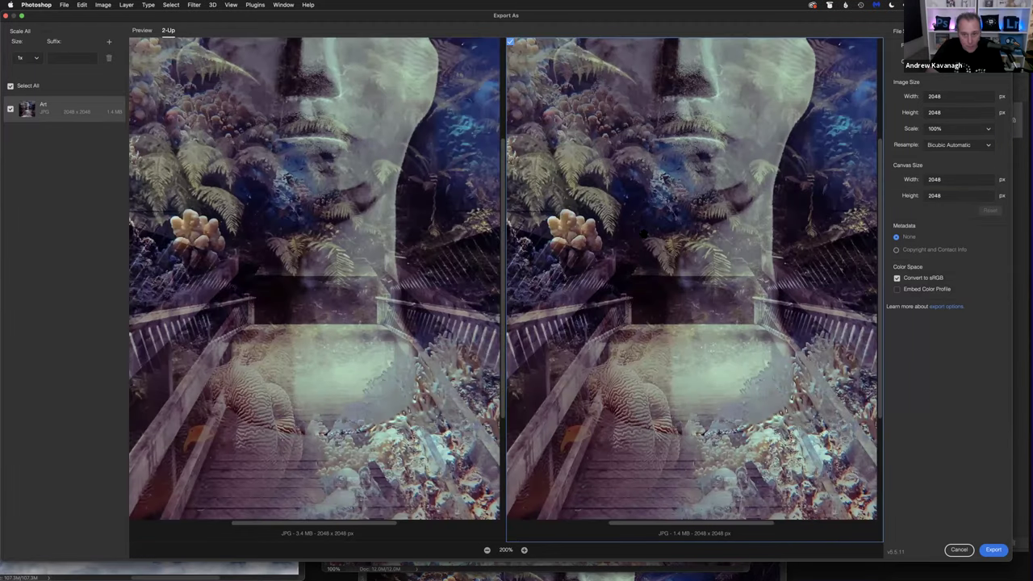
Step: Zoom the 2-Up previews, check JPG quality, then return to the single Preview
scroll(636, 392, up, 5)
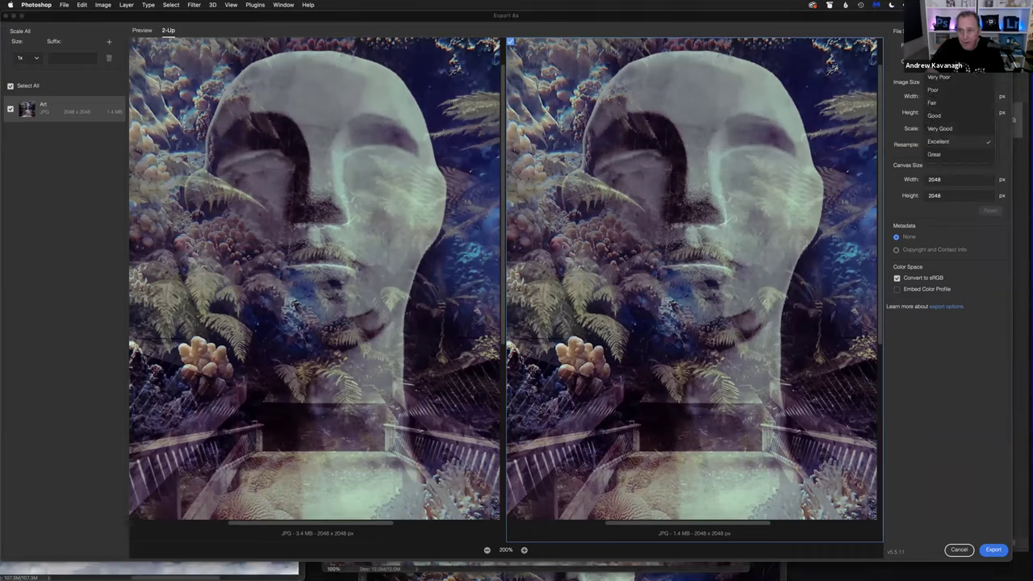
click(959, 61)
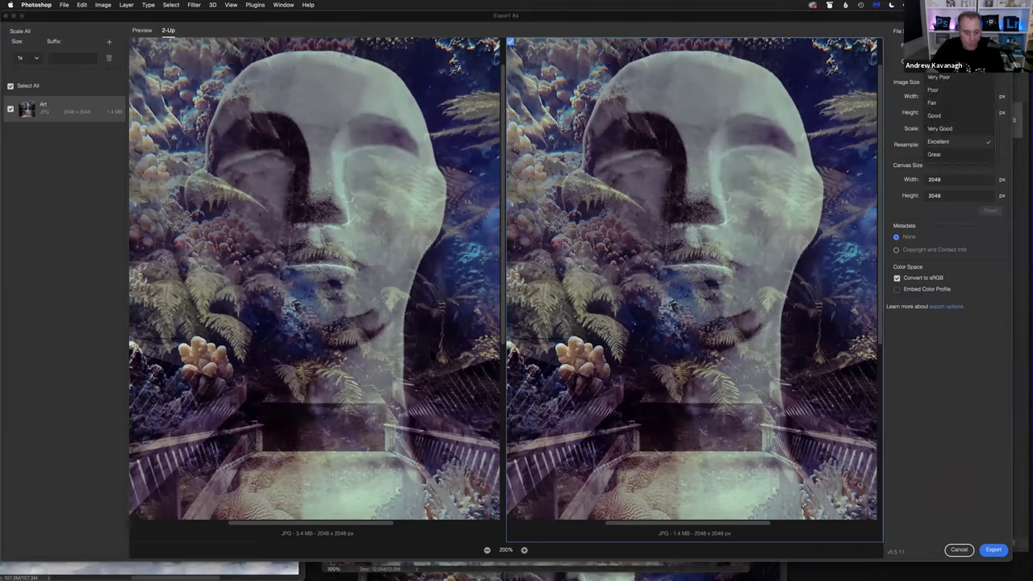
click(372, 314)
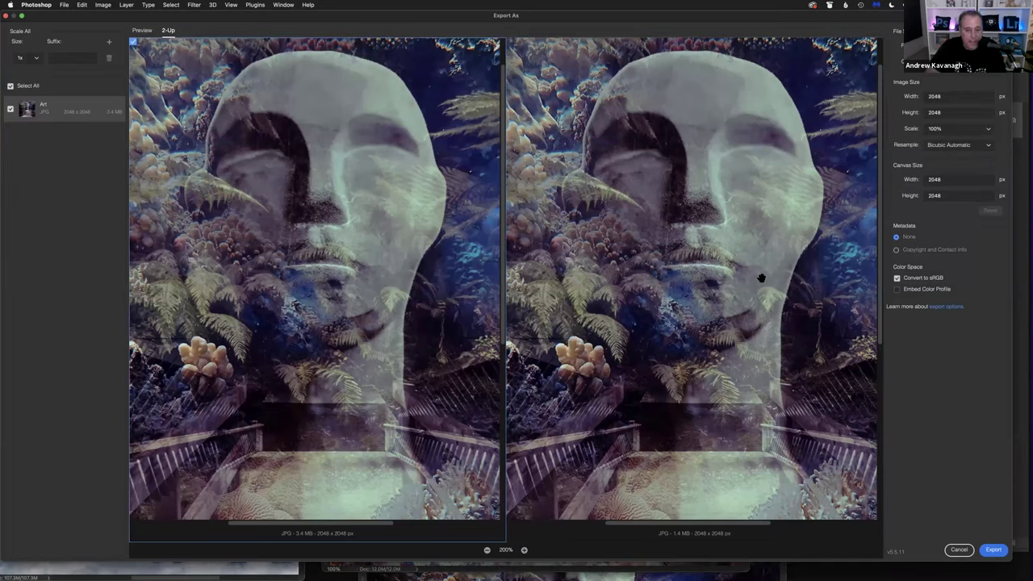
click(757, 216)
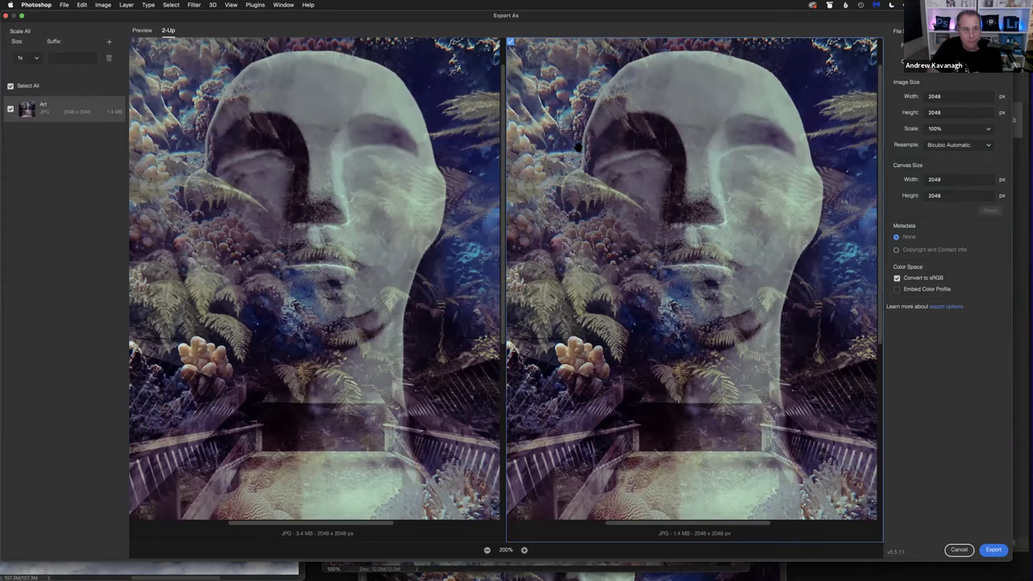
click(142, 30)
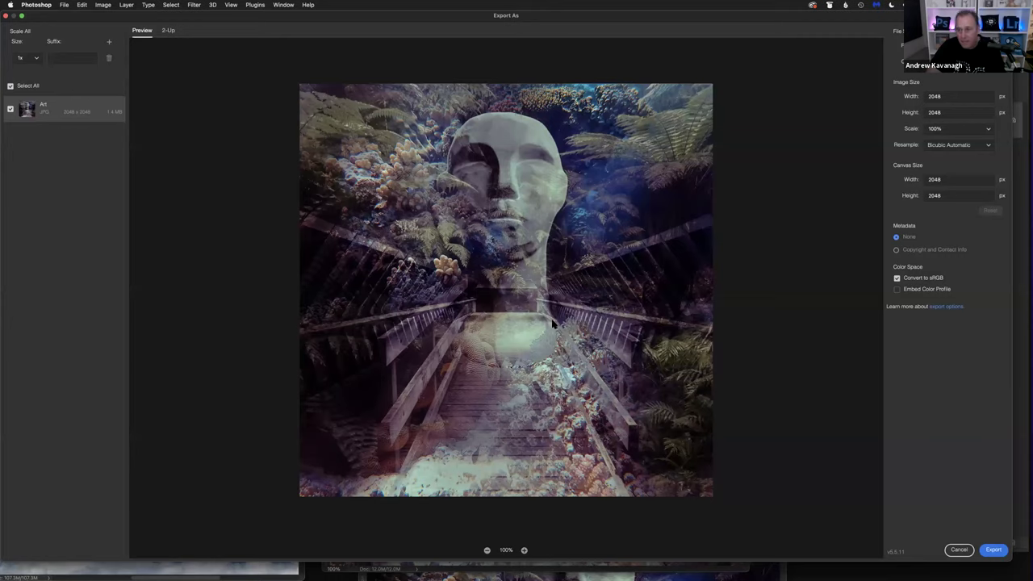
Step: Start the JPG export, then cancel the save window and close Export As
click(993, 550)
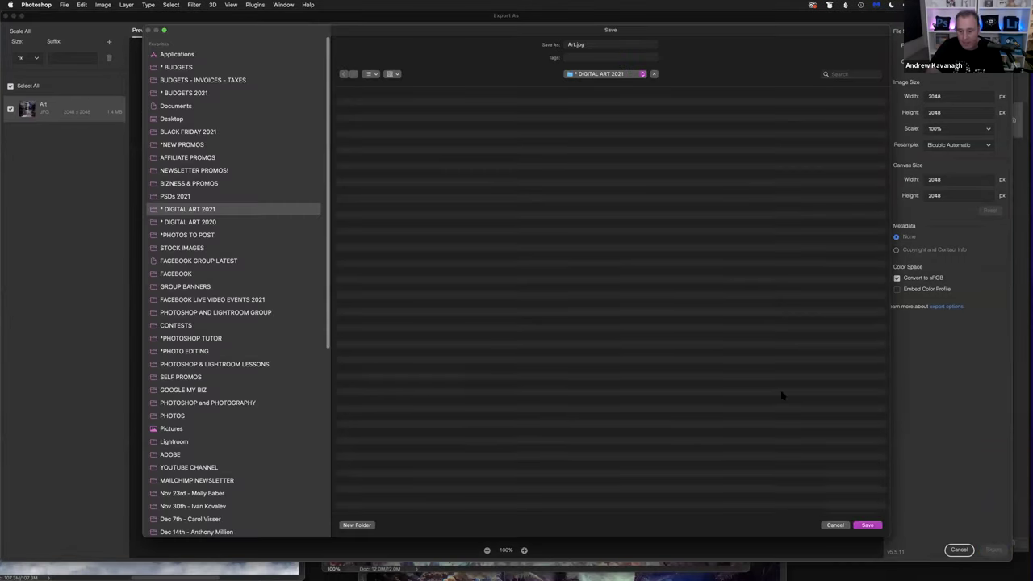
click(834, 525)
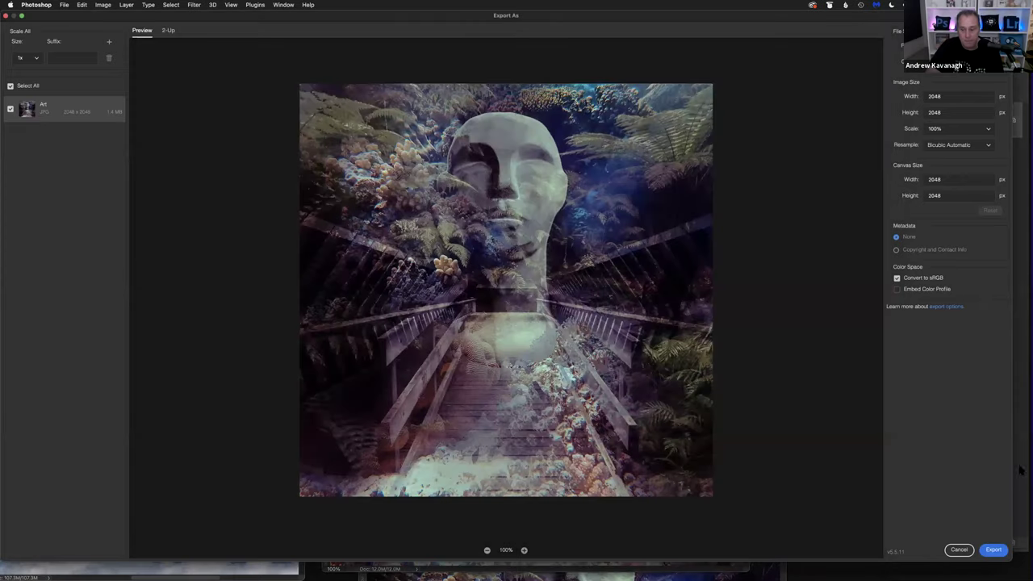
click(959, 550)
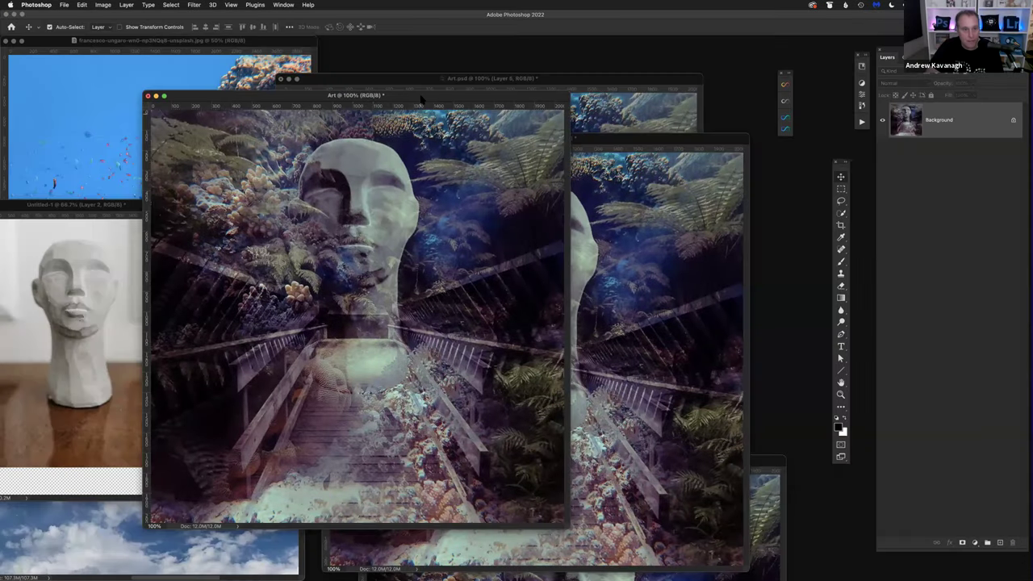
Step: Bring Art-Instgram to the front and resize it to 1080 pixels wide
click(615, 139)
drag(615, 139, 551, 61)
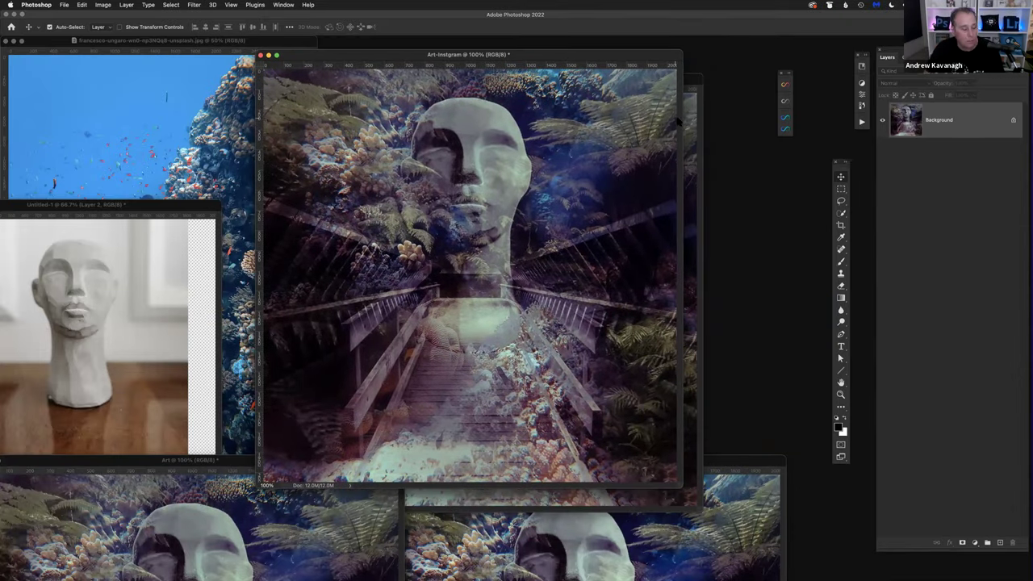
click(103, 5)
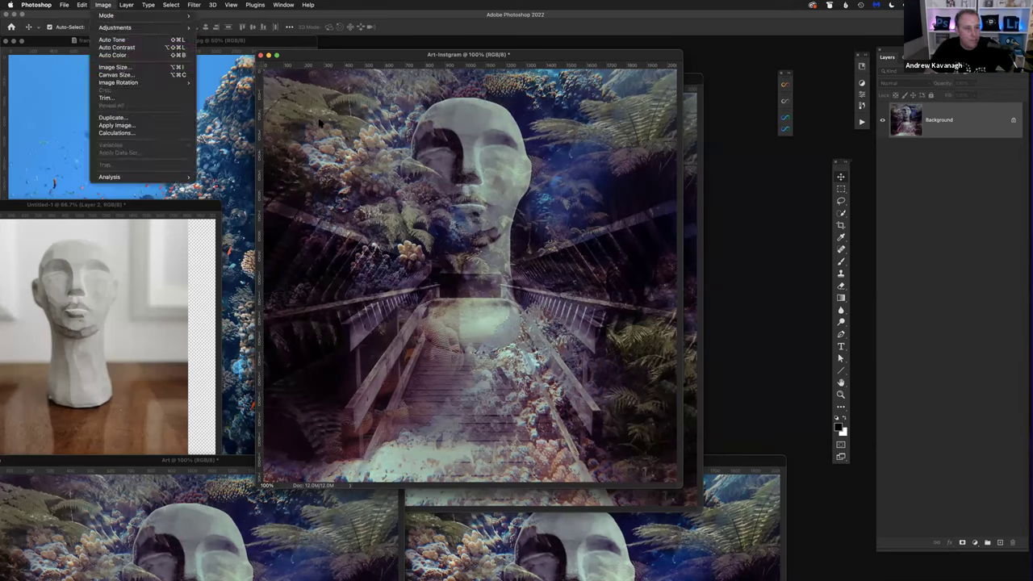
click(113, 67)
click(684, 114)
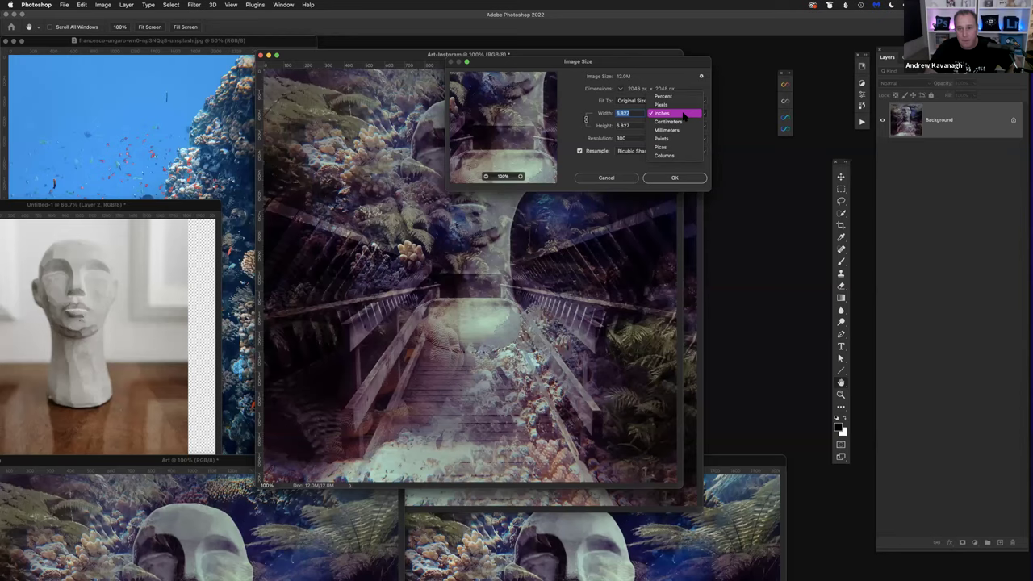
click(683, 103)
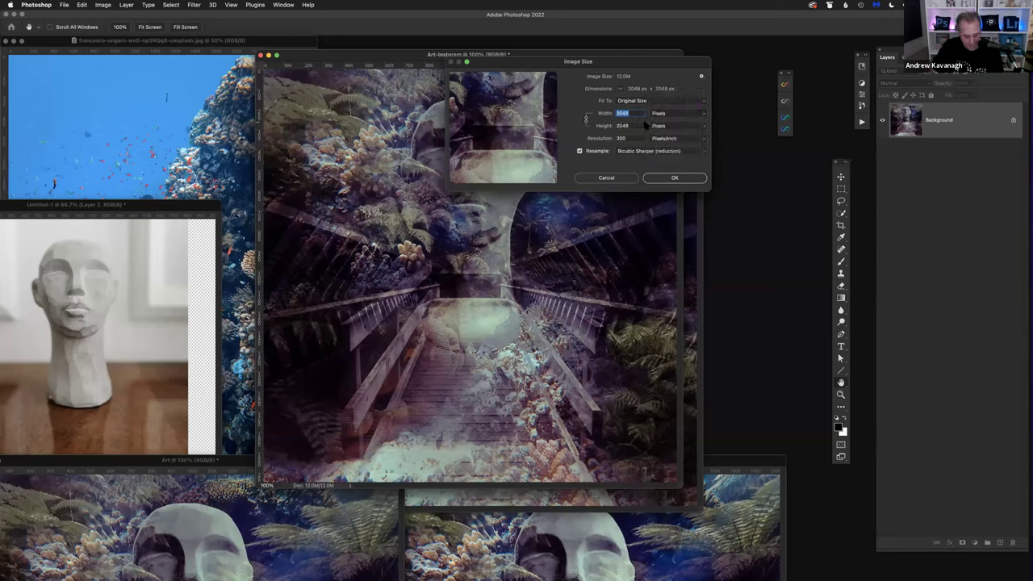
text(1080)
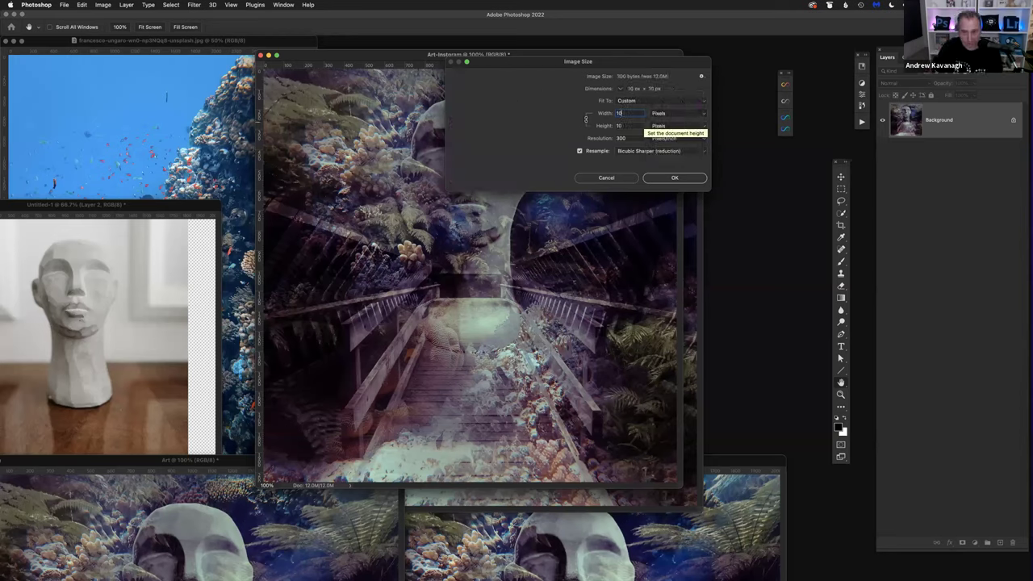
click(674, 177)
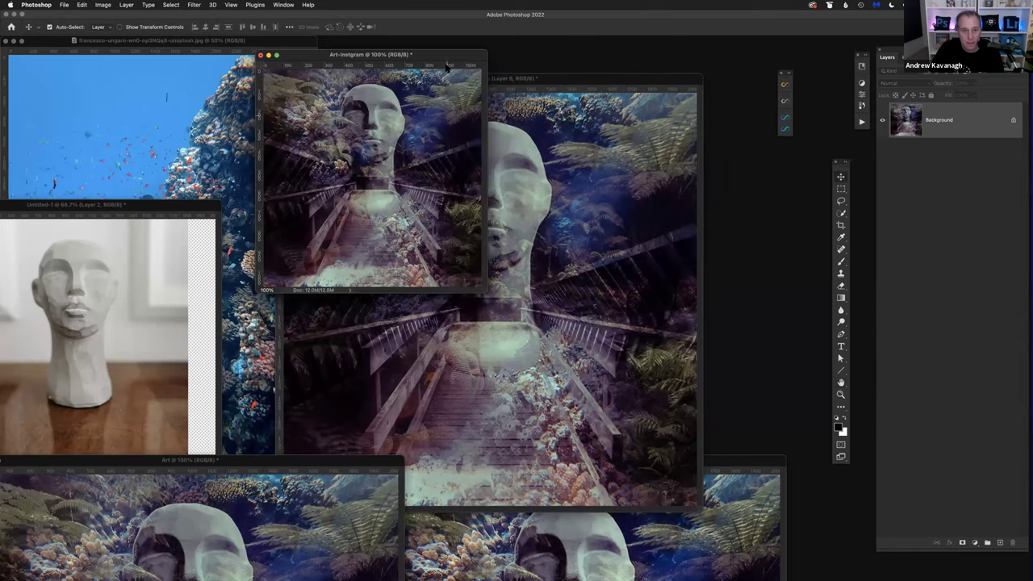
Step: Zoom Art-Instgram to 200% and move its window back to the top
drag(441, 52, 504, 199)
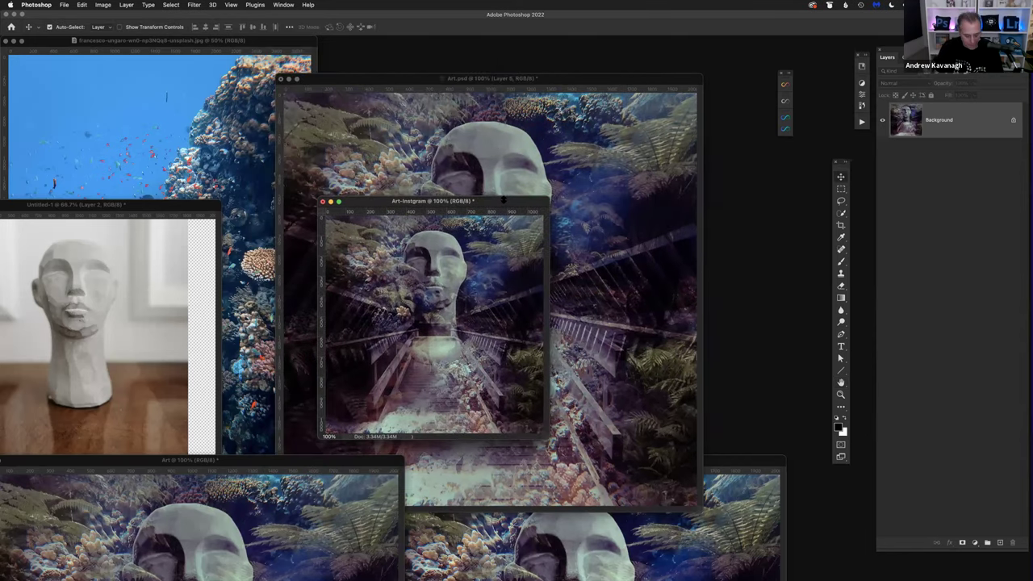
key(super+equal)
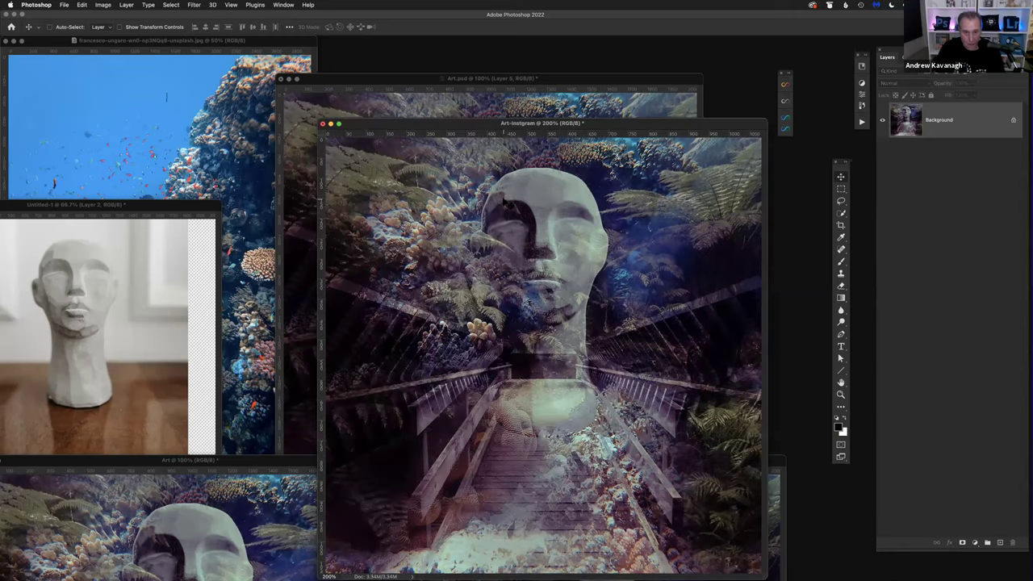
drag(602, 126, 543, 54)
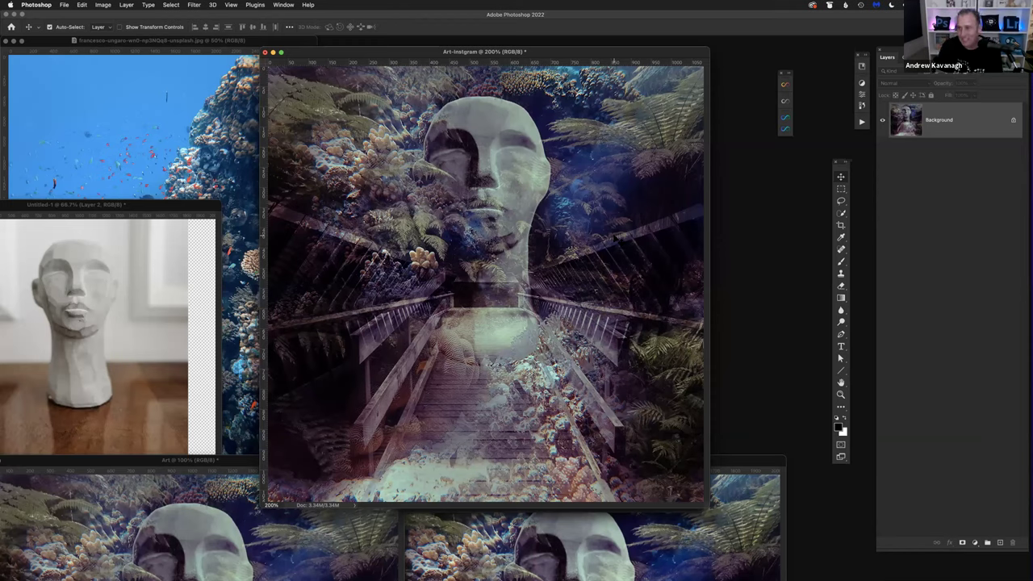
Step: Run the '* HIGH PASS SHARPEN' action, accept High Pass, and toggle Layer 1 to compare
click(861, 122)
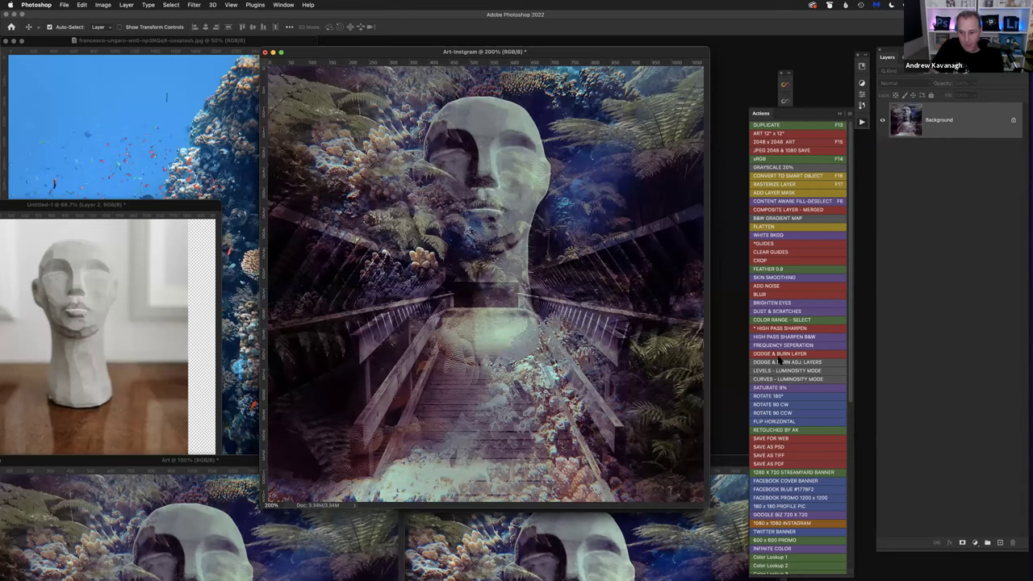
click(787, 328)
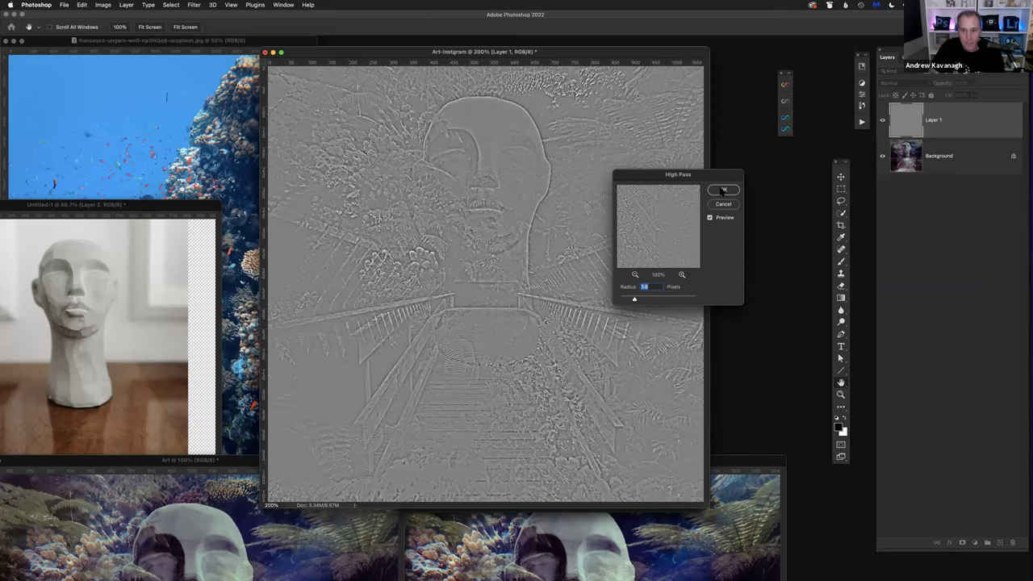
click(723, 188)
click(883, 120)
click(883, 121)
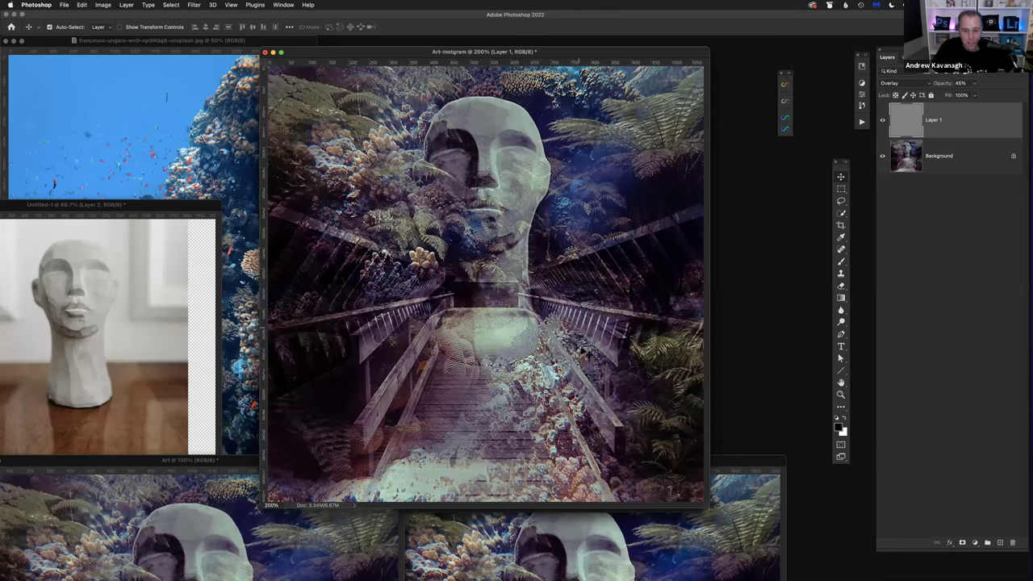
Step: Set Layer 1 opacity to 20%, compare it on and off, then delete it
click(930, 84)
drag(929, 84, 932, 85)
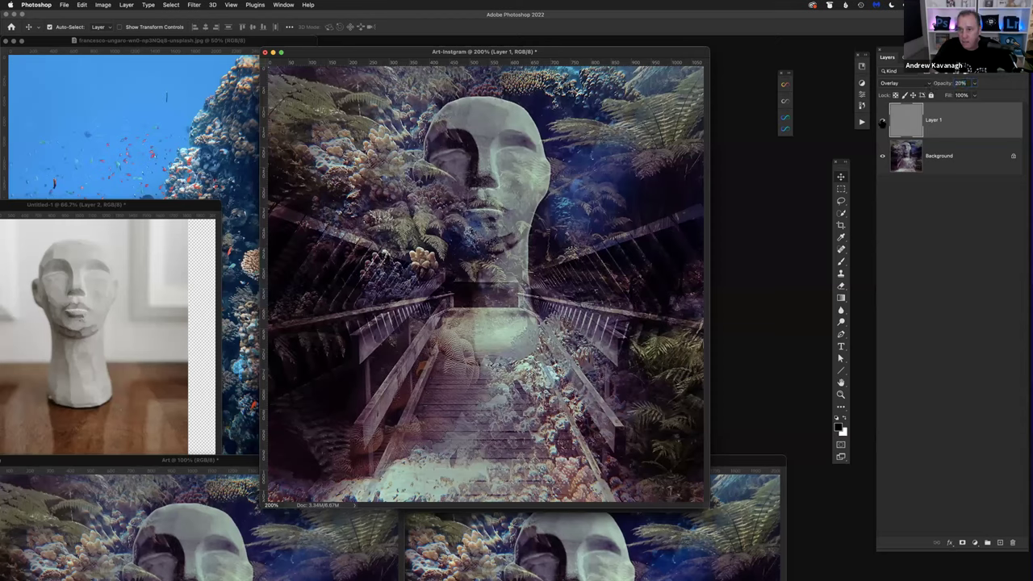
click(883, 120)
click(883, 120)
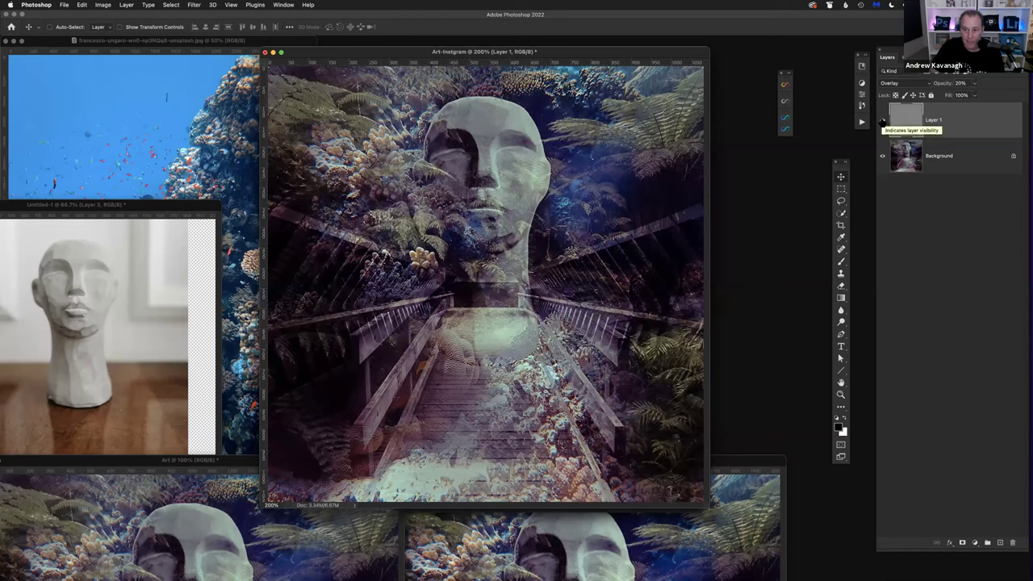
key(Delete)
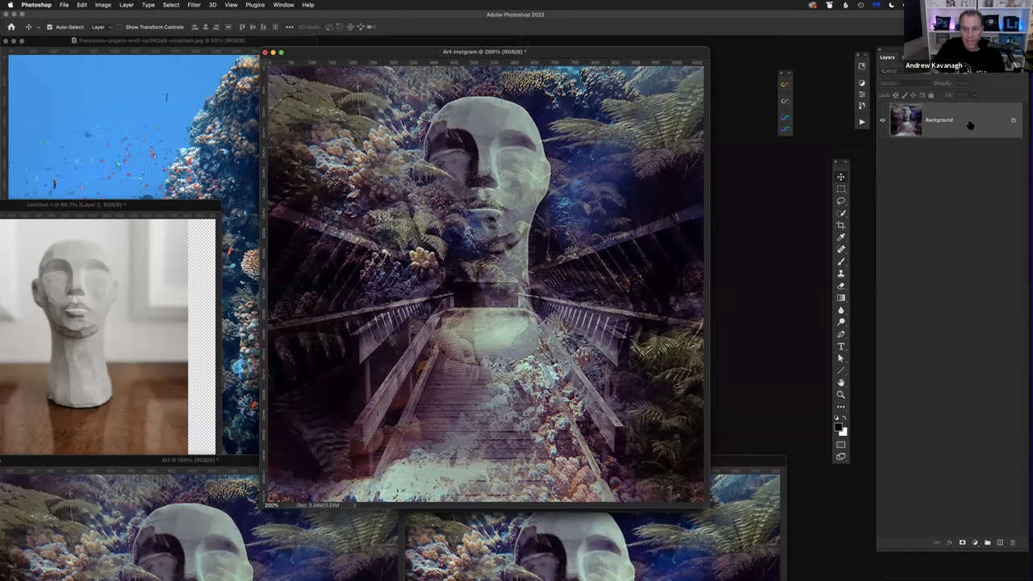
click(63, 5)
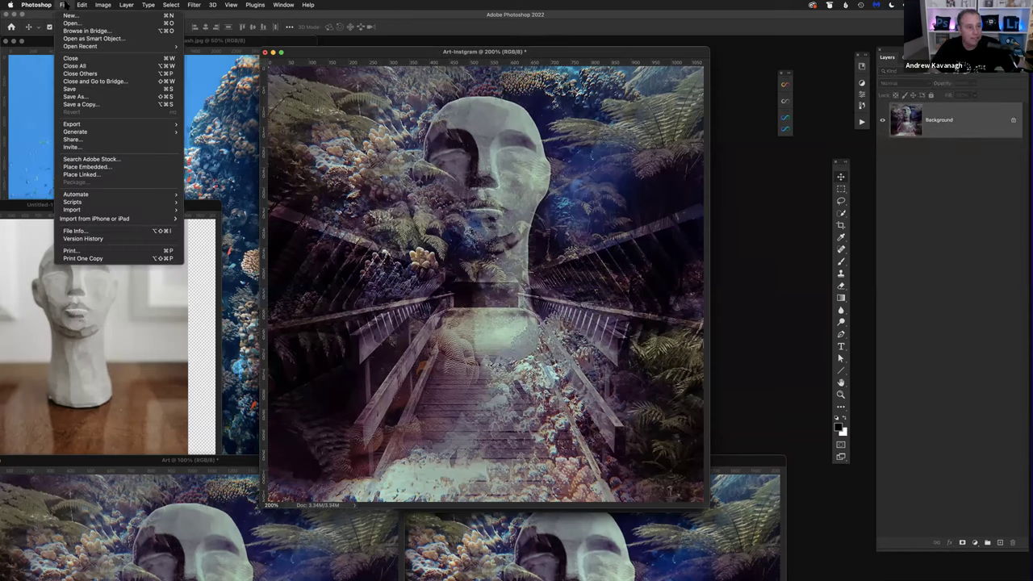
mouse_move(93, 127)
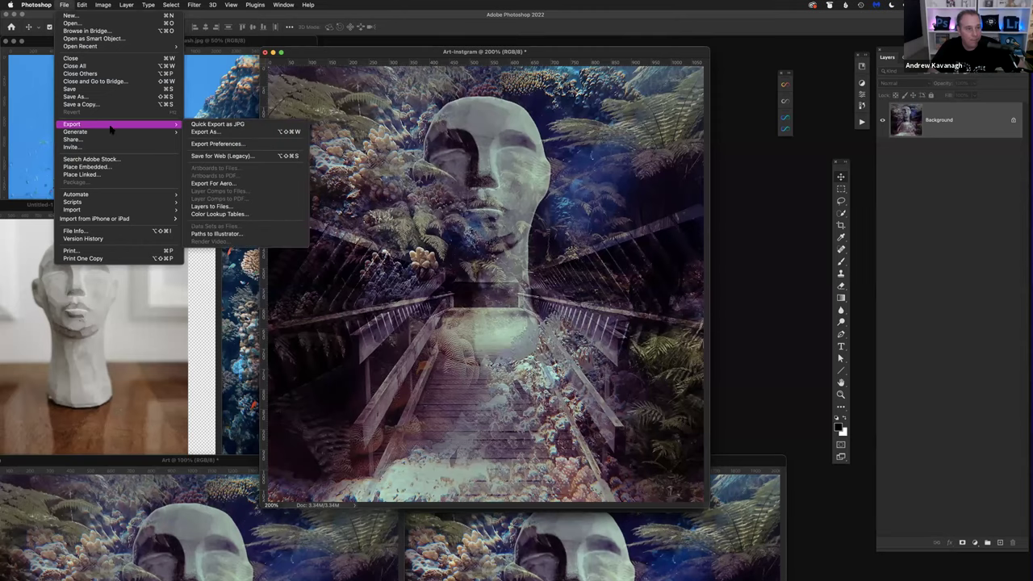
click(232, 136)
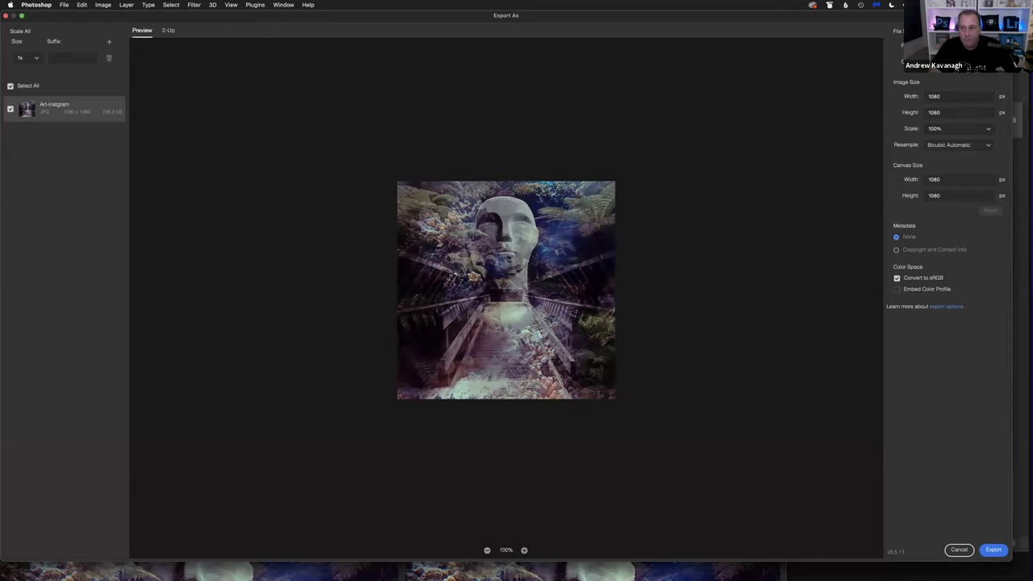
click(942, 143)
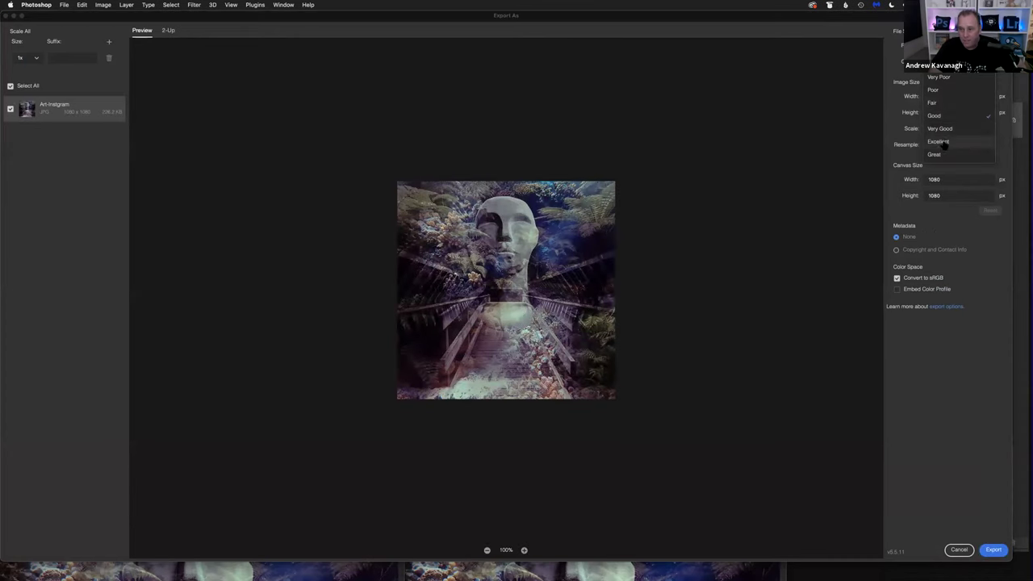
click(943, 143)
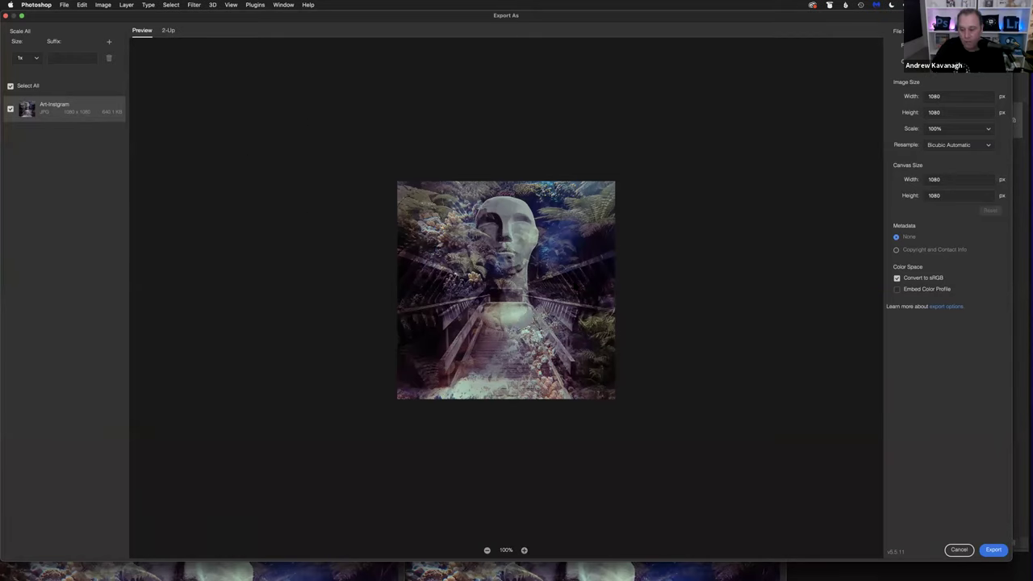
click(959, 550)
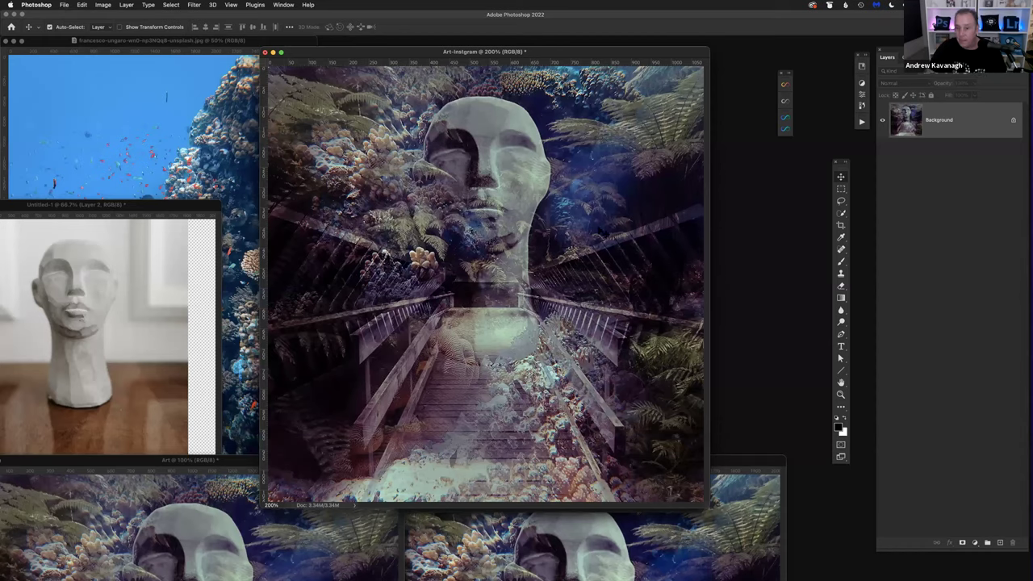
drag(568, 58, 528, 56)
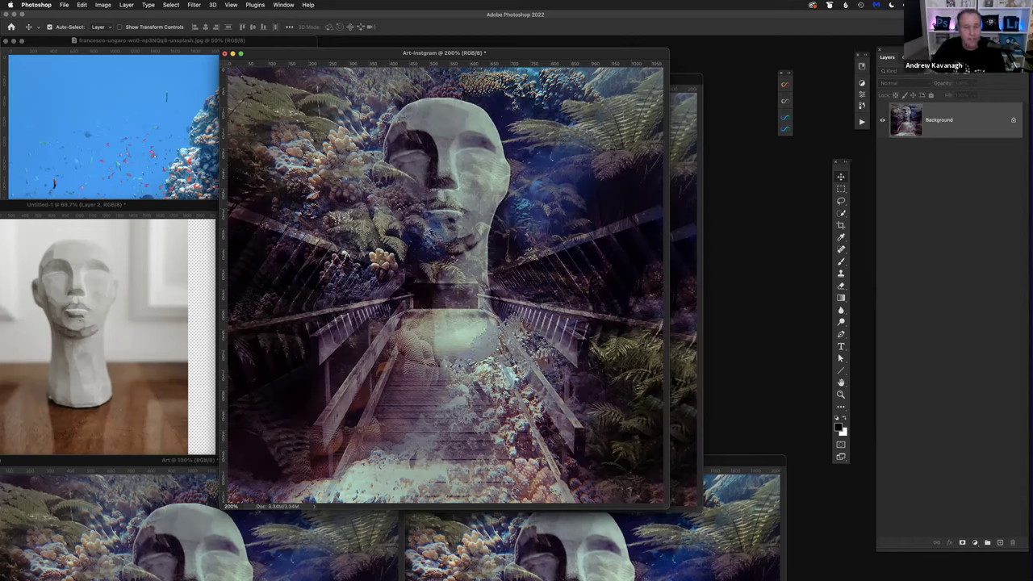
mouse_move(538, 55)
mouse_down()
mouse_move(587, 53)
mouse_move(555, 51)
mouse_up()
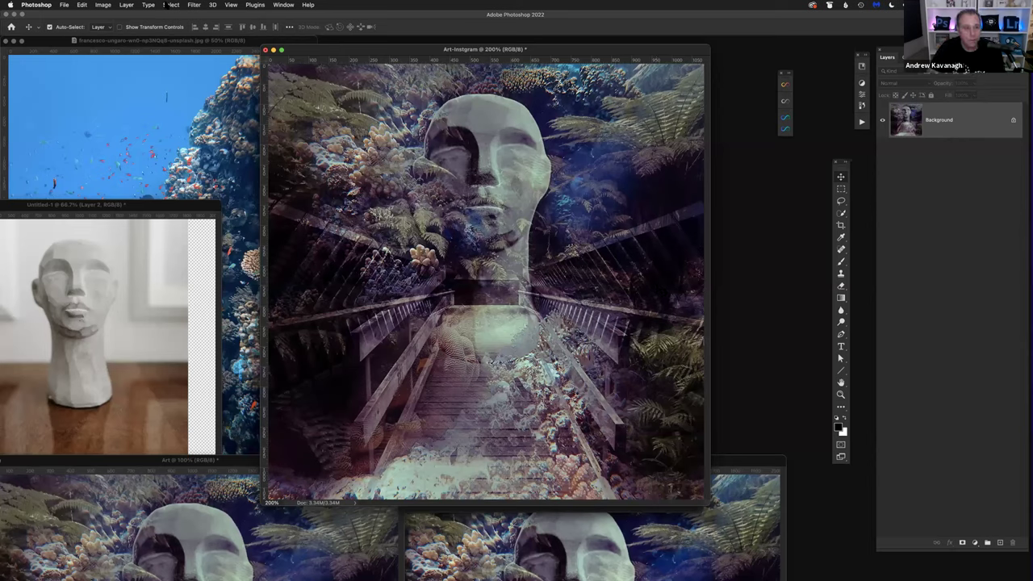
click(199, 4)
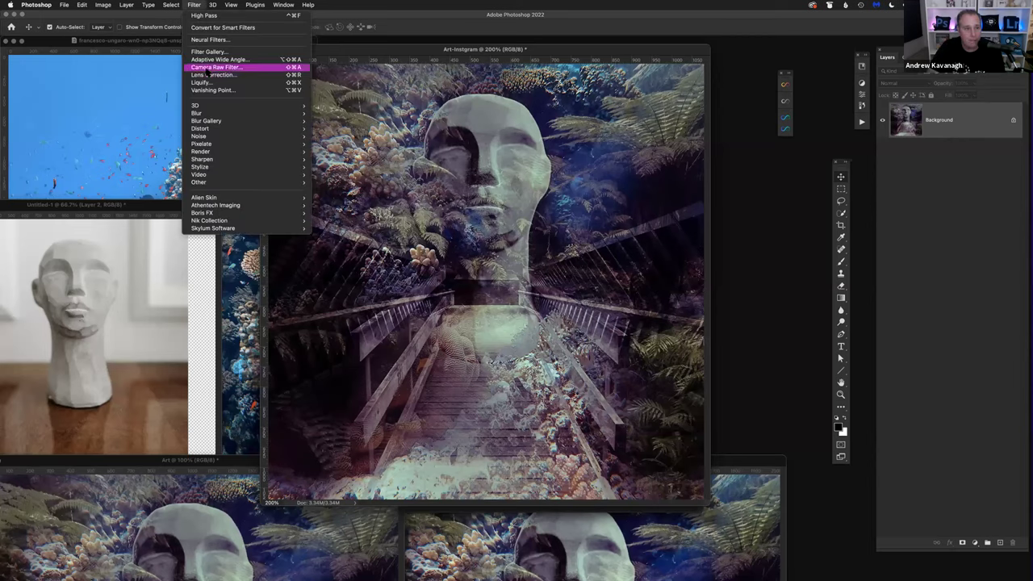
key(Escape)
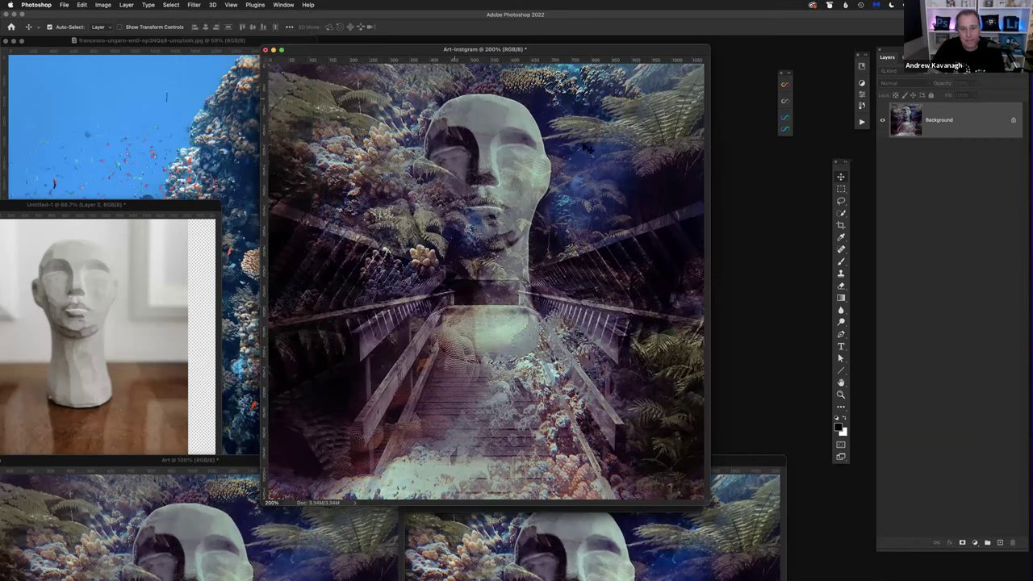
drag(548, 51, 563, 56)
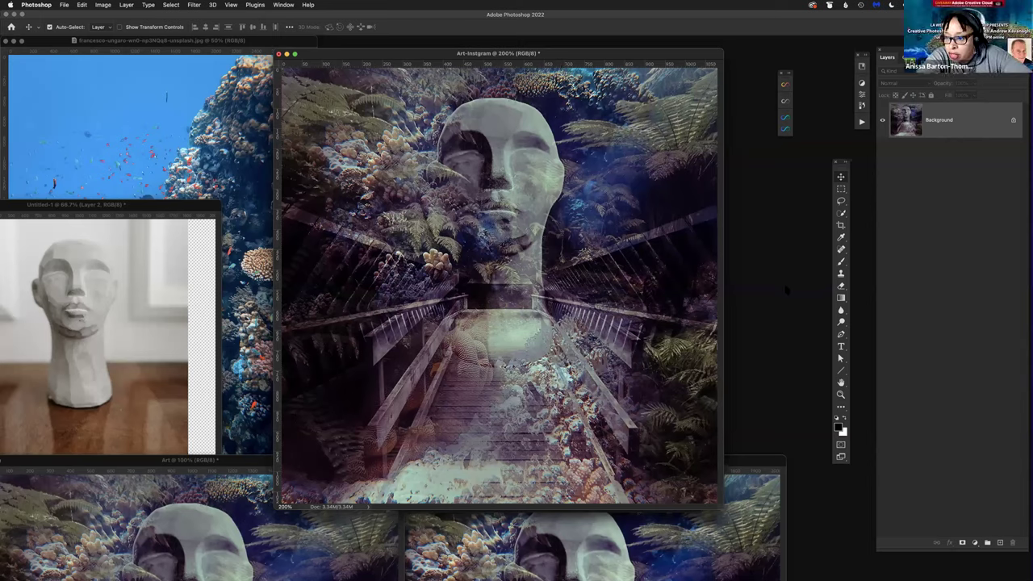
click(843, 215)
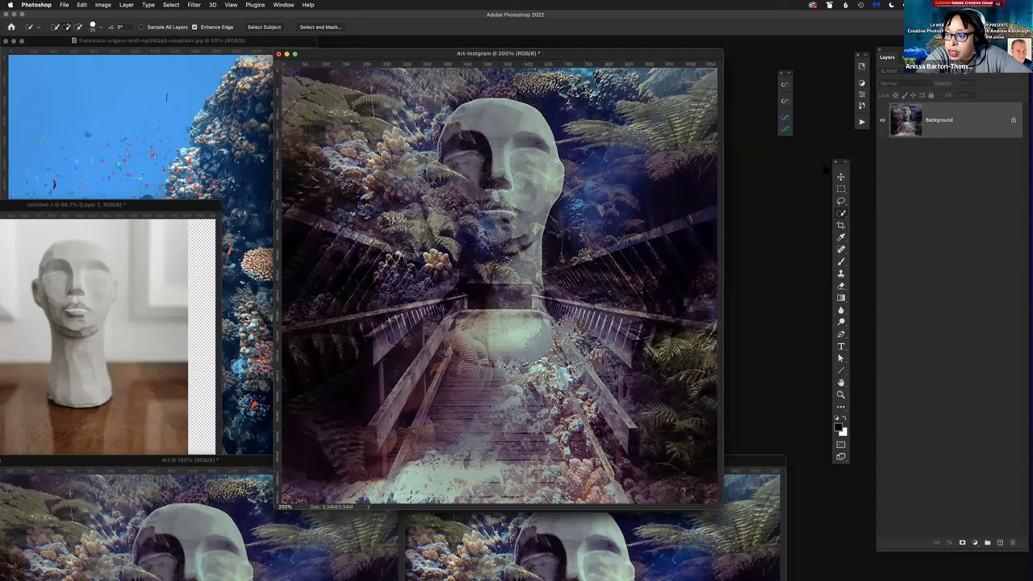
click(841, 177)
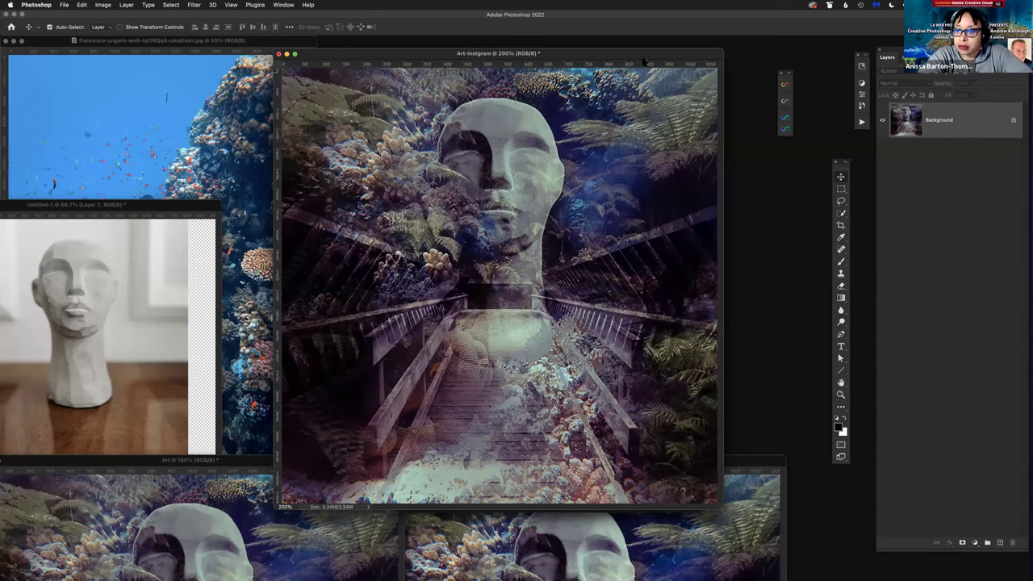
mouse_move(598, 61)
mouse_down()
mouse_move(556, 68)
mouse_move(581, 69)
mouse_up()
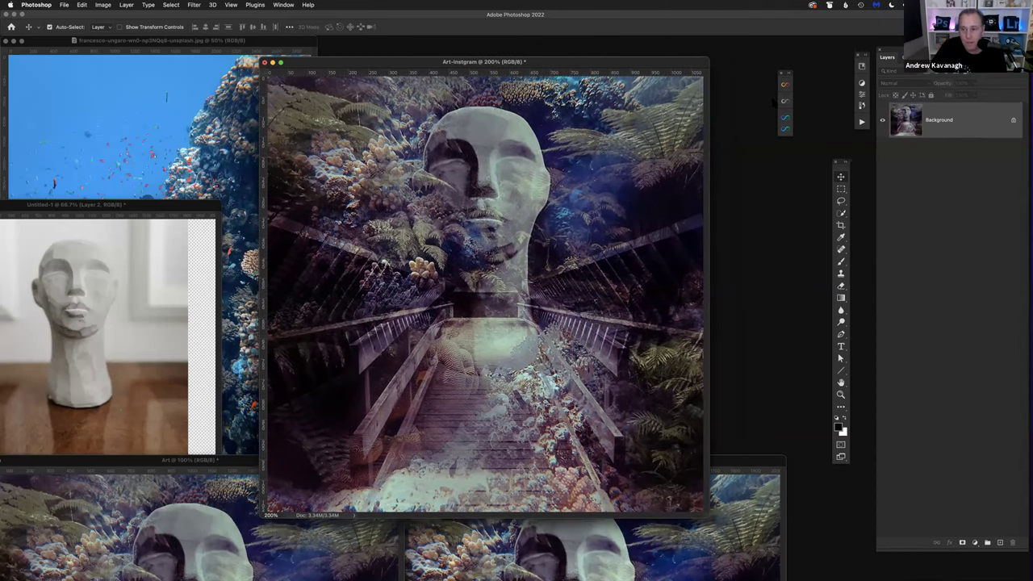
Step: Run '* HIGH PASS SHARPEN' and apply High Pass at 3.6 px radius as an Overlay layer
click(862, 122)
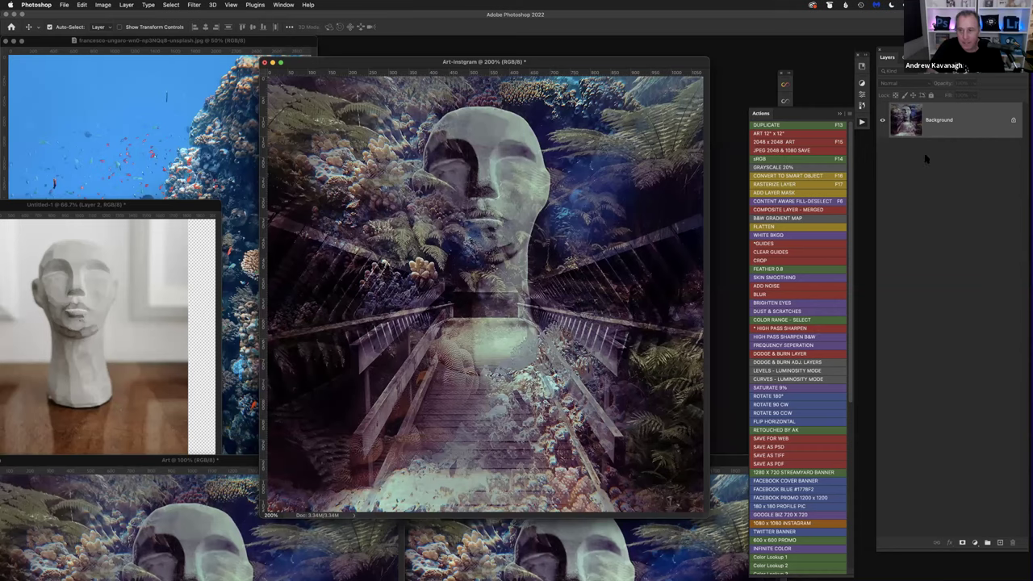
click(795, 331)
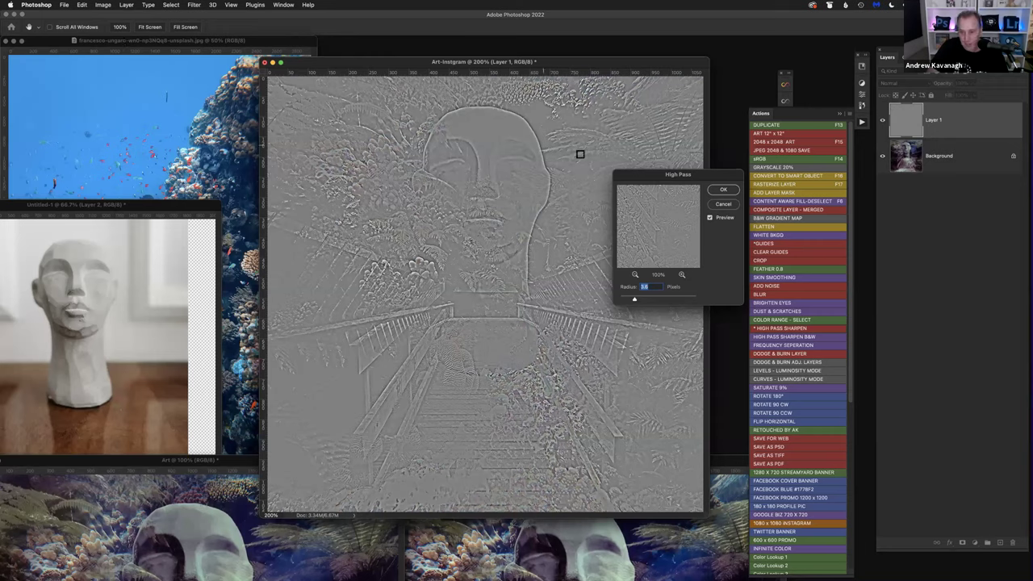
mouse_move(692, 175)
mouse_down()
mouse_move(662, 173)
mouse_move(681, 173)
mouse_up()
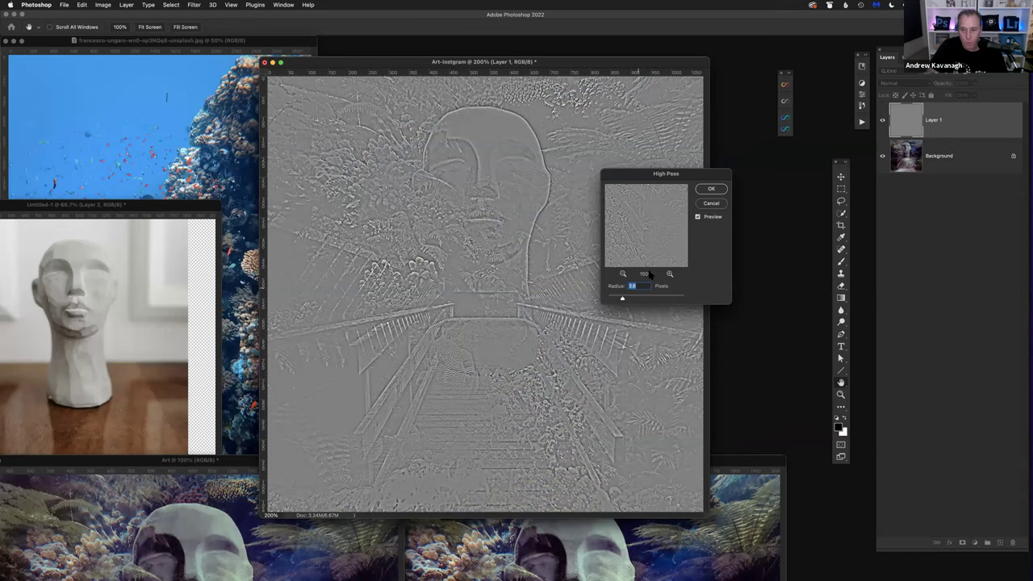
click(717, 191)
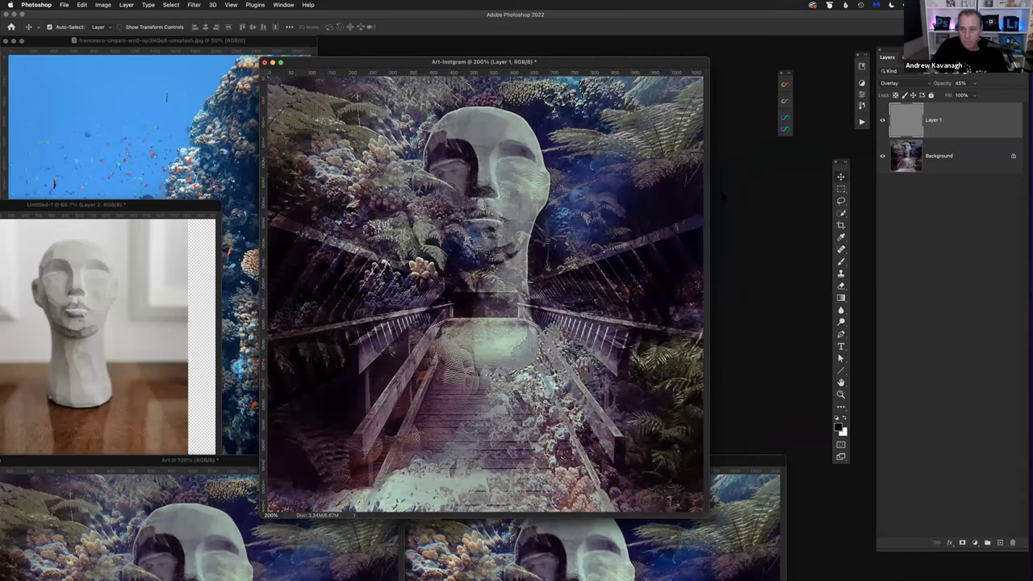
Step: Preview the sharpening layer's blend modes and keep Overlay
click(917, 84)
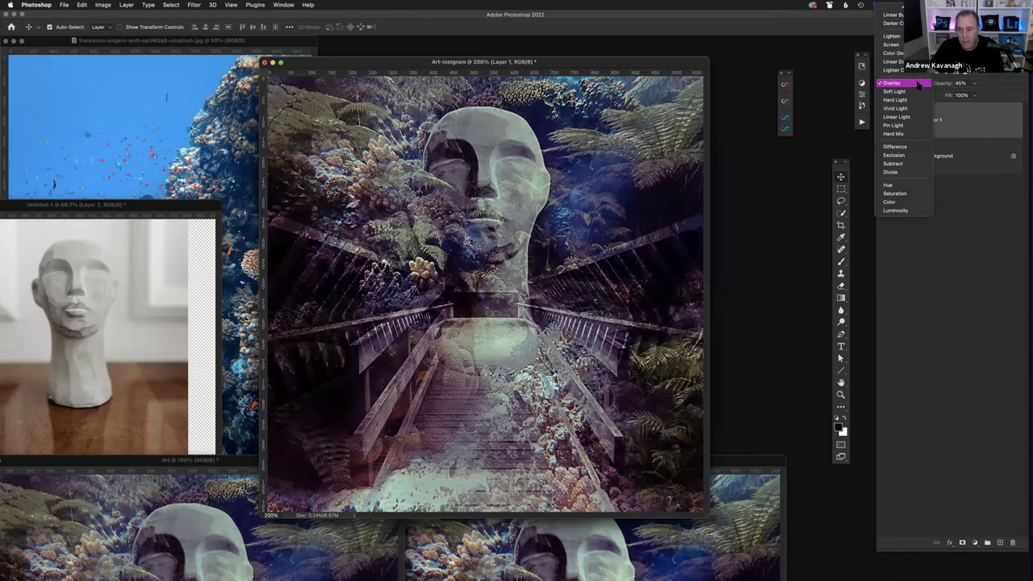
click(918, 84)
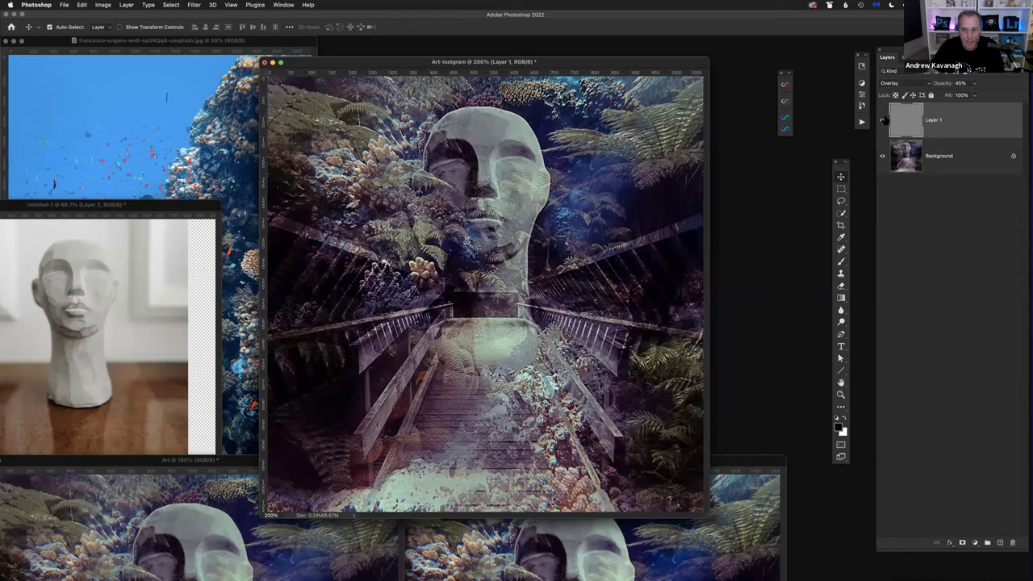
click(901, 84)
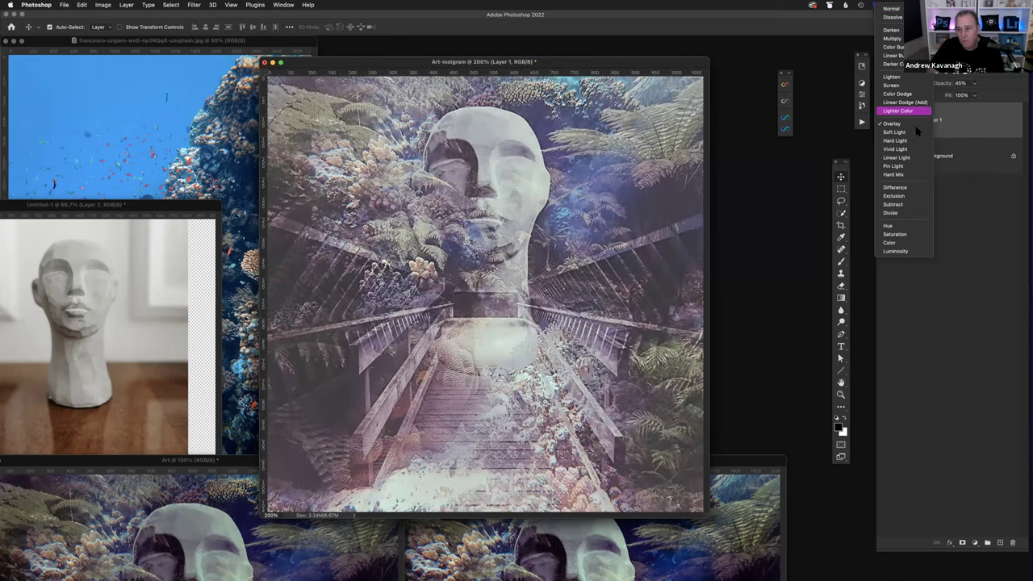
click(889, 123)
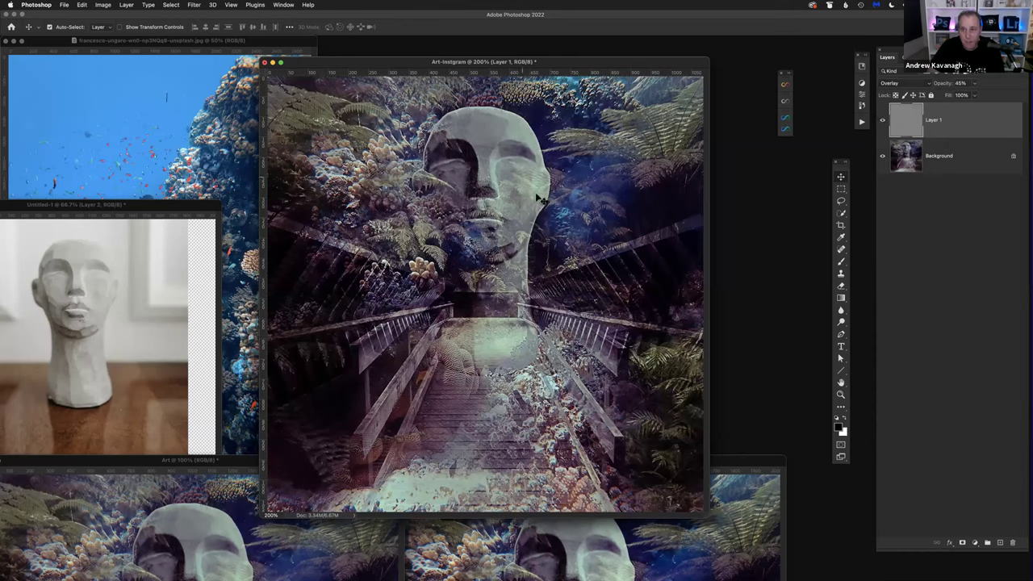
Step: Toggle Layer 1's visibility repeatedly to compare the sharpening effect
click(883, 121)
click(883, 121)
click(883, 121)
click(883, 121)
click(883, 121)
click(883, 121)
click(883, 121)
click(883, 121)
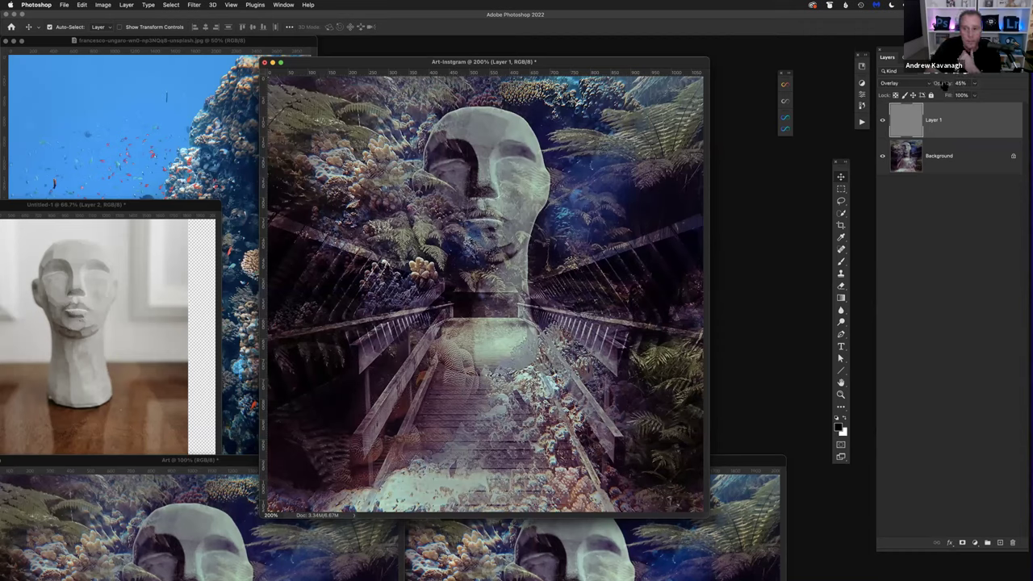
Step: Lower Layer 1 opacity to 21%, compare once more, then remove the layer
drag(943, 86, 935, 86)
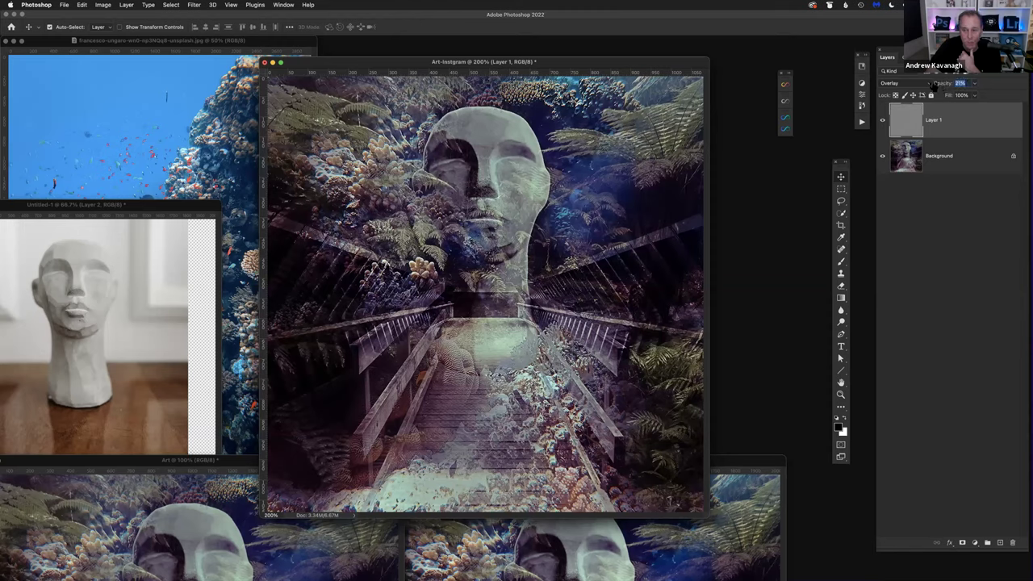
click(883, 121)
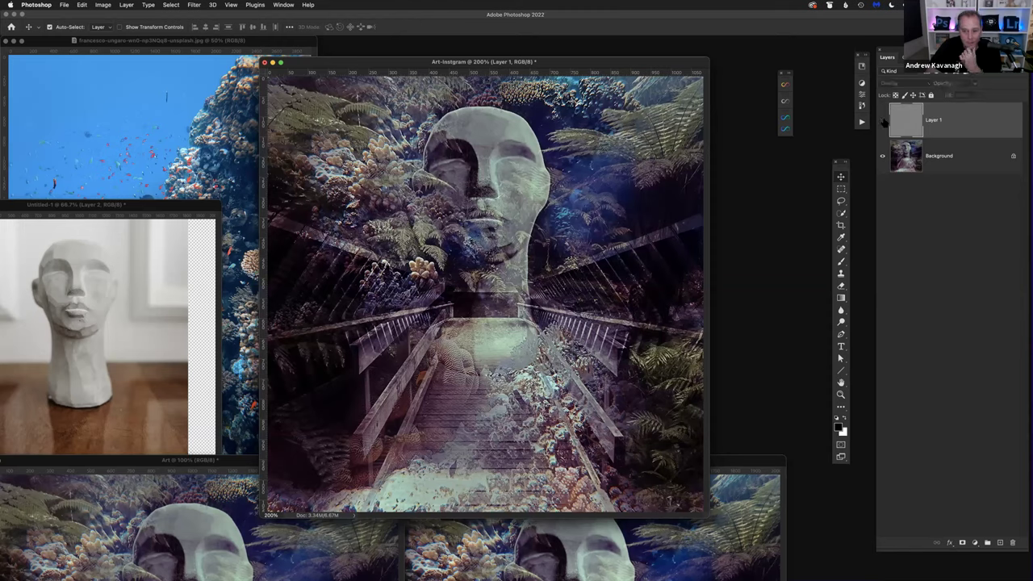
click(884, 121)
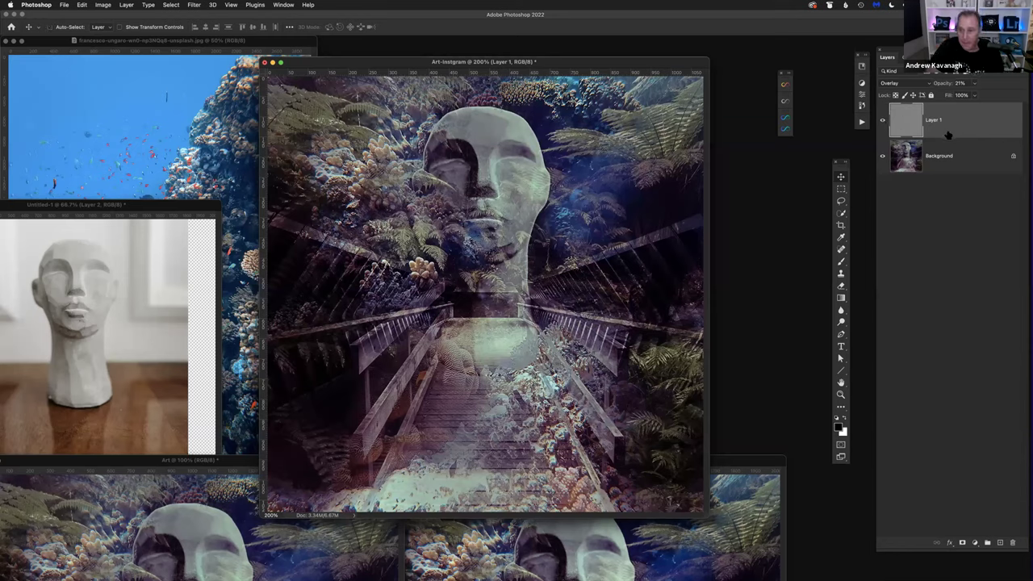
key(super+e)
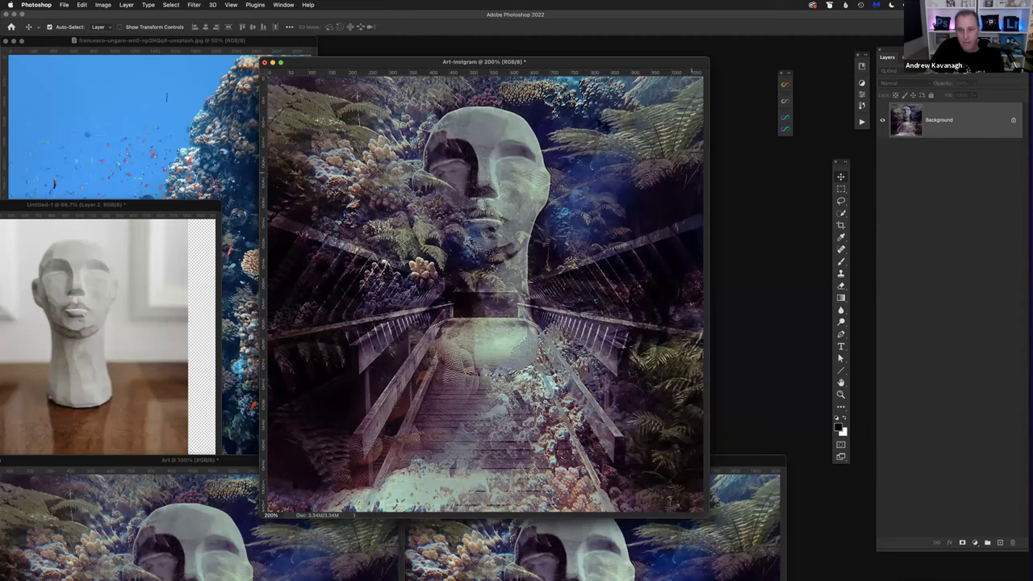
Step: Bring the Untitled-1 sculpture document to the front, centred, and clear its selection
drag(576, 63, 556, 77)
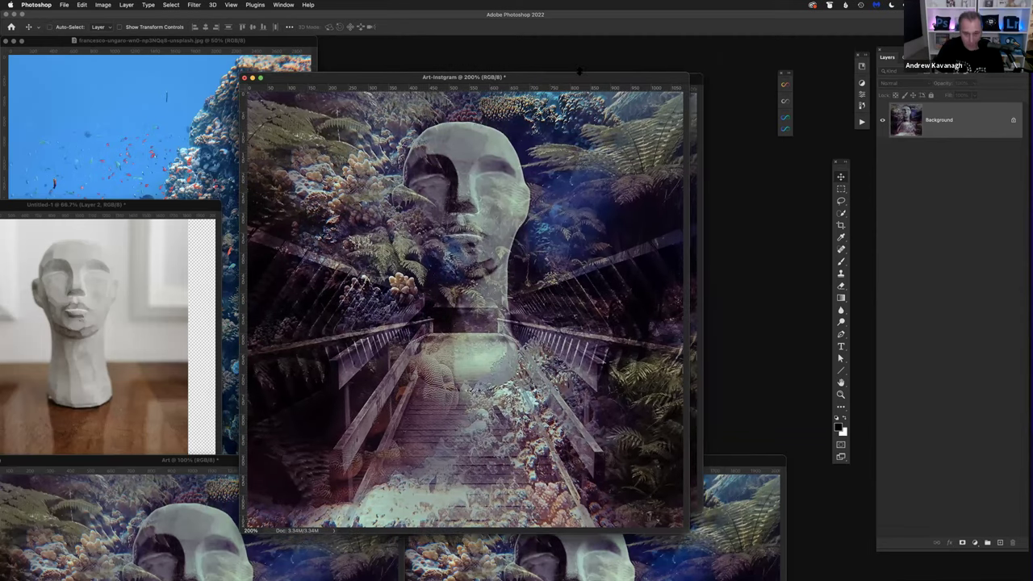
click(131, 204)
drag(481, 158, 539, 92)
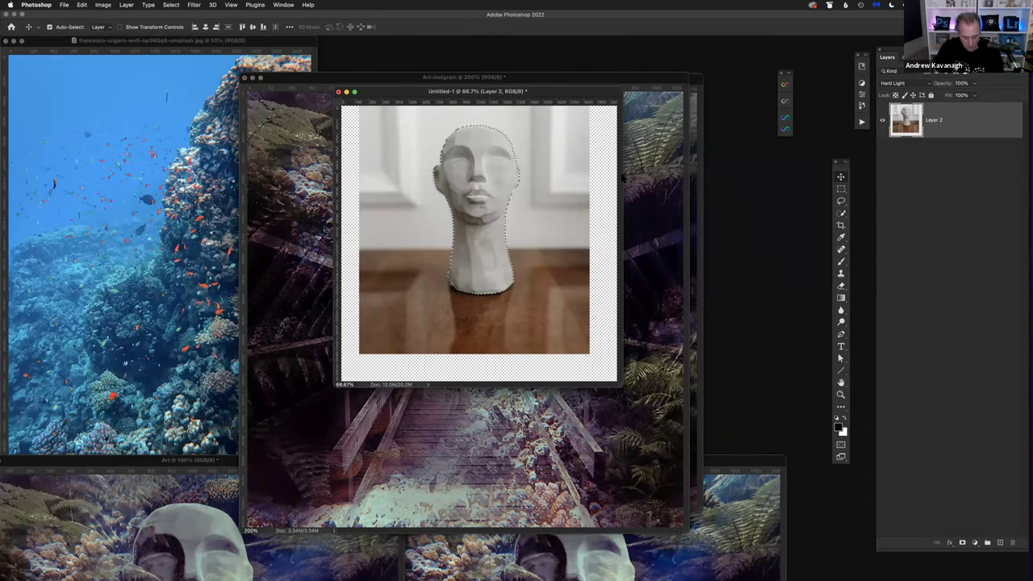
key(super+d)
Step: Zoom in, switch to full-screen mode around the head, and pick the Object Selection tool
key(super+plus)
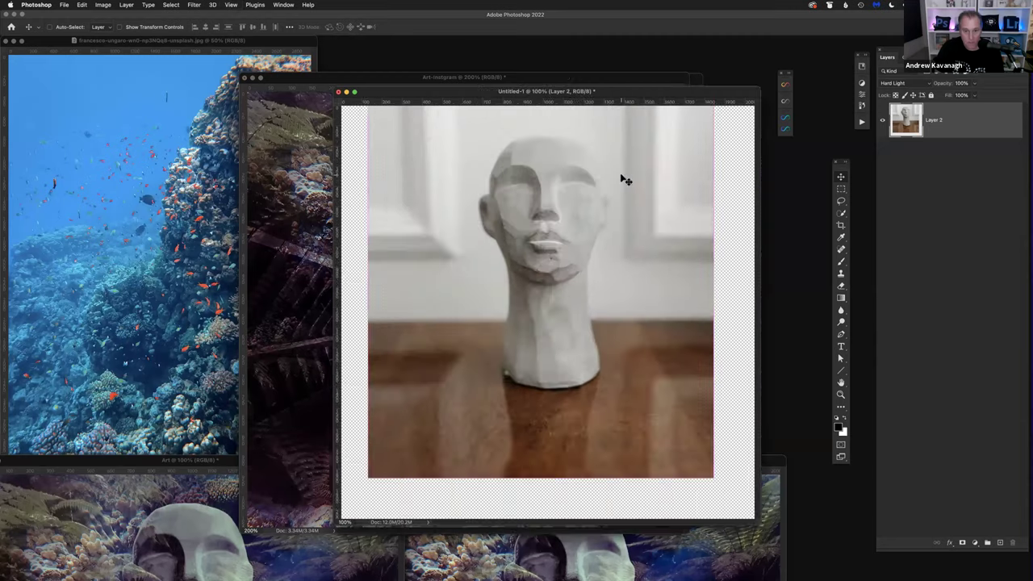
key(f)
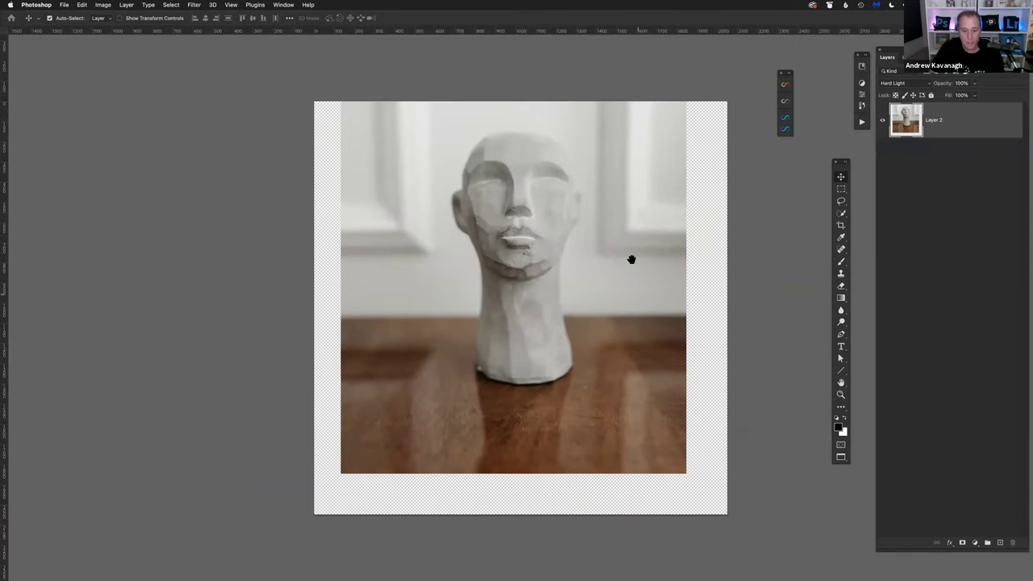
scroll(633, 256, down, 2)
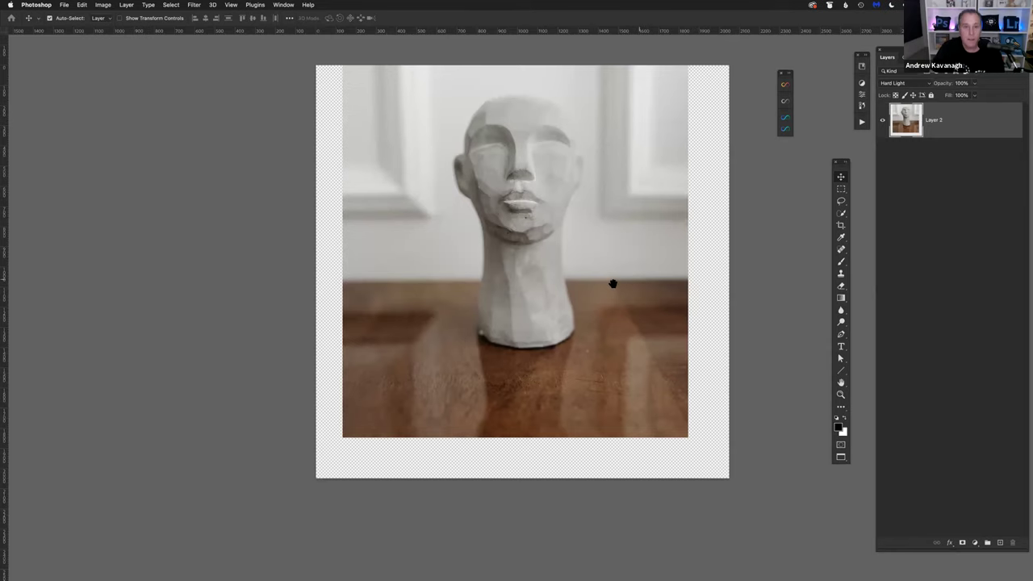
scroll(613, 283, right, 3)
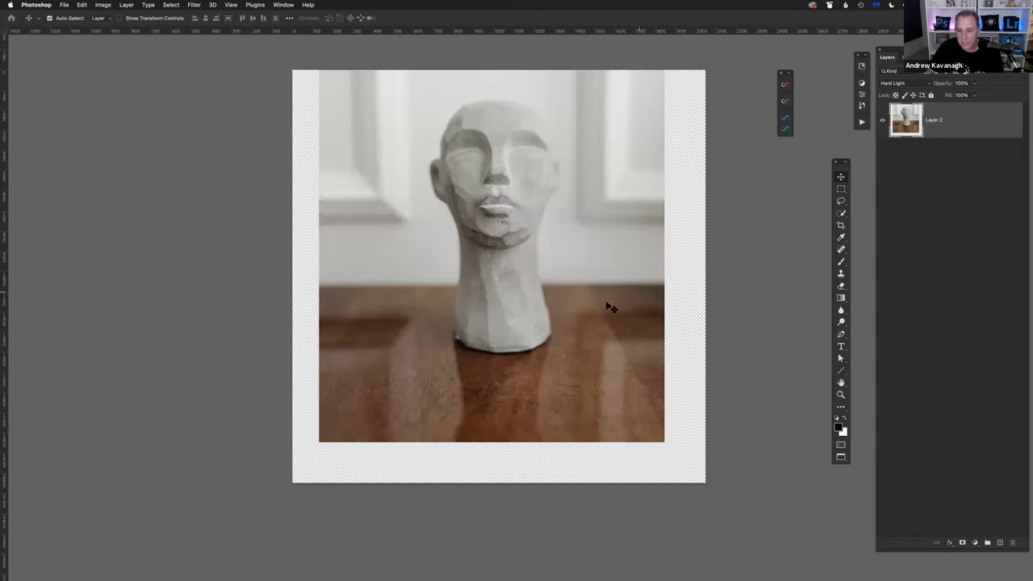
key(o)
click(841, 214)
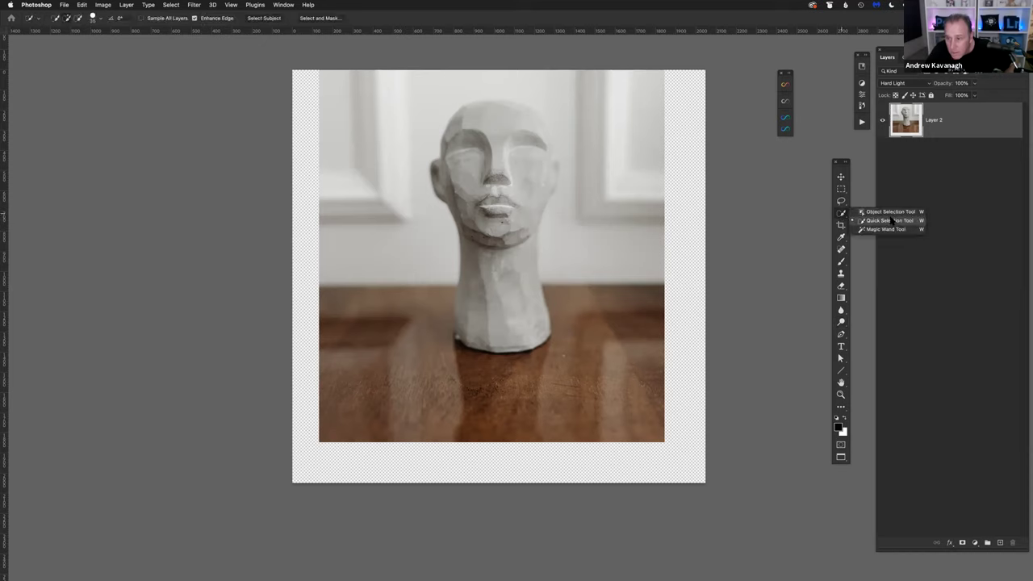
click(892, 214)
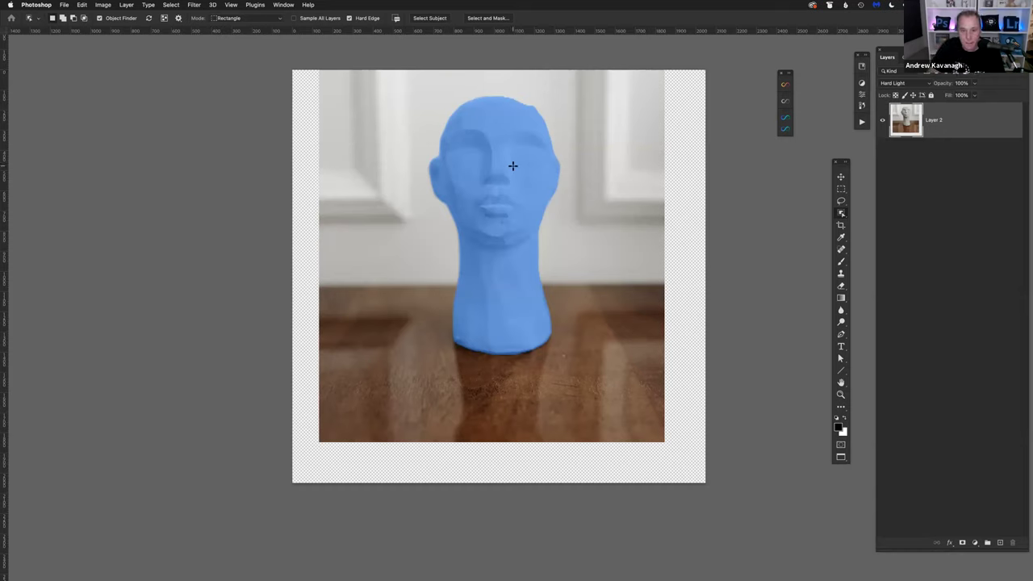
click(525, 269)
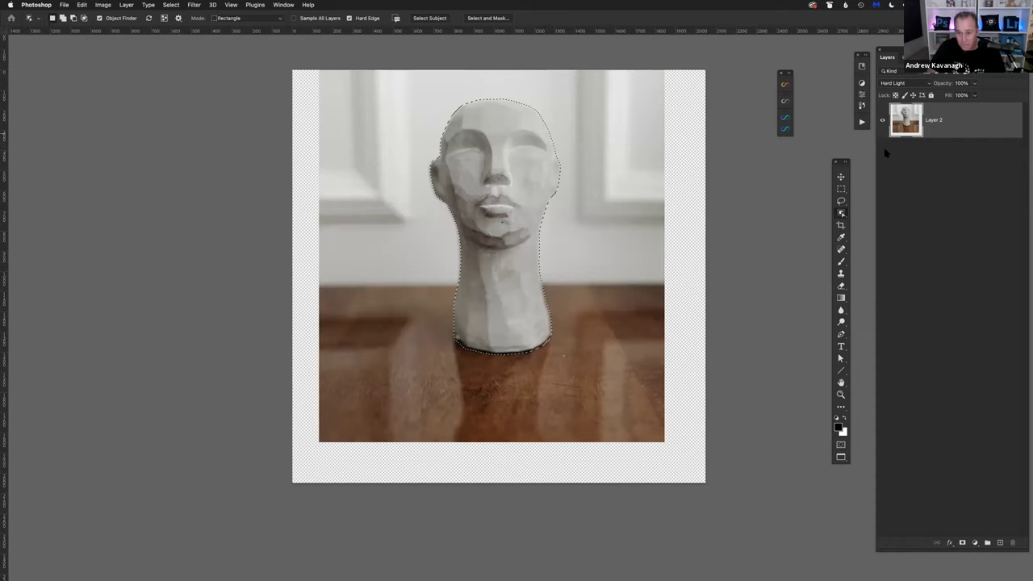
right_click(518, 218)
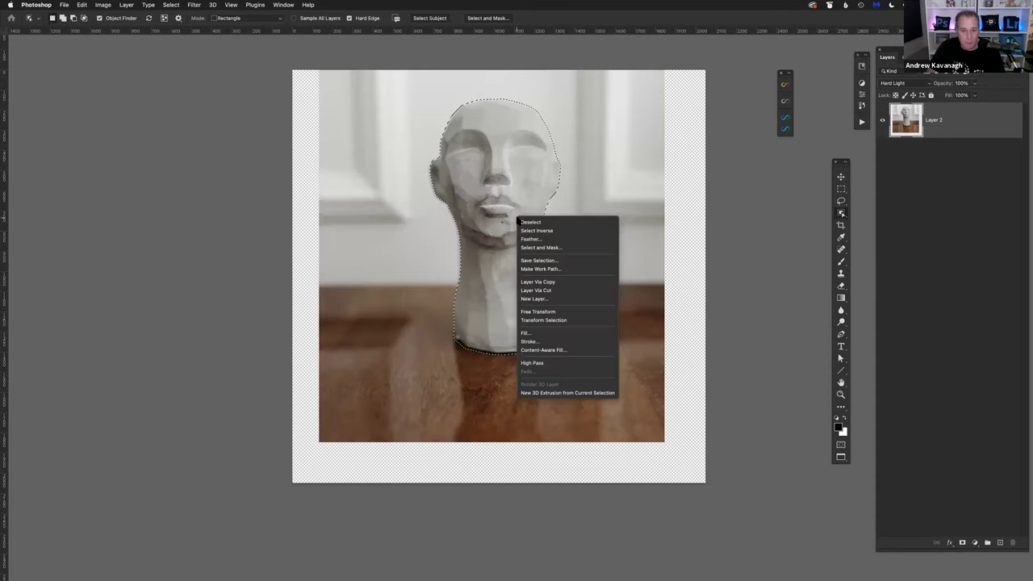
click(532, 239)
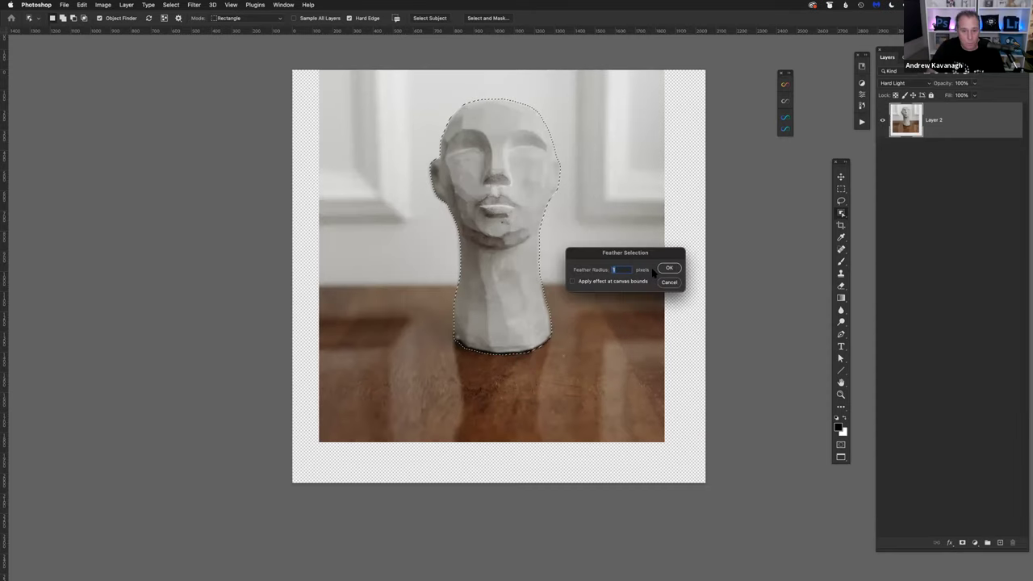
click(668, 268)
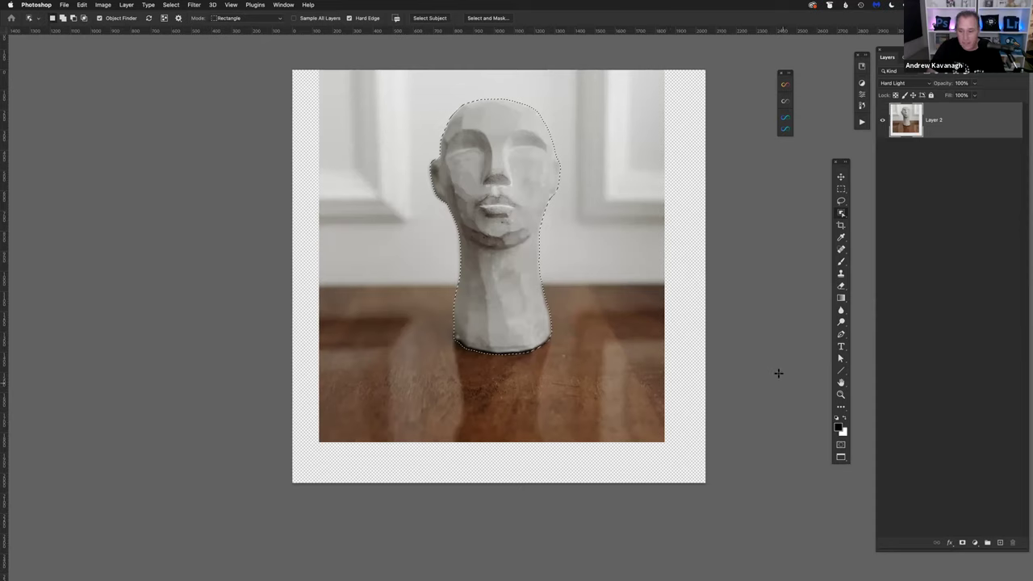
click(962, 542)
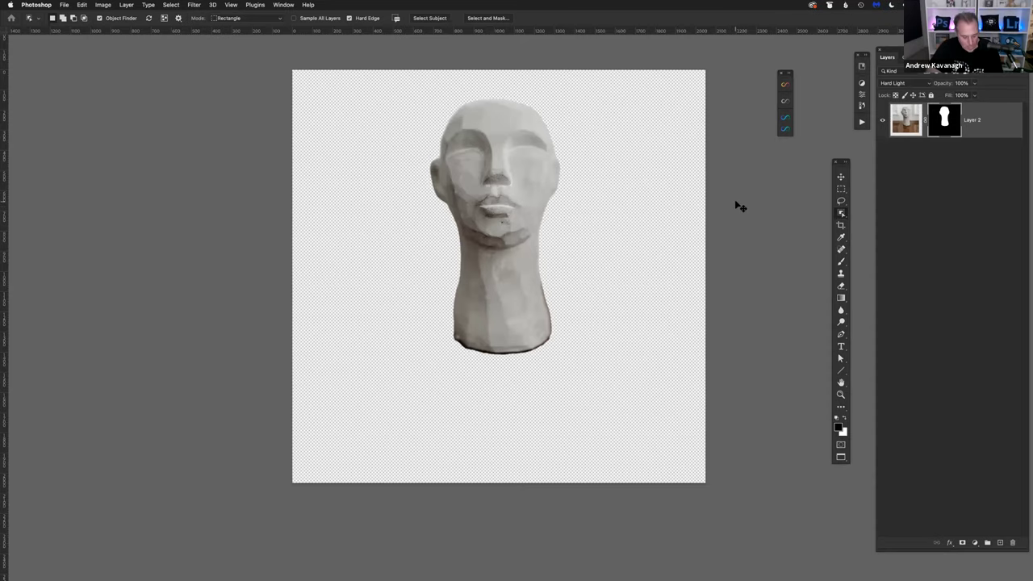
key(super+z)
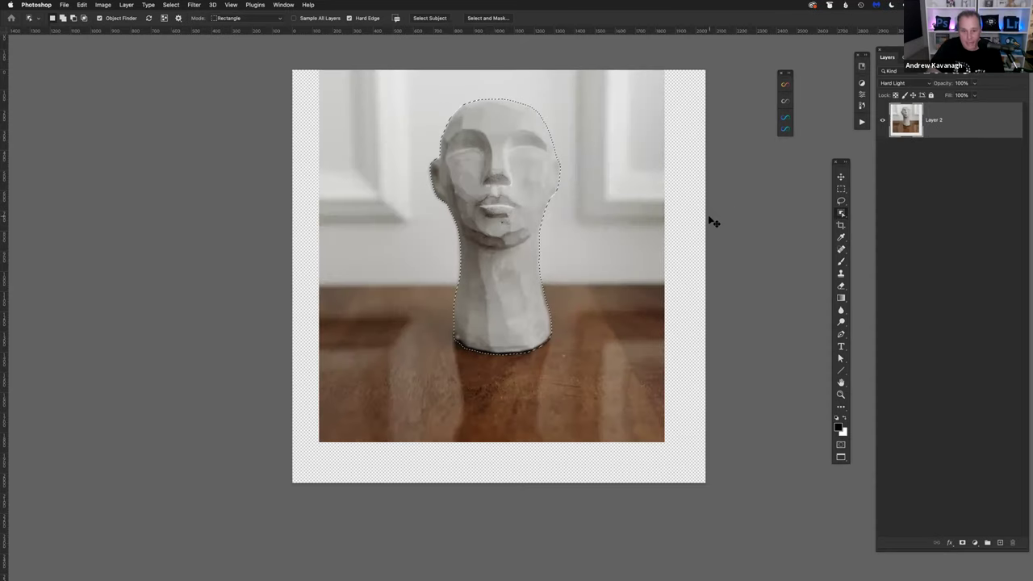
key(super+d)
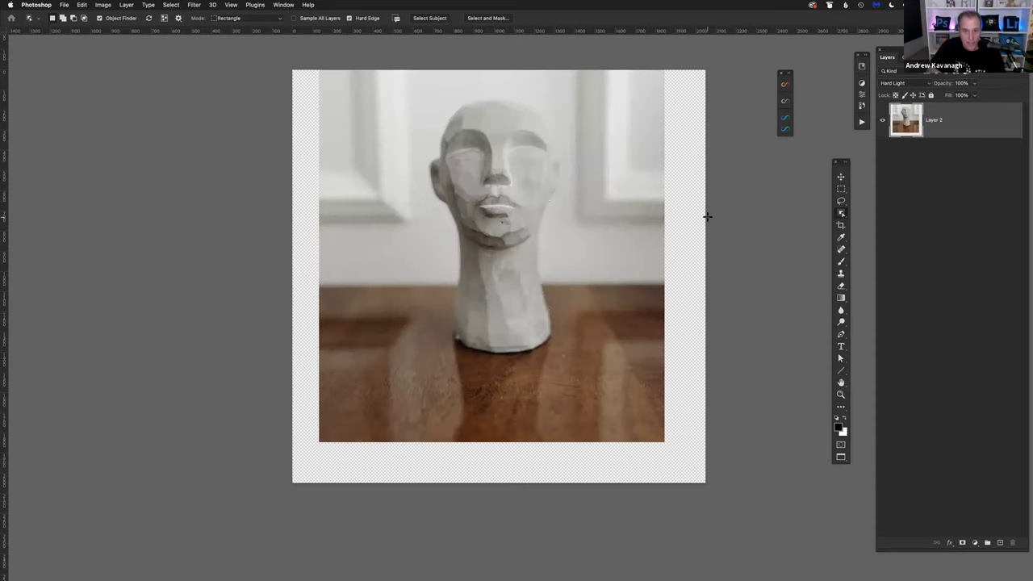
right_click(841, 212)
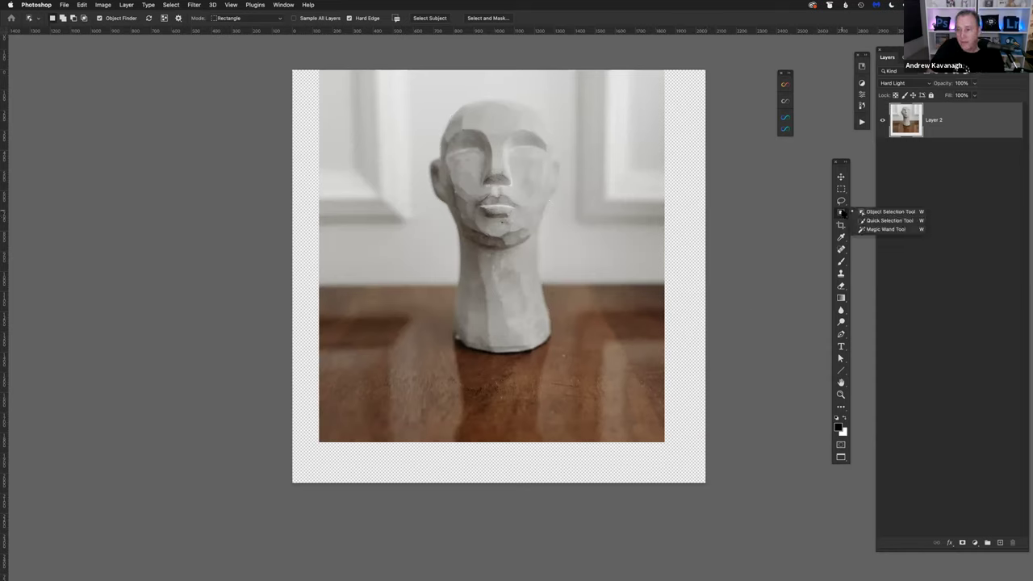
click(886, 220)
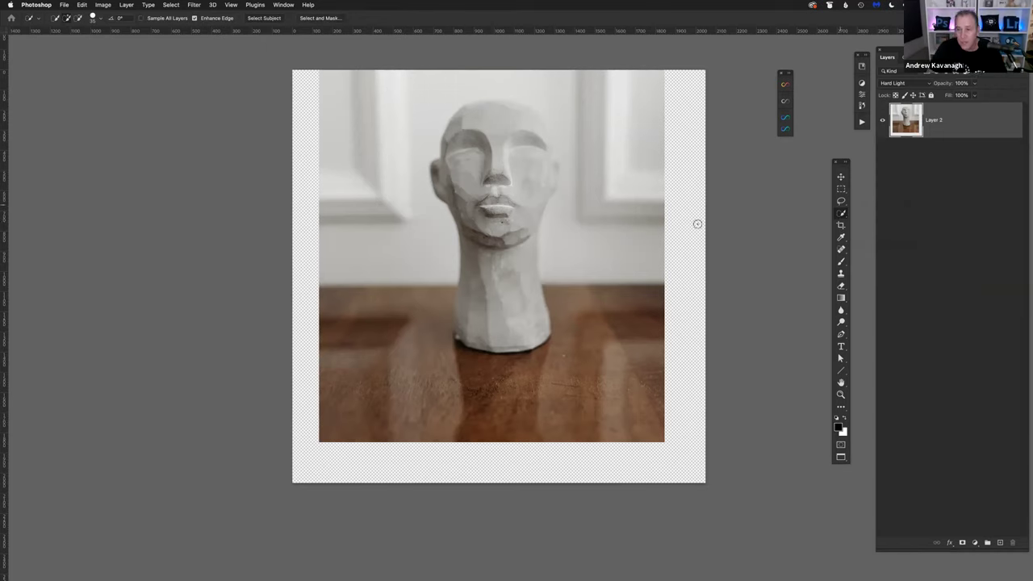
mouse_move(482, 101)
mouse_down()
mouse_move(509, 144)
mouse_move(508, 213)
mouse_up()
mouse_move(527, 153)
mouse_down()
mouse_move(523, 134)
mouse_move(545, 170)
mouse_move(507, 257)
mouse_up()
drag(504, 340, 502, 302)
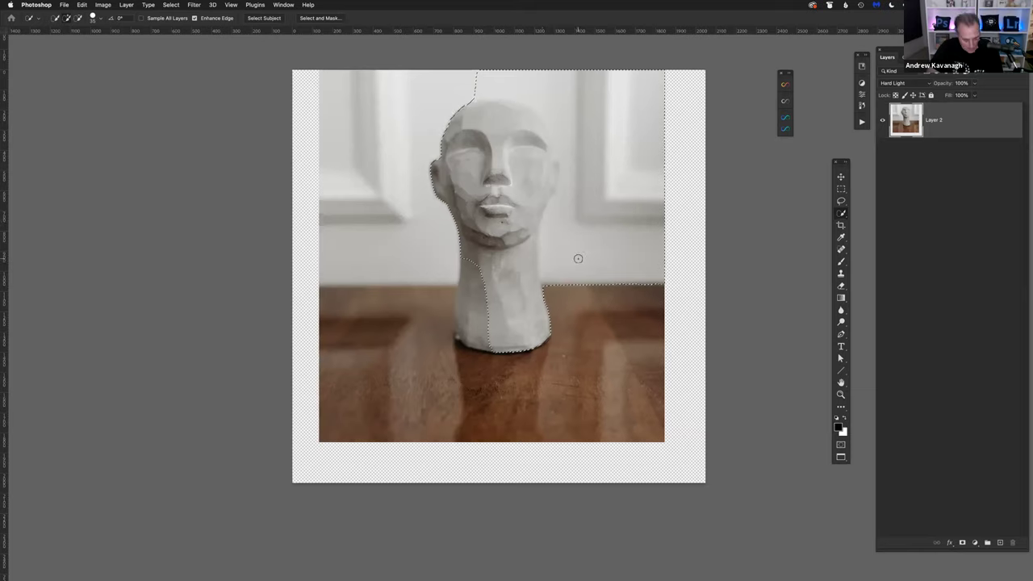
mouse_move(591, 287)
mouse_down()
mouse_move(579, 210)
mouse_move(588, 151)
mouse_move(566, 285)
mouse_up()
key(ctrl+d)
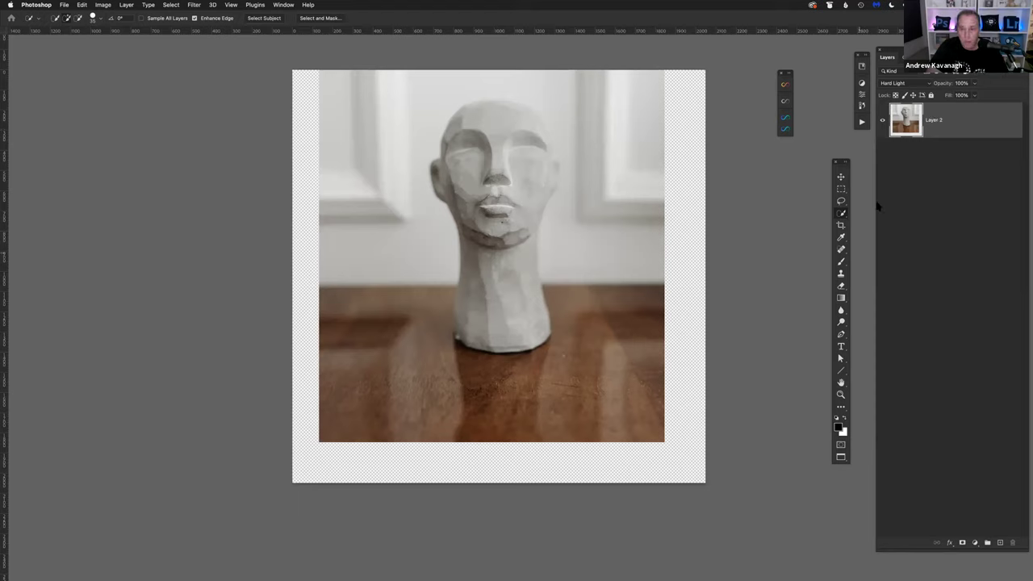
right_click(843, 211)
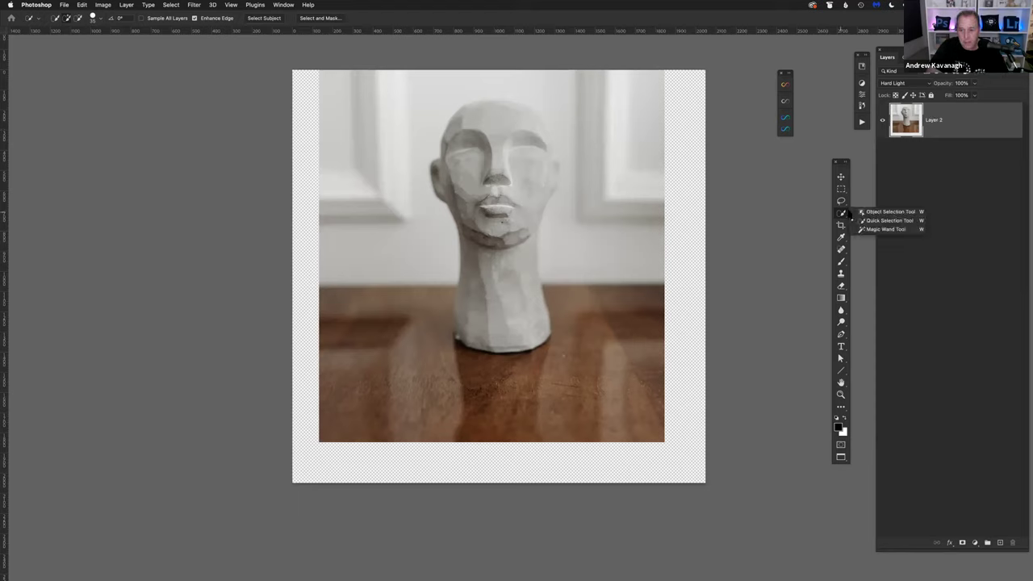
click(869, 211)
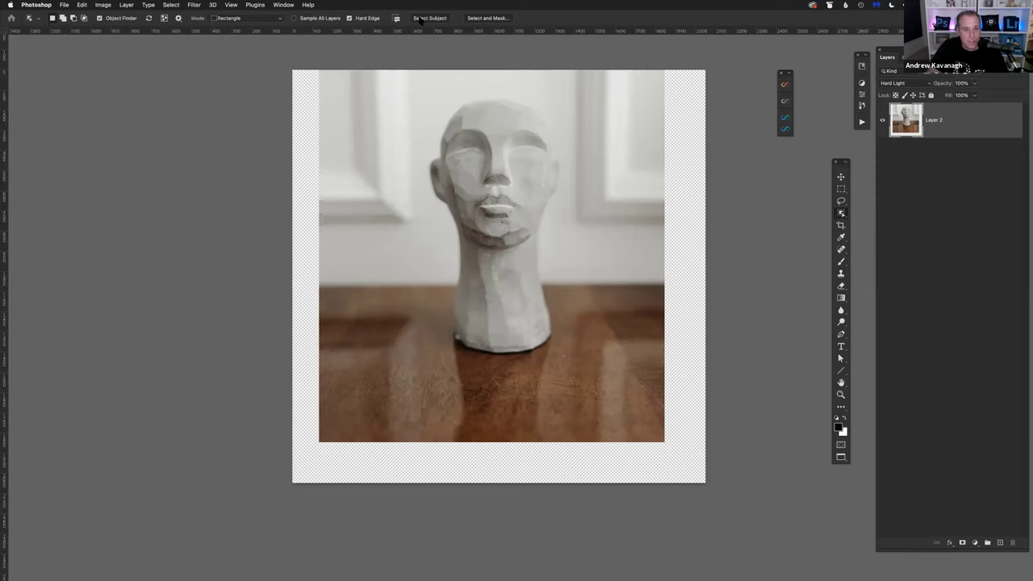
right_click(844, 213)
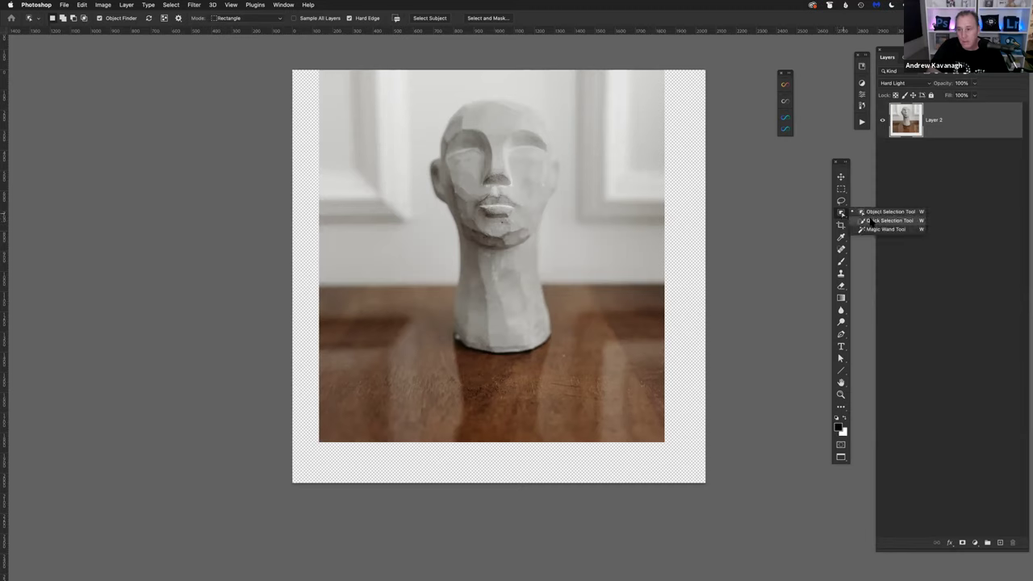
click(888, 221)
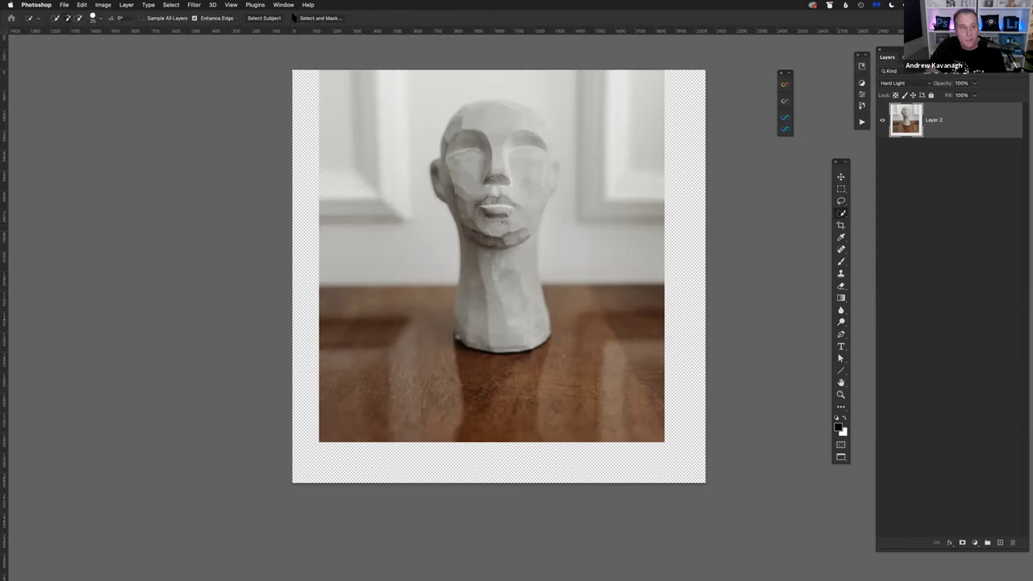
click(263, 20)
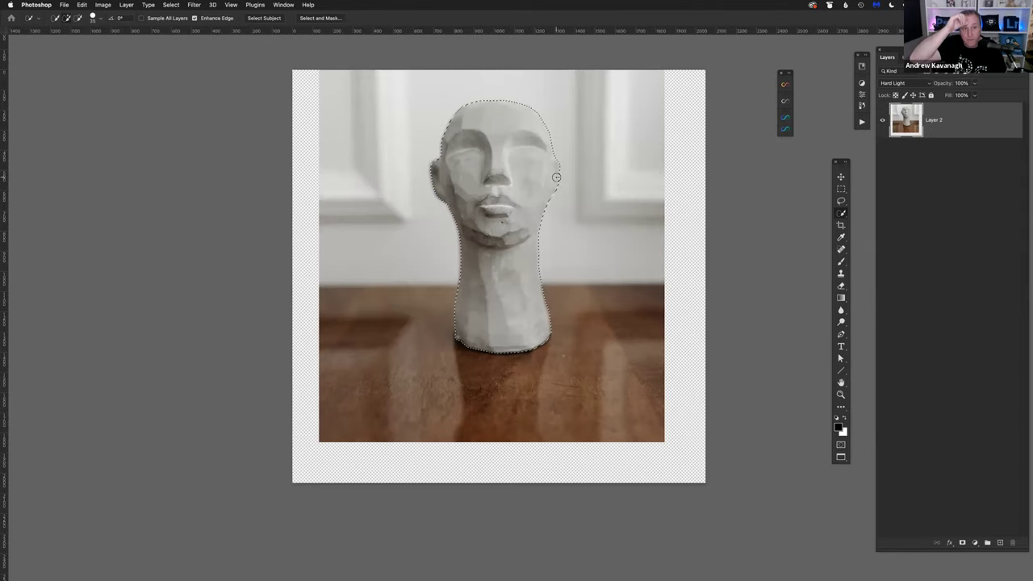
key(super+d)
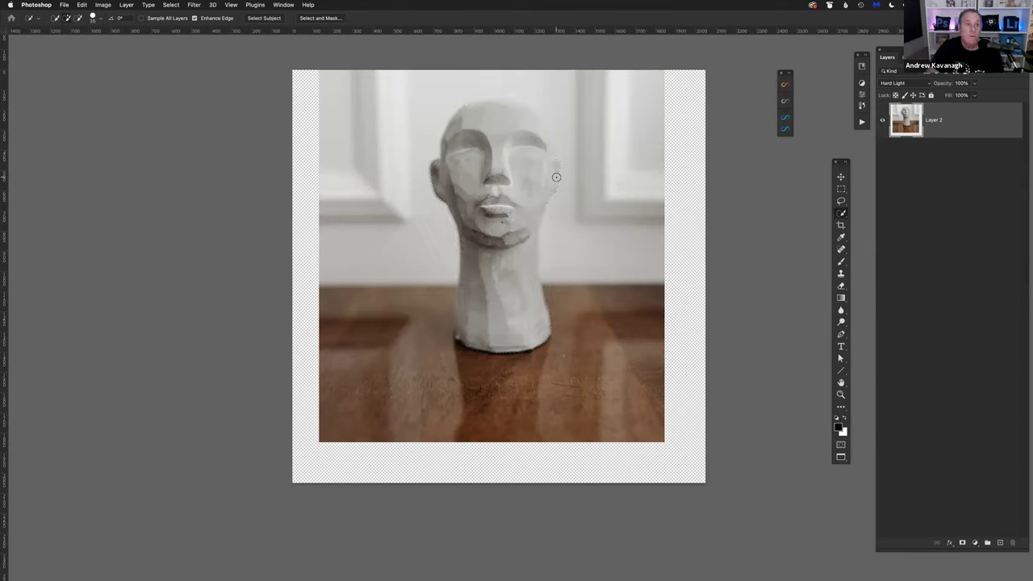
click(861, 94)
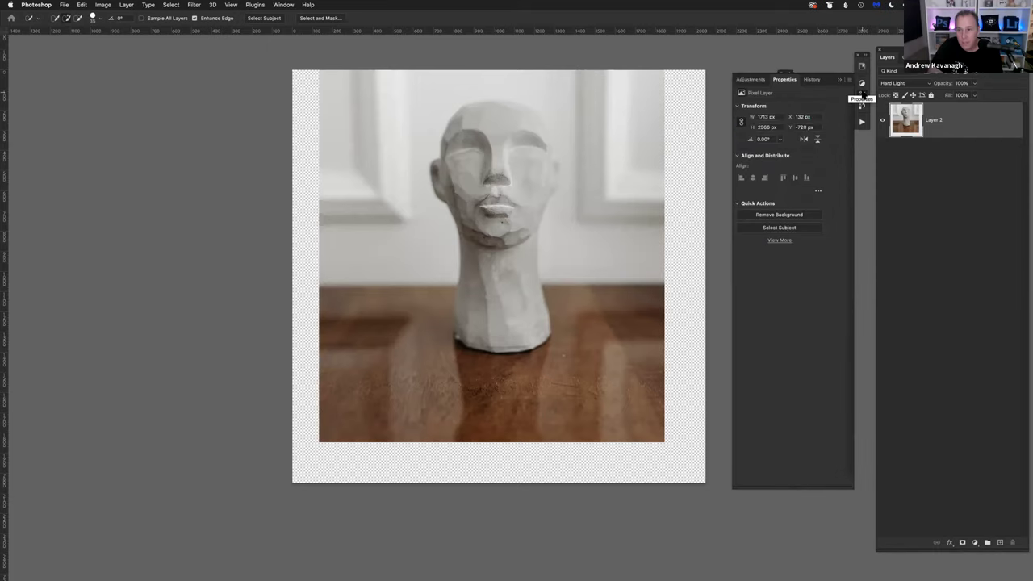
click(862, 94)
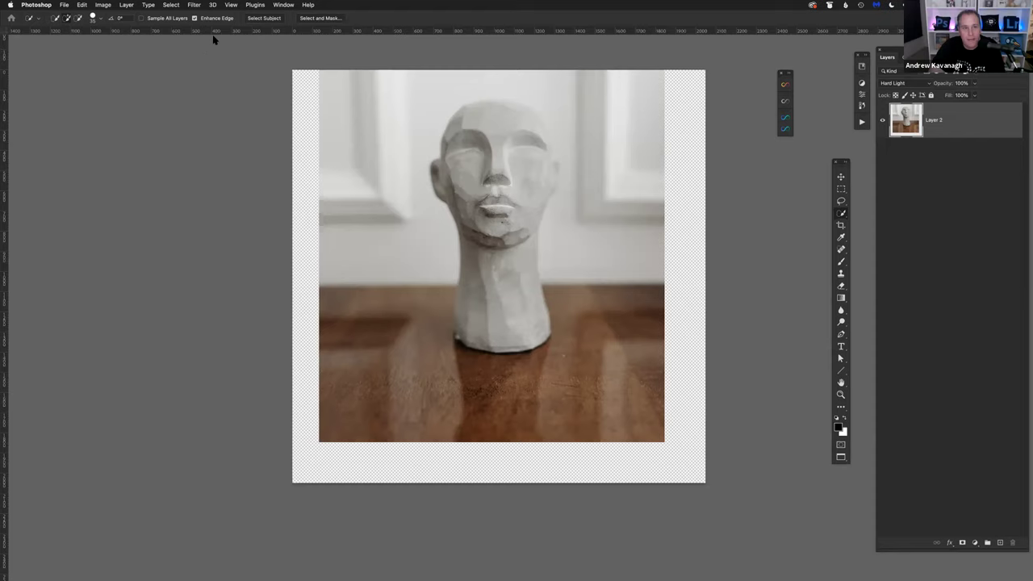
click(283, 5)
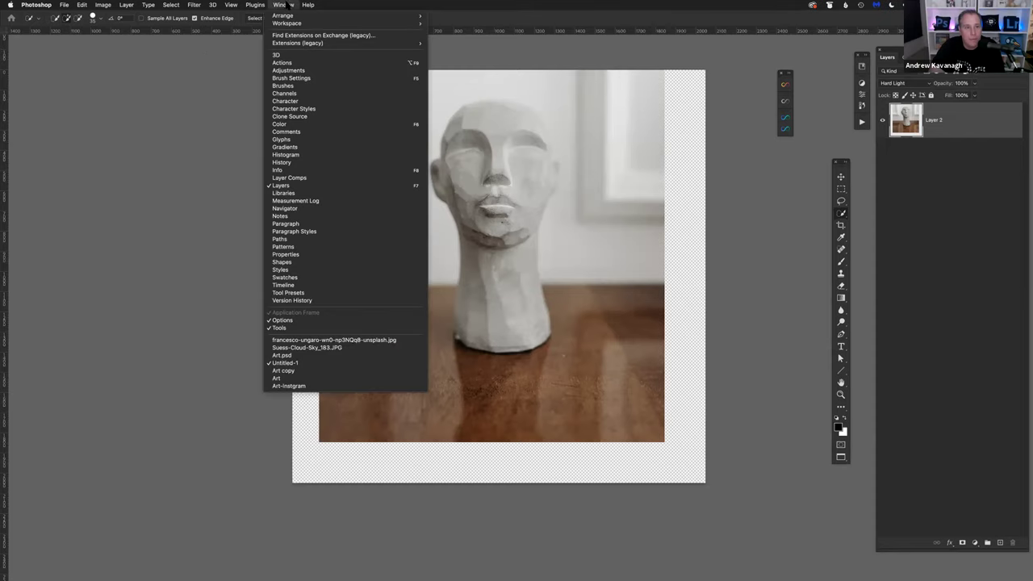
click(295, 187)
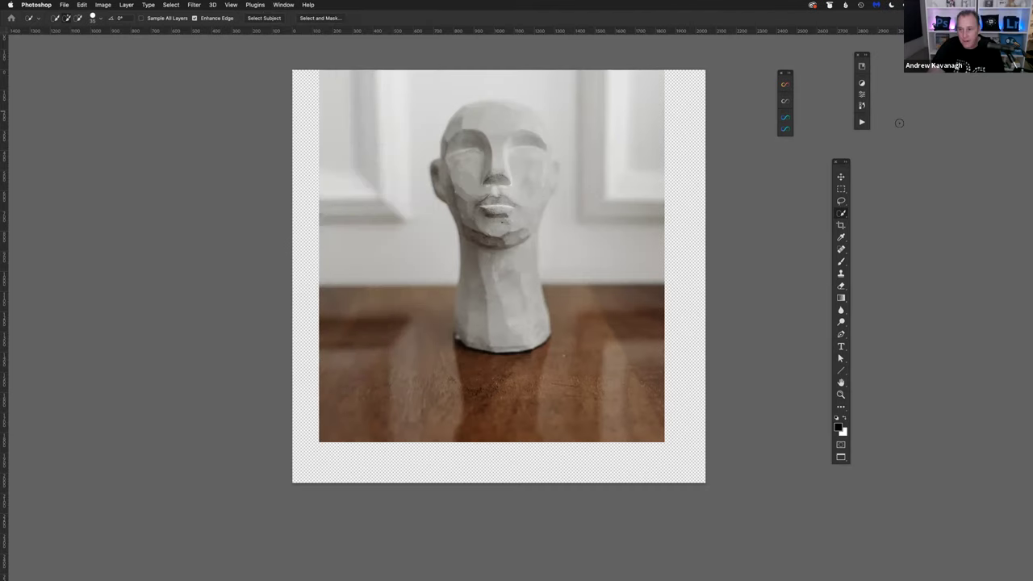
click(284, 6)
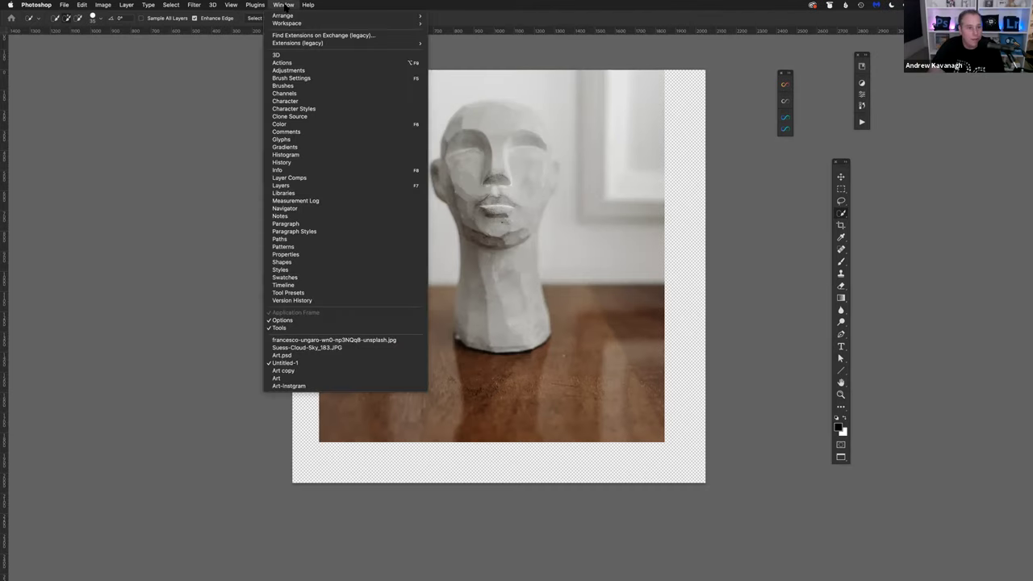
click(289, 186)
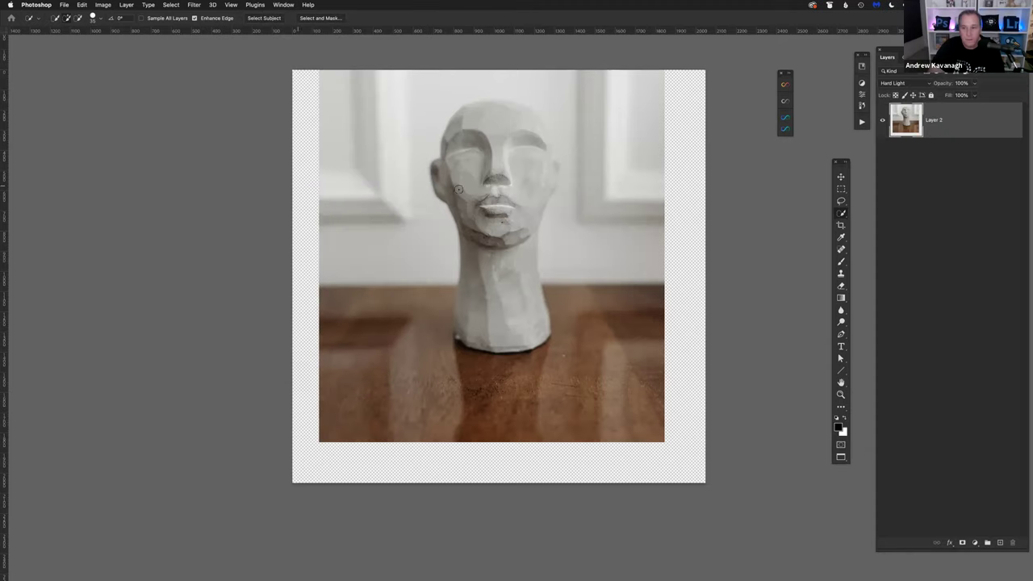
click(288, 6)
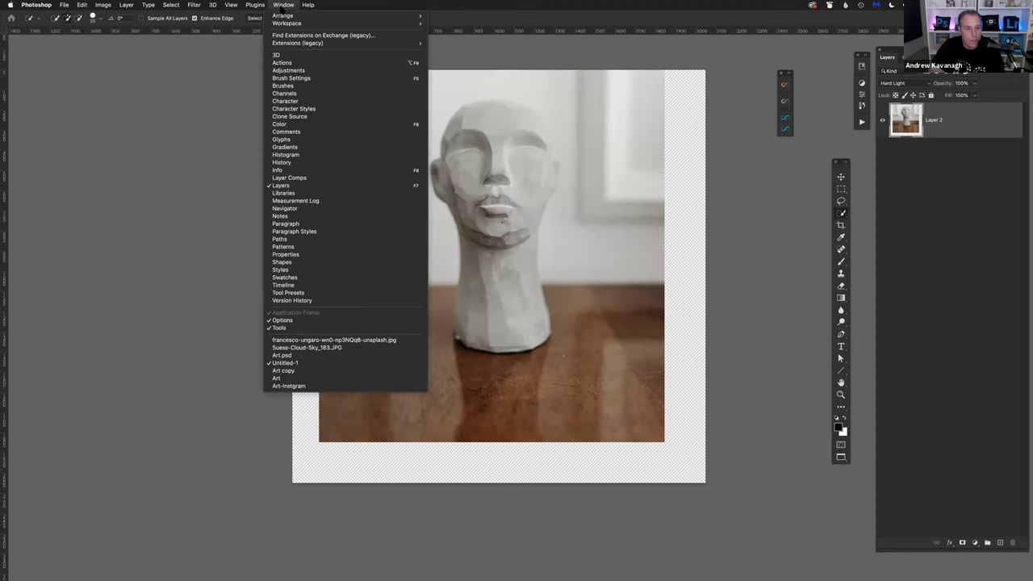
click(299, 255)
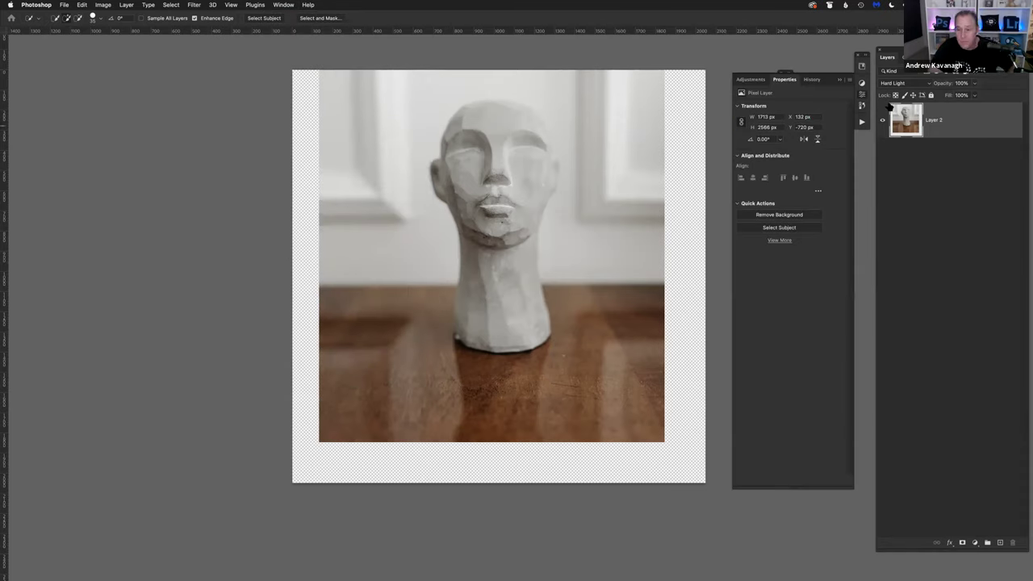
click(736, 203)
click(737, 203)
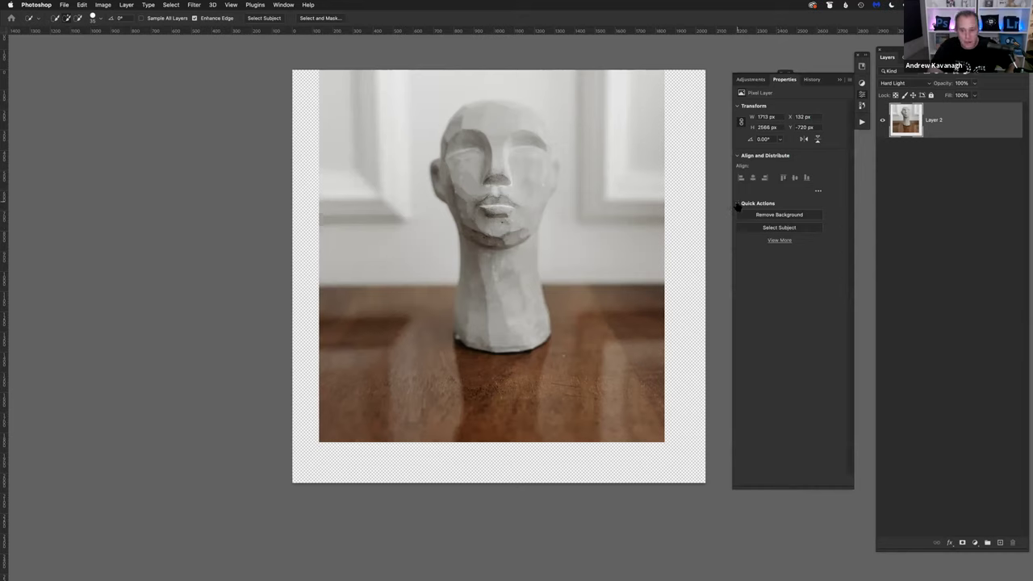
click(783, 228)
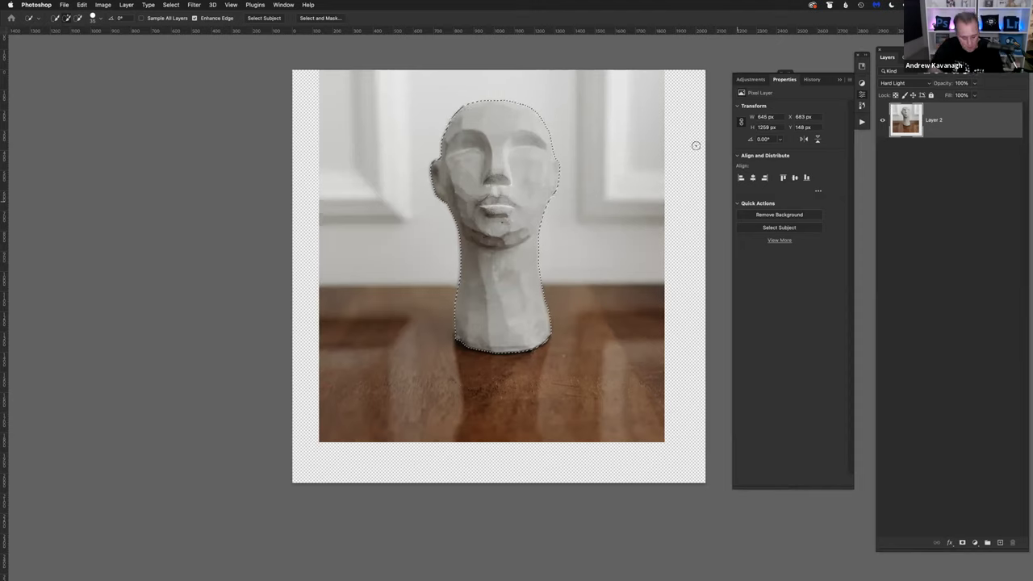
key(super+d)
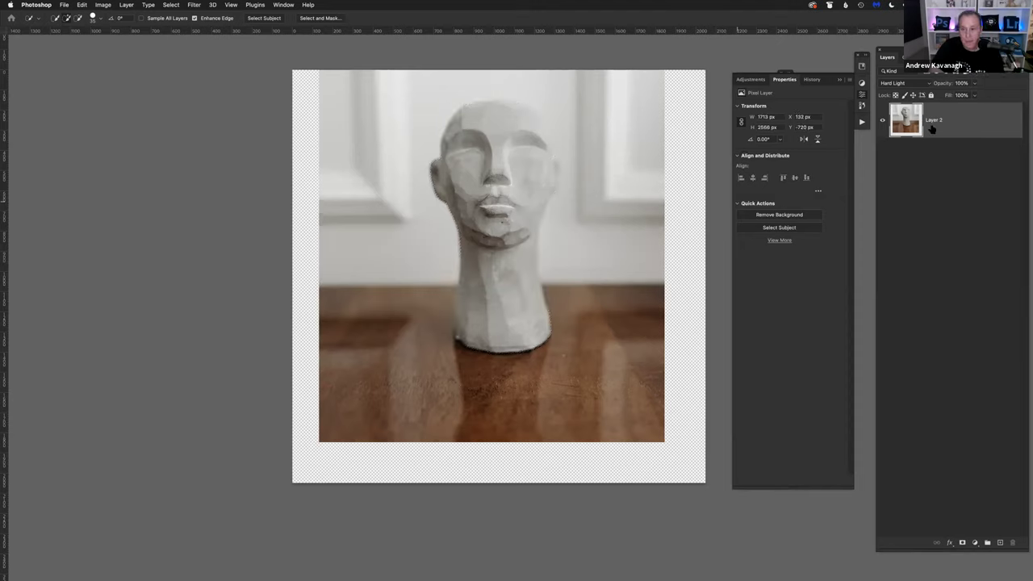
Step: Apply Remove Background to the head, close the Properties panel and pick the Move tool
click(797, 214)
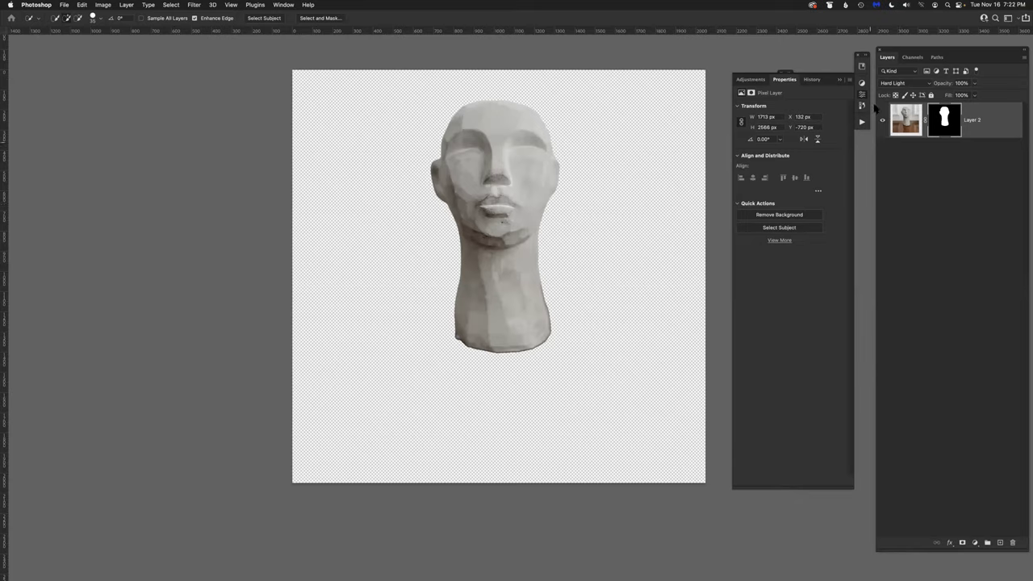
click(787, 80)
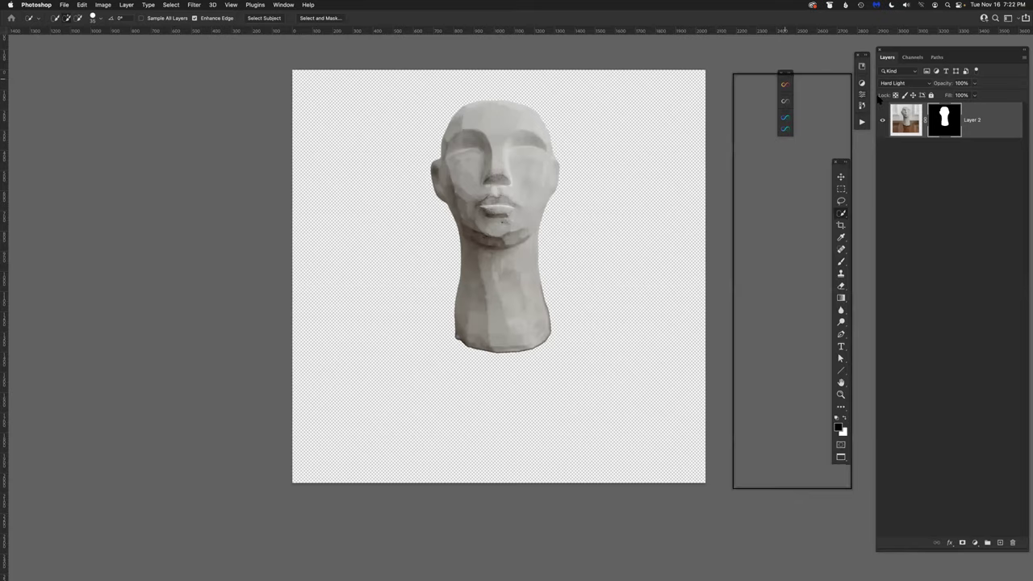
click(841, 176)
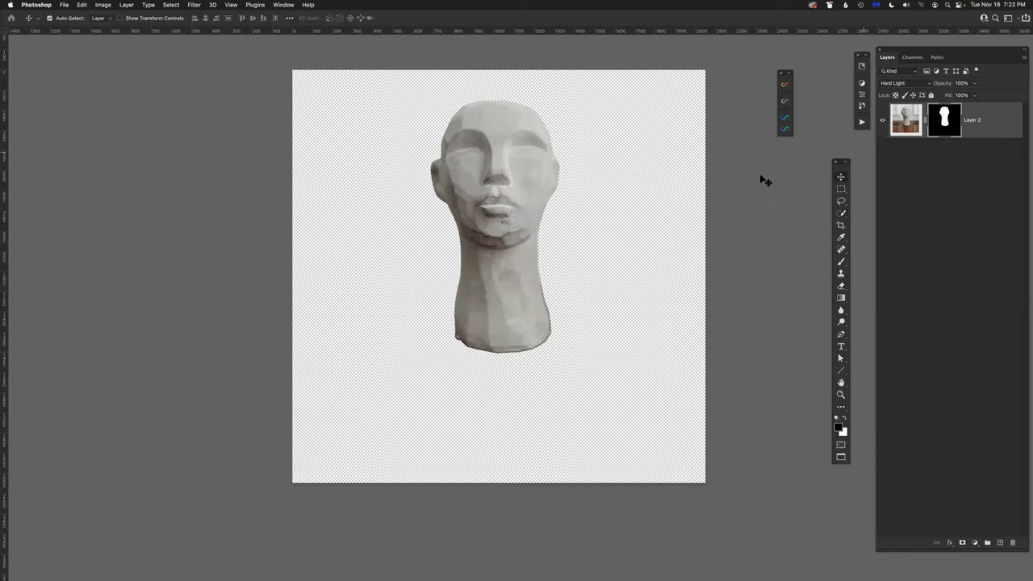
Step: Browse the Filter menu without applying anything, then undo the background mask
click(193, 5)
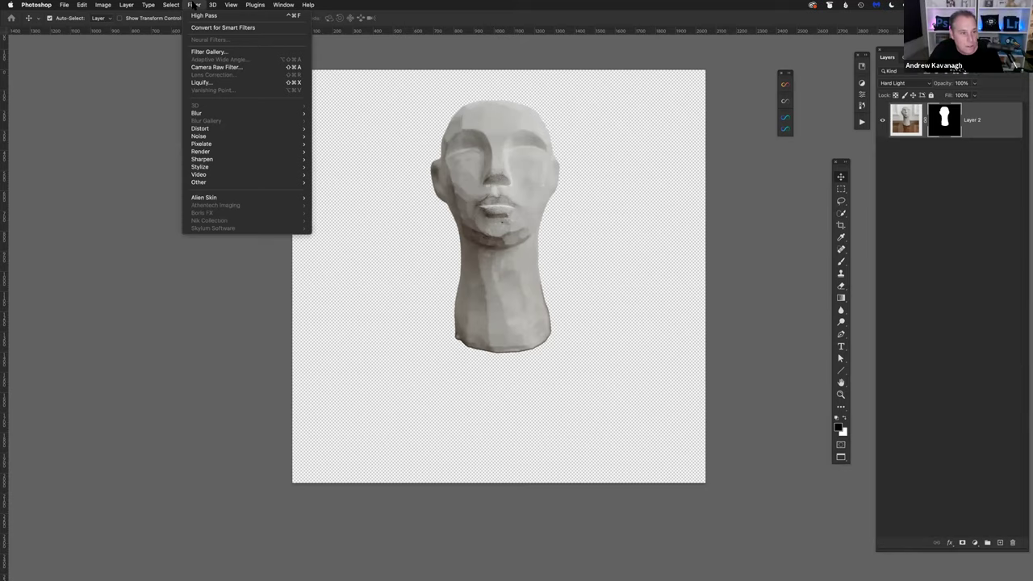
click(194, 5)
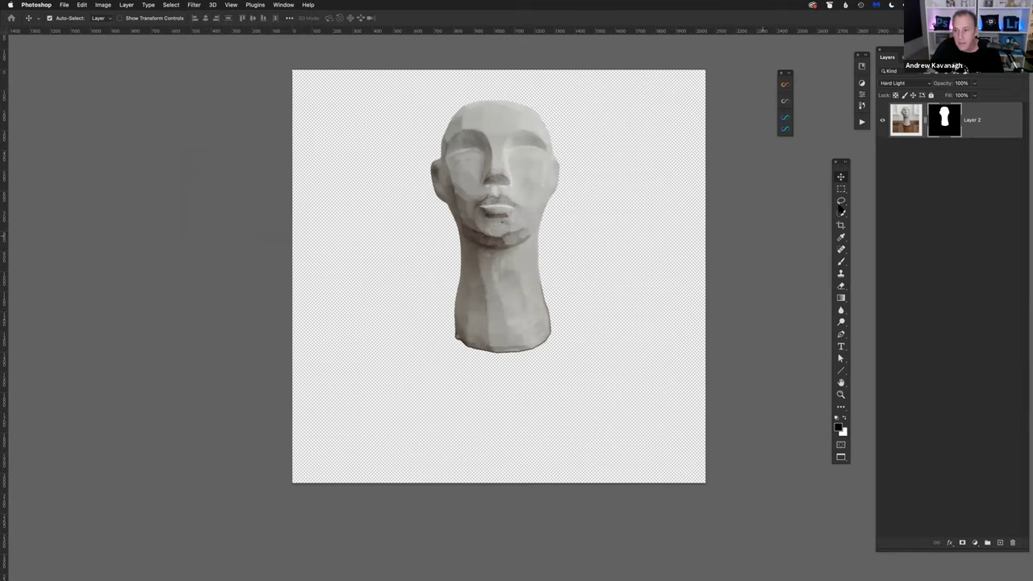
key(super+z)
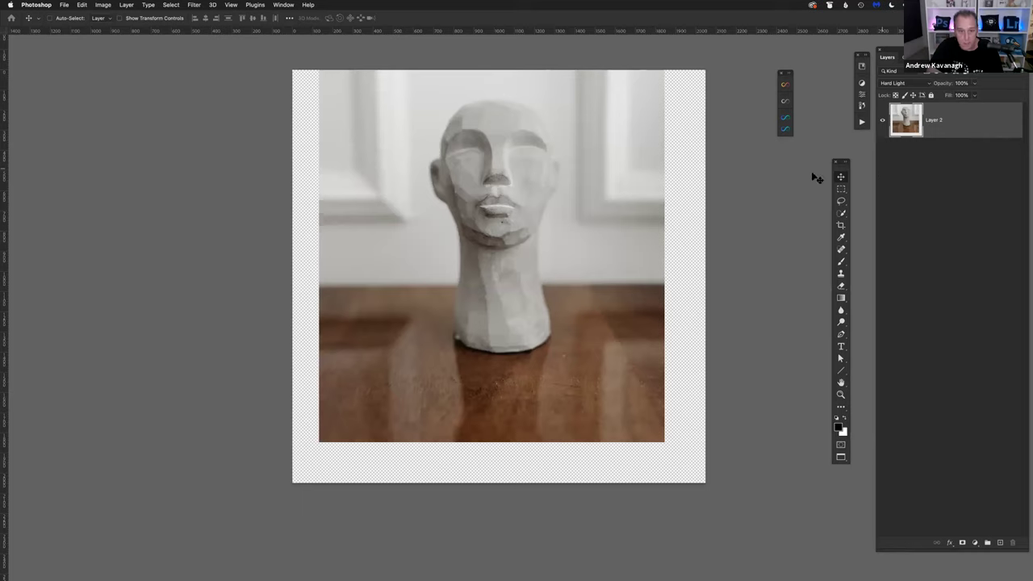
click(190, 5)
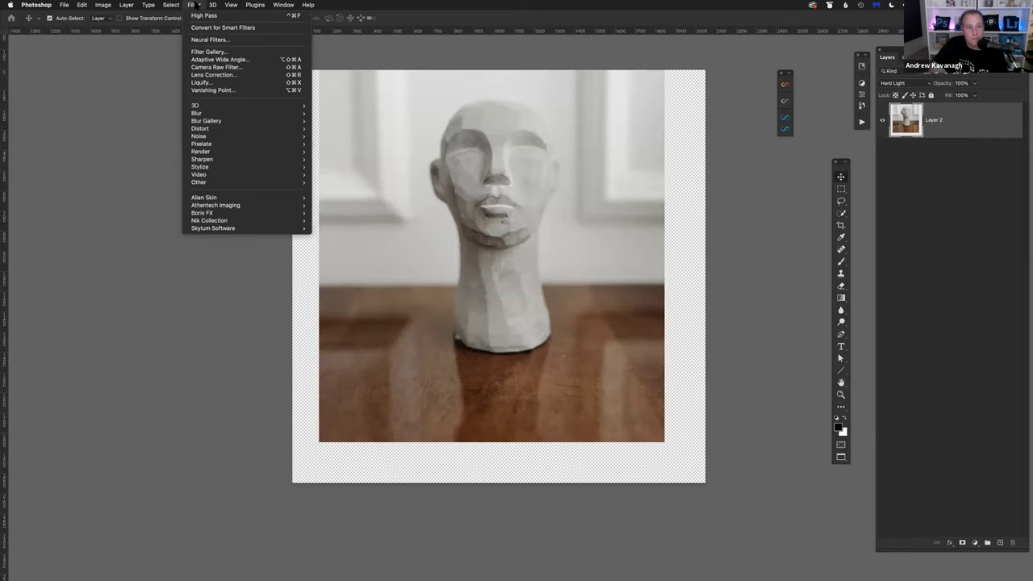
click(219, 40)
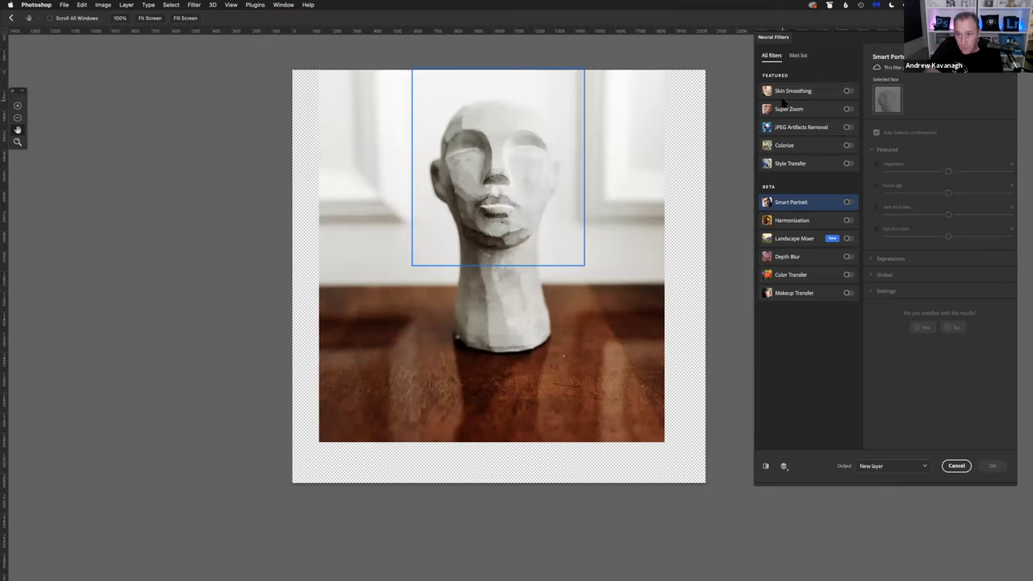
click(848, 92)
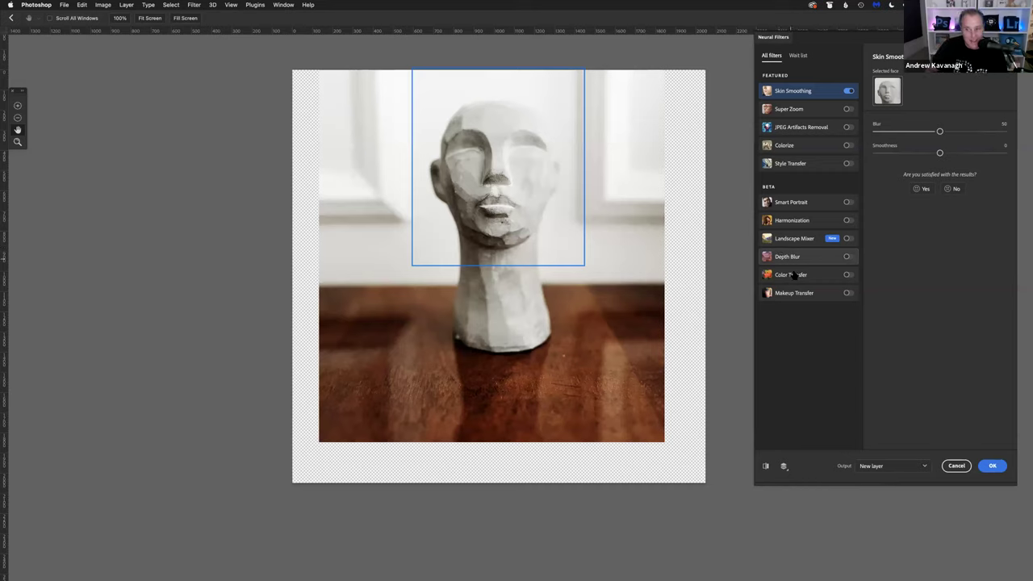
mouse_move(791, 260)
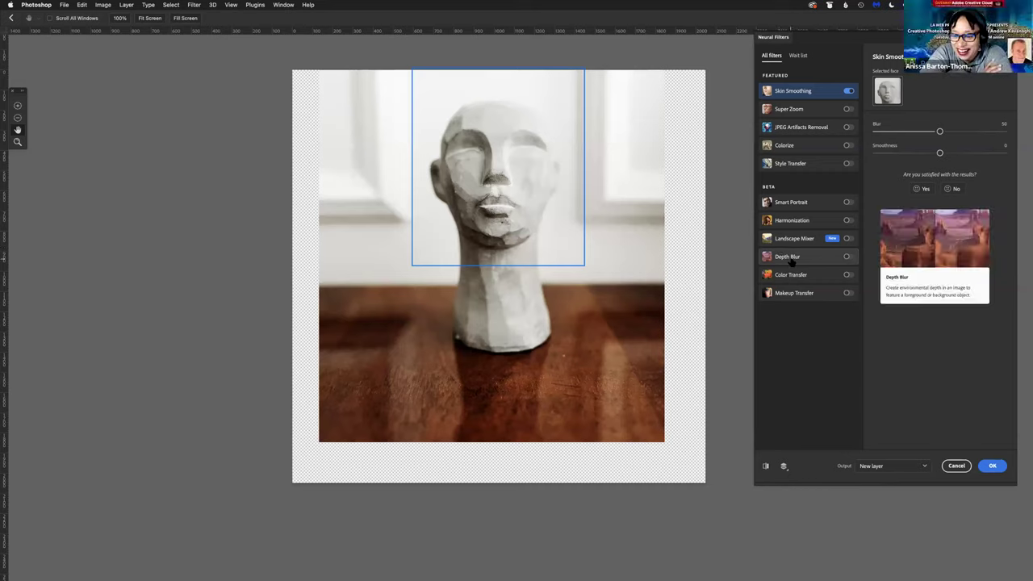
mouse_move(805, 202)
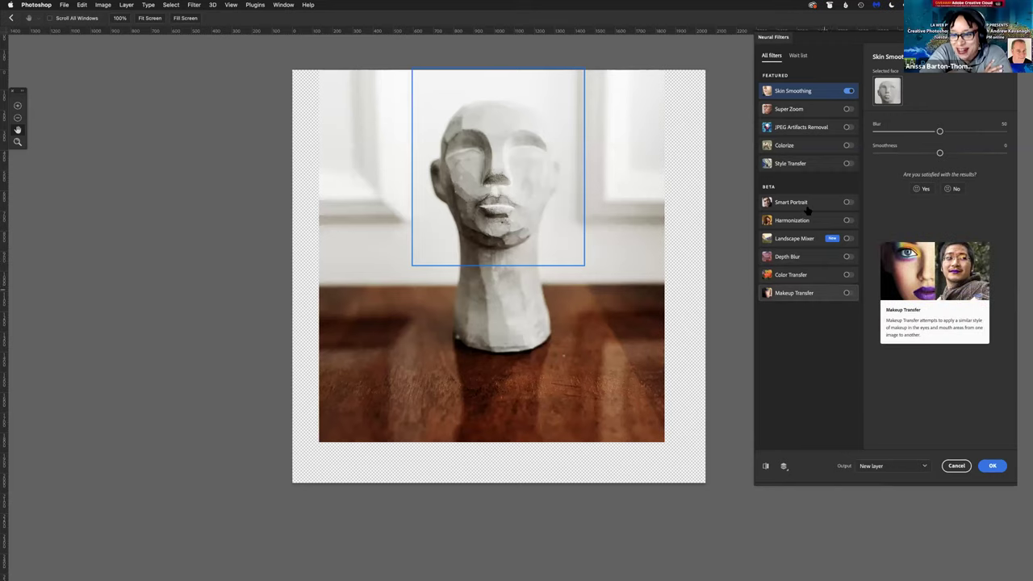
click(956, 467)
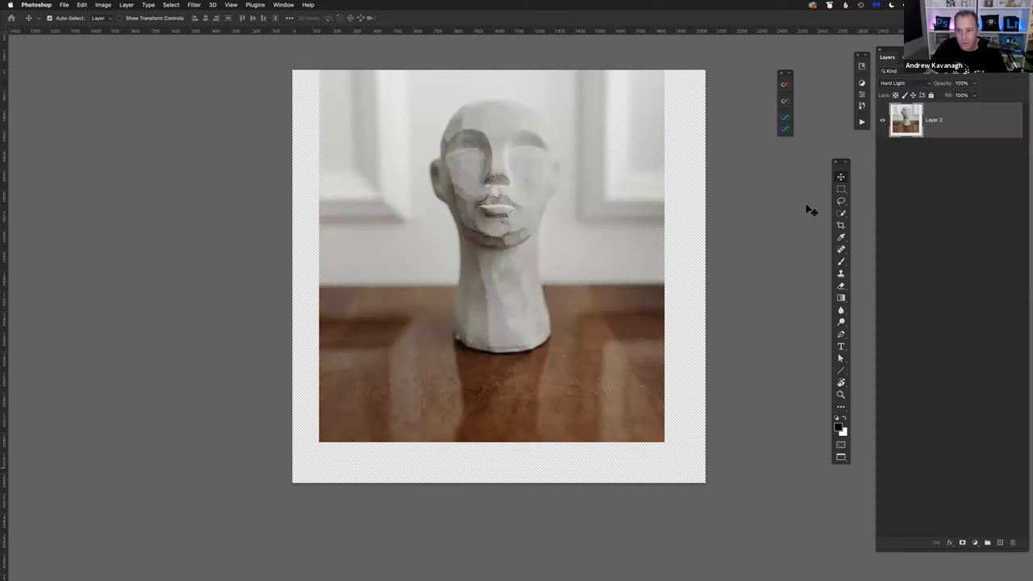
click(190, 5)
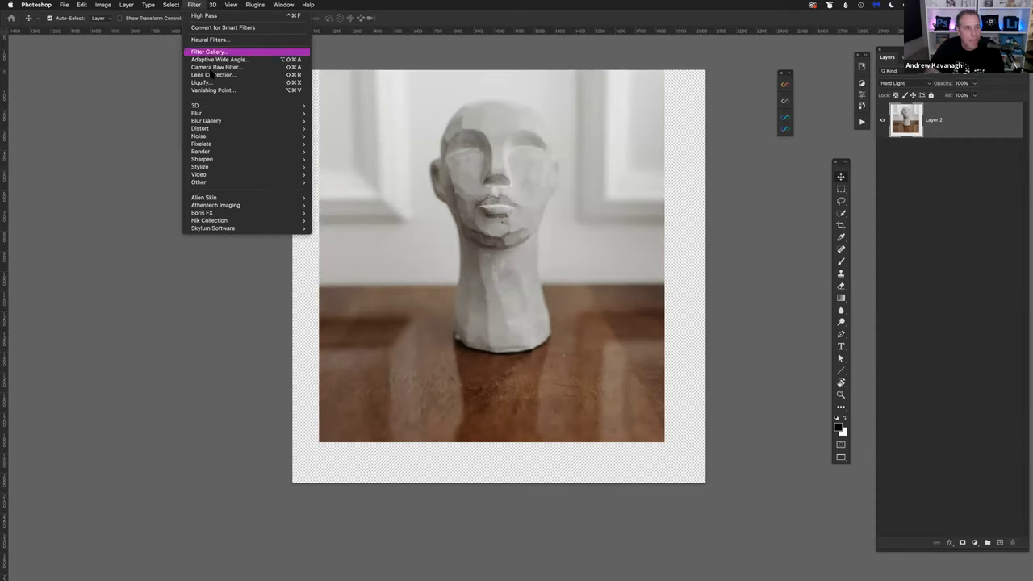
key(Escape)
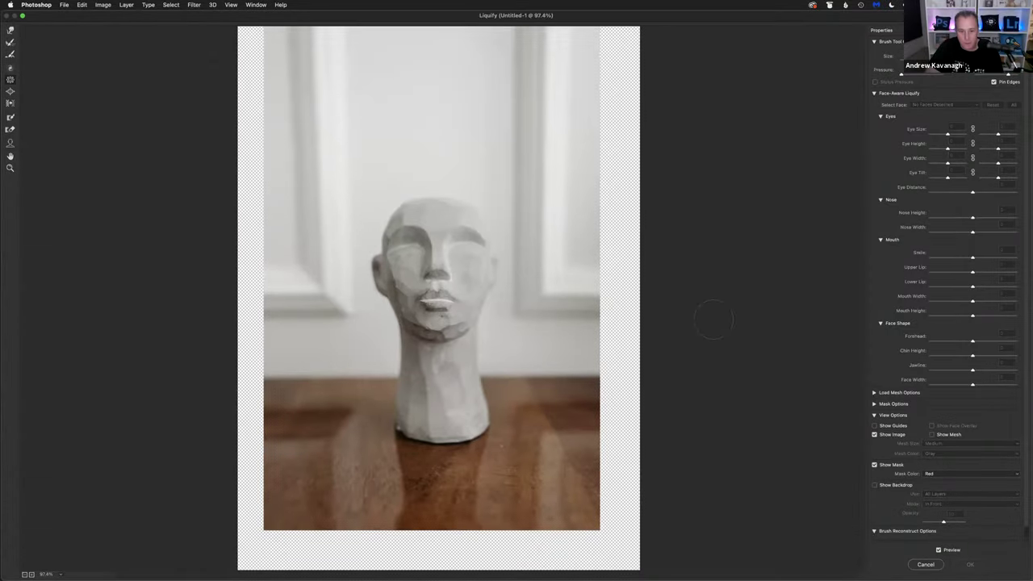
key(super+plus)
key(super+plus)
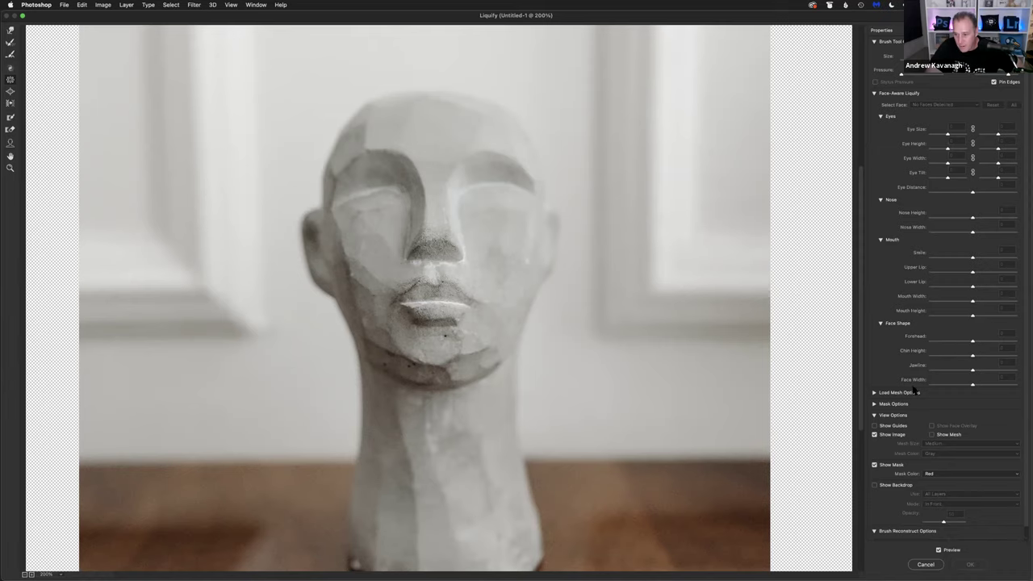
click(925, 565)
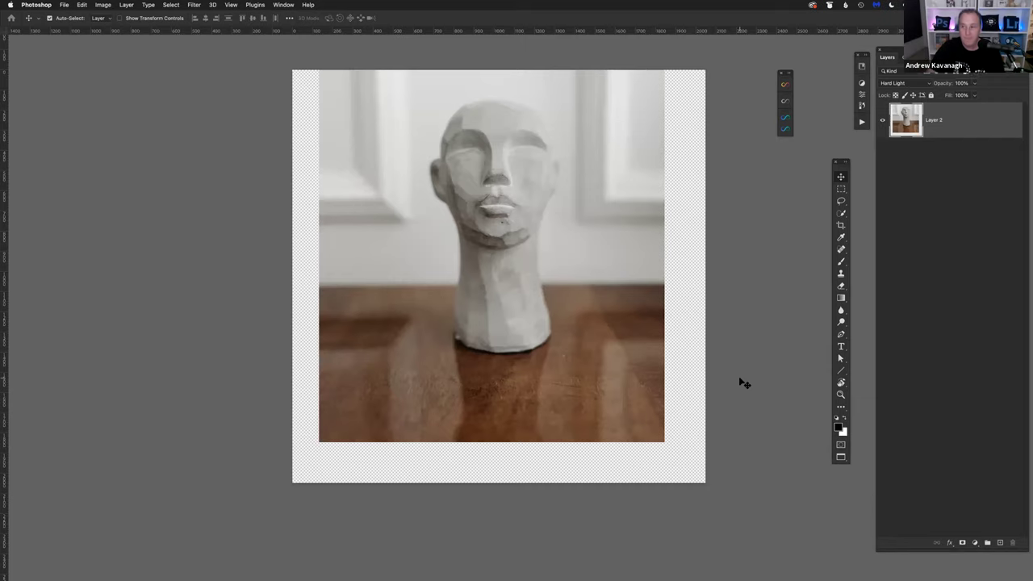
Step: Push the plaster head's neck contour inward with Liquify's Forward Warp brush and apply the warp
scroll(565, 235, up, 3)
scroll(600, 247, left, 3)
scroll(601, 235, left, 1)
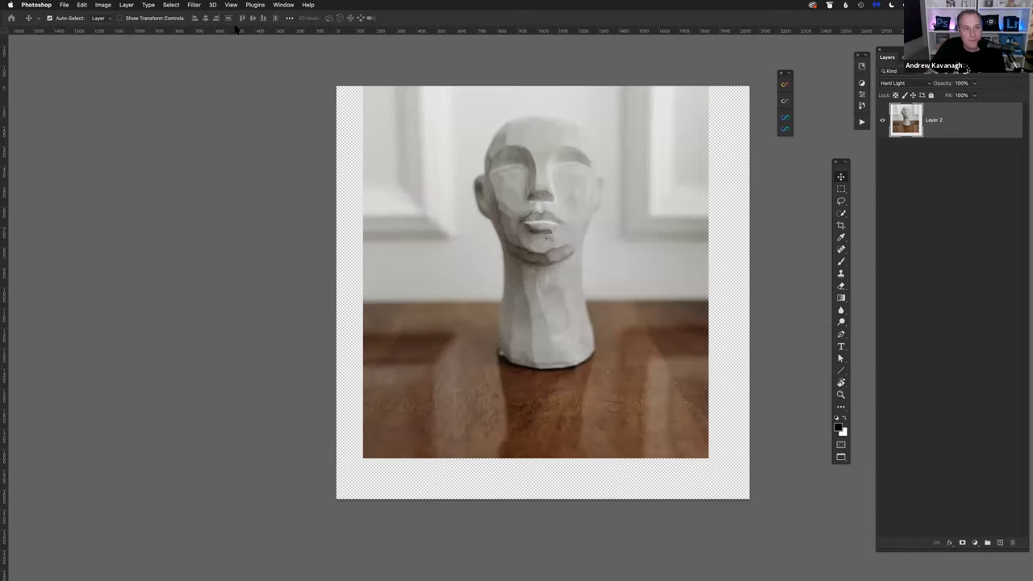
click(193, 5)
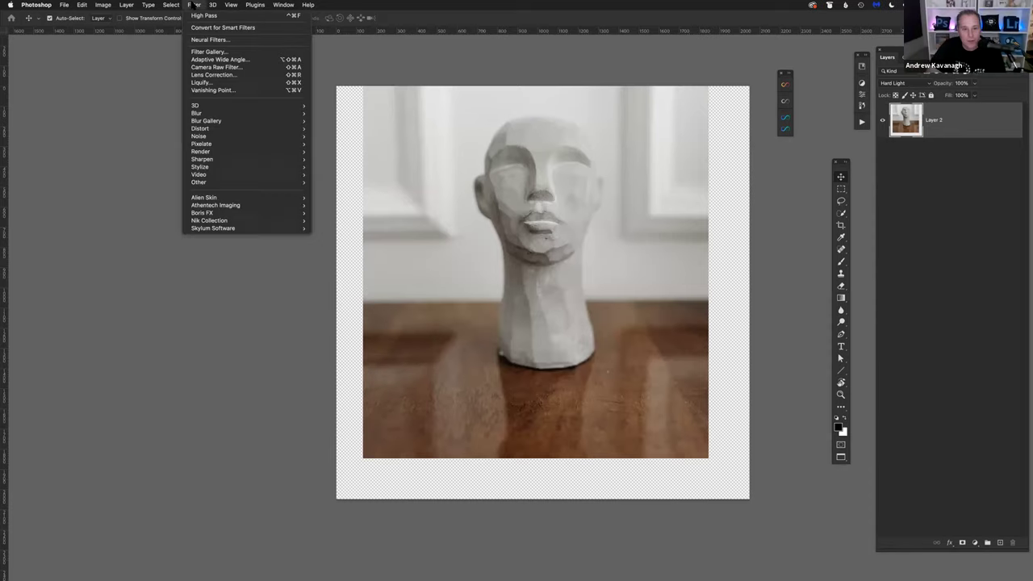
click(196, 5)
click(196, 5)
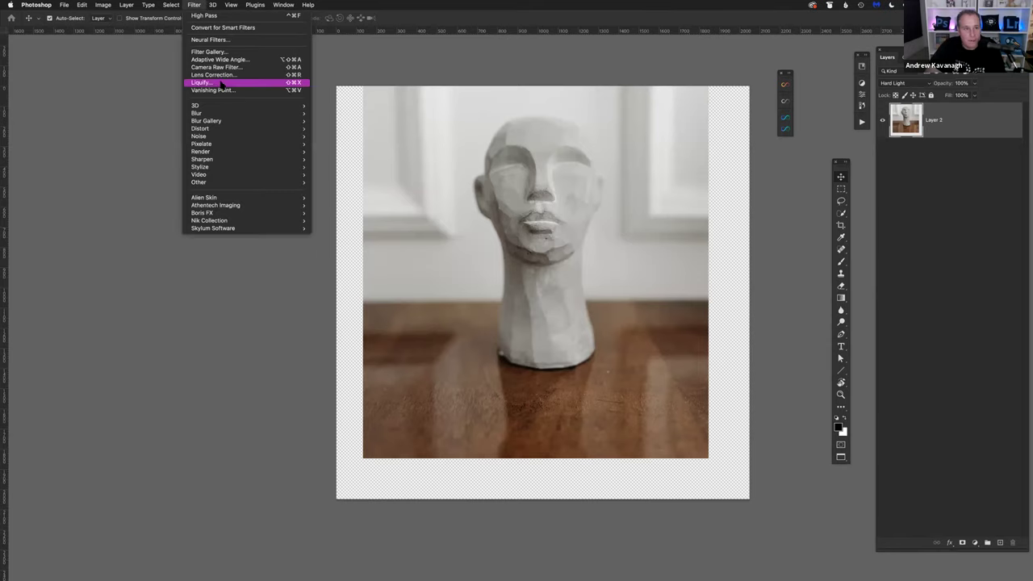
click(350, 123)
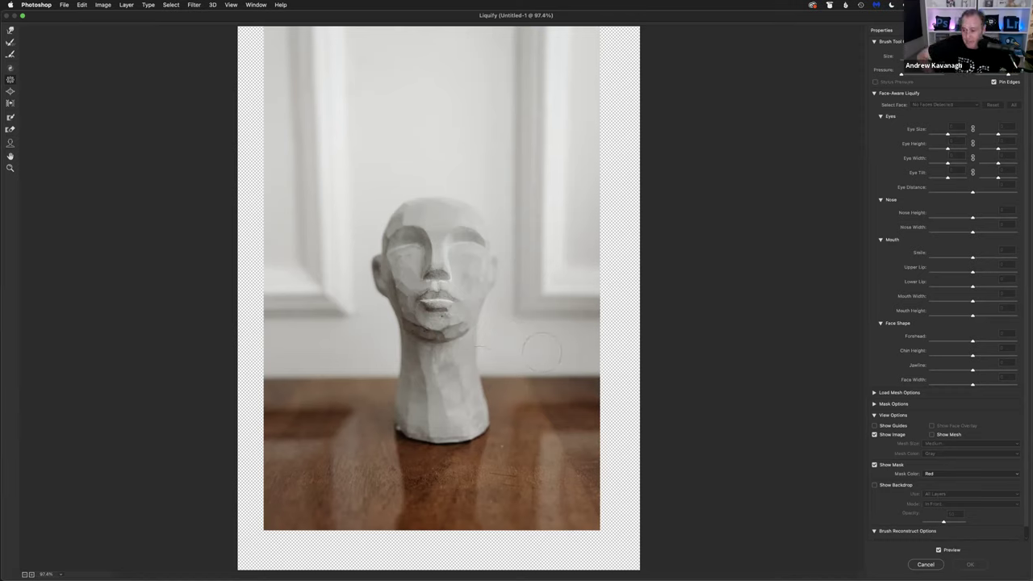
click(10, 30)
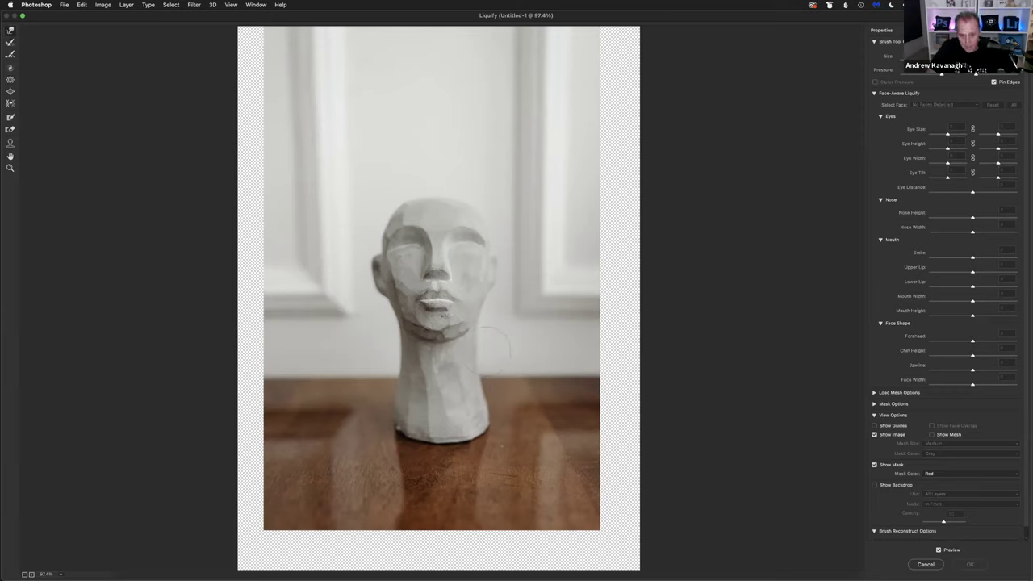
drag(490, 349, 487, 359)
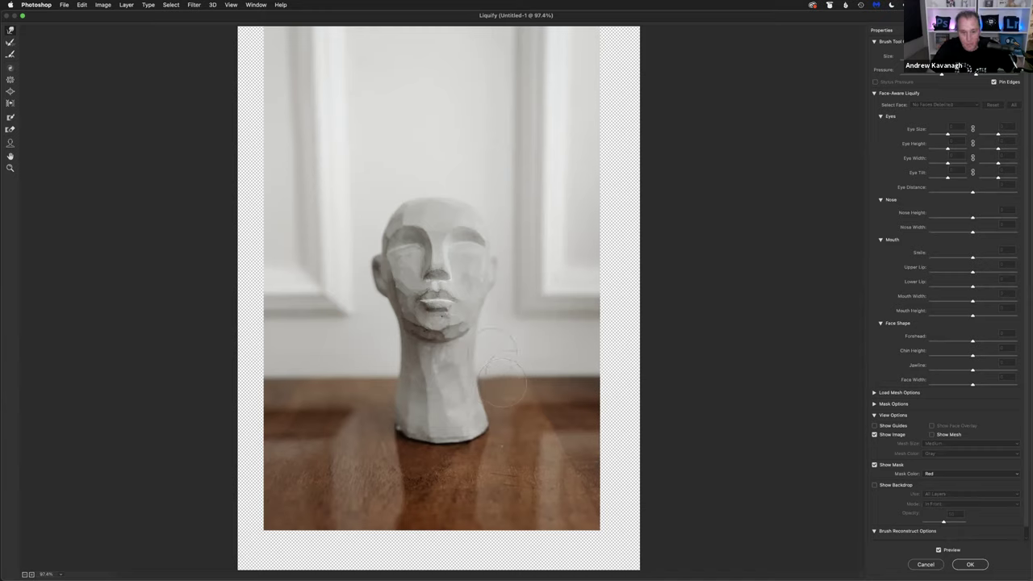
click(970, 564)
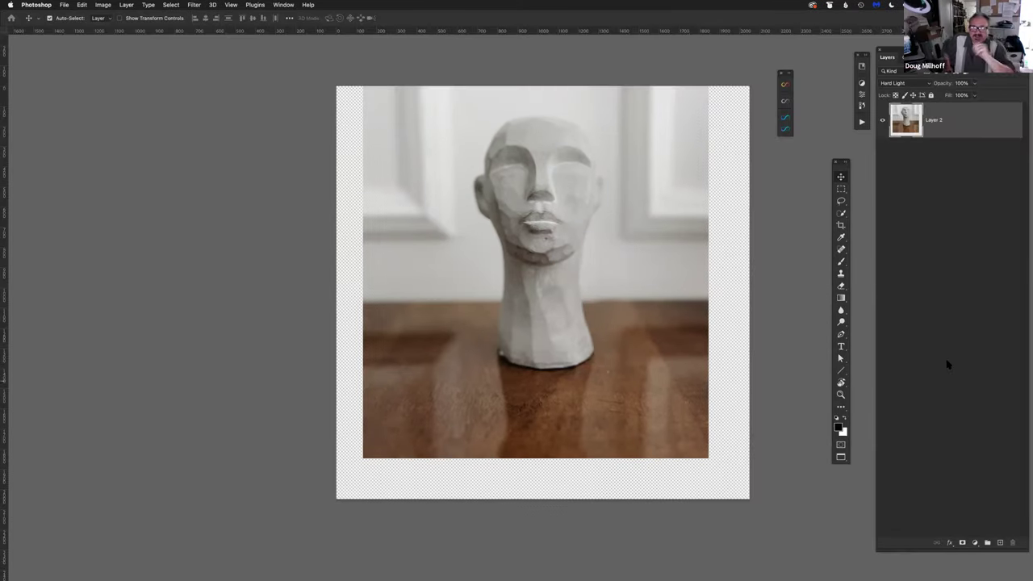
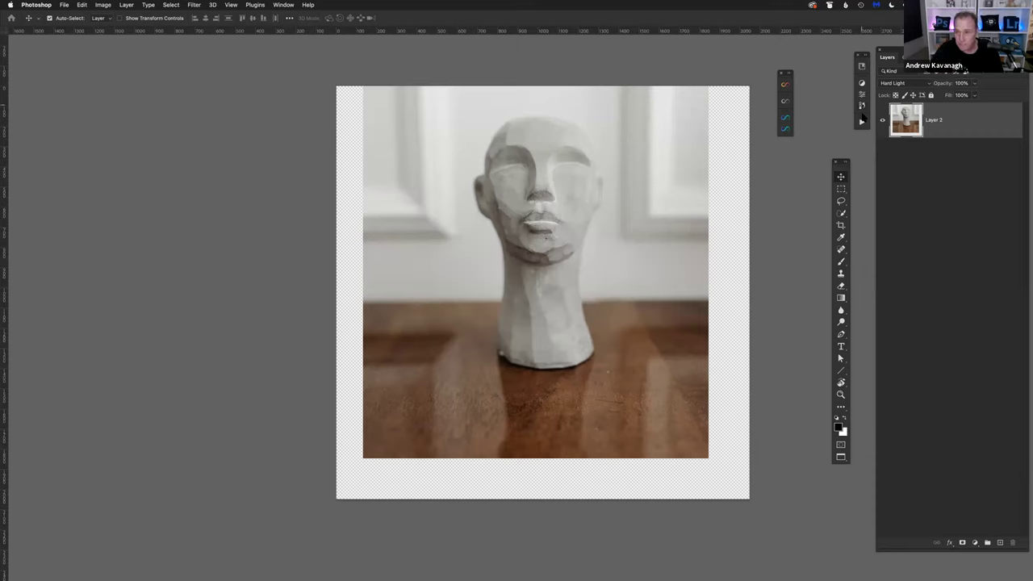
Step: Run Select Subject from the layer's Quick Actions to outline the clay head and neck
click(861, 96)
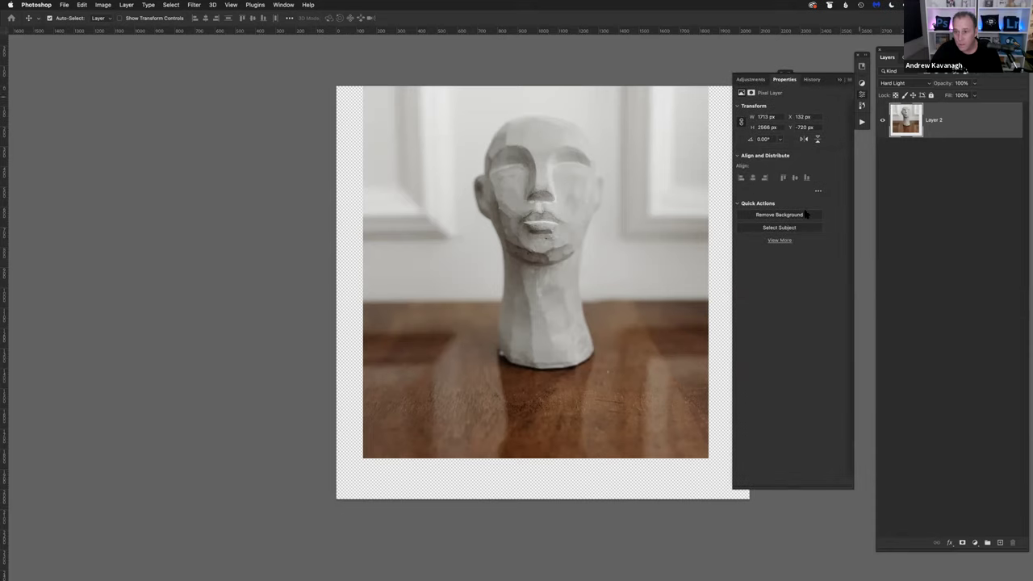
click(794, 227)
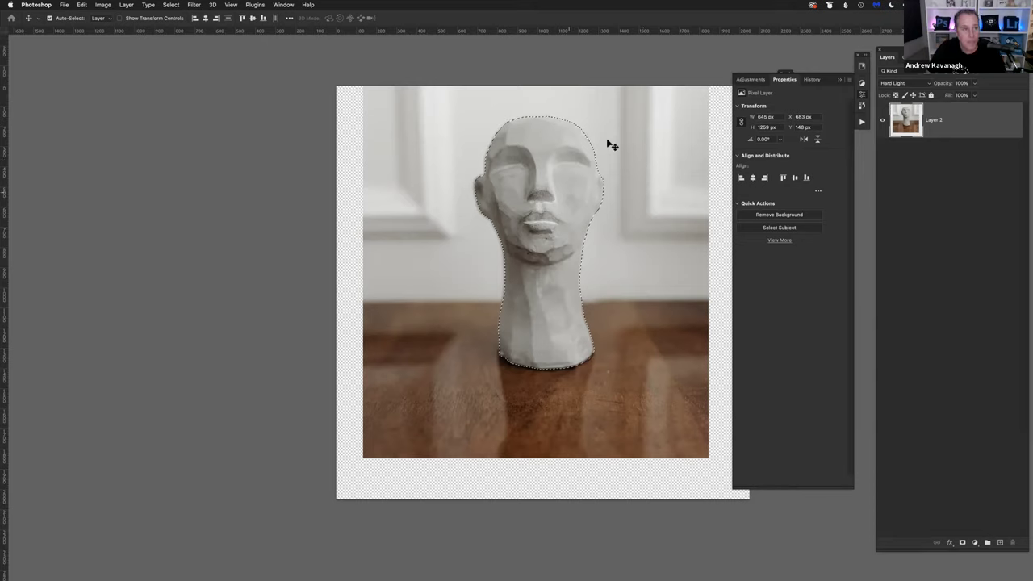
click(840, 80)
Step: Switch to the Quick Selection tool from the selection tools group
click(841, 213)
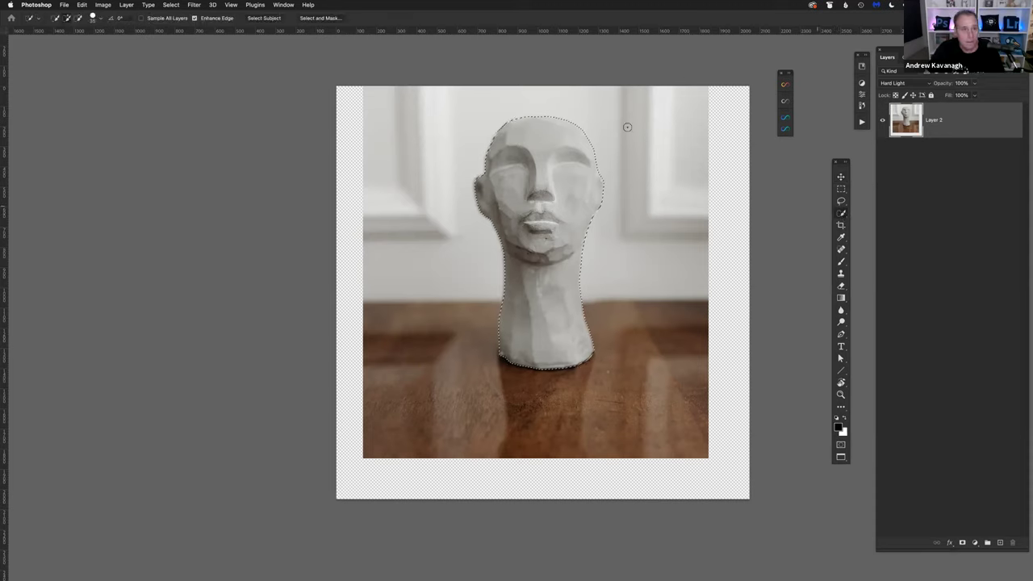
right_click(843, 216)
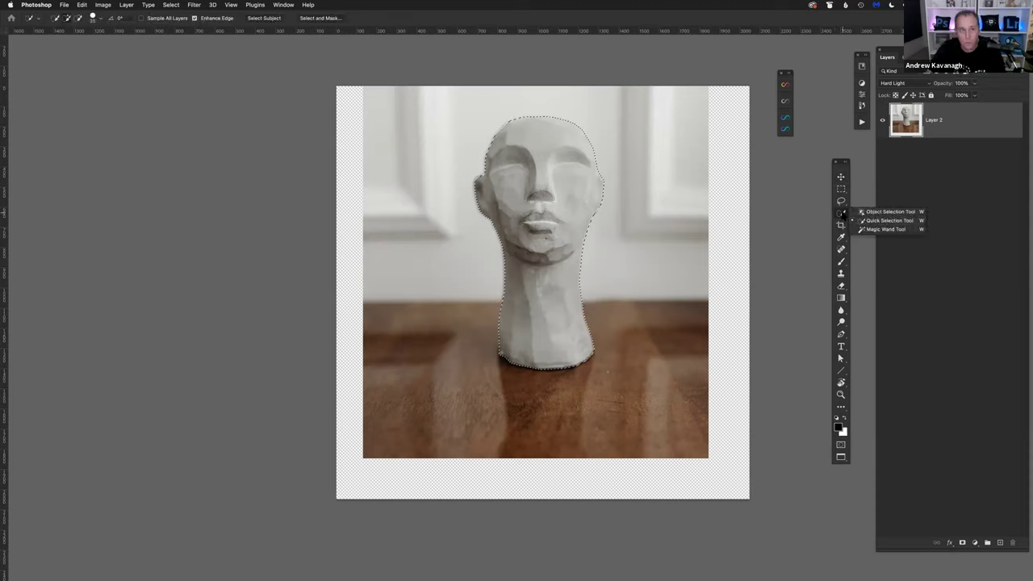
click(887, 220)
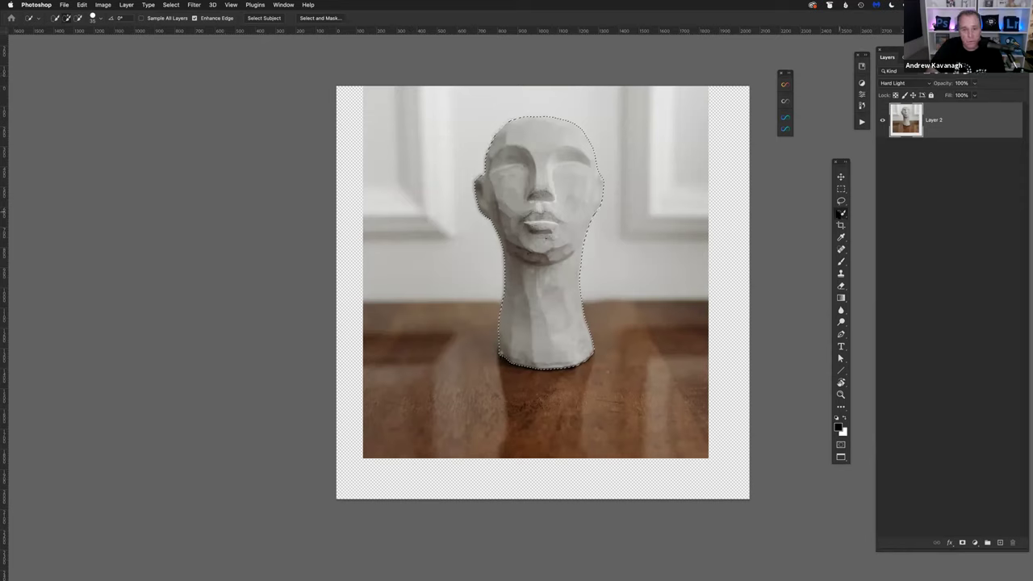
click(331, 18)
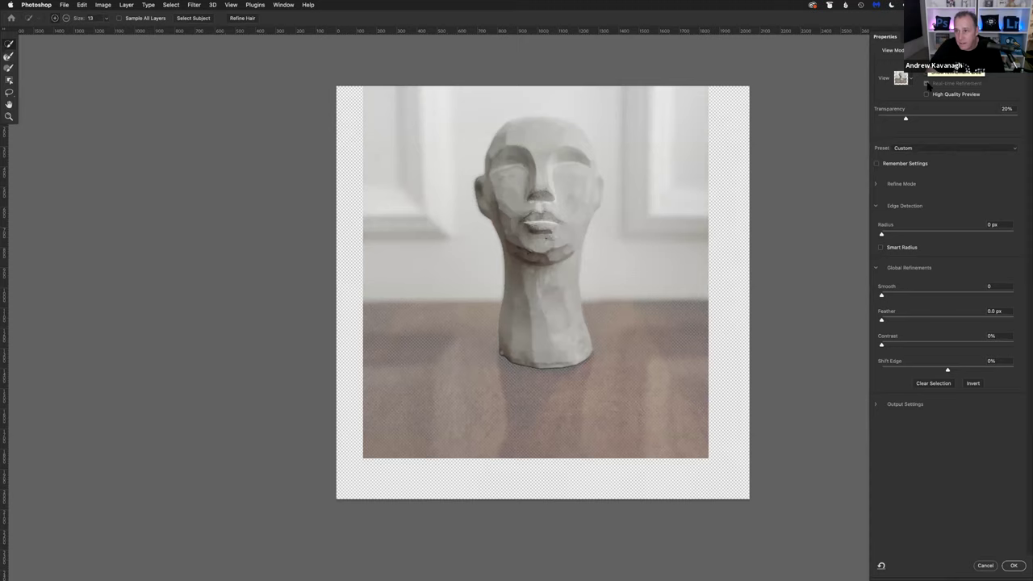
click(926, 95)
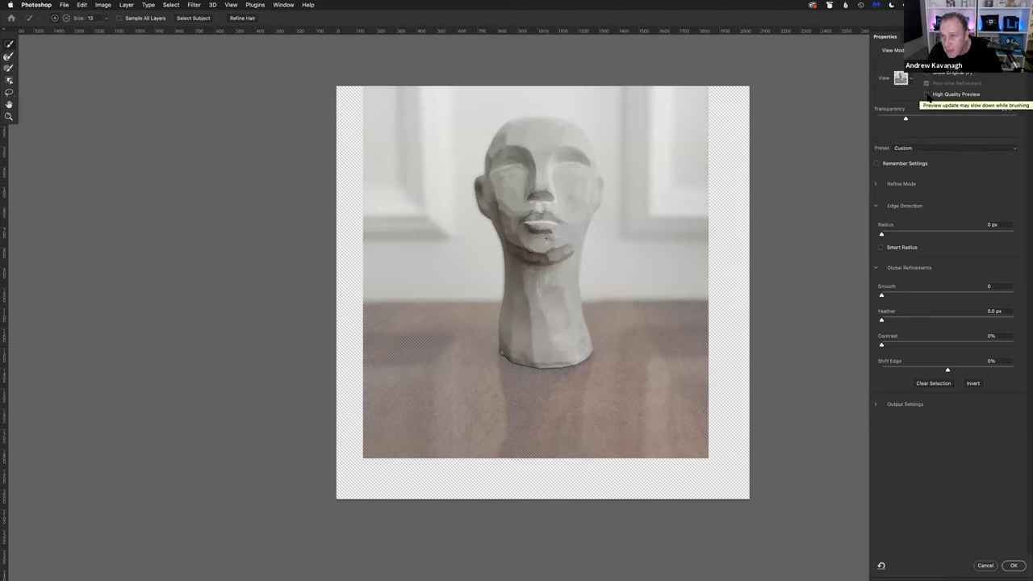
click(927, 94)
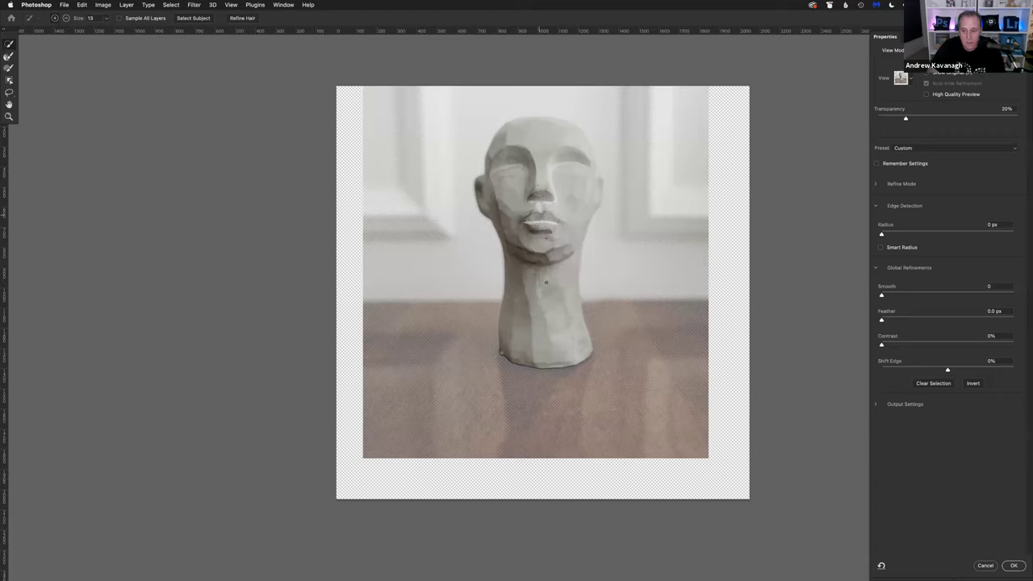
click(991, 566)
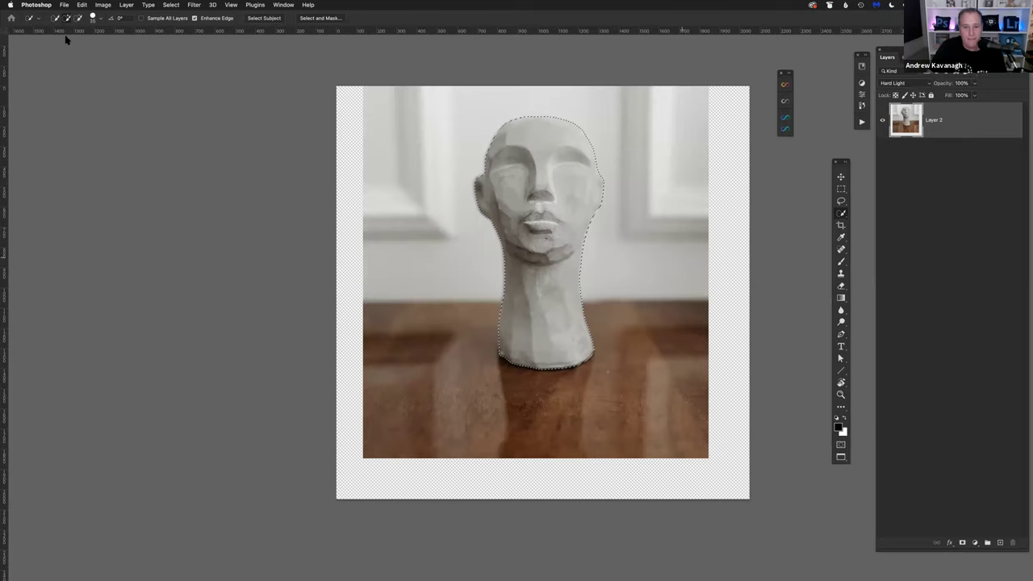
Step: Open the Liquify filter and cancel it without making changes
click(196, 5)
click(201, 82)
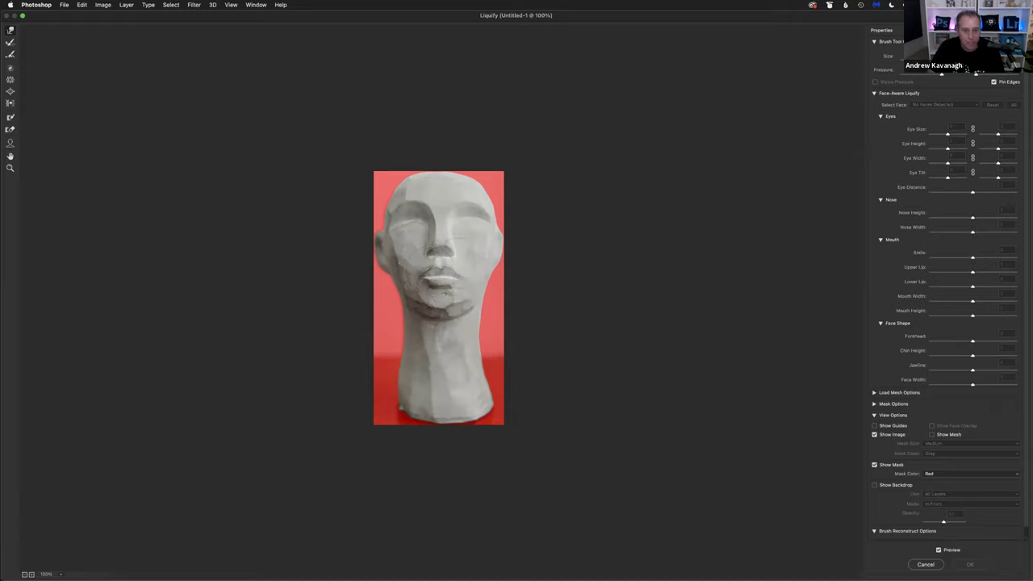
click(926, 564)
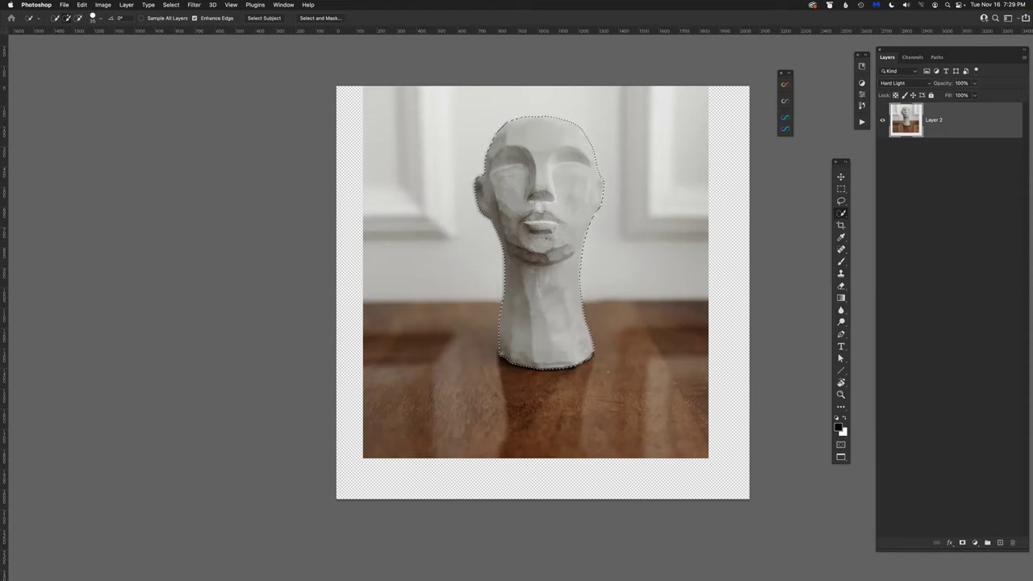
Step: Switch to the Move tool and deselect the sculpture with Cmd+D
click(840, 176)
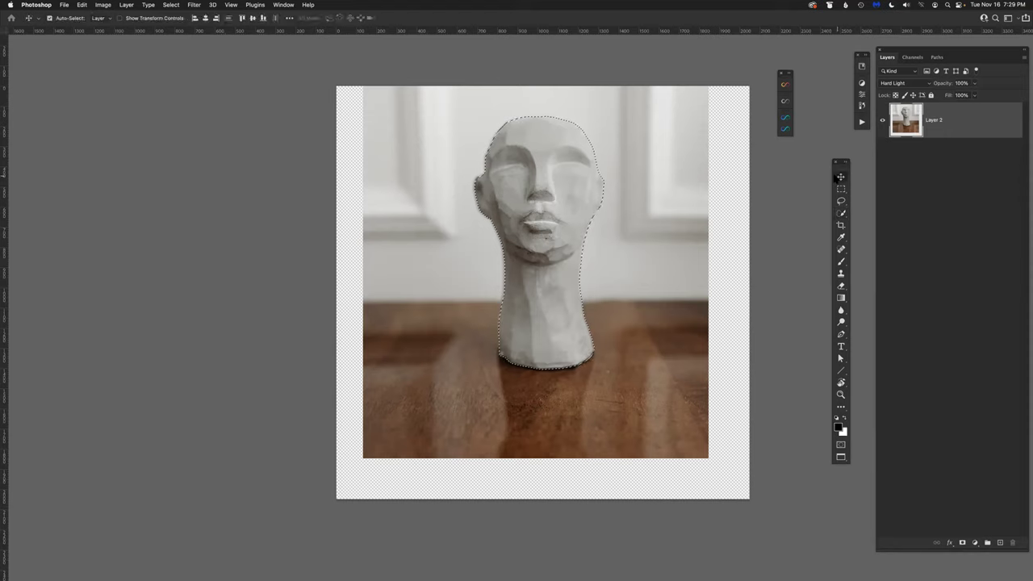
key(super+d)
click(39, 5)
Step: Open Preferences at Technology Previews, browse the other pages, and end on File Handling
mouse_move(78, 38)
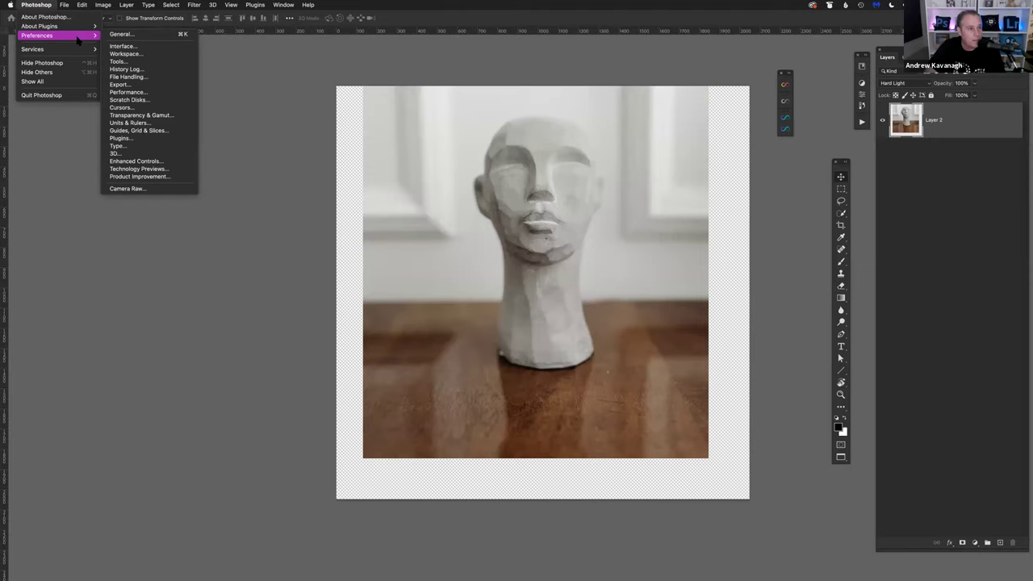
click(163, 170)
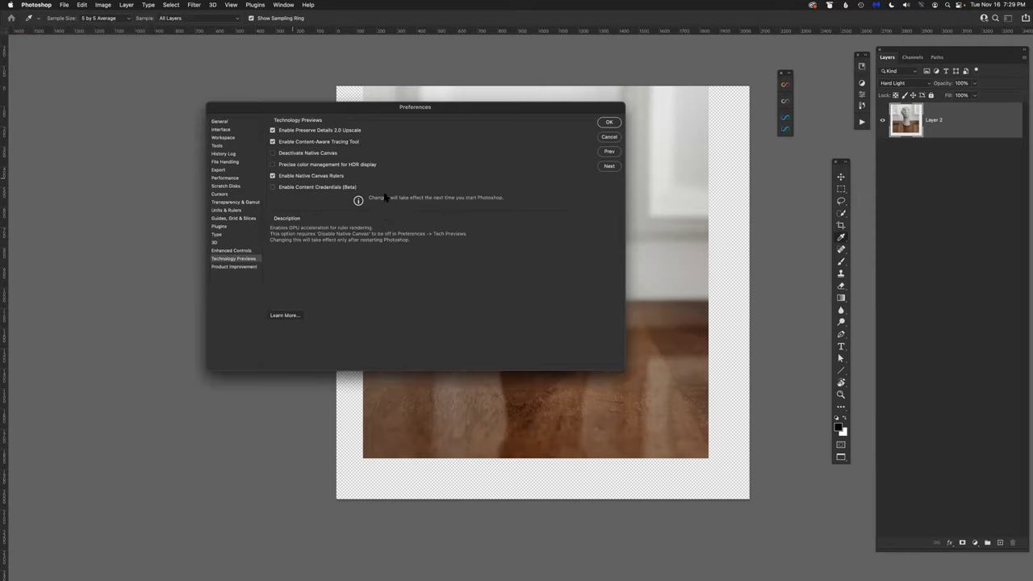
mouse_move(291, 188)
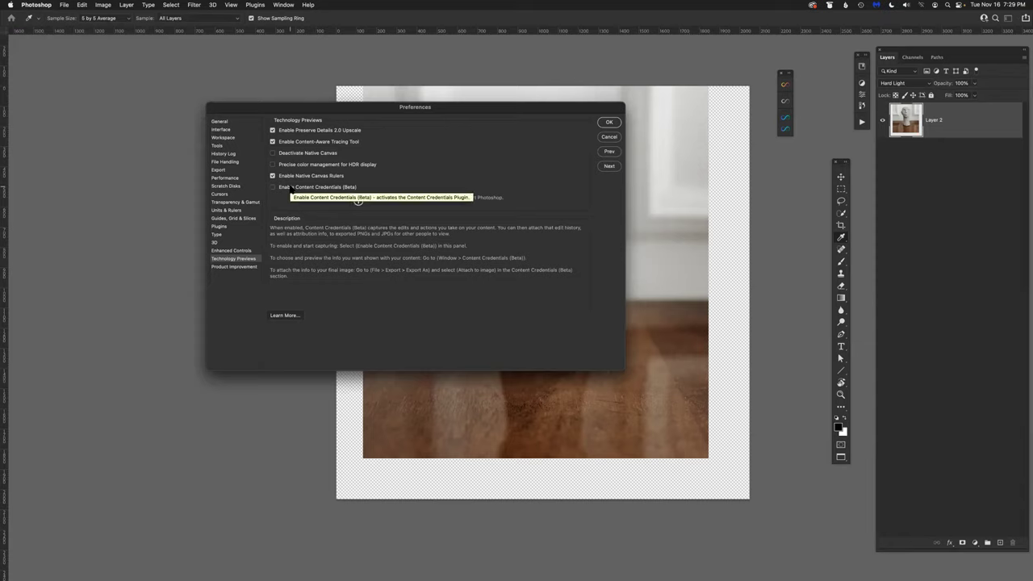
mouse_move(307, 132)
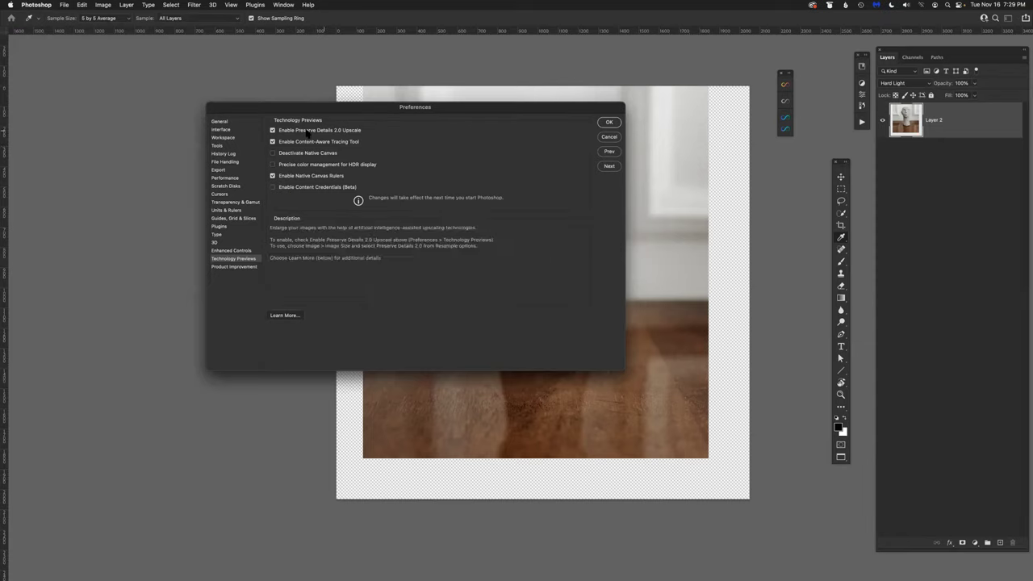
click(242, 268)
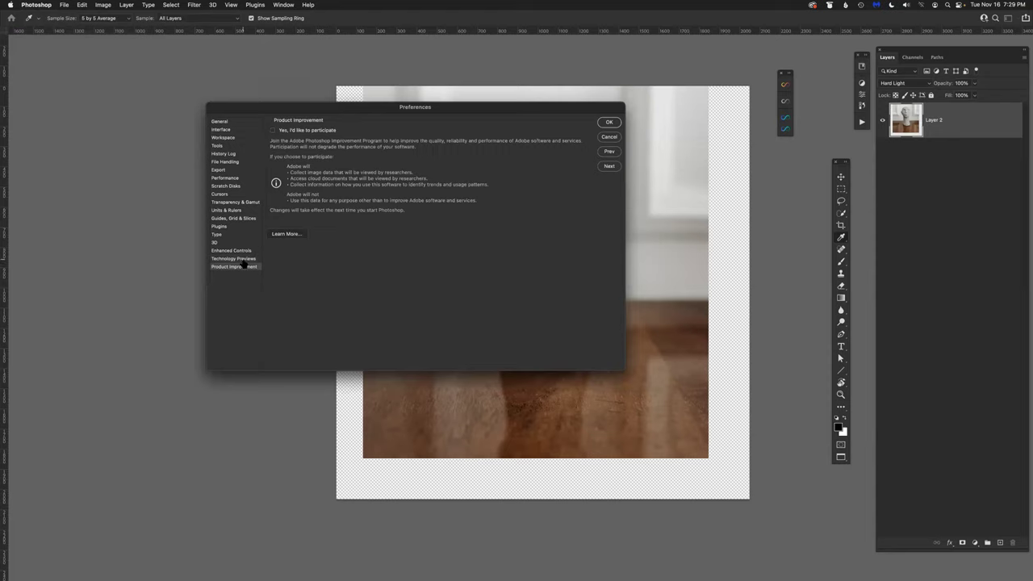
click(241, 258)
click(242, 243)
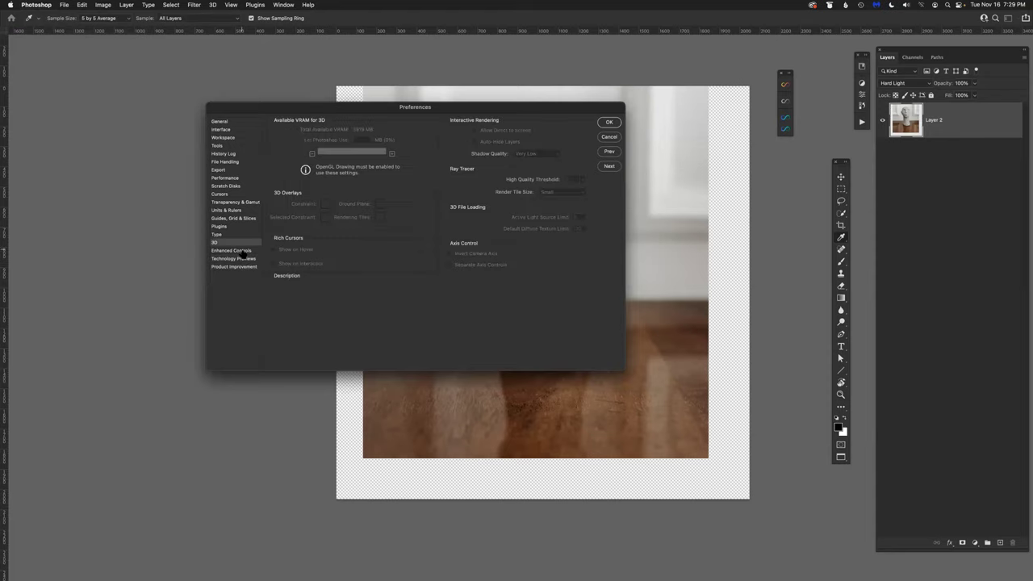
click(242, 251)
click(242, 259)
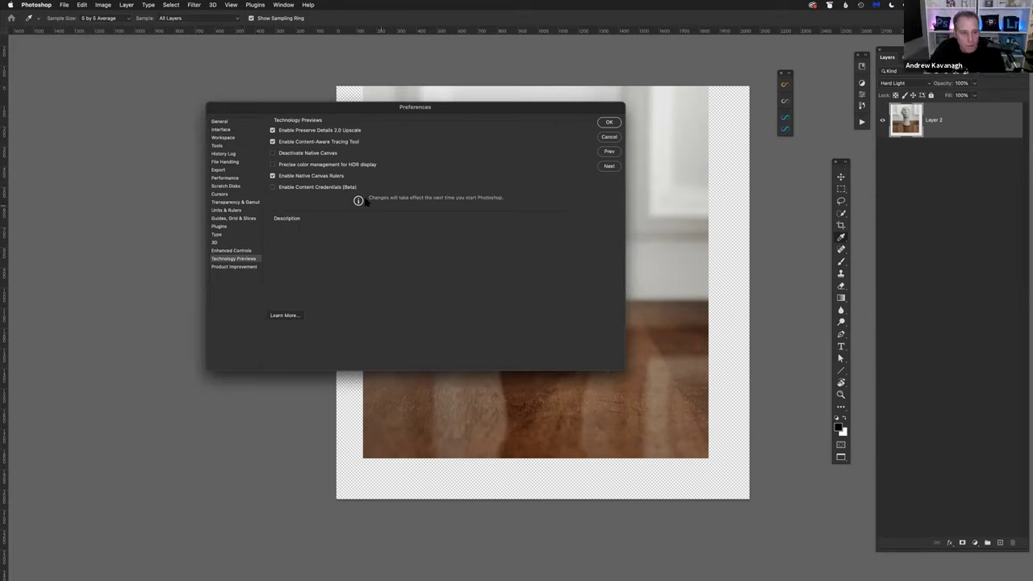
click(227, 164)
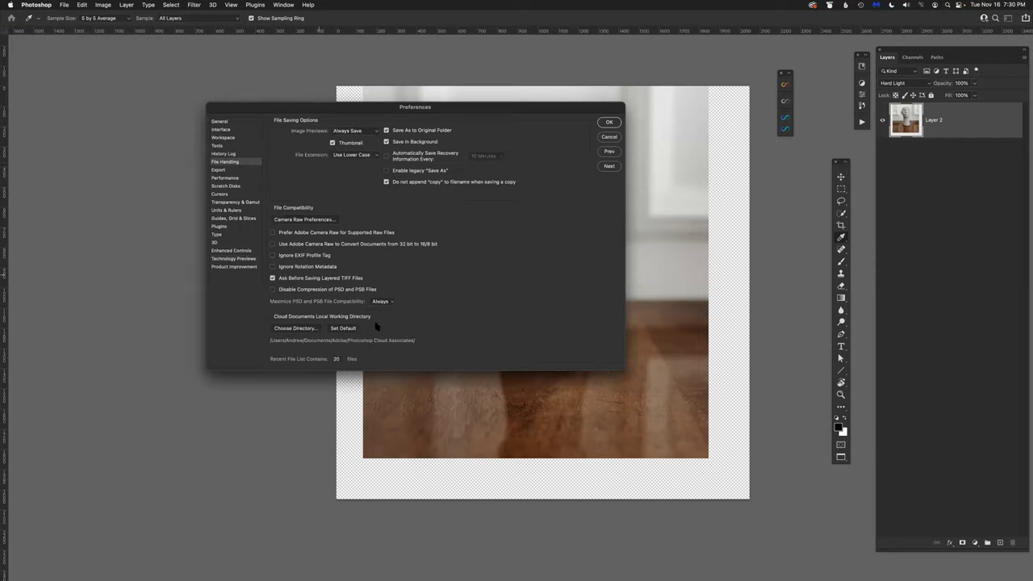
Step: Show the Performance preferences: Use Graphics Processor on, History States at 44
click(228, 178)
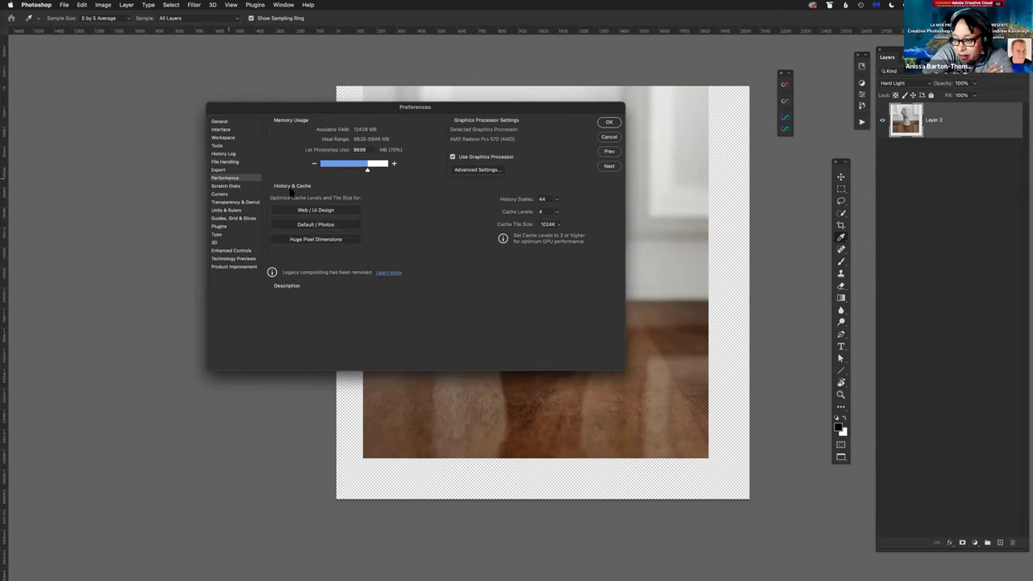
mouse_move(485, 163)
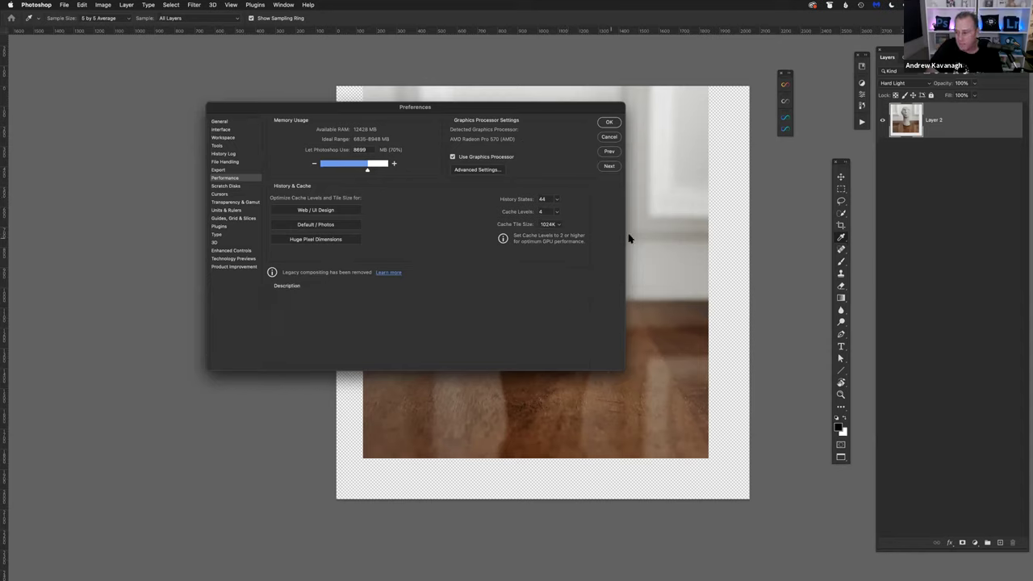
Step: Cancel the Preferences dialog so no settings are changed
click(609, 136)
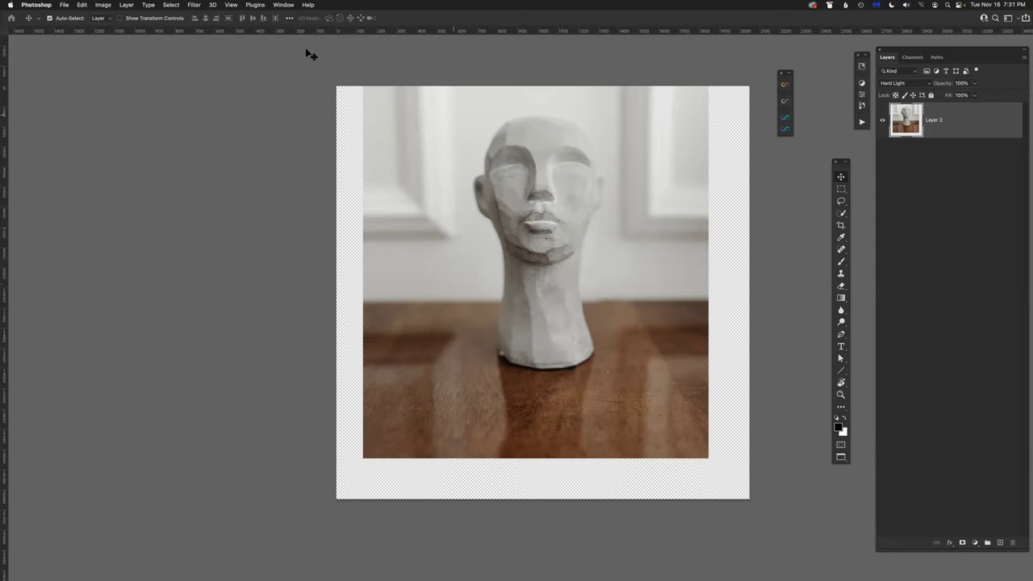
click(194, 5)
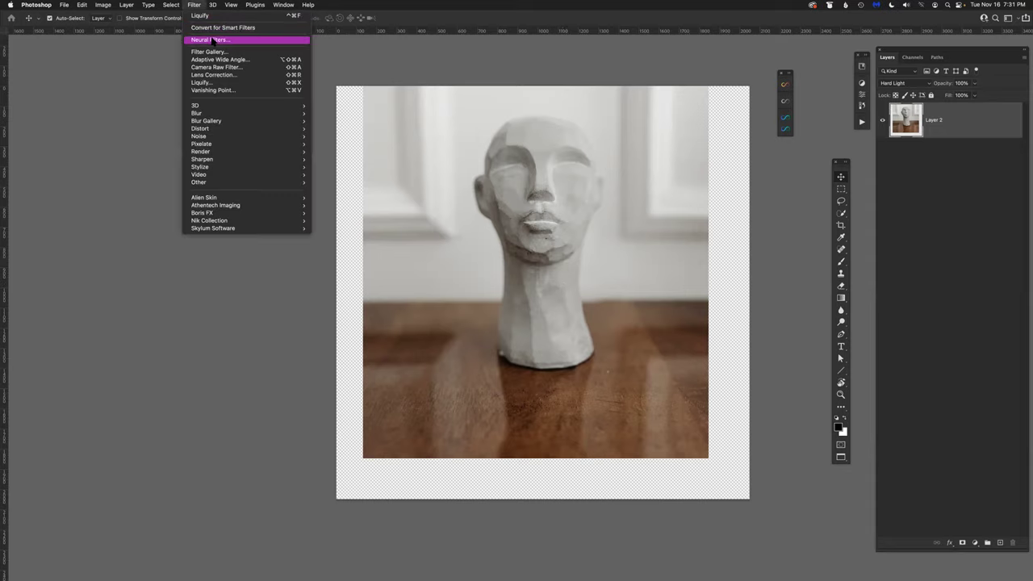
click(212, 40)
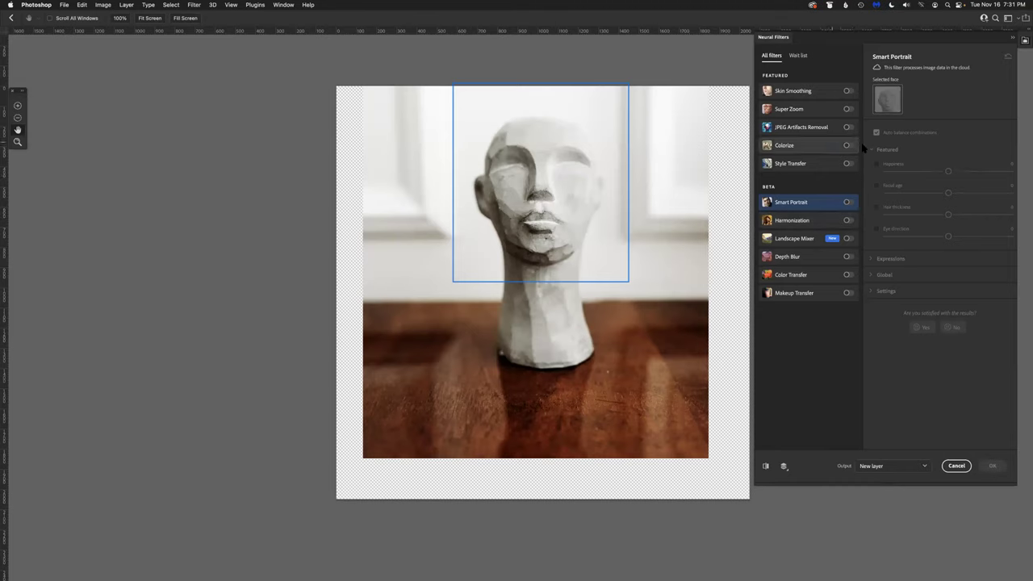
drag(841, 40, 835, 62)
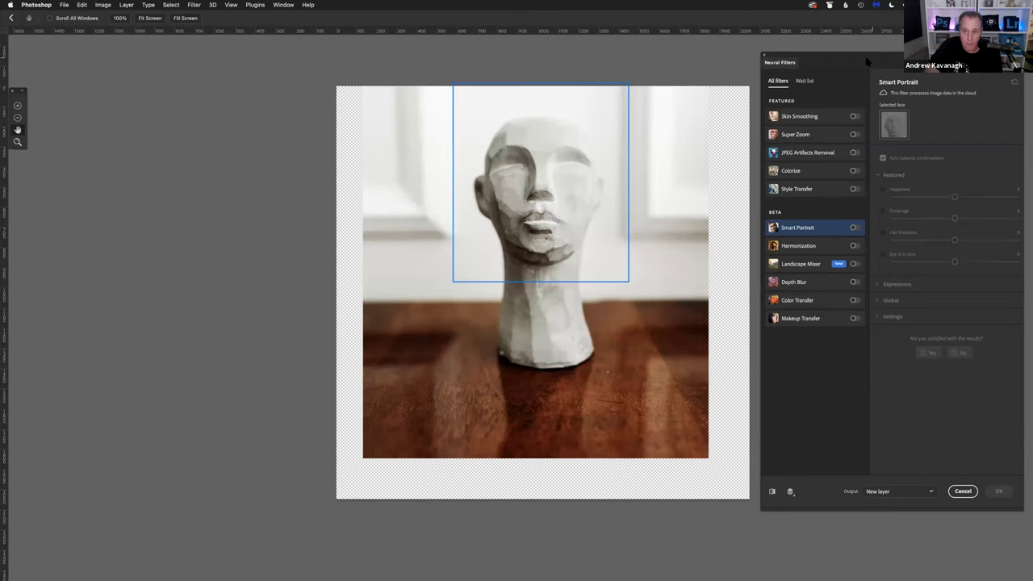
drag(865, 58, 866, 55)
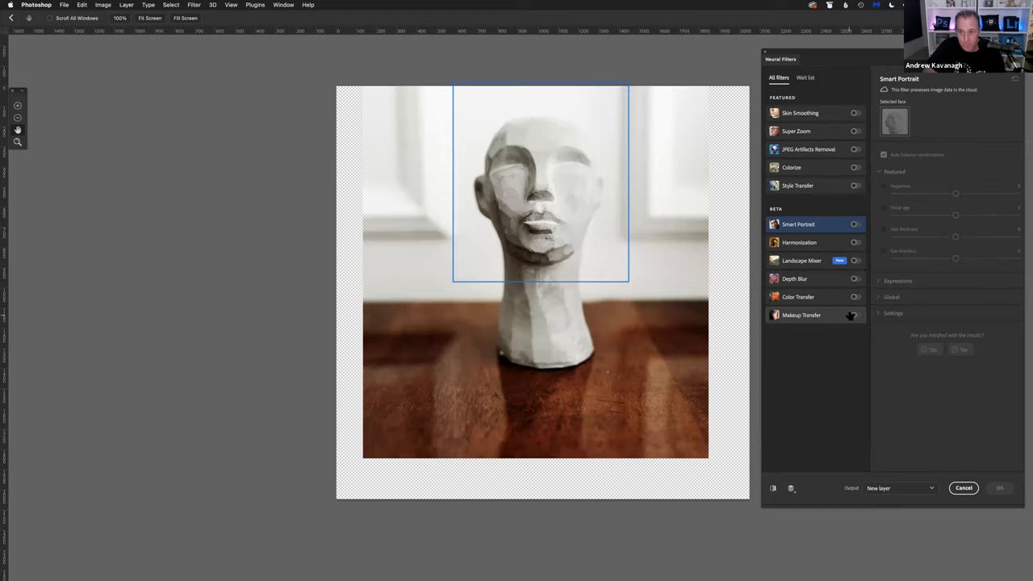
click(964, 487)
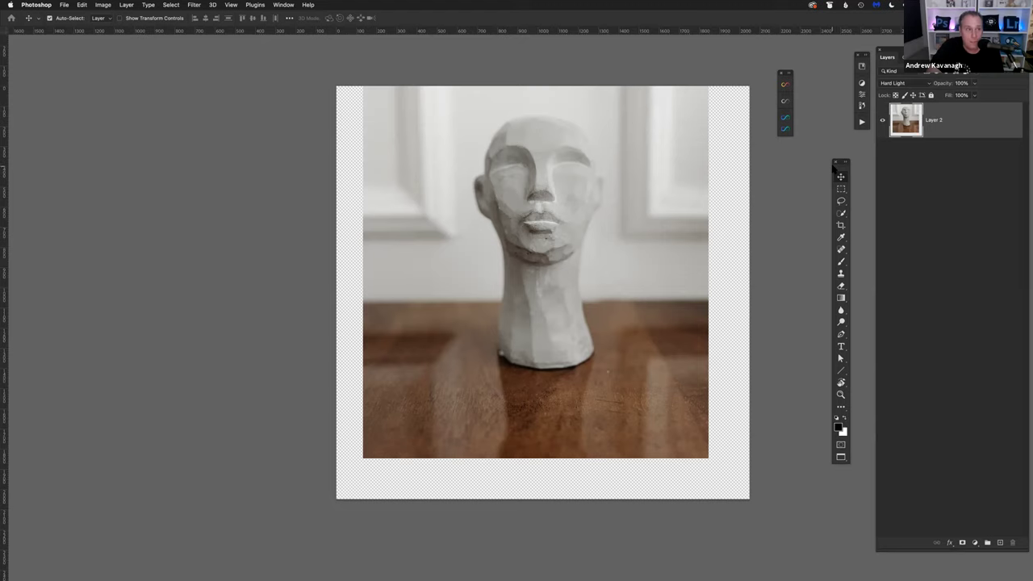
click(32, 5)
mouse_move(42, 38)
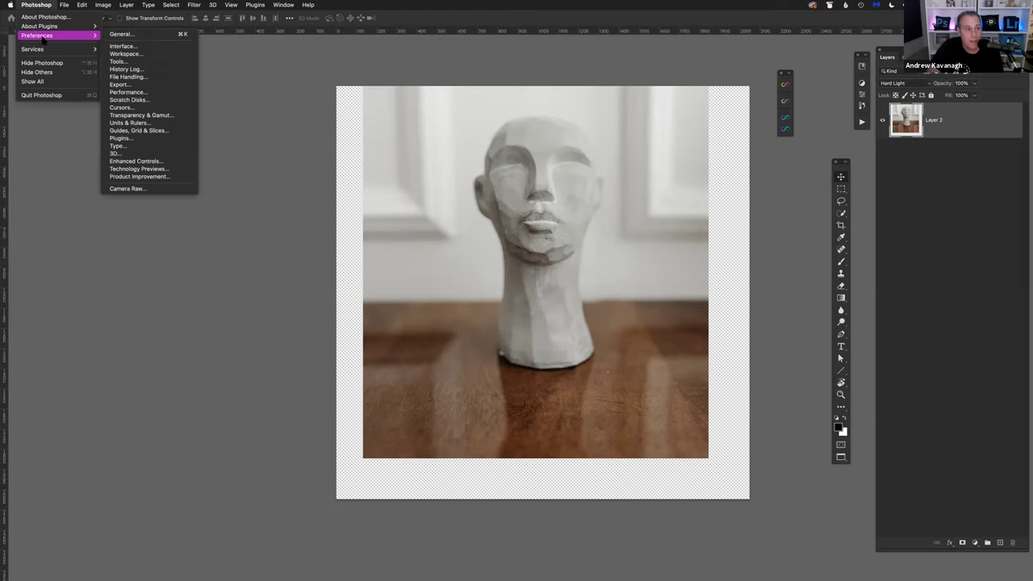
click(272, 106)
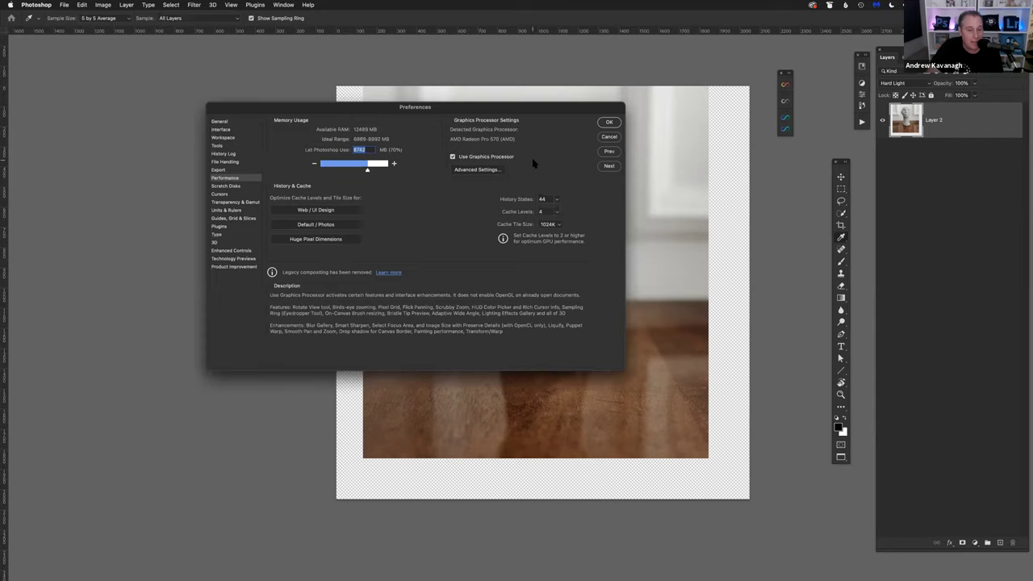
click(613, 138)
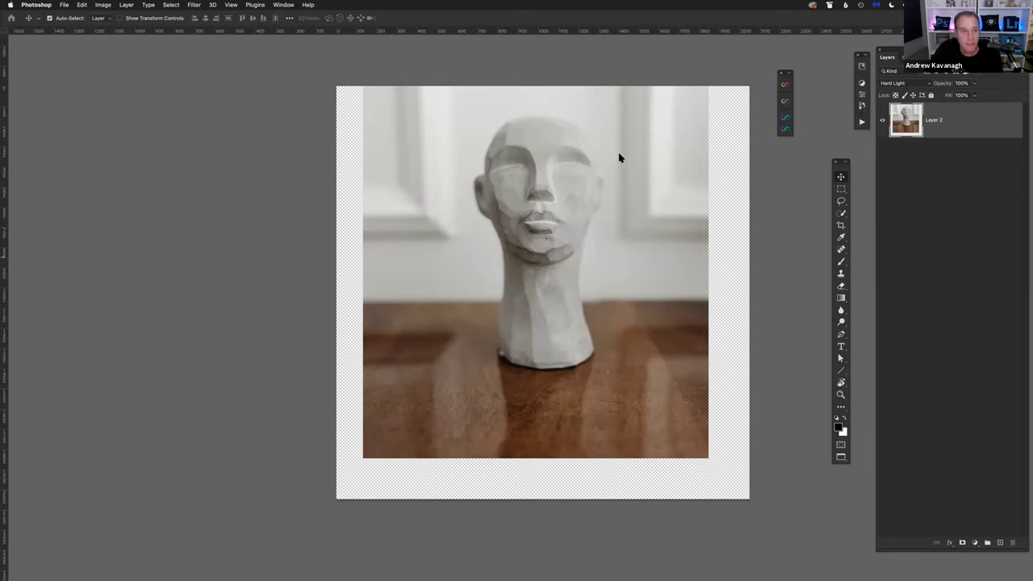
click(194, 5)
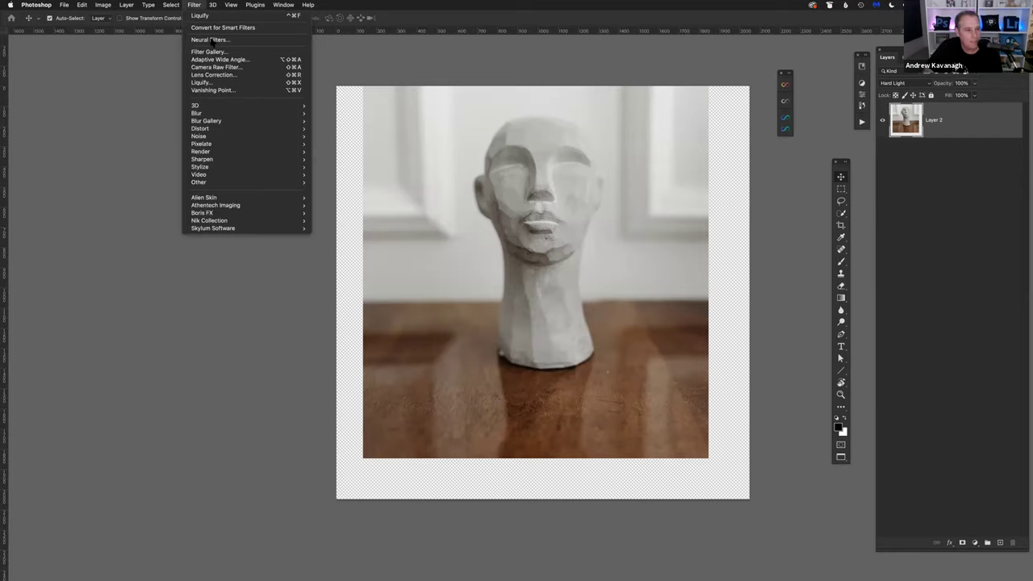
click(211, 39)
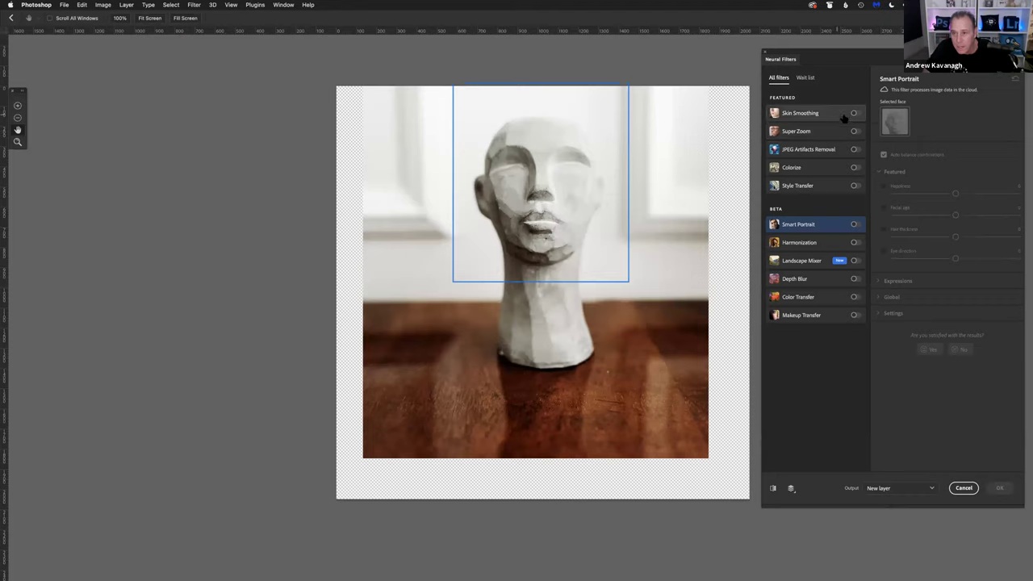
click(854, 113)
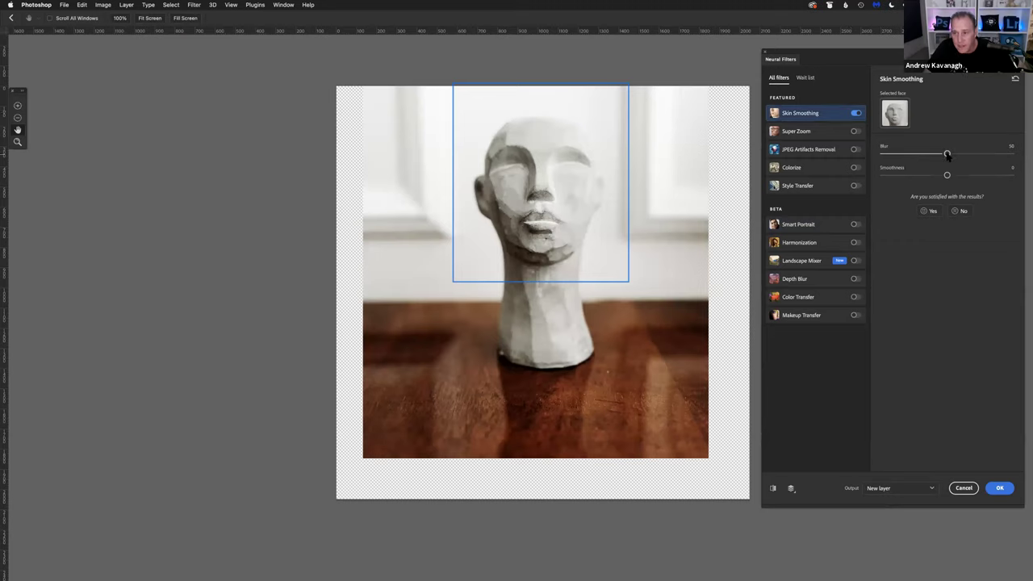
drag(947, 175, 958, 175)
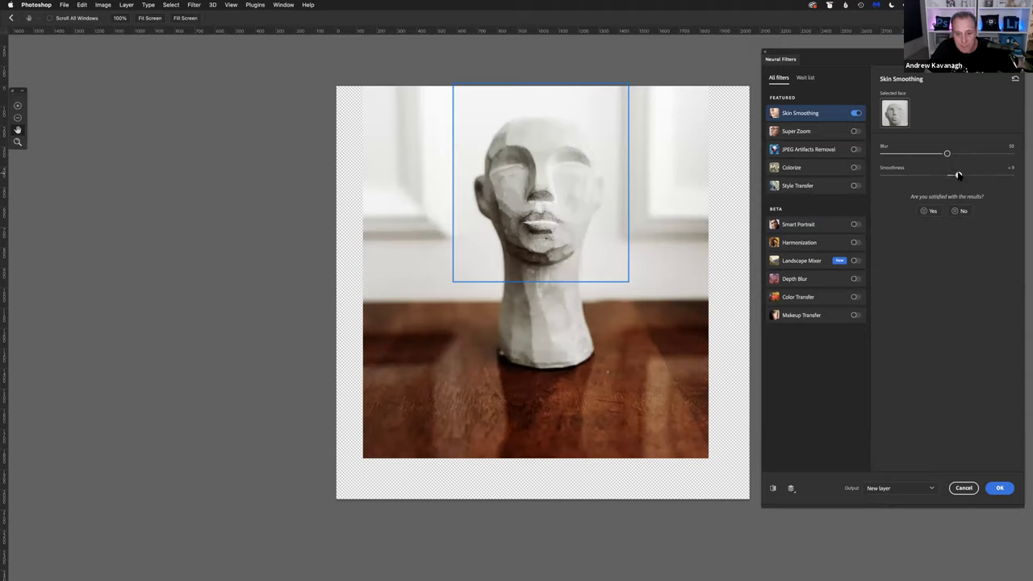
click(963, 488)
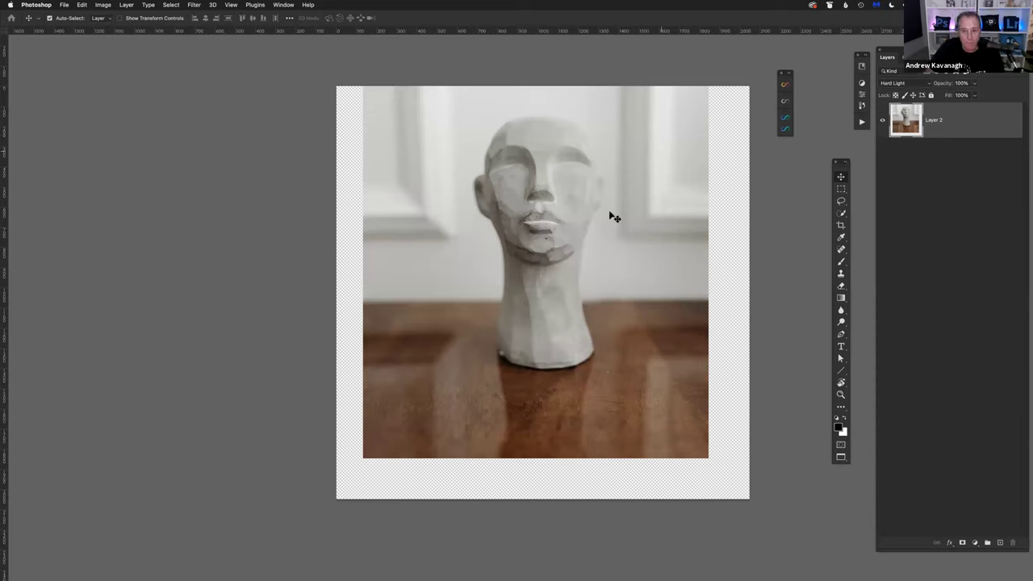
Step: Zoom in on the sculpture's face and open the Dust & Scratches noise filter
key(super+equal)
scroll(524, 251, up, 5)
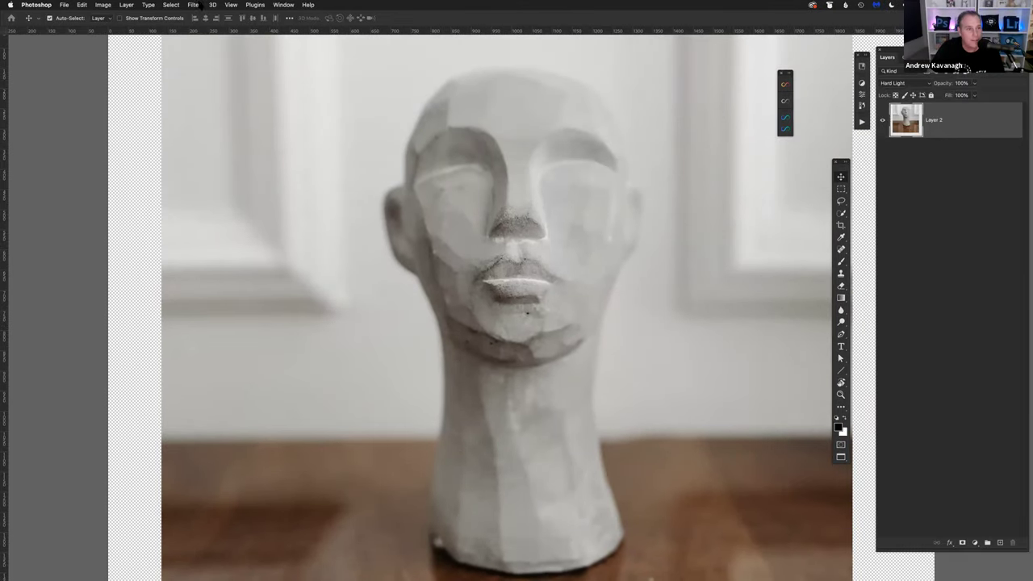
click(194, 5)
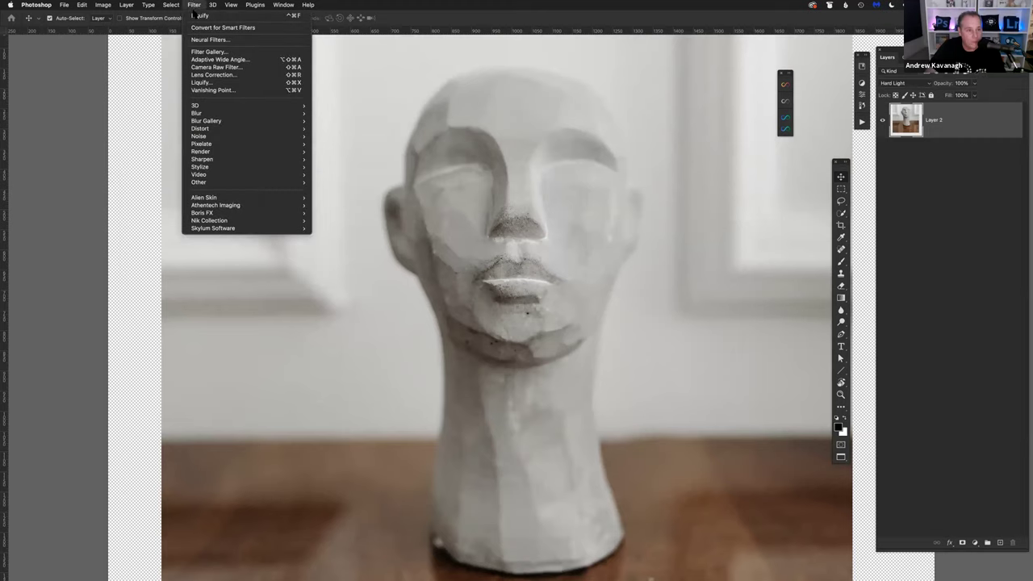
mouse_move(213, 139)
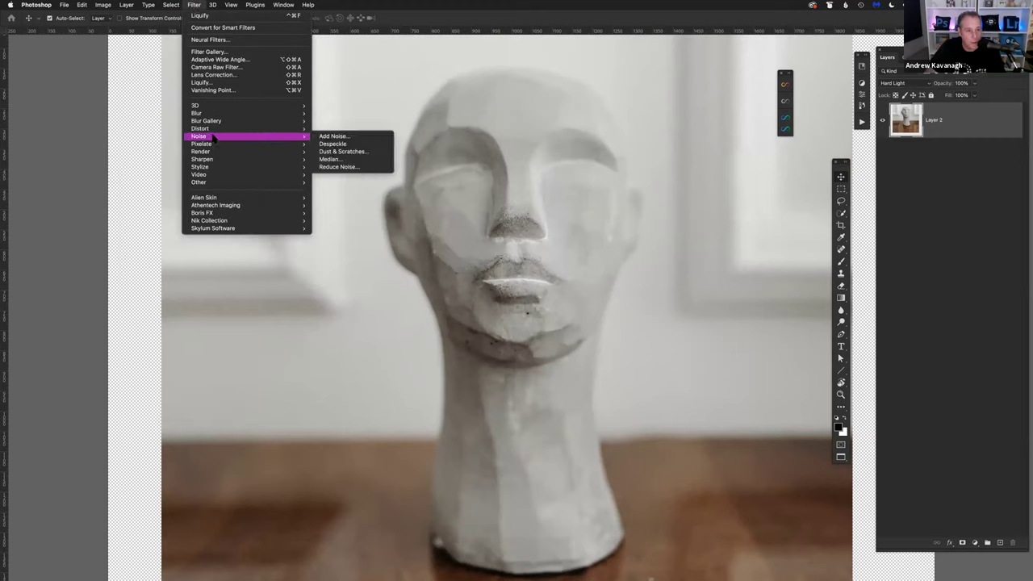
click(355, 153)
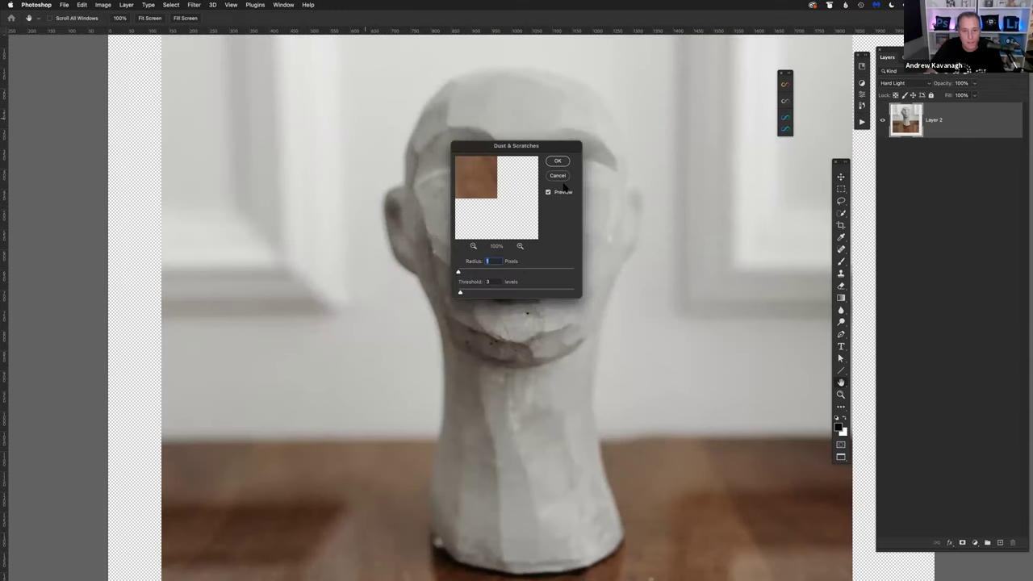
Step: Move the Dust & Scratches dialog off the sculpture, then cancel without applying it
drag(515, 147, 740, 165)
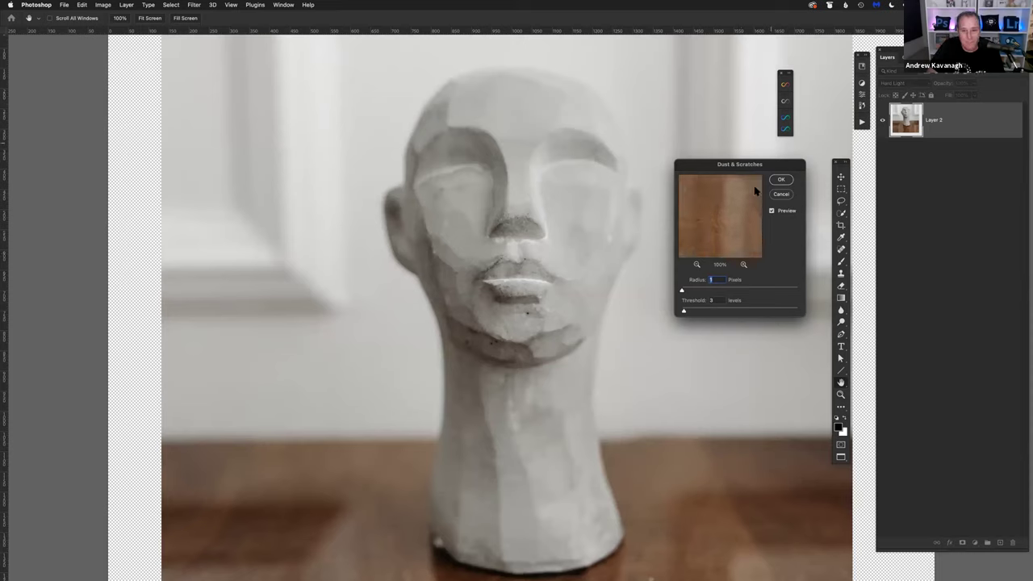
drag(744, 164, 749, 162)
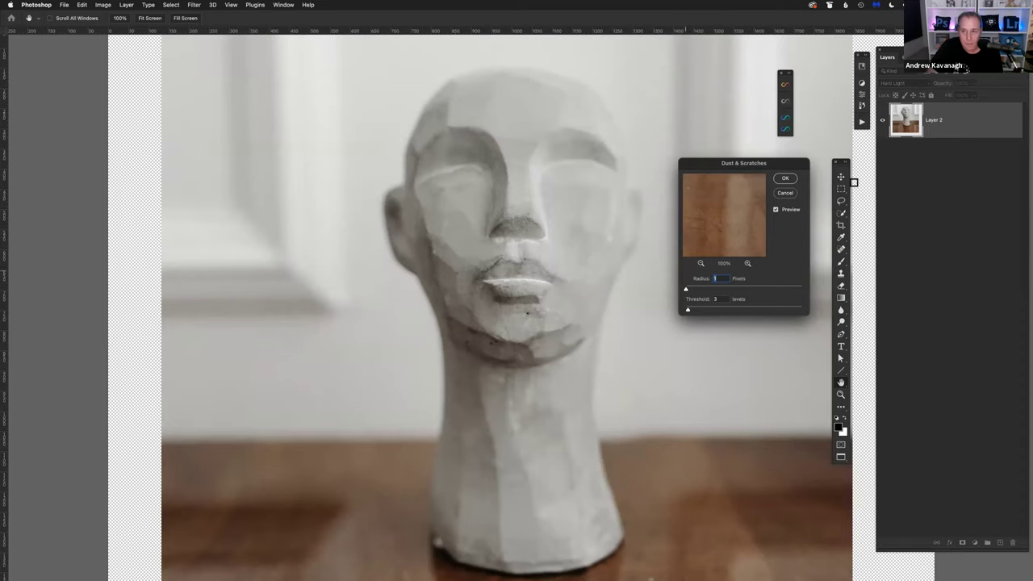
click(785, 194)
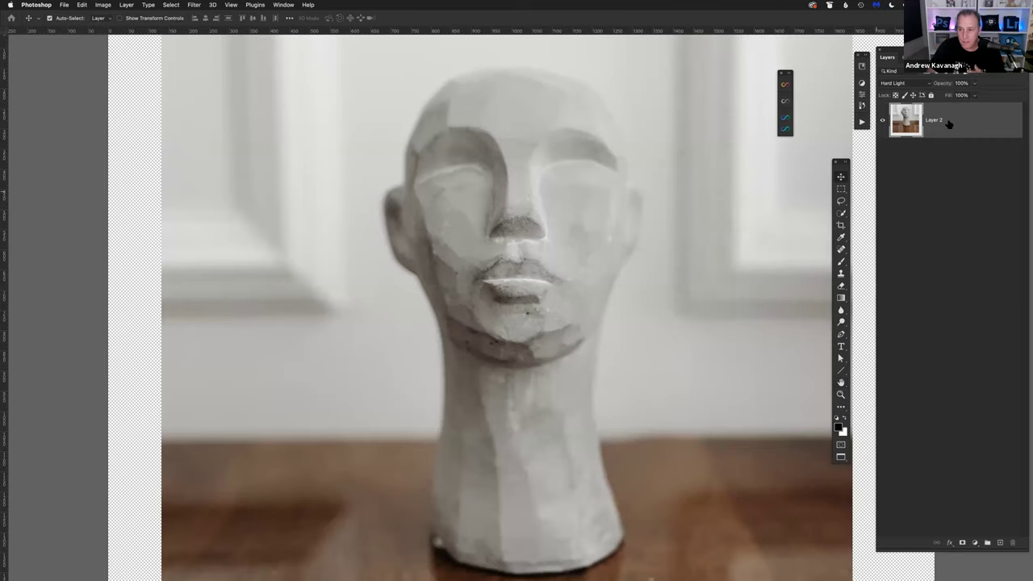
Step: Duplicate Layer 2 and apply Dust & Scratches smoothing to the copy
key(super+j)
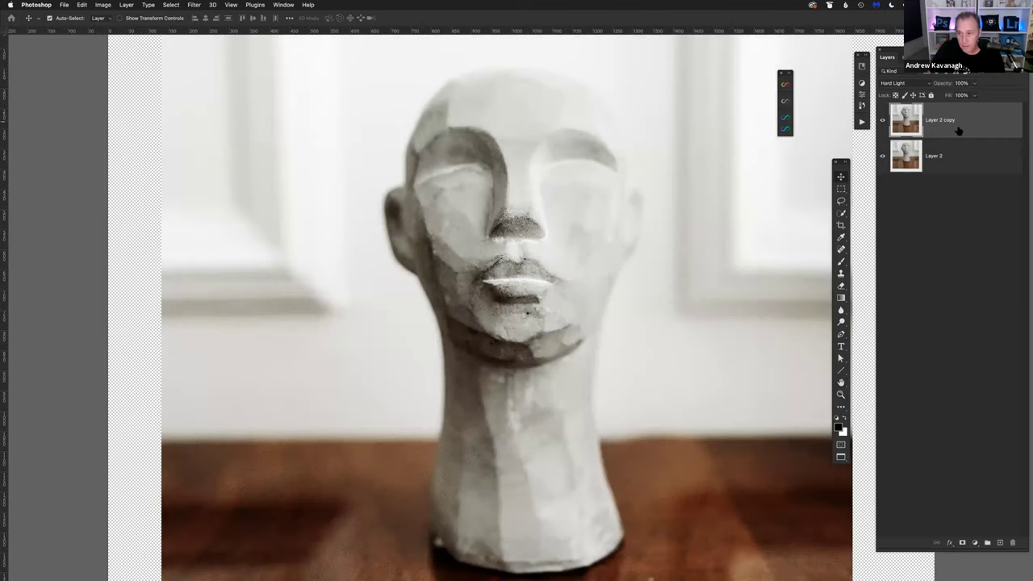
click(195, 5)
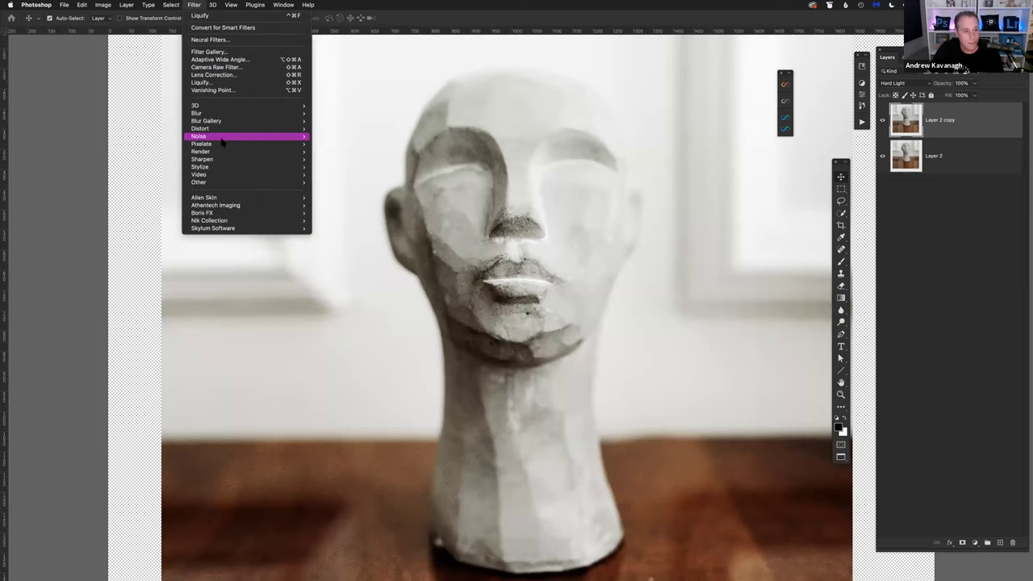
mouse_move(218, 136)
click(344, 151)
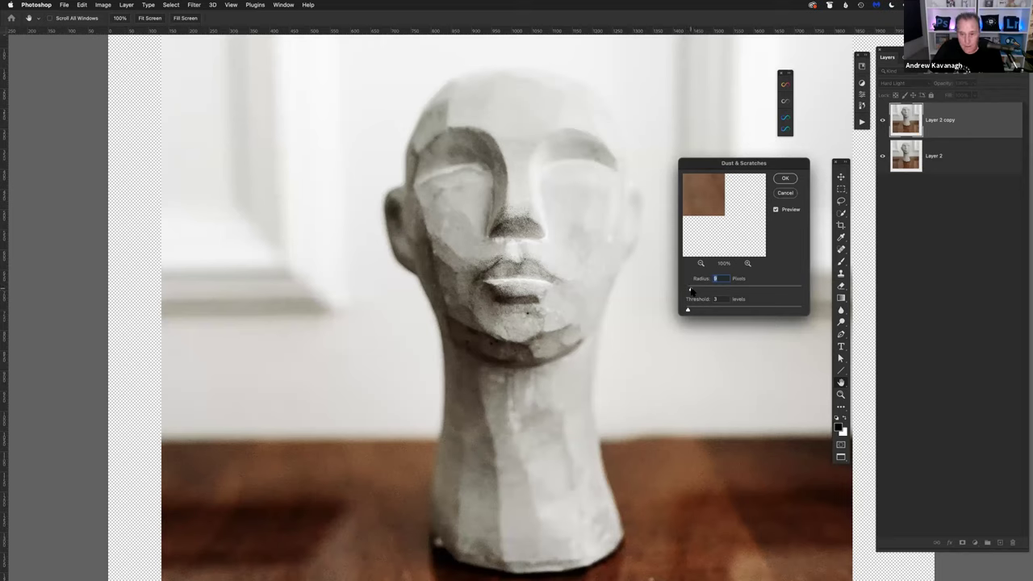
click(789, 179)
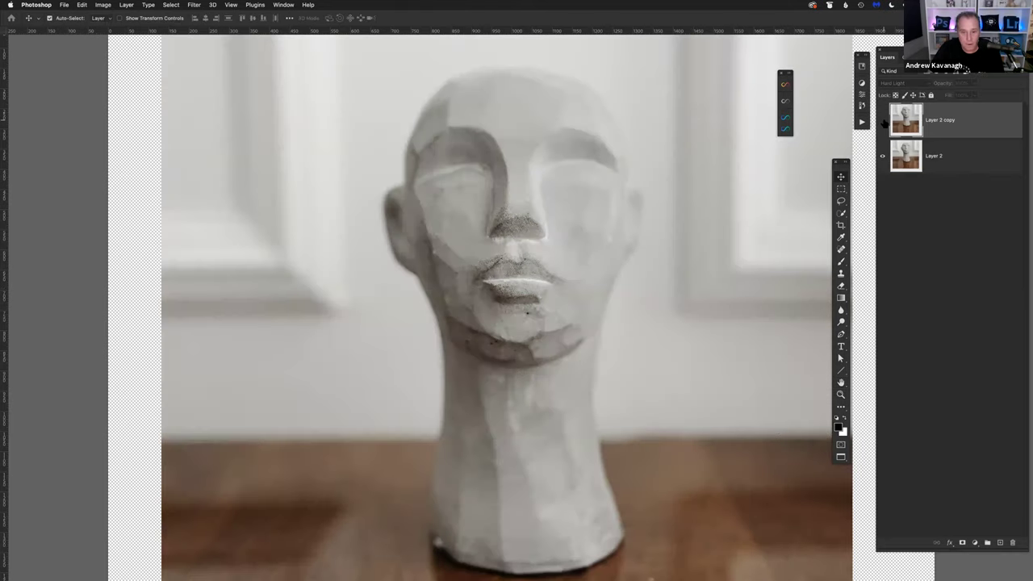
Step: Toggle Layer 2 copy's visibility several times to compare before and after smoothing
click(883, 120)
click(883, 120)
click(882, 120)
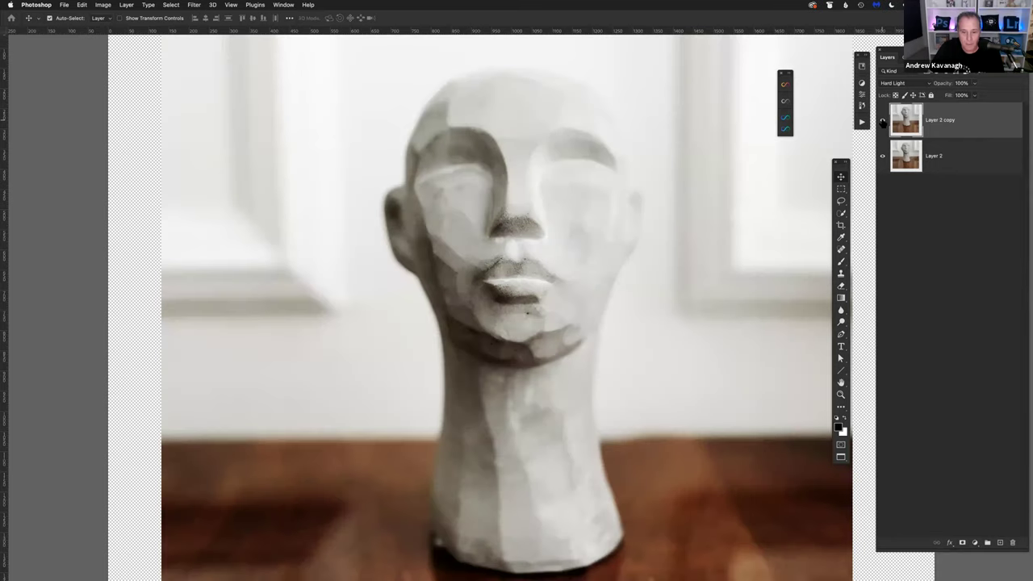
click(883, 120)
click(883, 121)
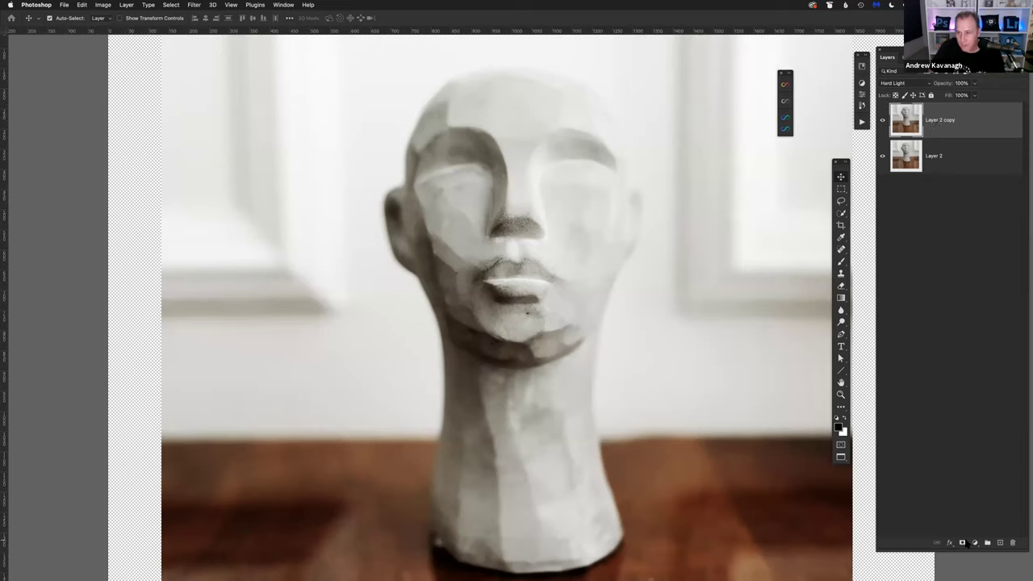
Step: Add a layer mask to Layer 2 copy and switch to the Brush tool
click(963, 543)
key(b)
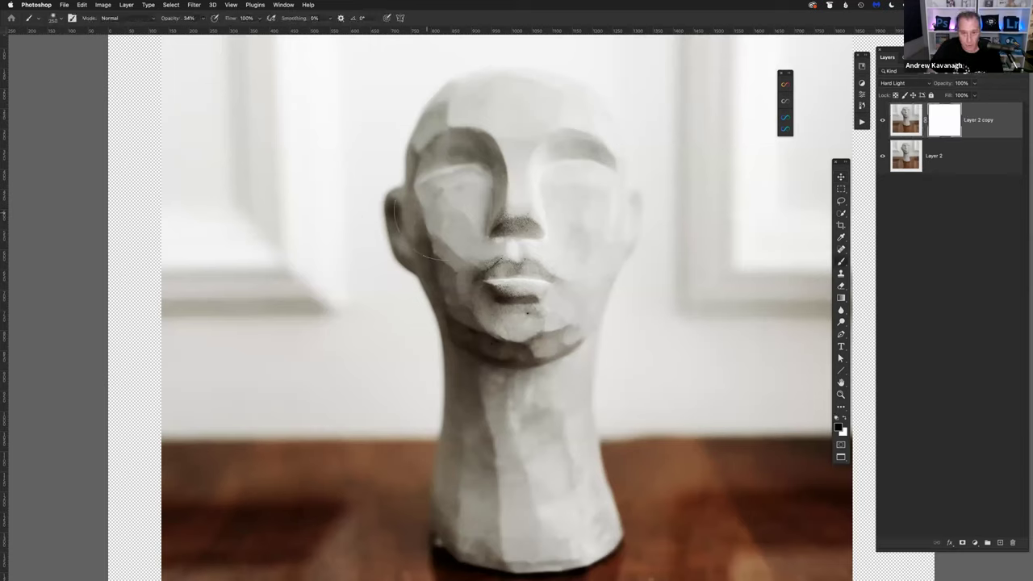
click(883, 120)
click(883, 120)
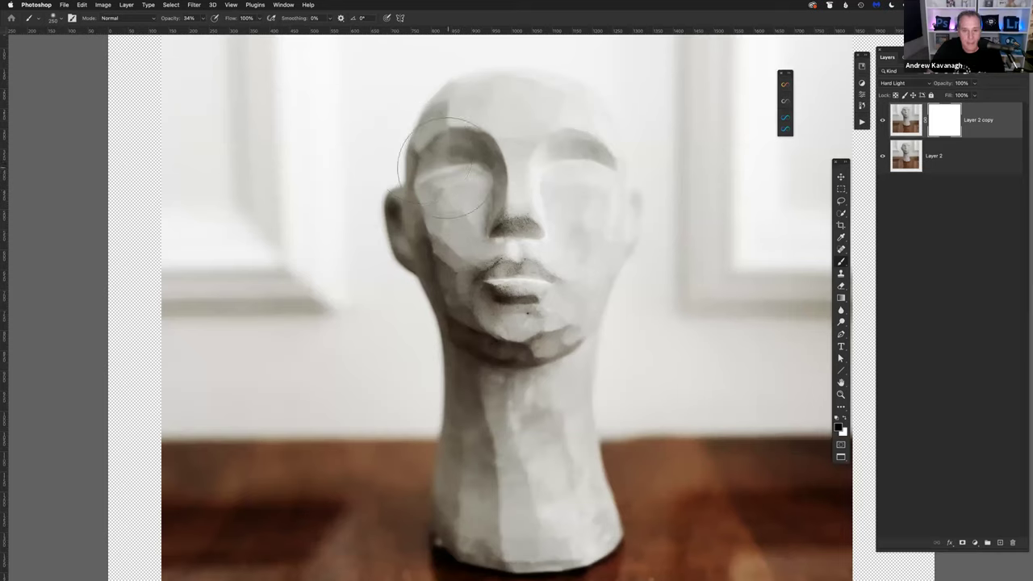
Step: Paint on the mask over both eyes, then with a smaller brush over the lips
drag(444, 161, 456, 129)
drag(559, 152, 584, 145)
key(bracketleft)
key(bracketleft)
key(bracketleft)
key(bracketleft)
key(bracketleft)
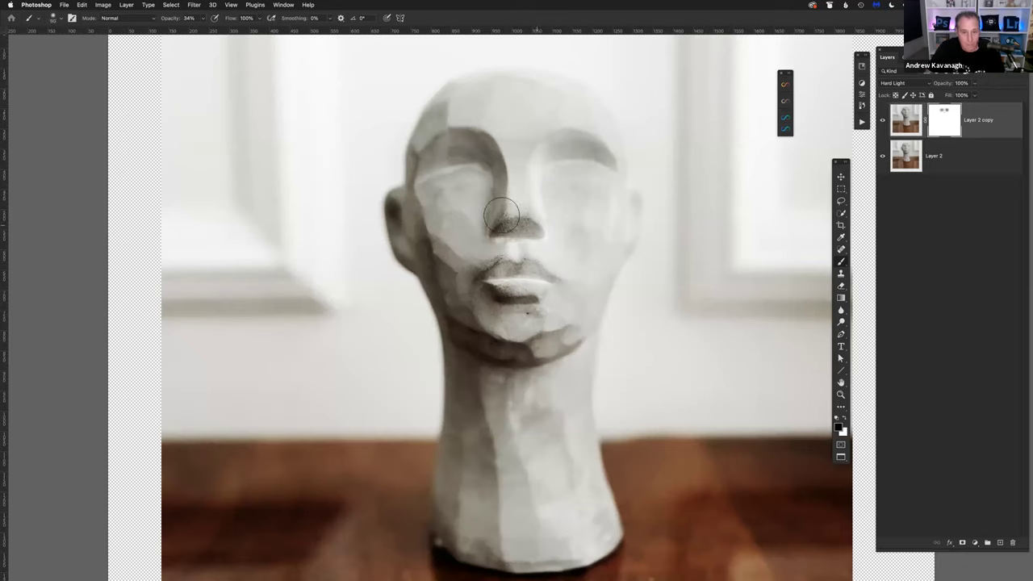
mouse_move(519, 265)
mouse_down()
mouse_move(556, 275)
mouse_move(488, 305)
mouse_move(535, 294)
mouse_move(501, 293)
mouse_move(494, 278)
mouse_move(495, 269)
mouse_move(526, 271)
mouse_move(528, 281)
mouse_move(496, 284)
mouse_move(513, 294)
mouse_move(406, 221)
mouse_move(398, 203)
mouse_move(391, 214)
mouse_move(486, 348)
mouse_move(522, 361)
mouse_move(587, 337)
mouse_up()
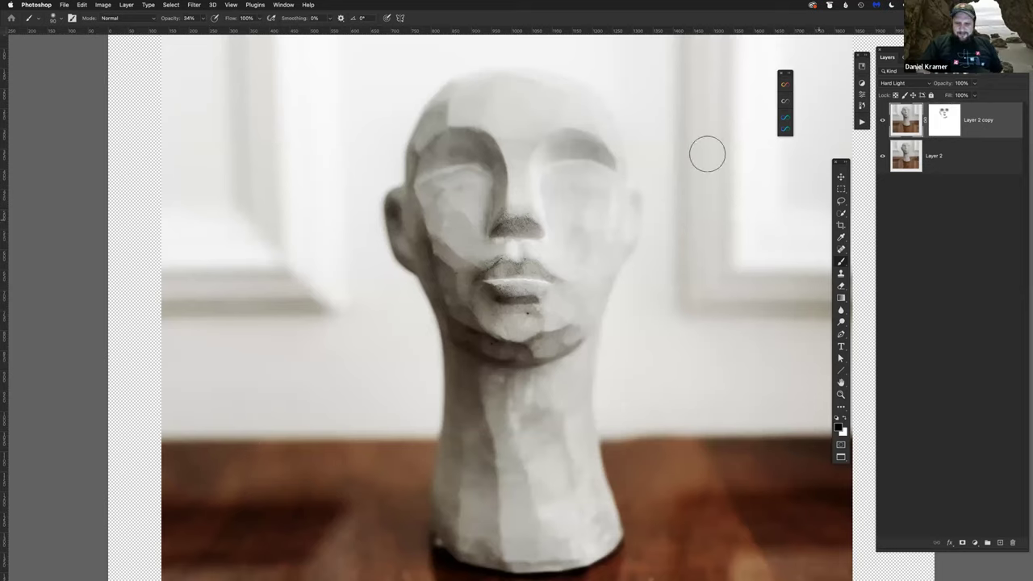
Step: Return to standard screen mode and drag the Untitled-1 window up and left over the reef photo
key(f)
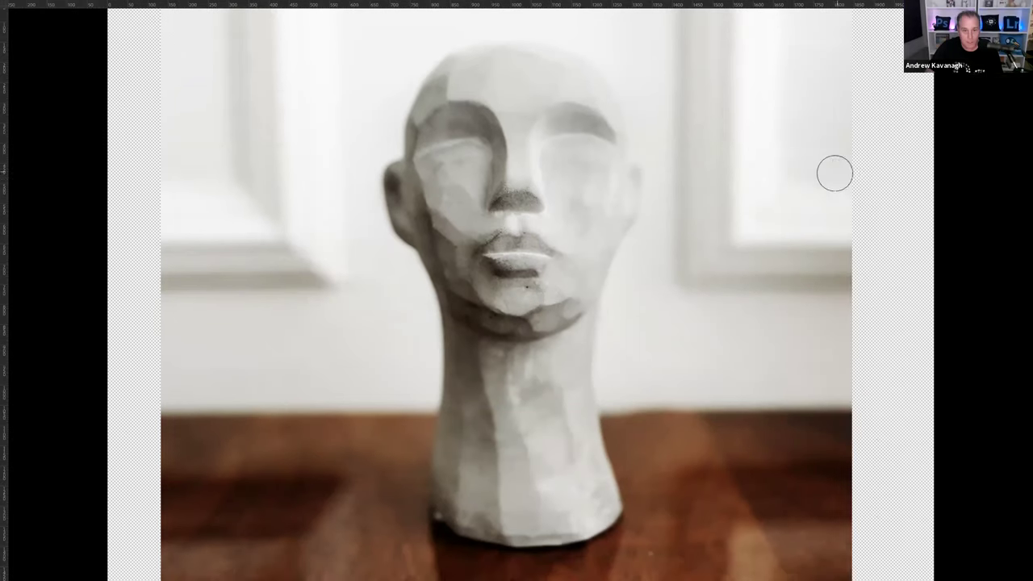
key(f)
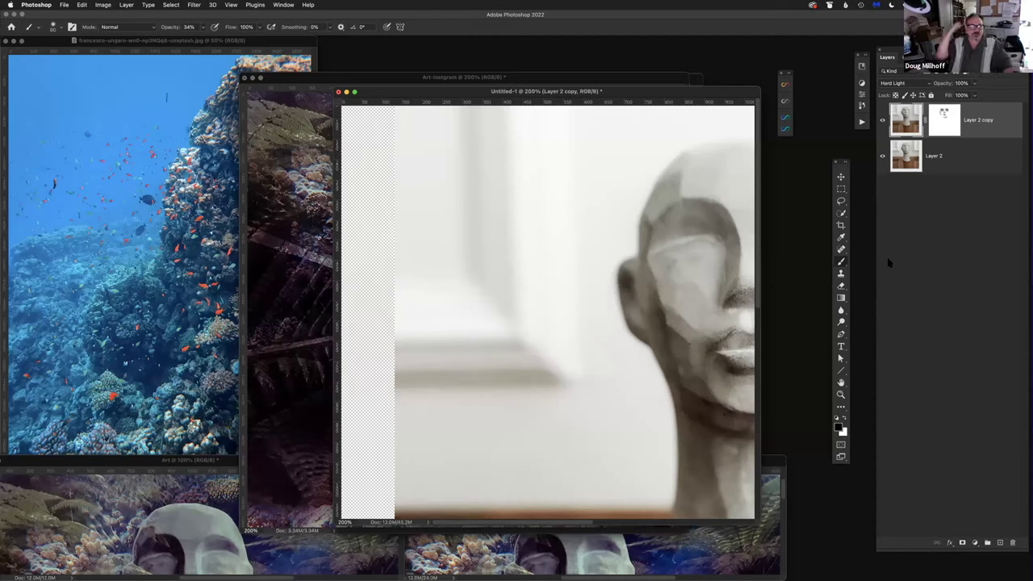
drag(528, 90, 460, 75)
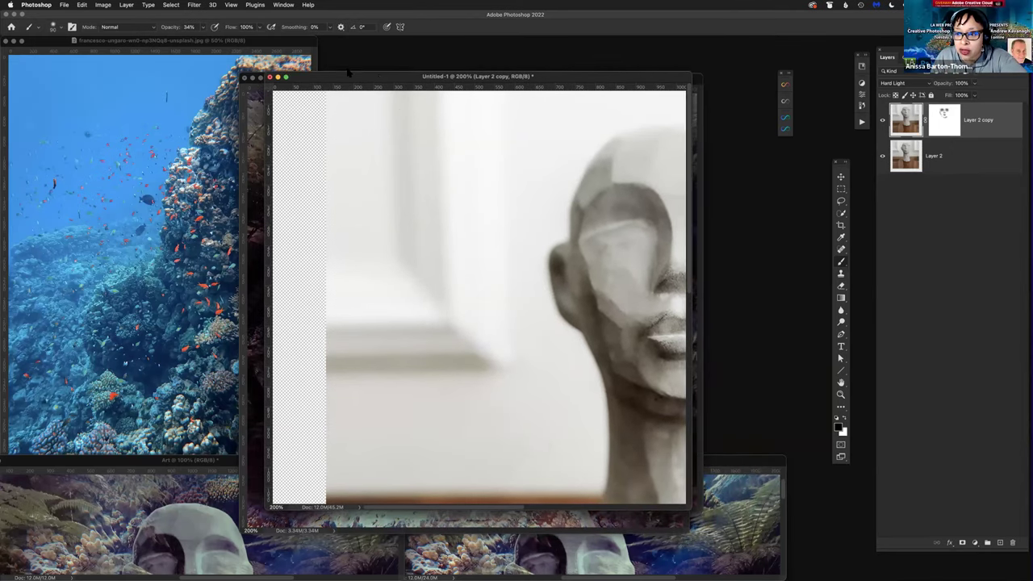
drag(379, 79, 349, 72)
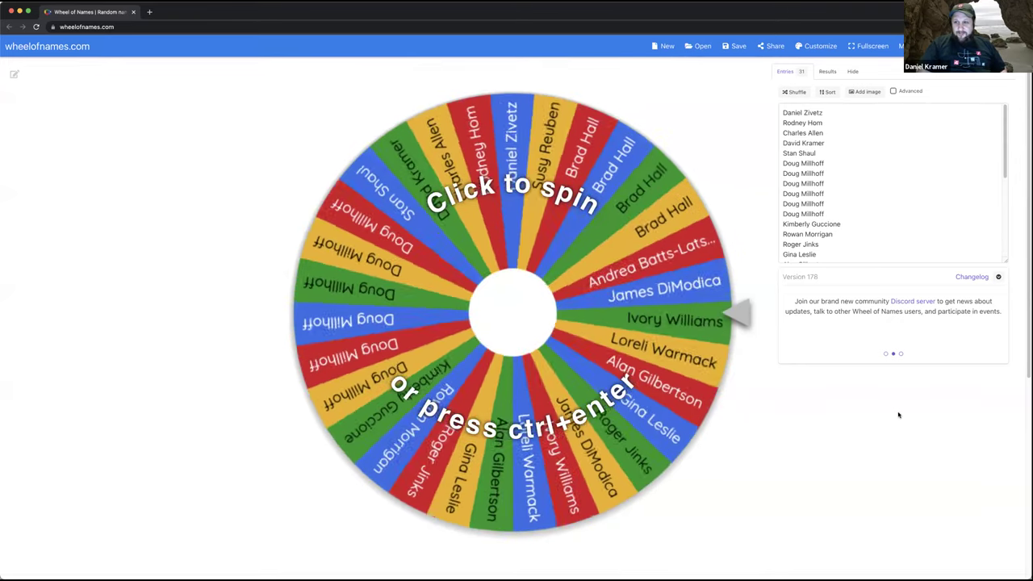
Step: Spin the Wheel of Names and remove the drawn winner, leaving 30 entries
click(514, 307)
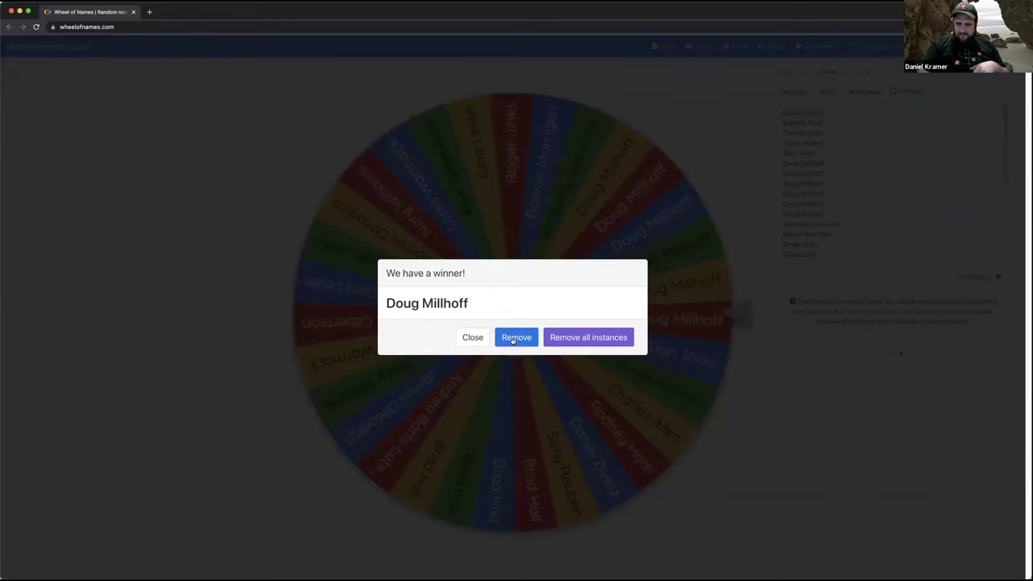
click(512, 338)
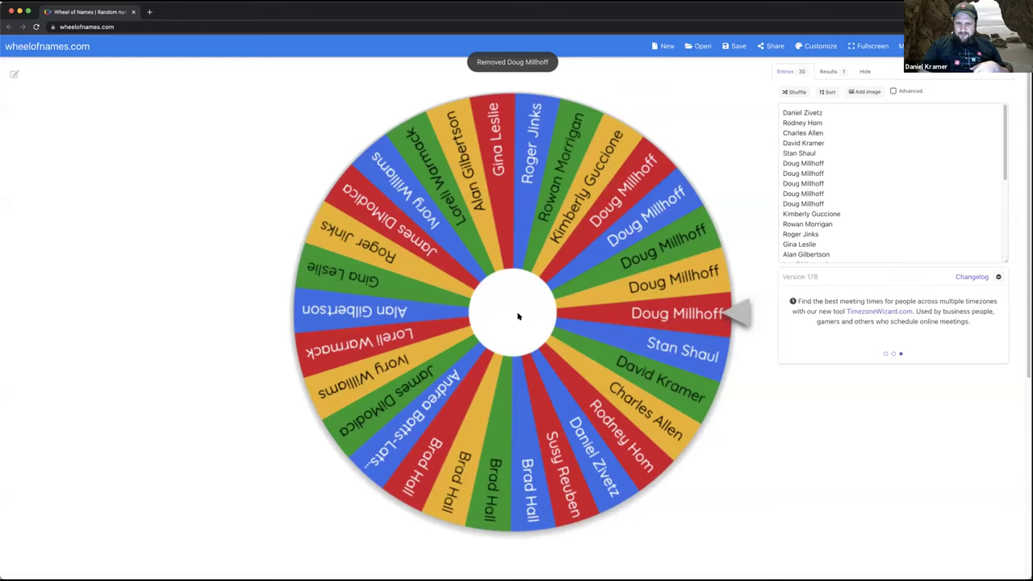
Step: Spin the wheel again for a second winner and highlight that winner's name in the announcement
click(518, 317)
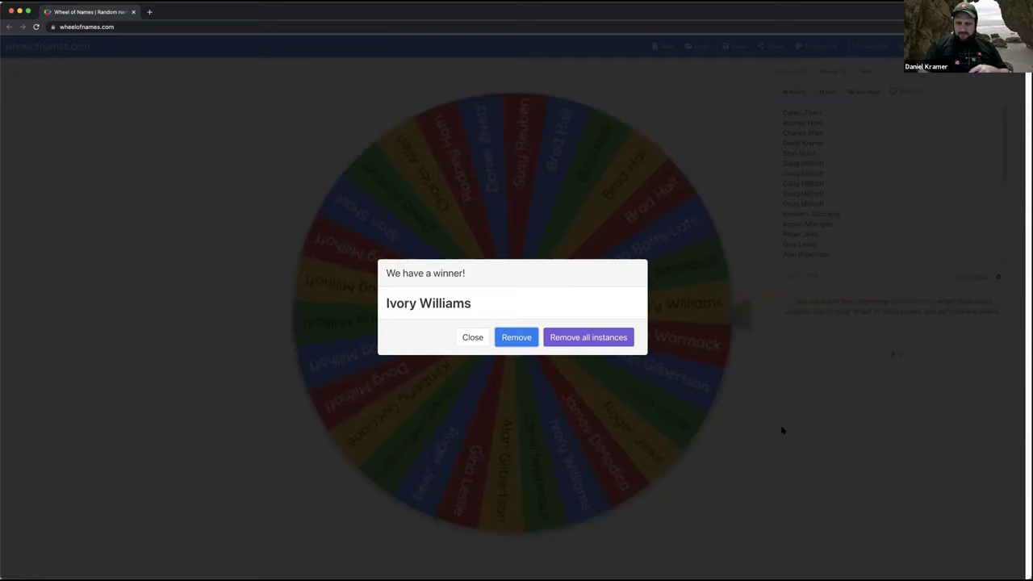
drag(471, 302, 383, 300)
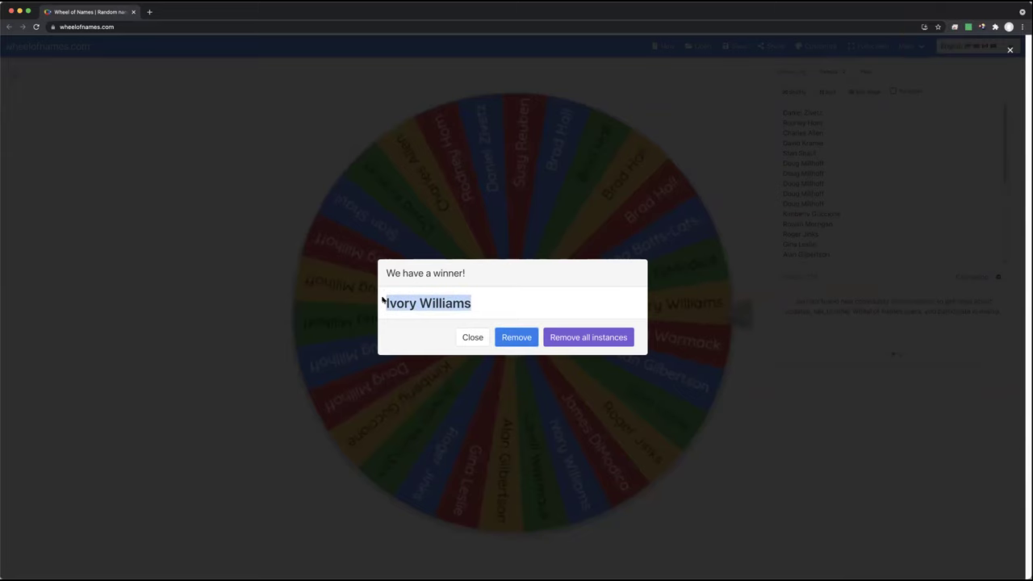